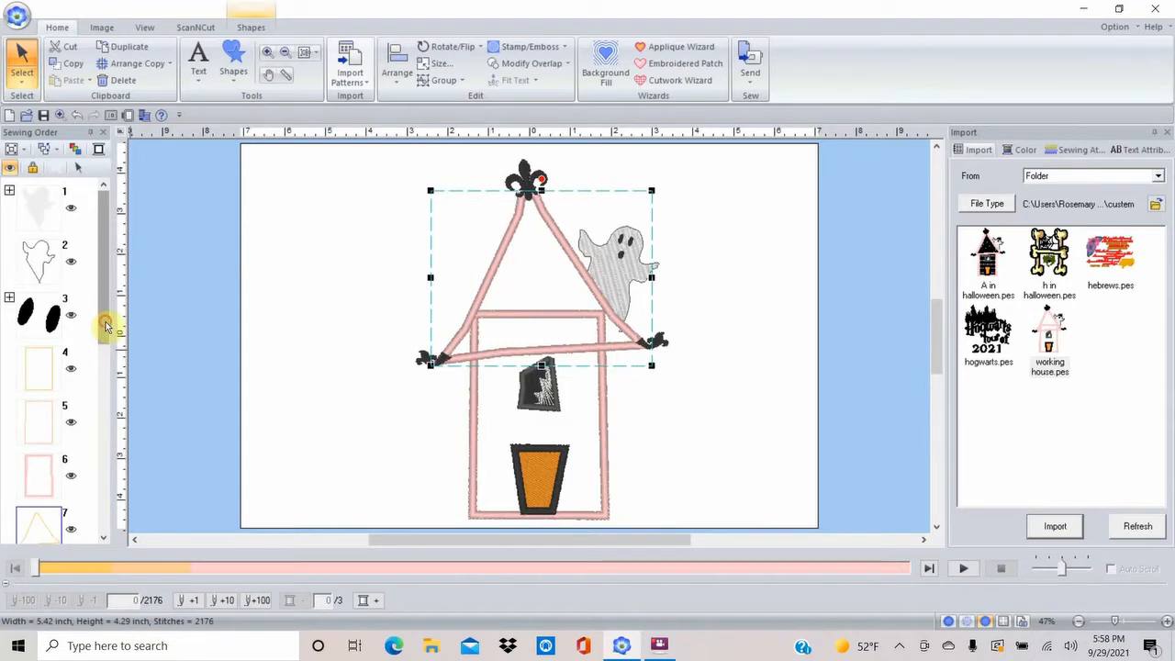
Select only the roof triangle's zigzag outline, object 9 in the sewing order, and set its region sewing type to Motif Stitch
left_click_drag(106, 326, 108, 420)
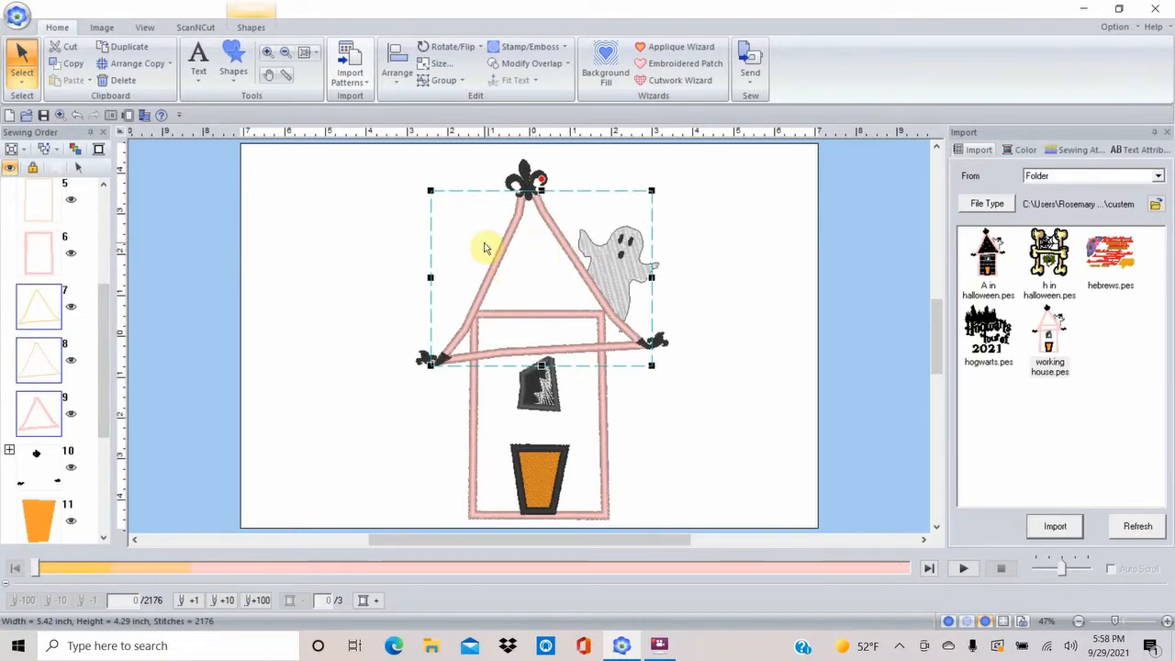
left_click(323, 294)
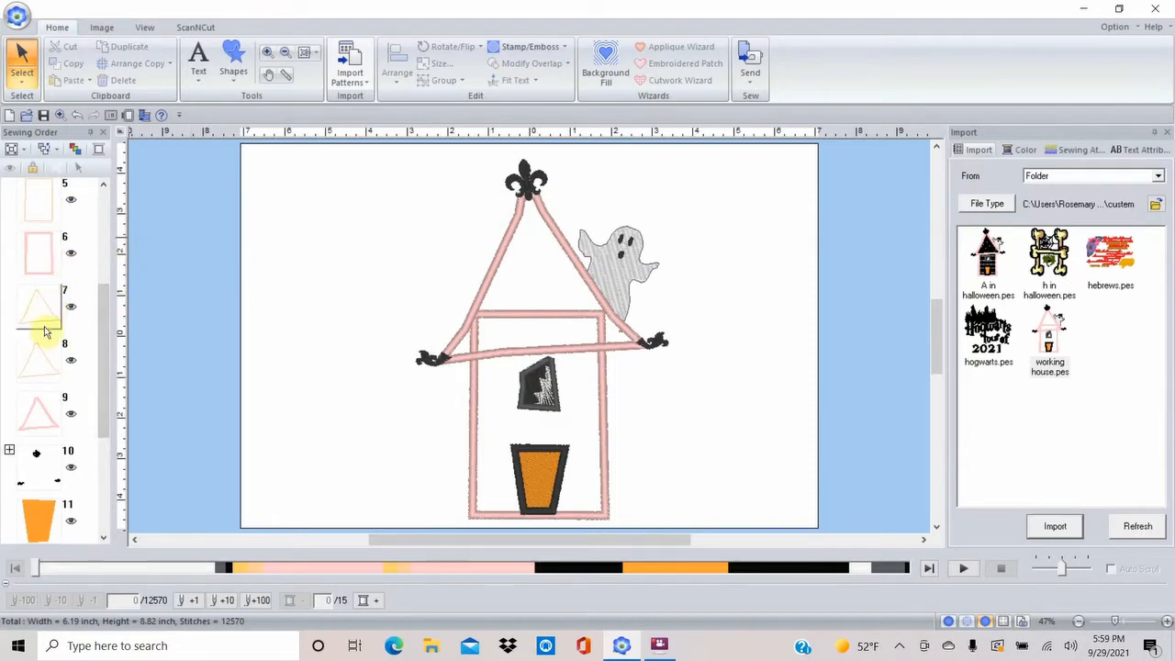
left_click(51, 416)
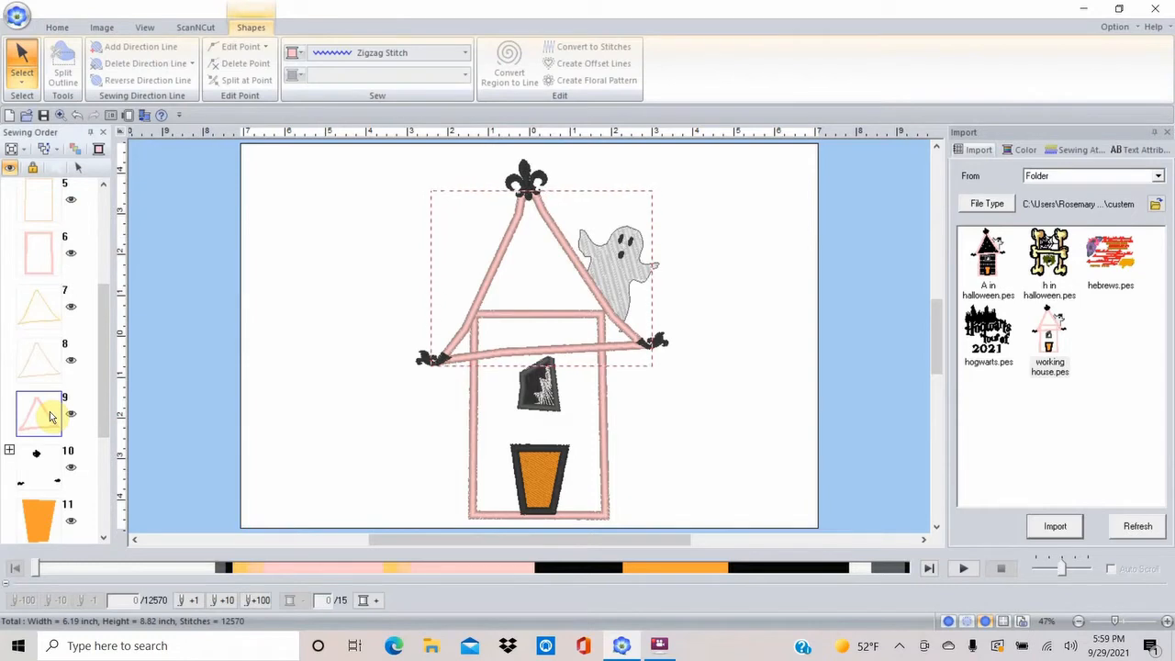
right_click(51, 416)
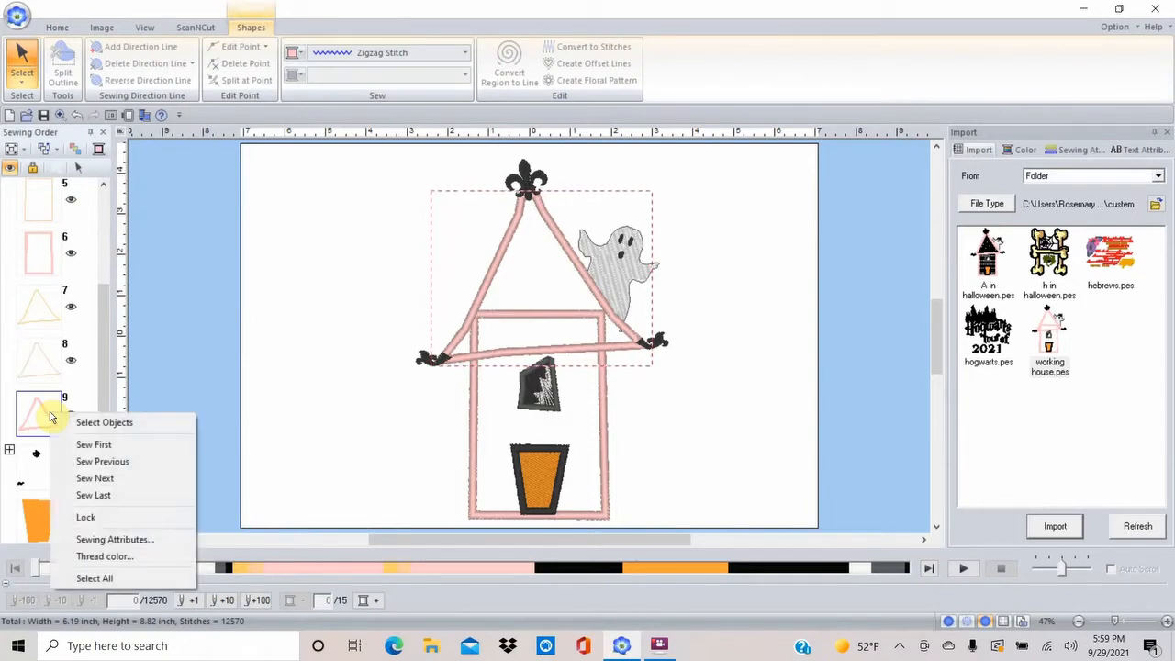
left_click(92, 422)
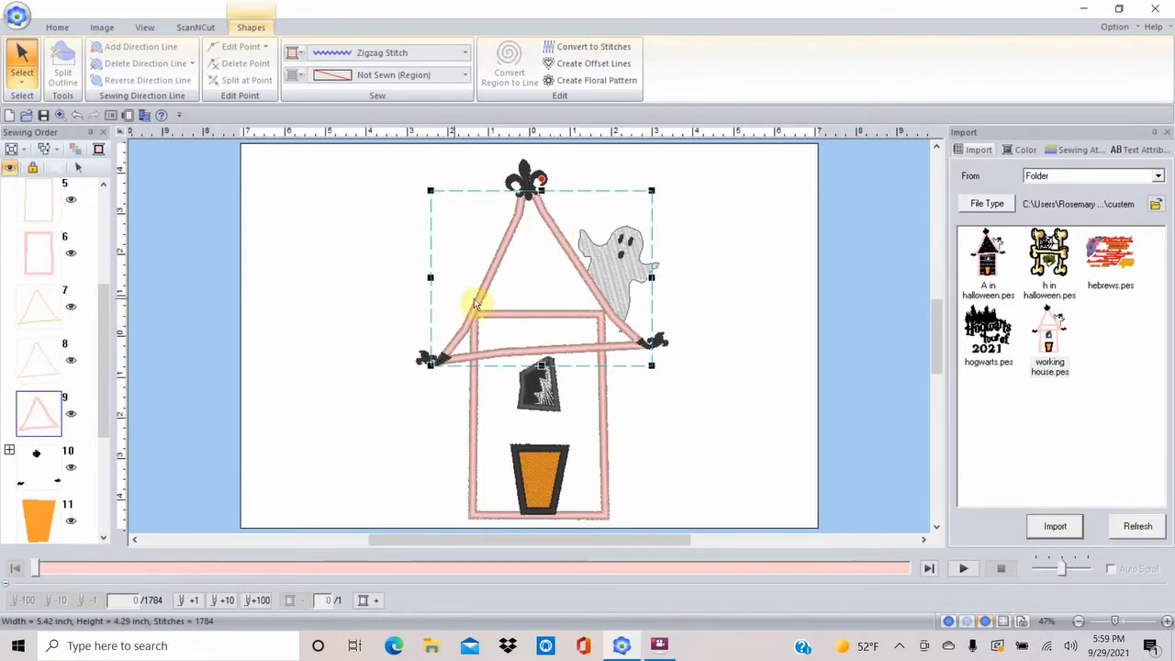
left_click(465, 77)
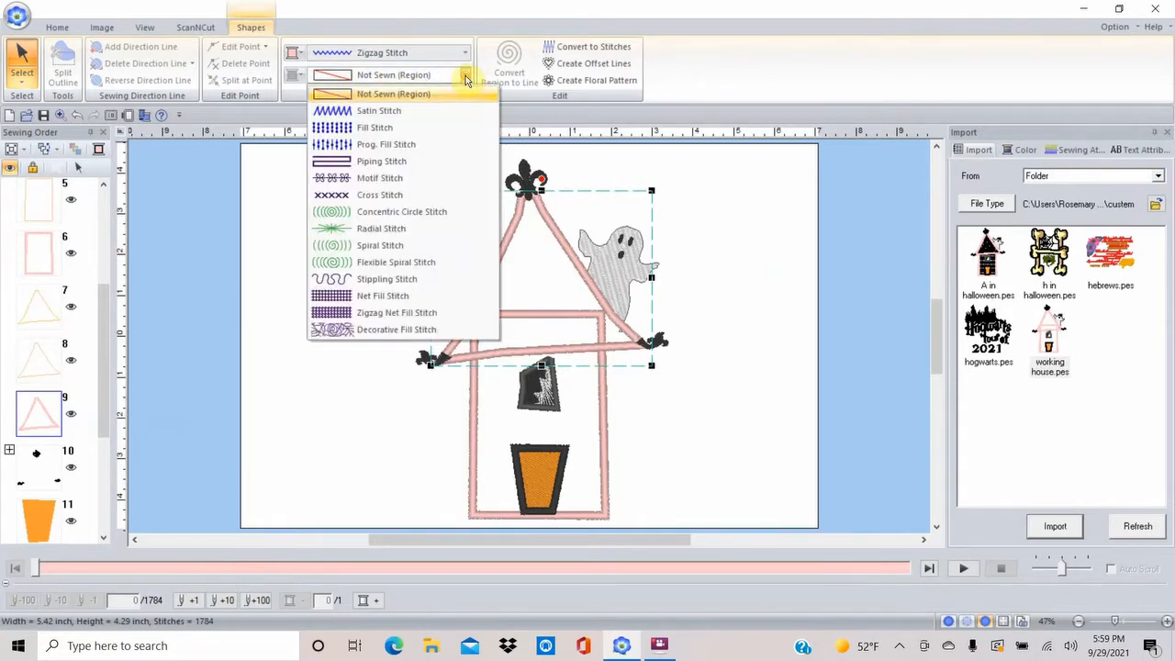
left_click(409, 179)
left_click(522, 283)
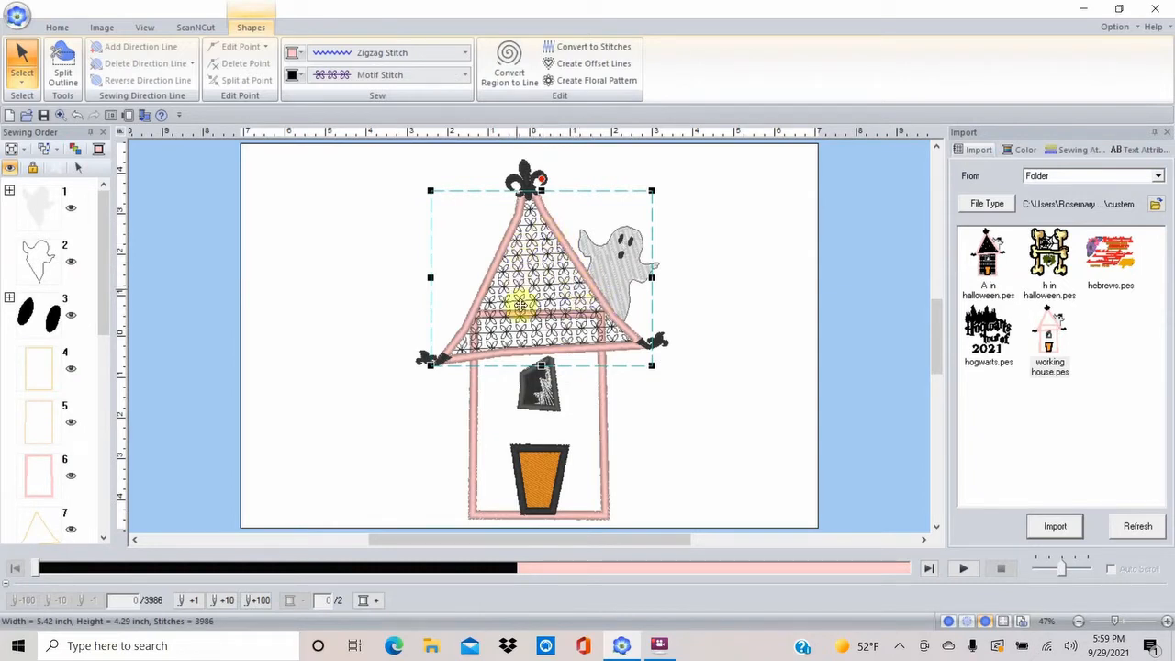
Change Pattern1 of the roof's motif fill to motif055 in the sewing attributes
left_click(57, 28)
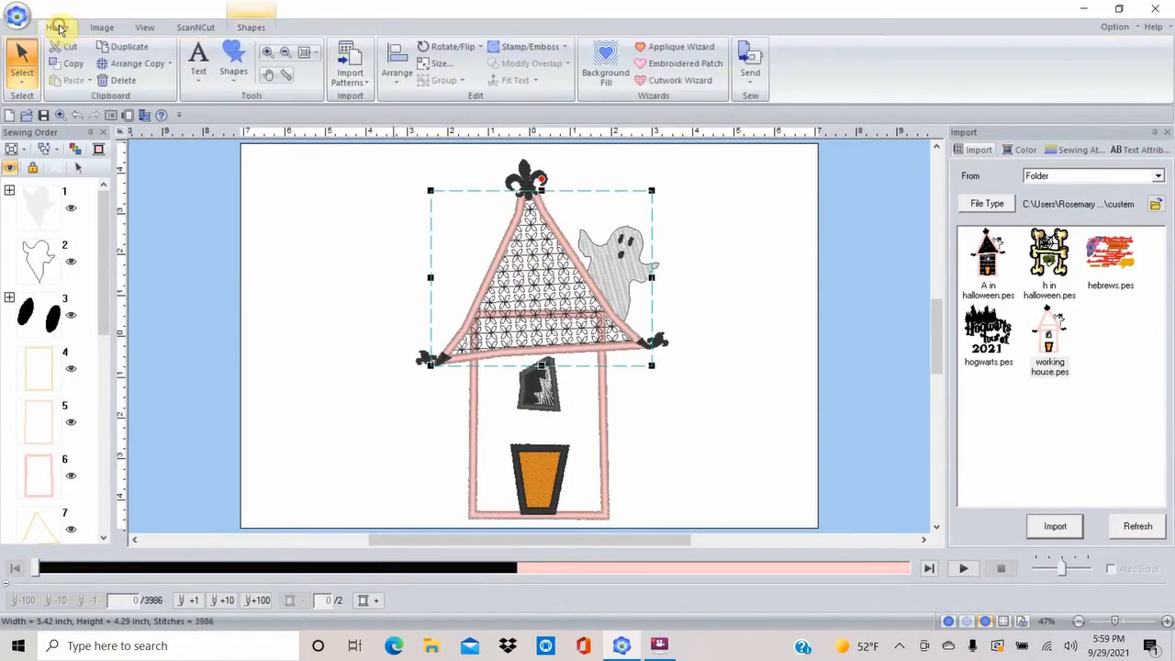
left_click(267, 53)
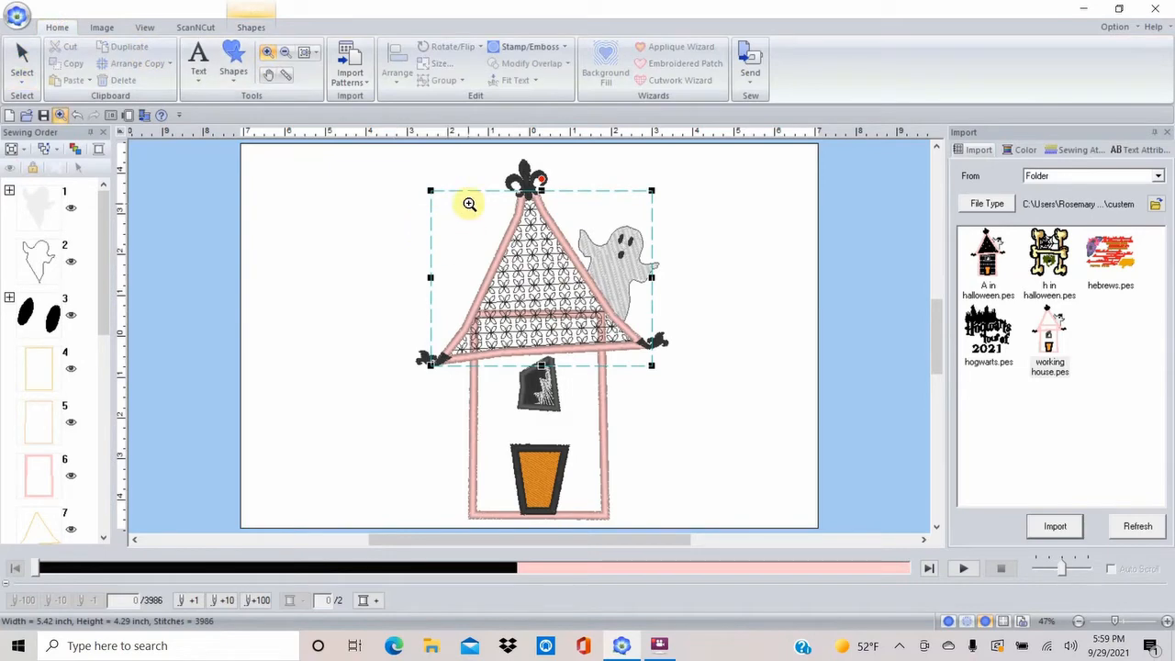
left_click_drag(470, 204, 649, 369)
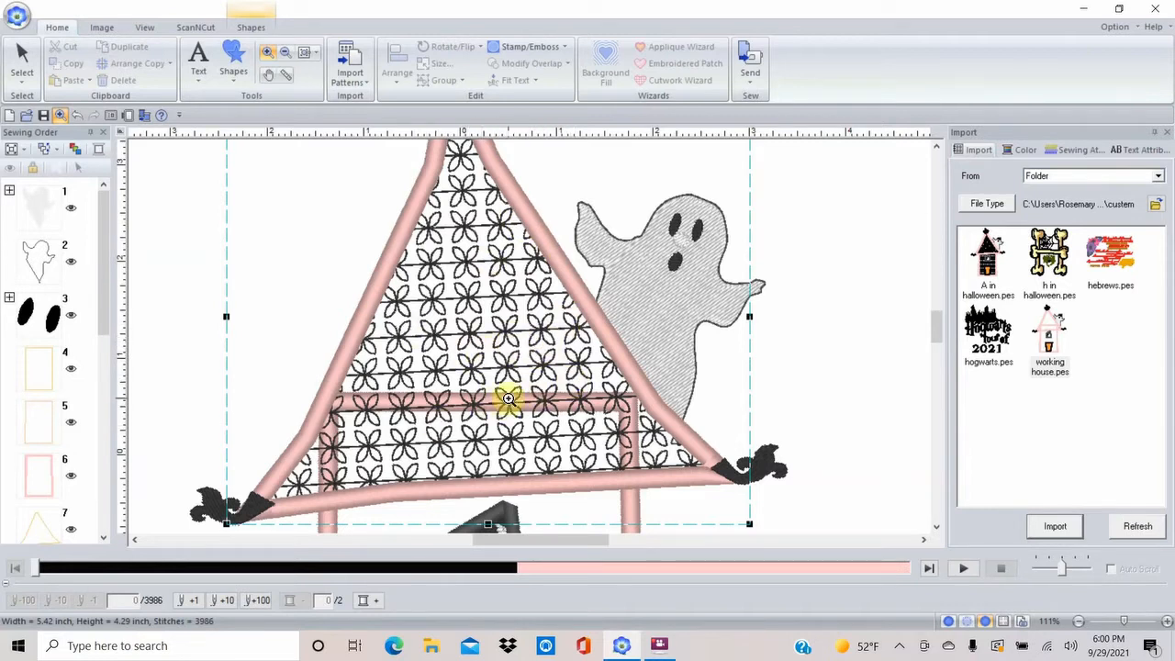
left_click(21, 56)
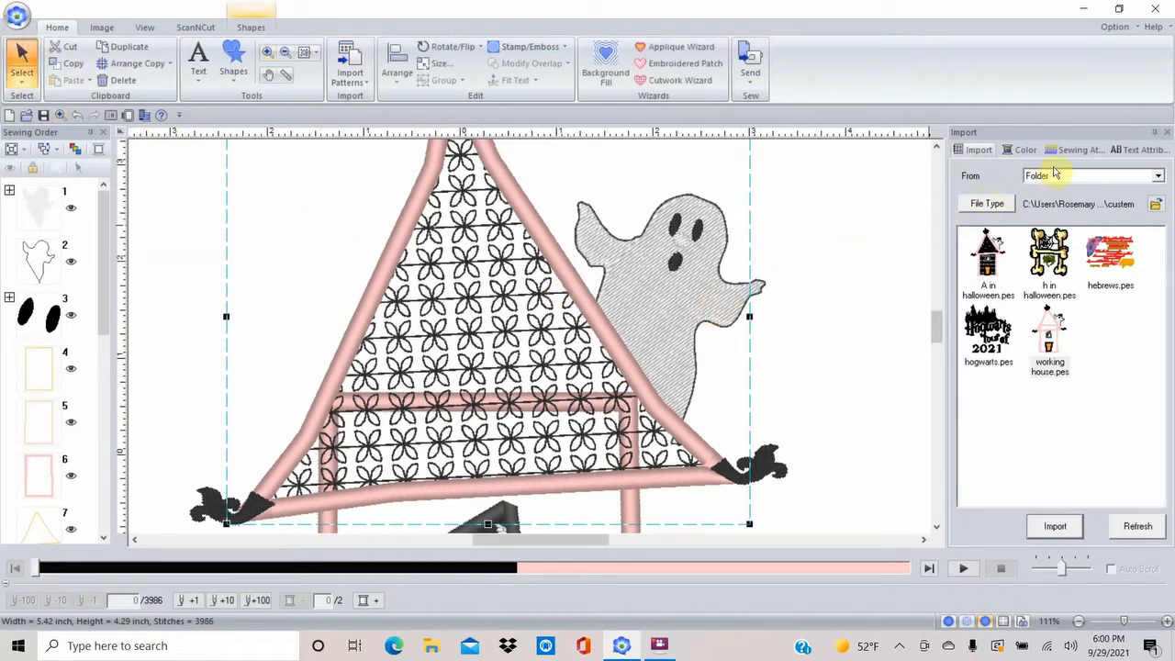
left_click(1077, 151)
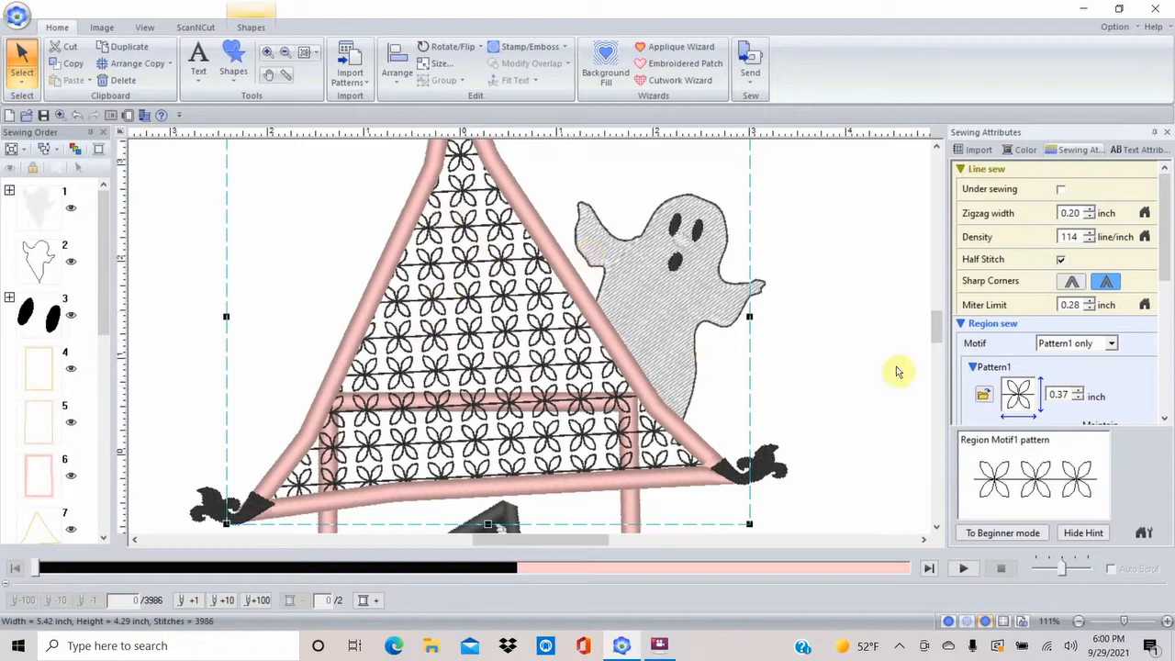
left_click(983, 395)
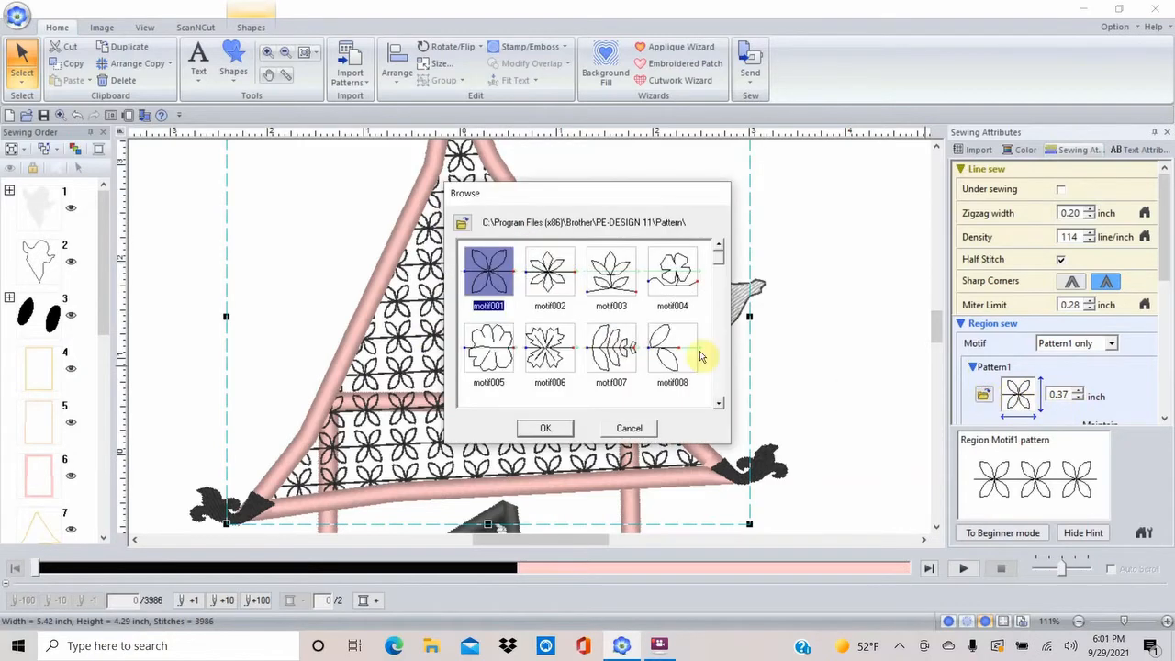
left_click(719, 407)
left_click(719, 407)
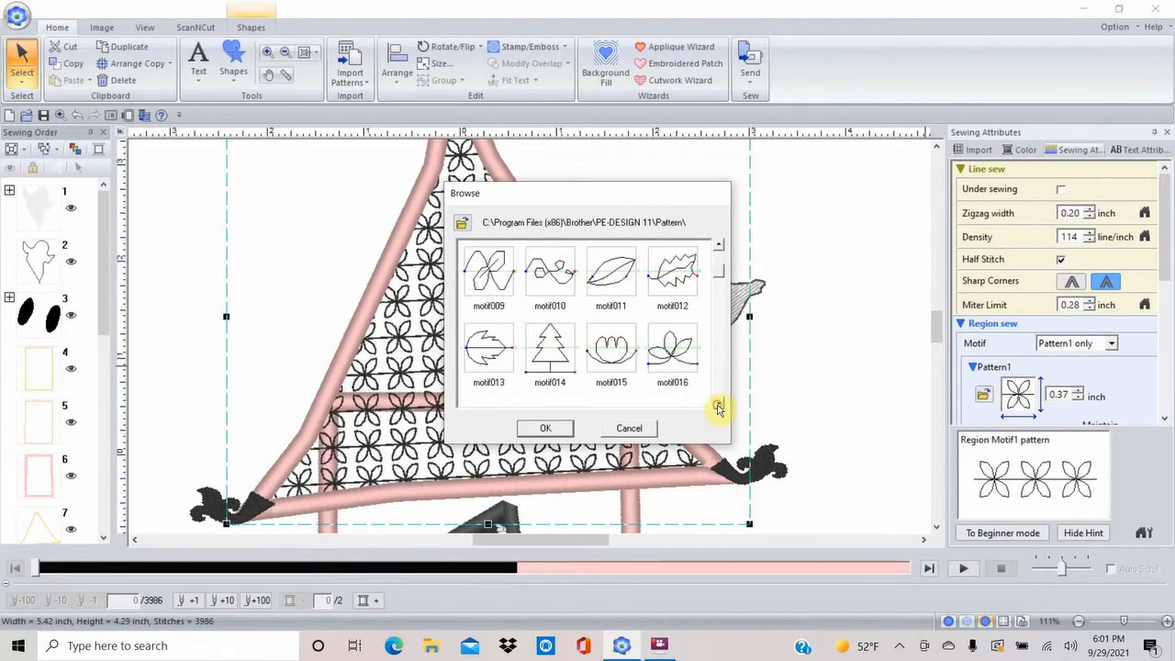
left_click(719, 407)
left_click(719, 407)
left_click(719, 407)
left_click(719, 406)
left_click(719, 407)
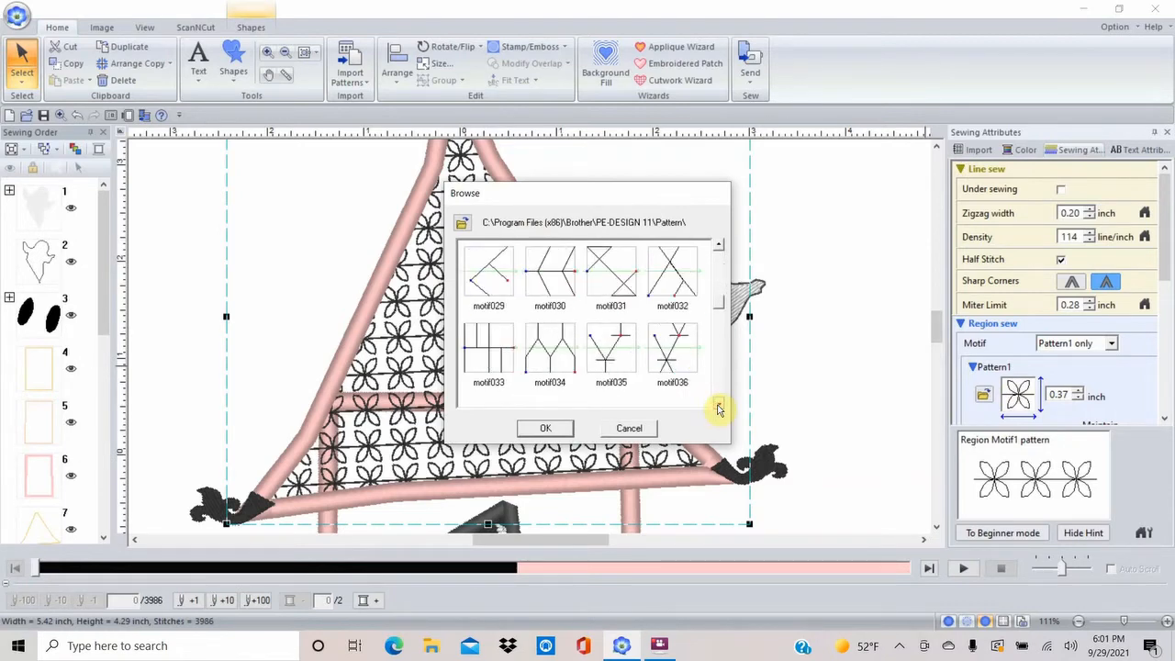
left_click(719, 406)
left_click(719, 407)
left_click(719, 407)
left_click(719, 407)
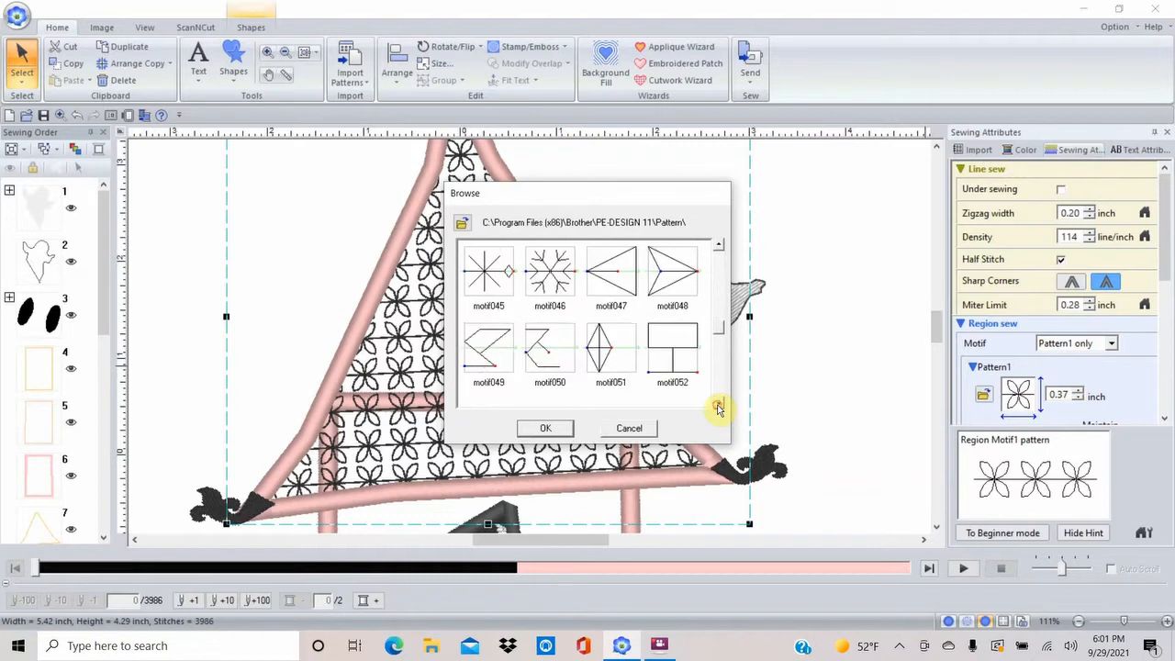
left_click(719, 407)
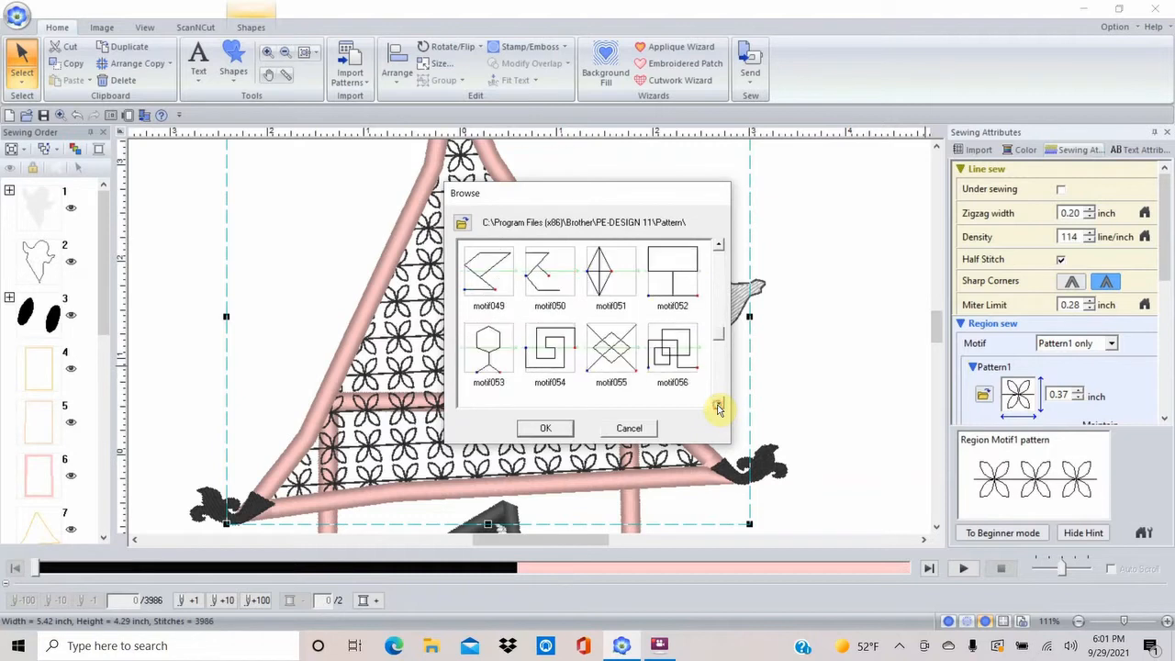
left_click(614, 351)
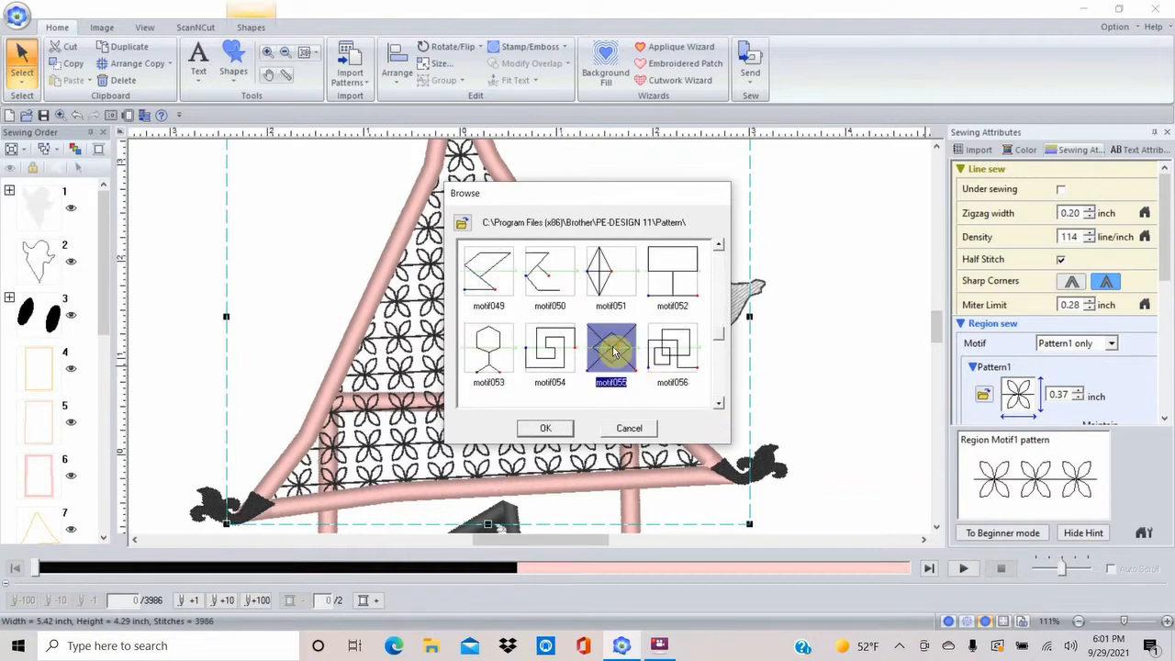
left_click(548, 429)
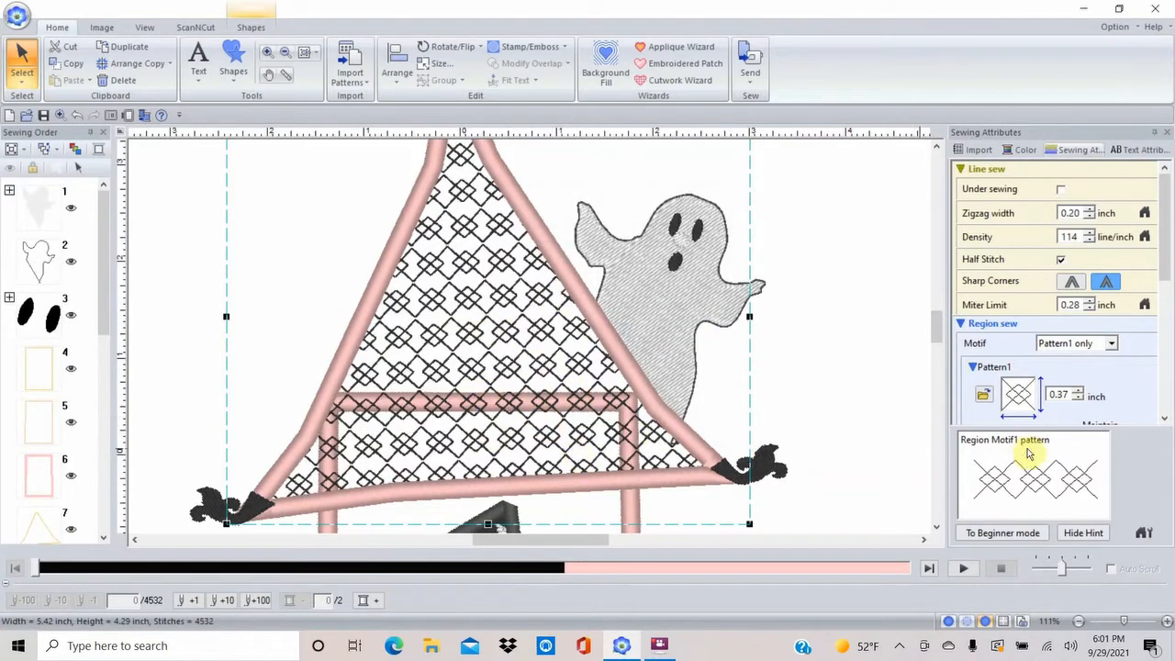
Set the height of the roof's Pattern1 motif to 0.48 inch
left_click(1084, 391)
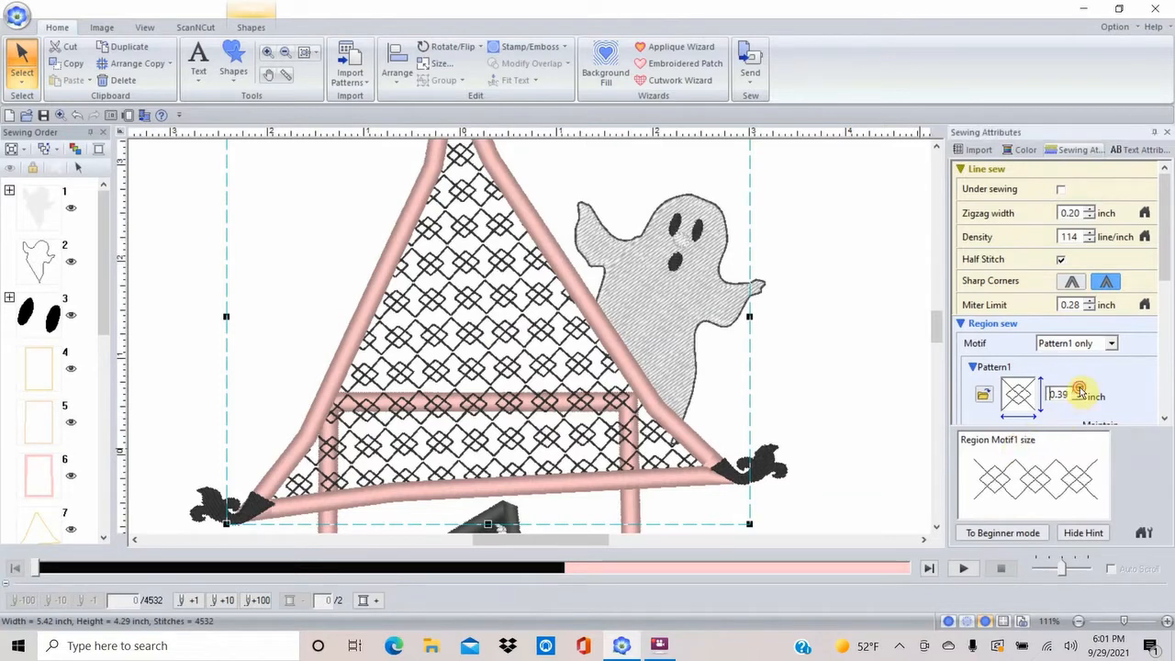
left_click(1081, 389)
left_click(1081, 390)
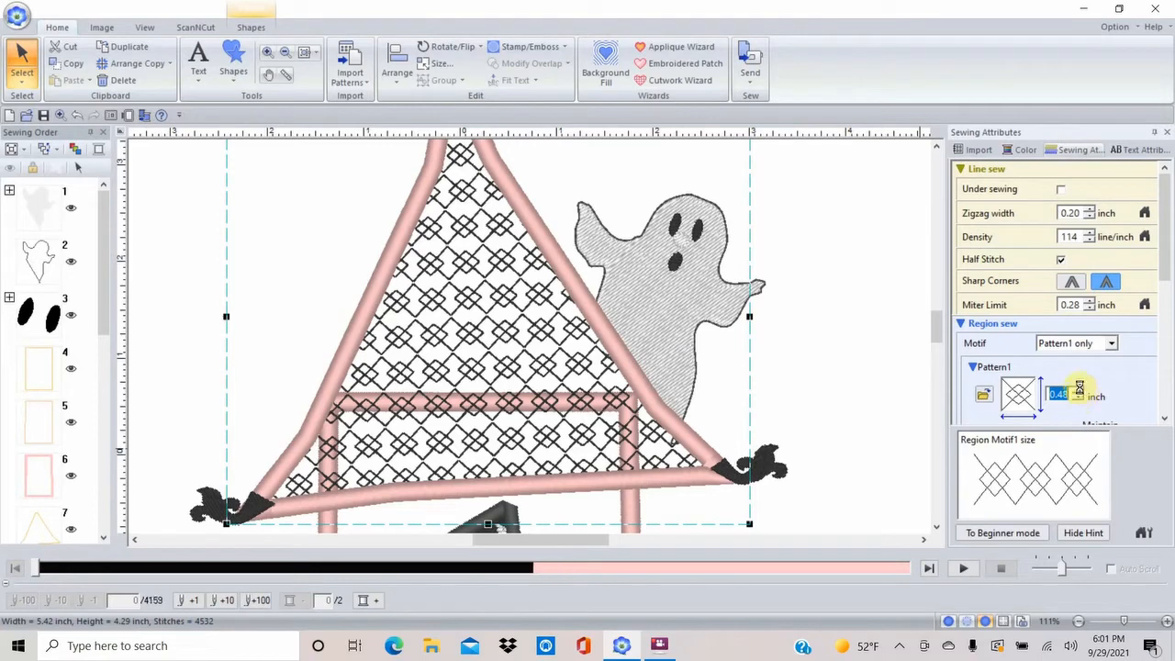
Turn on Maintain aspect ratio for the roof's Pattern1 motif and set its size to 0.50 inch
left_click(1165, 419)
left_click(1164, 419)
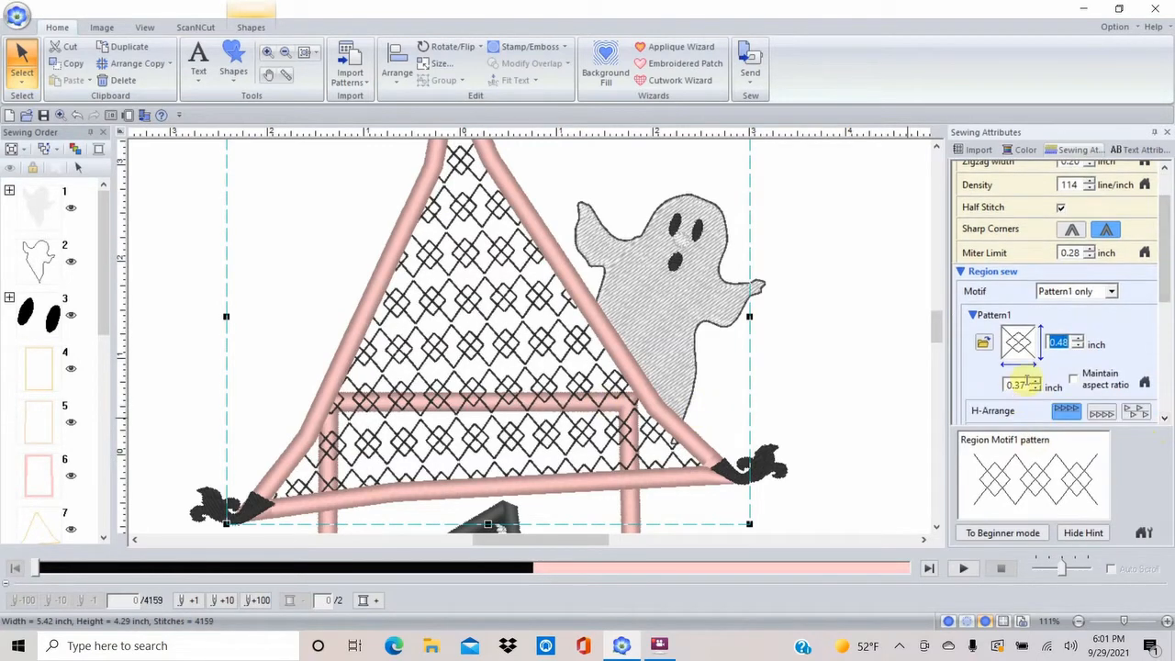
left_click(1076, 380)
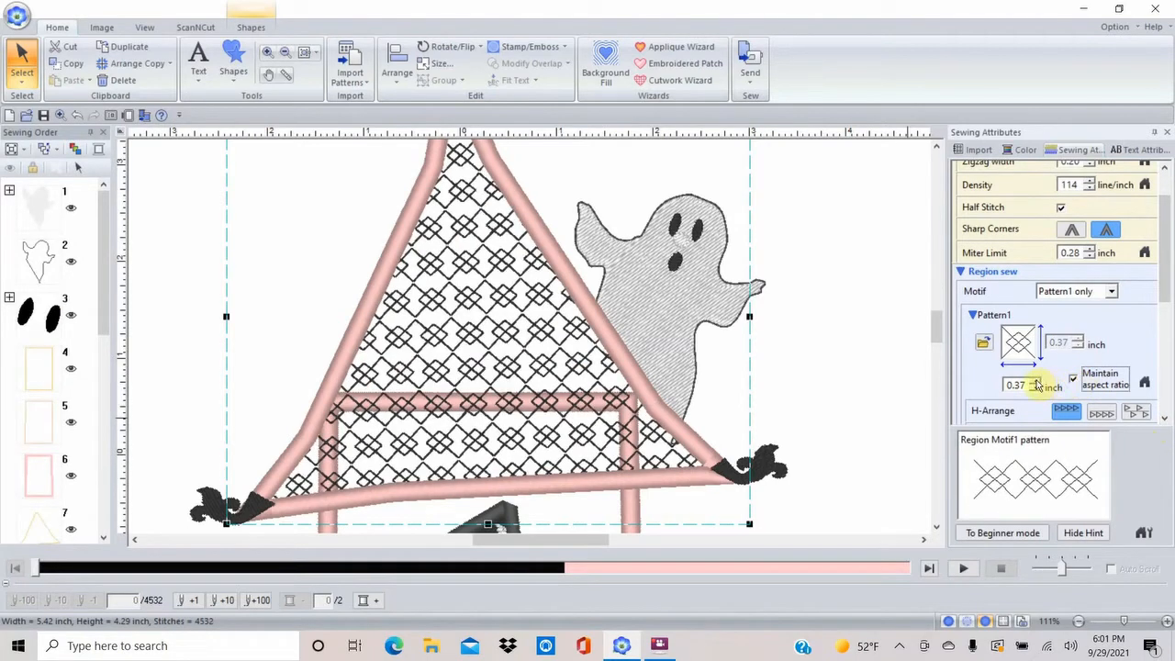
left_click(1036, 381)
left_click(1035, 381)
left_click(1036, 382)
left_click(1036, 381)
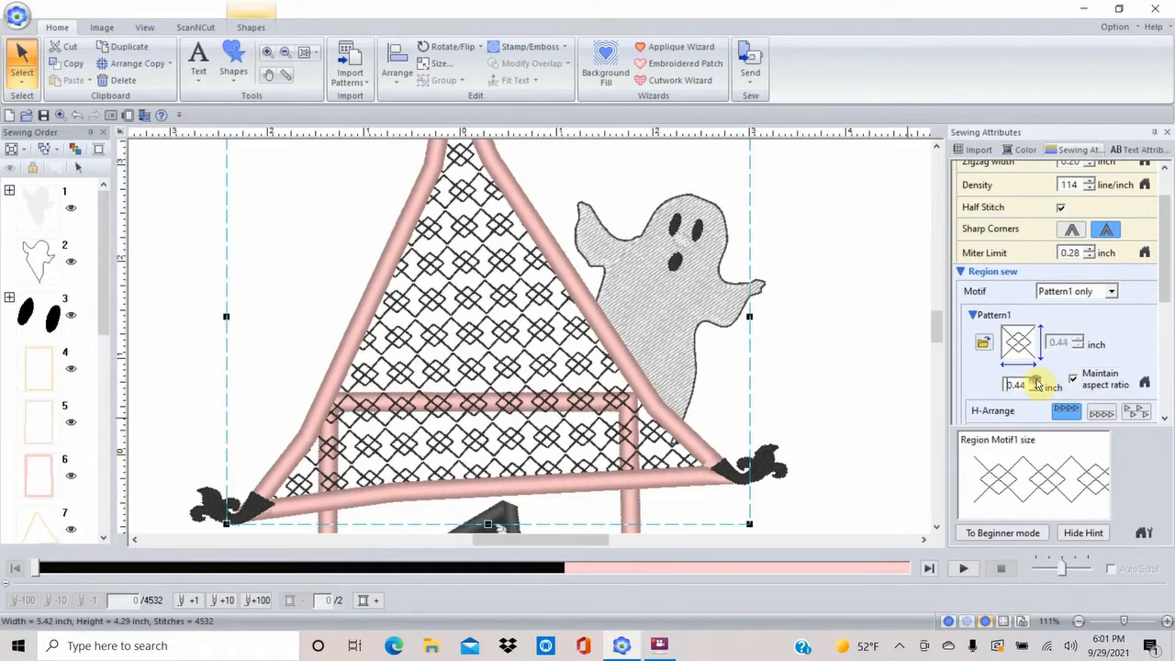
left_click(1036, 381)
left_click(1036, 382)
left_click(1036, 381)
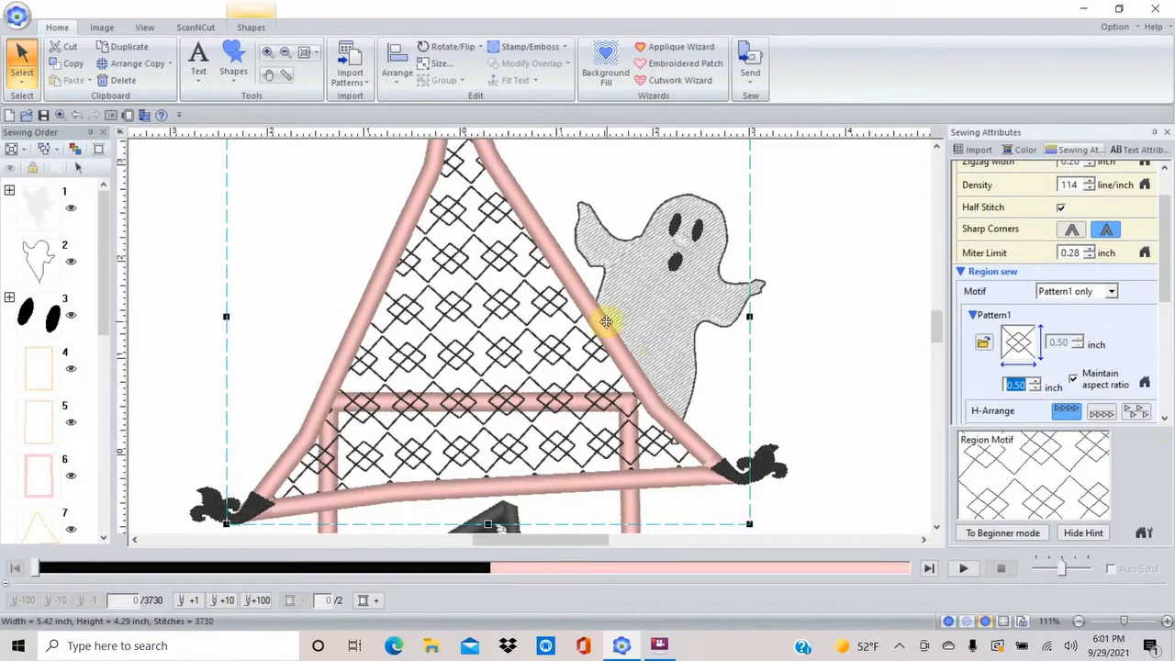
Set the V-Spacing of the roof's Pattern1 motif to -0.20 inch
left_click(1165, 421)
left_click(1164, 420)
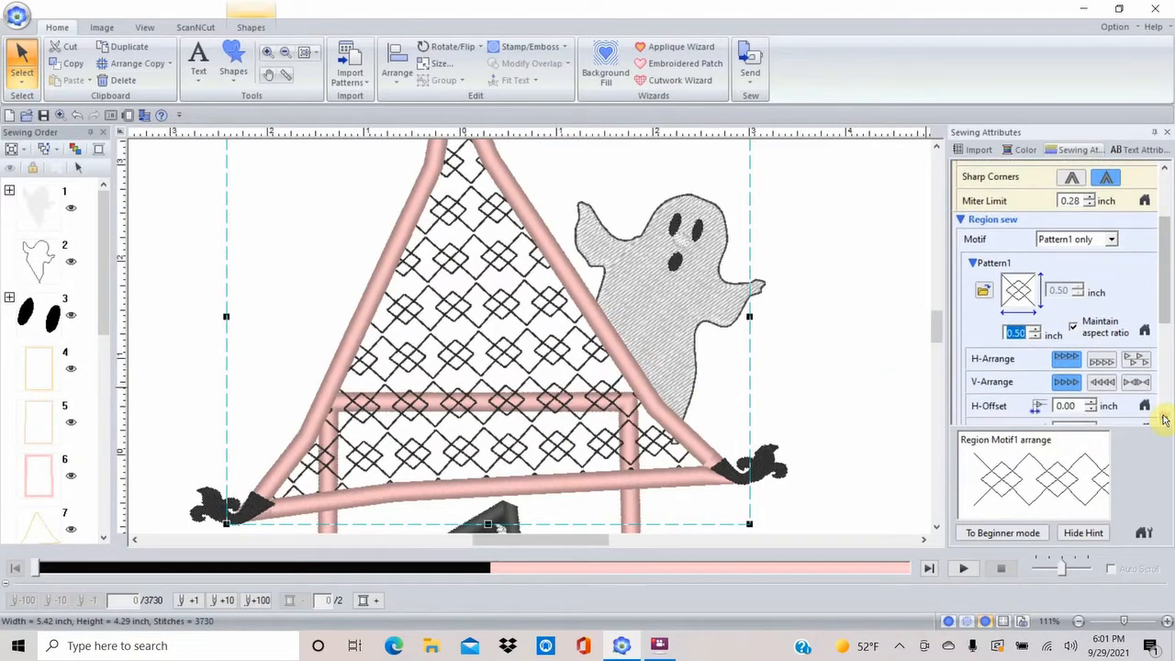
left_click(1164, 419)
left_click(1165, 420)
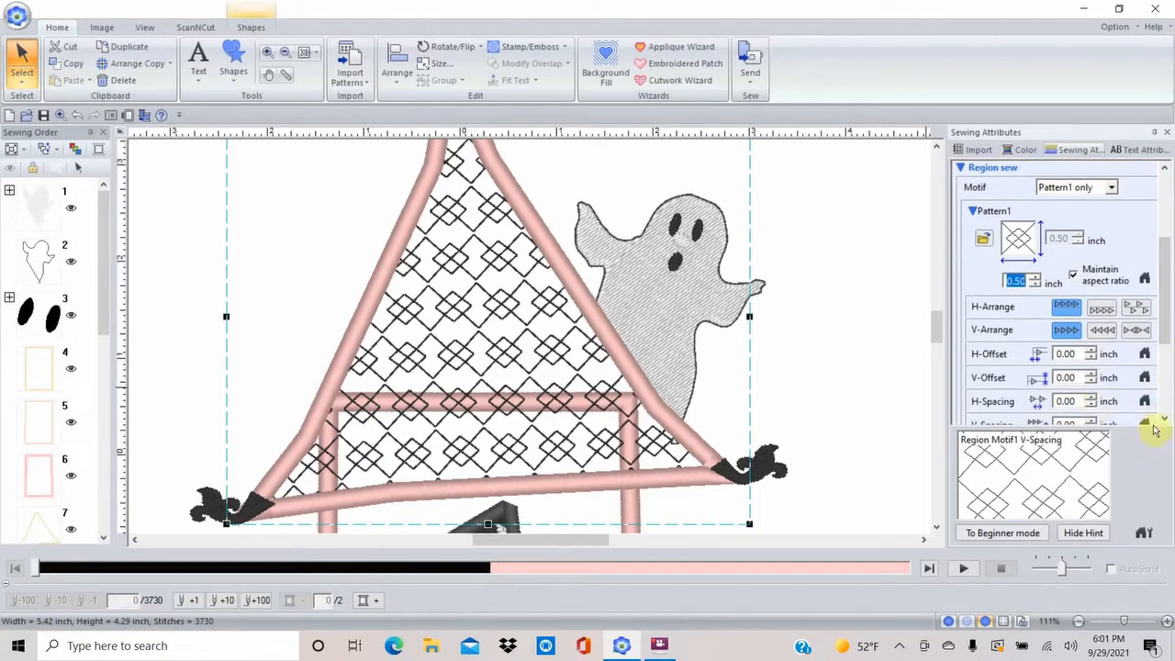
left_click(1165, 419)
left_click(1165, 420)
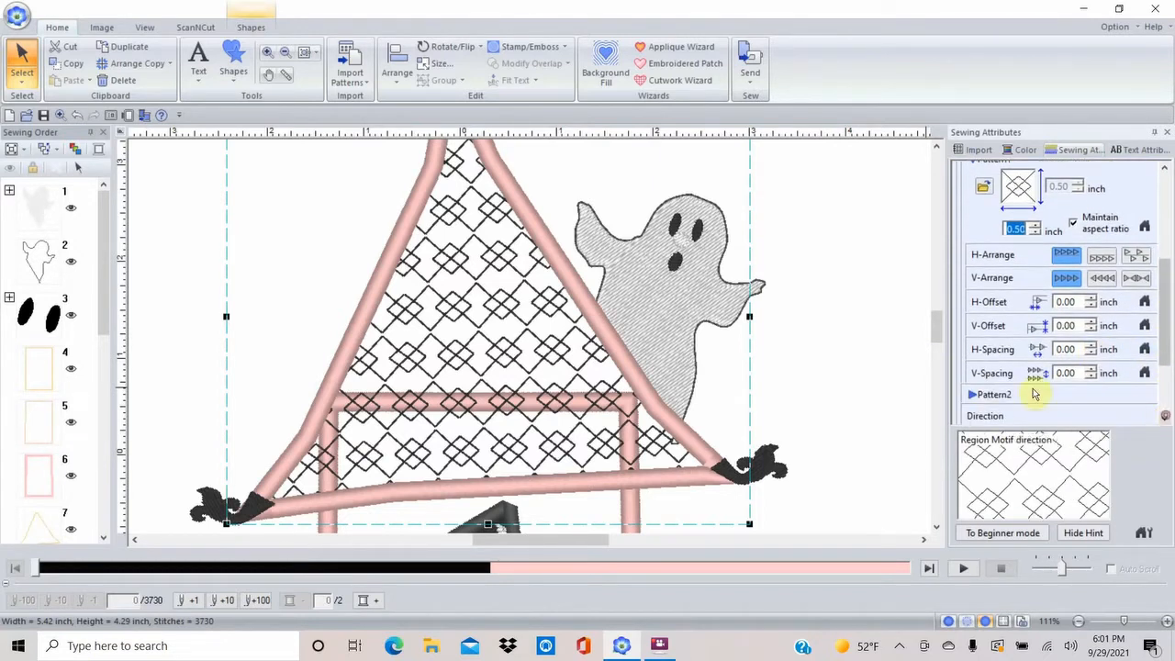
left_click(1092, 378)
left_click(1092, 378)
left_click(1092, 377)
left_click(1091, 377)
left_click(1092, 377)
left_click(1092, 377)
left_click(1092, 377)
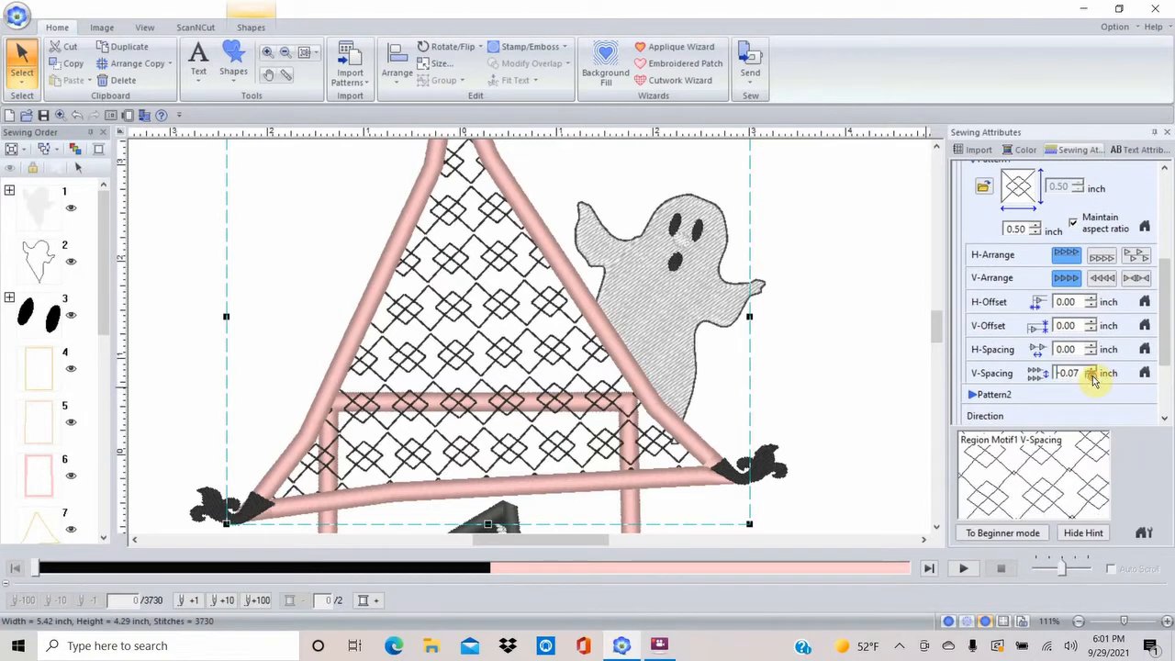
left_click(1092, 377)
left_click(1092, 377)
left_click(1092, 377)
left_click(1092, 377)
left_click(1092, 378)
left_click(1092, 377)
left_click(1092, 378)
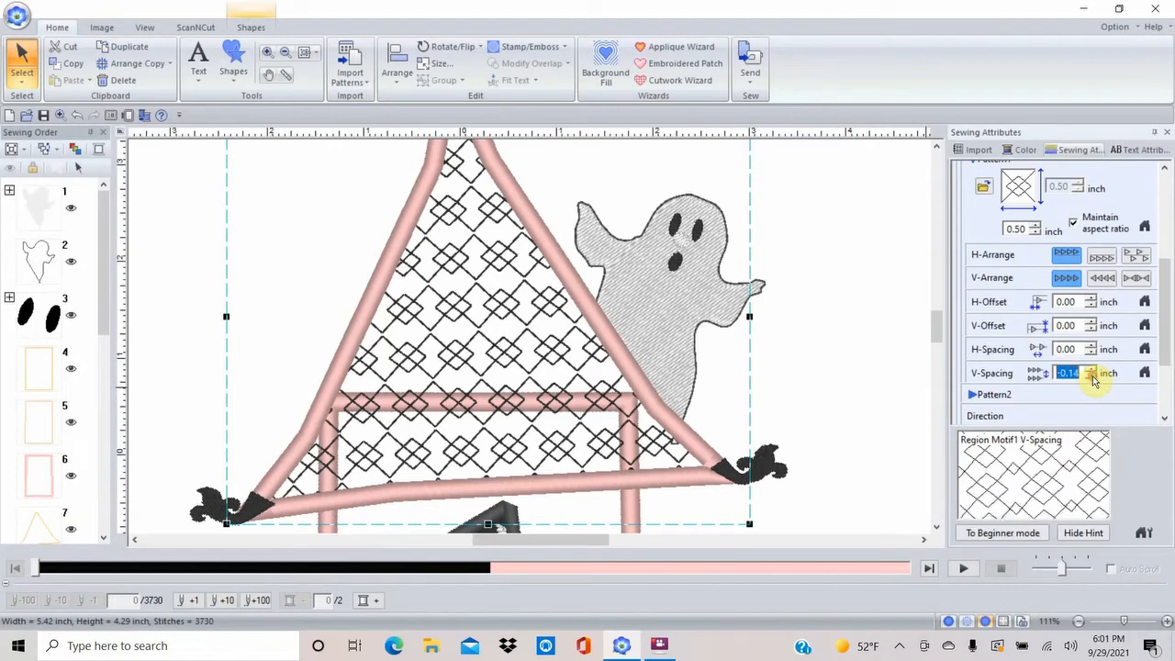
left_click(1092, 377)
left_click(1092, 378)
left_click(1092, 377)
left_click(1092, 378)
left_click(1092, 377)
left_click(1092, 378)
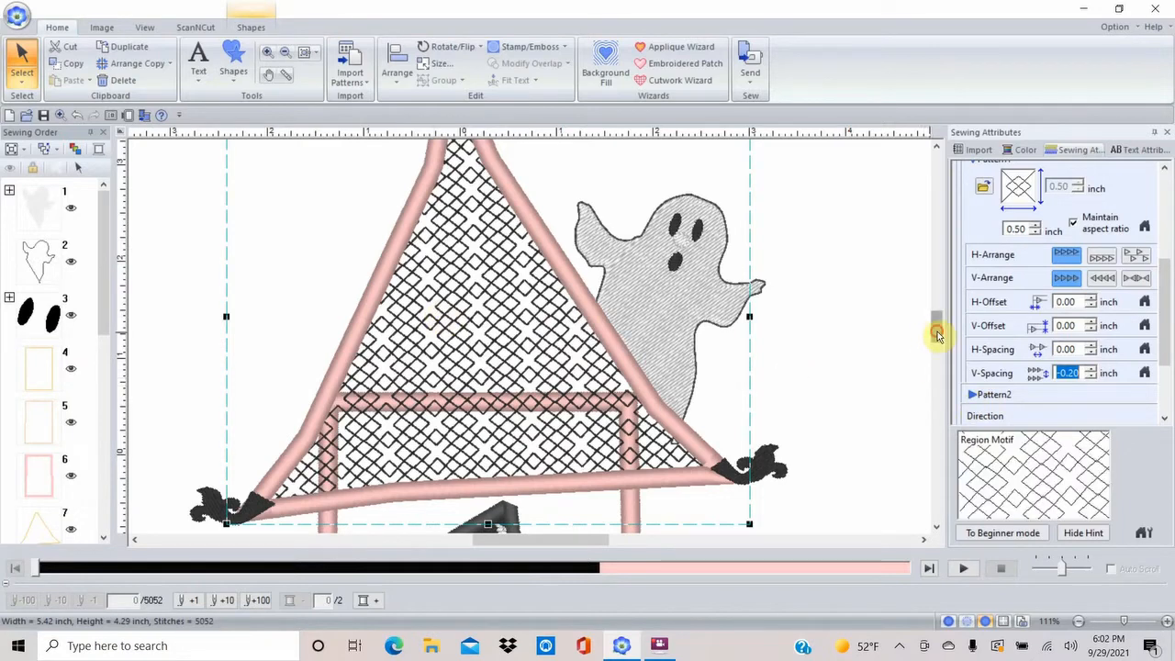
Select the pink outline object of the house body and apply Motif Stitch as its region fill
scroll(938, 337, "down", 3)
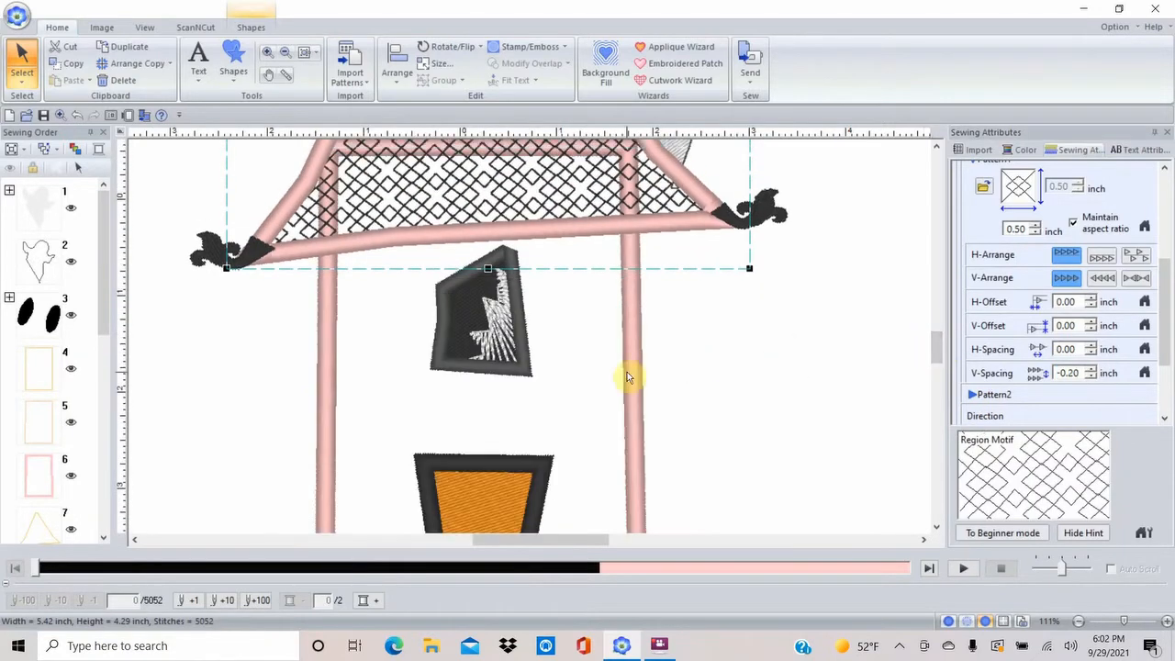
left_click(709, 368)
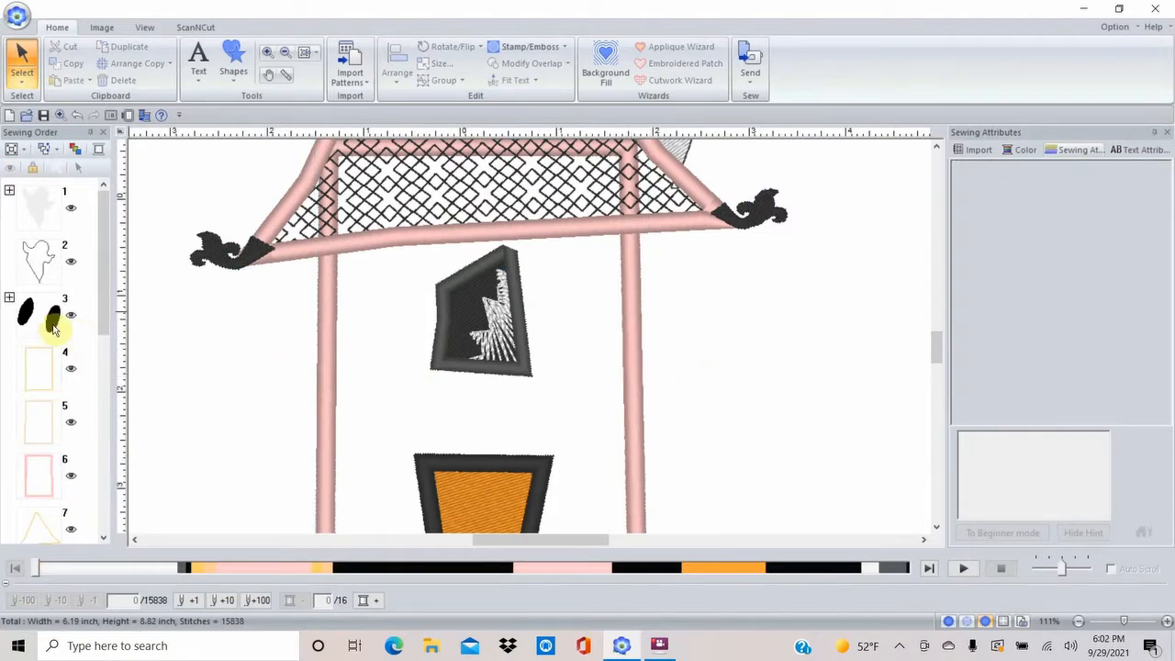
left_click(37, 473)
right_click(38, 472)
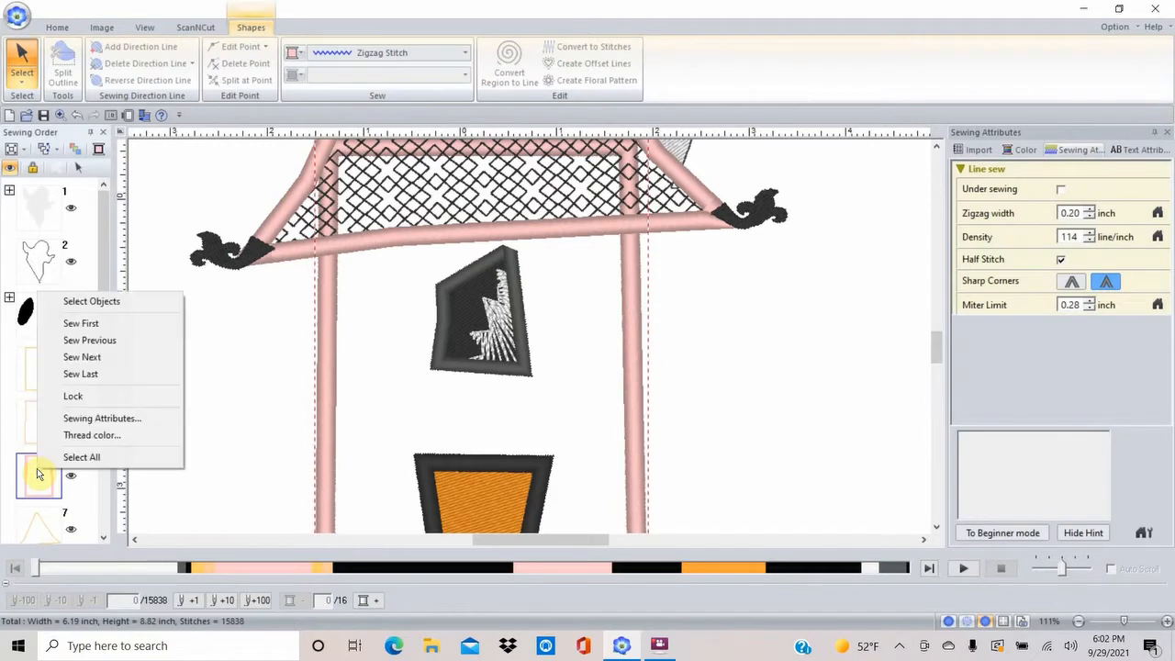
left_click(93, 303)
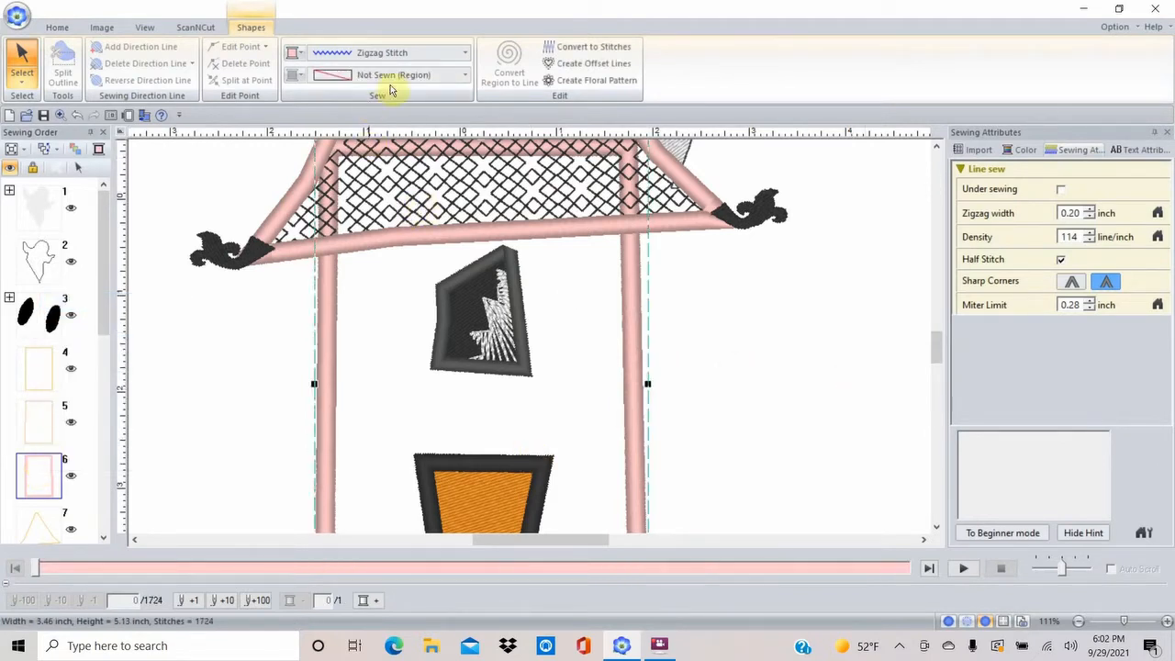
left_click(467, 75)
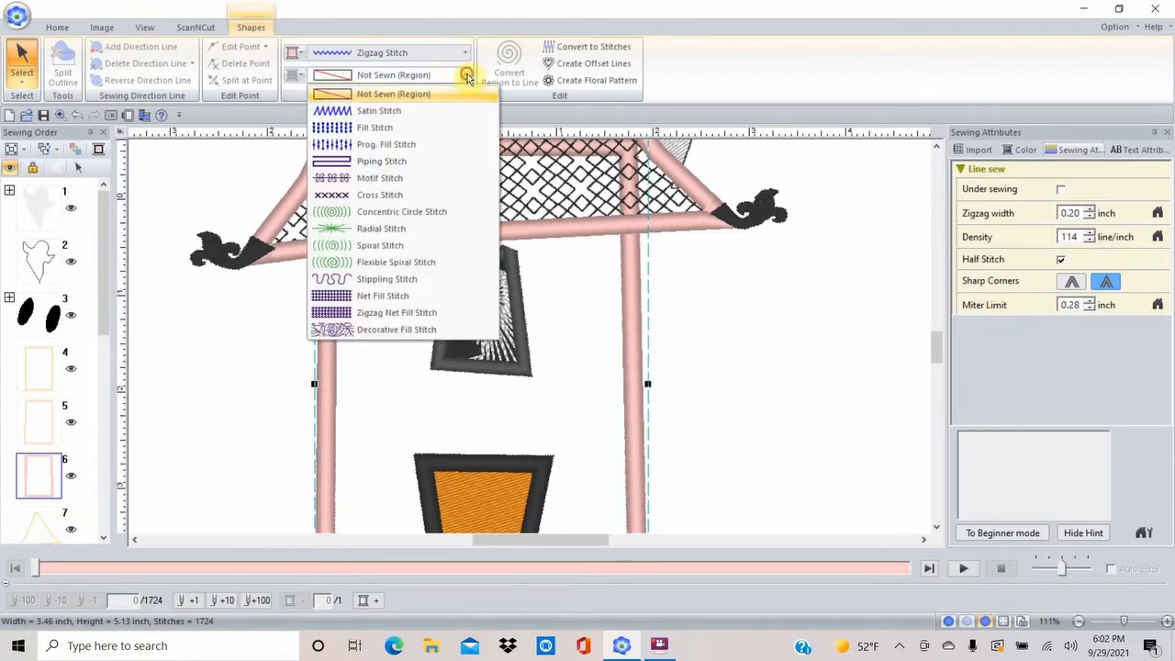
left_click(406, 180)
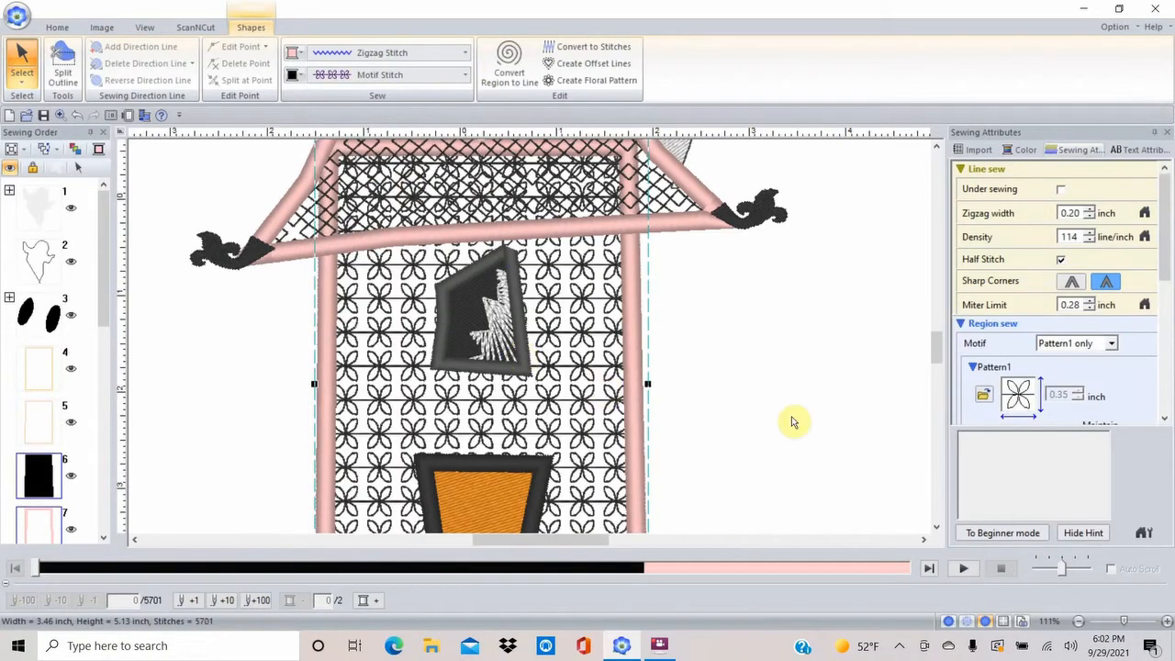
Browse the motif patterns and change Pattern1 of the house body's fill to the brick-like motif052
left_click(983, 395)
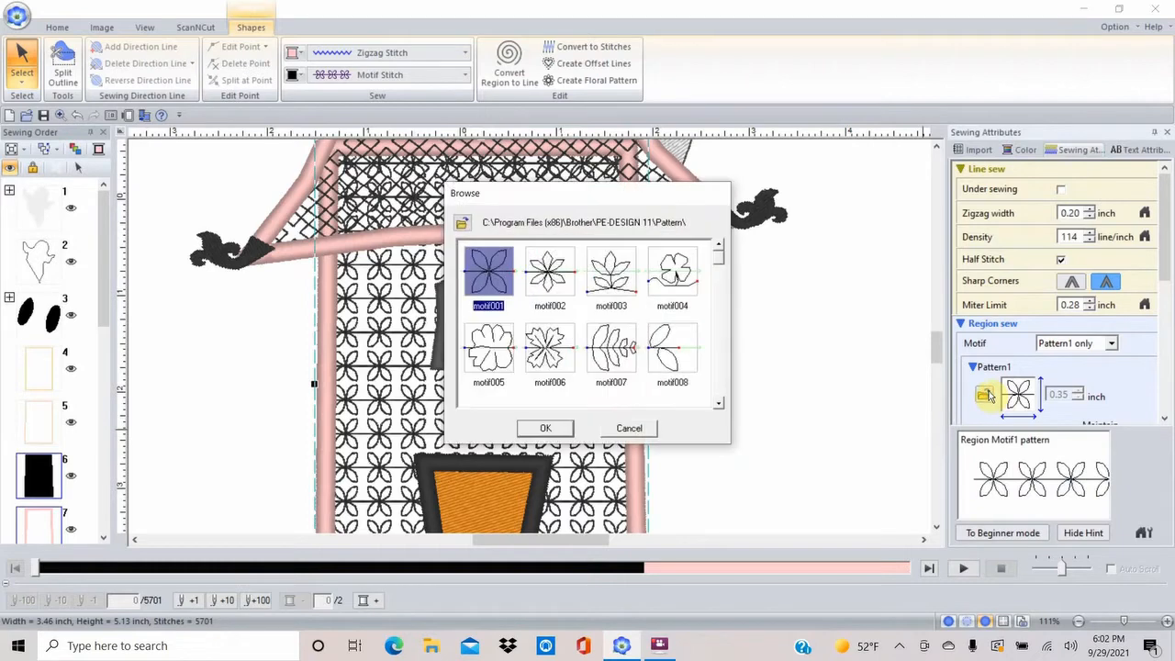
left_click(720, 403)
left_click(720, 403)
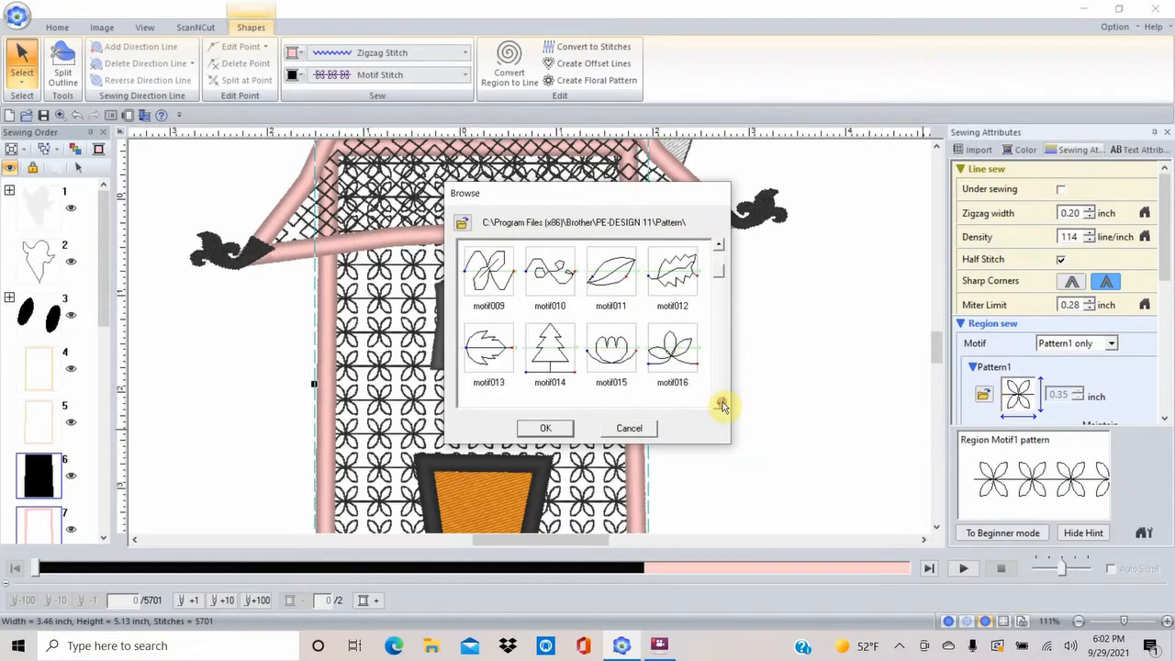
left_click(720, 403)
left_click(720, 403)
left_click(720, 404)
left_click(720, 404)
left_click(720, 404)
left_click(720, 404)
left_click(719, 405)
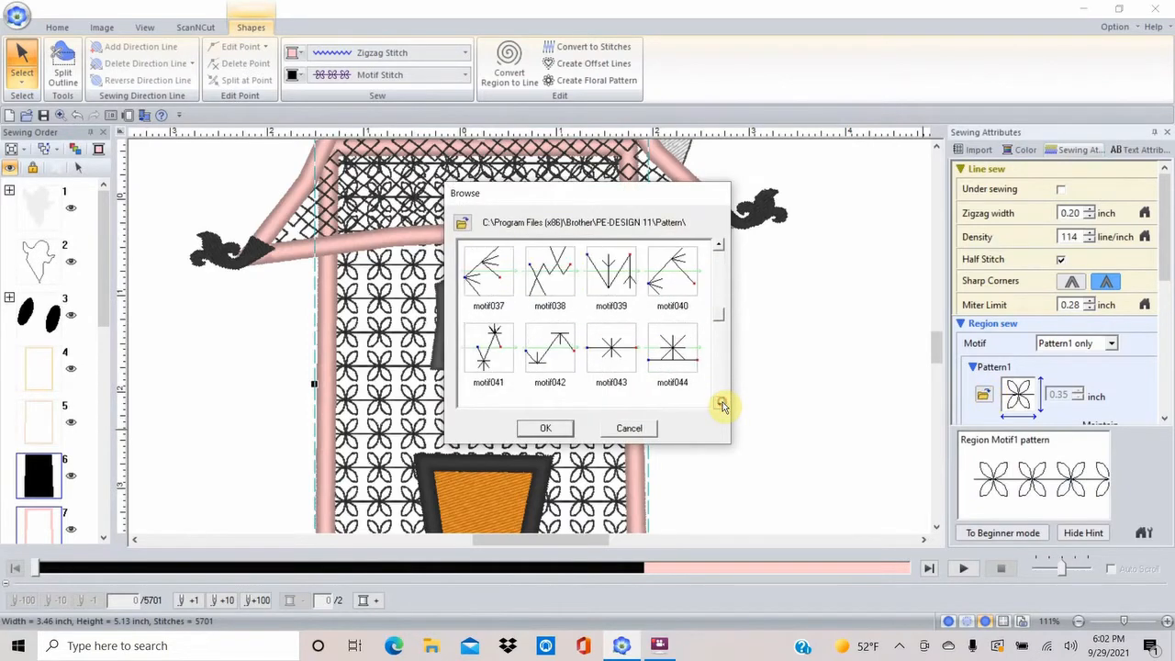
left_click(720, 404)
left_click(720, 404)
left_click(721, 404)
left_click(721, 404)
left_click(721, 404)
left_click(721, 404)
left_click(721, 404)
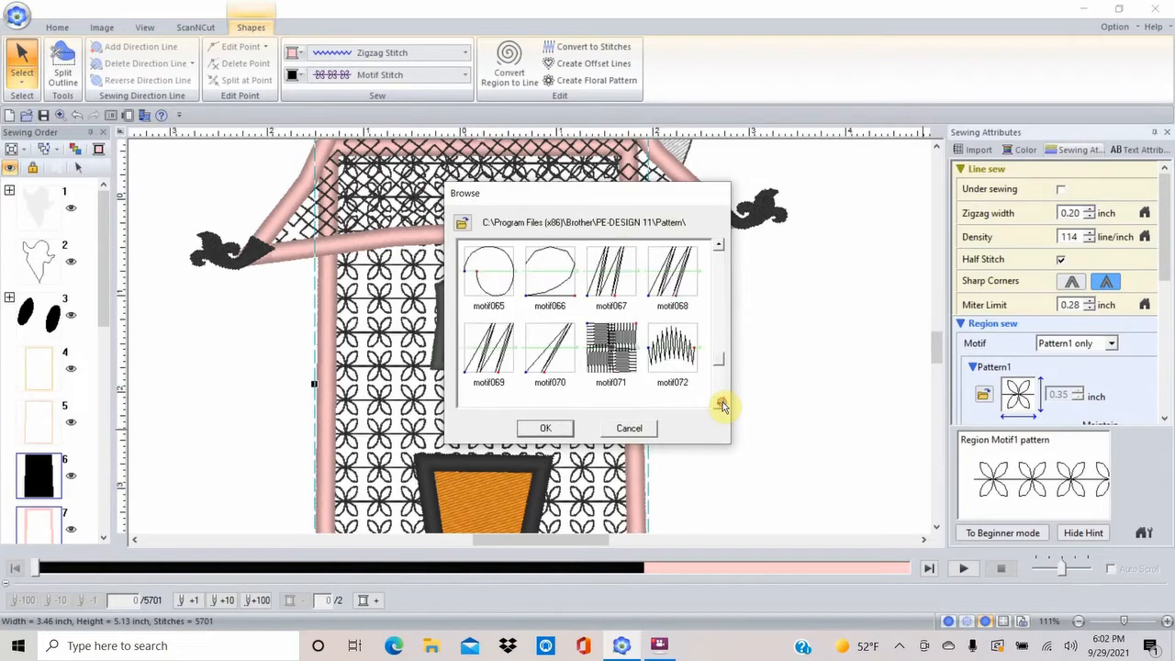
left_click(721, 404)
left_click(720, 405)
left_click(721, 405)
left_click(721, 404)
left_click(721, 404)
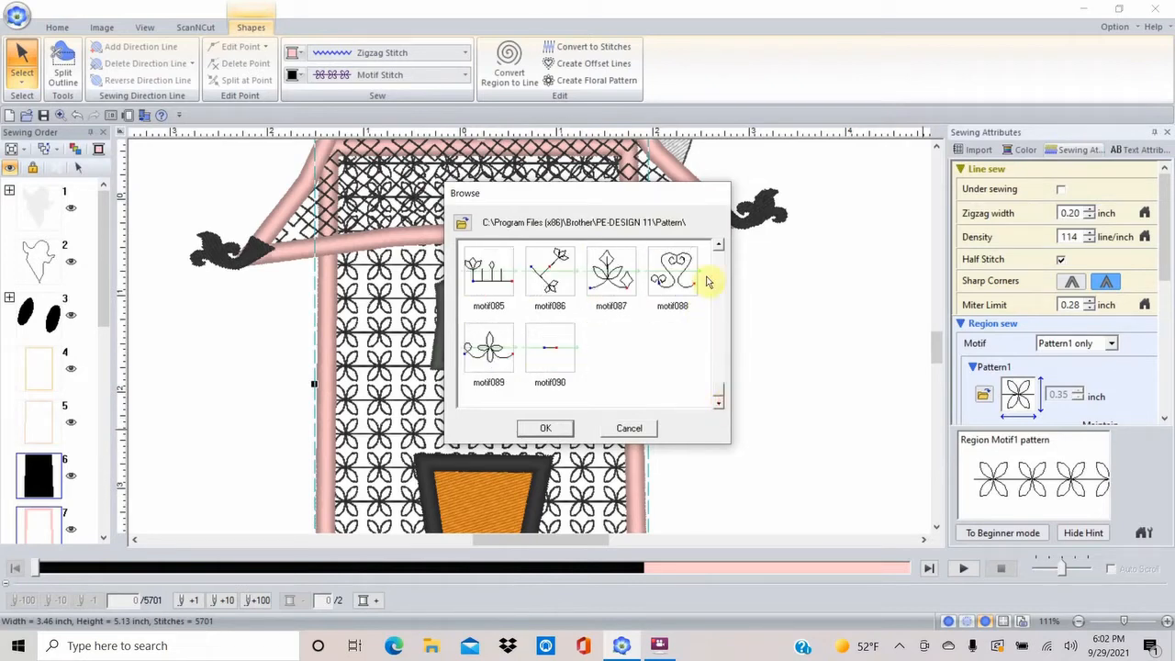
left_click(720, 246)
left_click(720, 246)
left_click(720, 246)
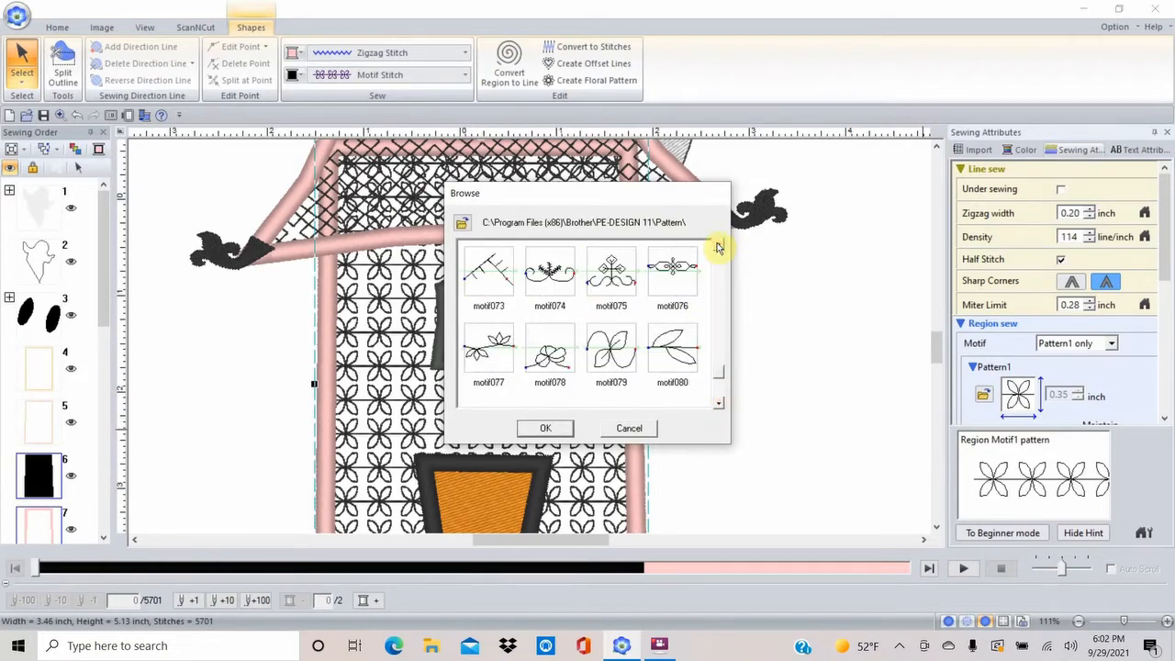
left_click(720, 247)
left_click(720, 246)
left_click(720, 246)
left_click(720, 246)
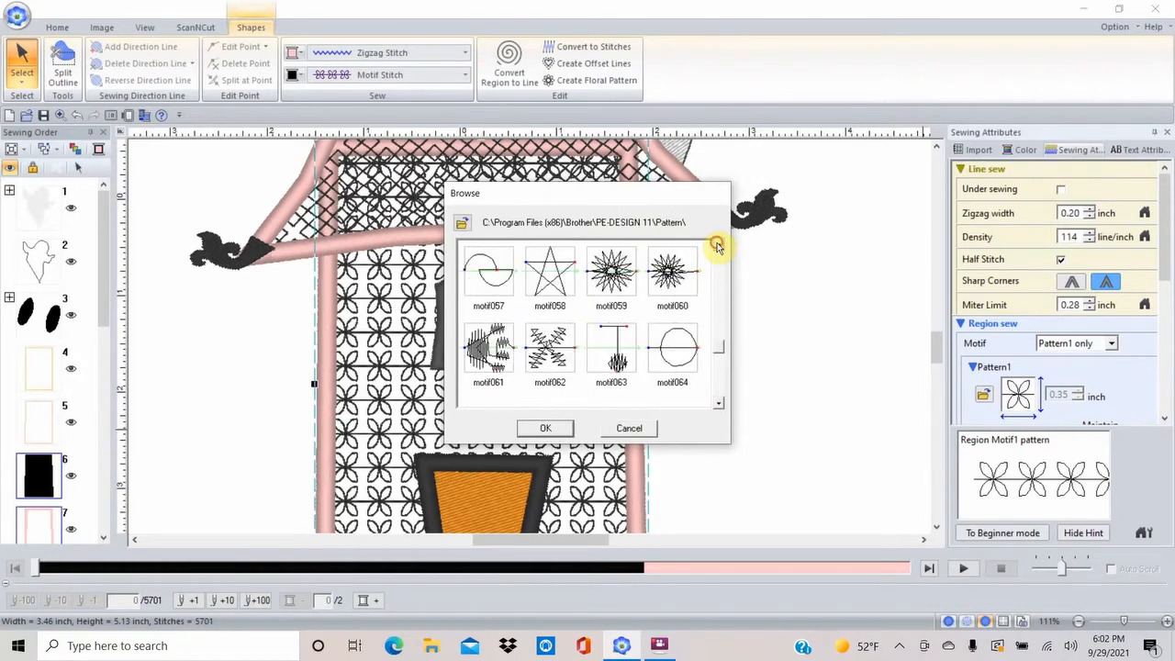
left_click(720, 246)
left_click(720, 246)
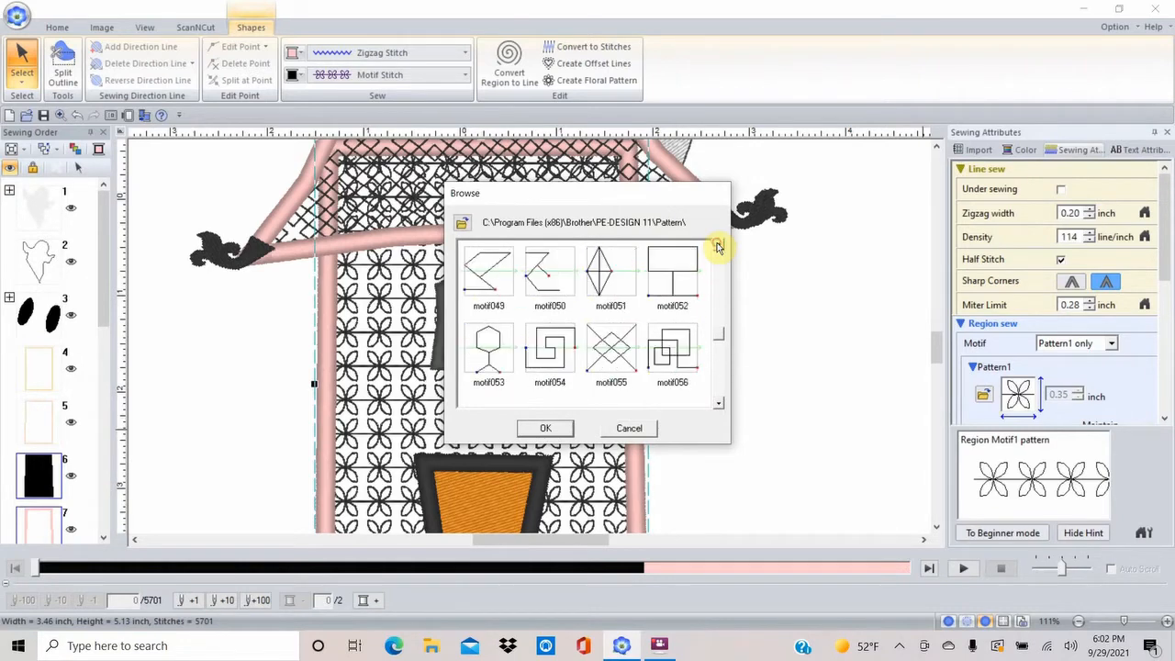
left_click(720, 246)
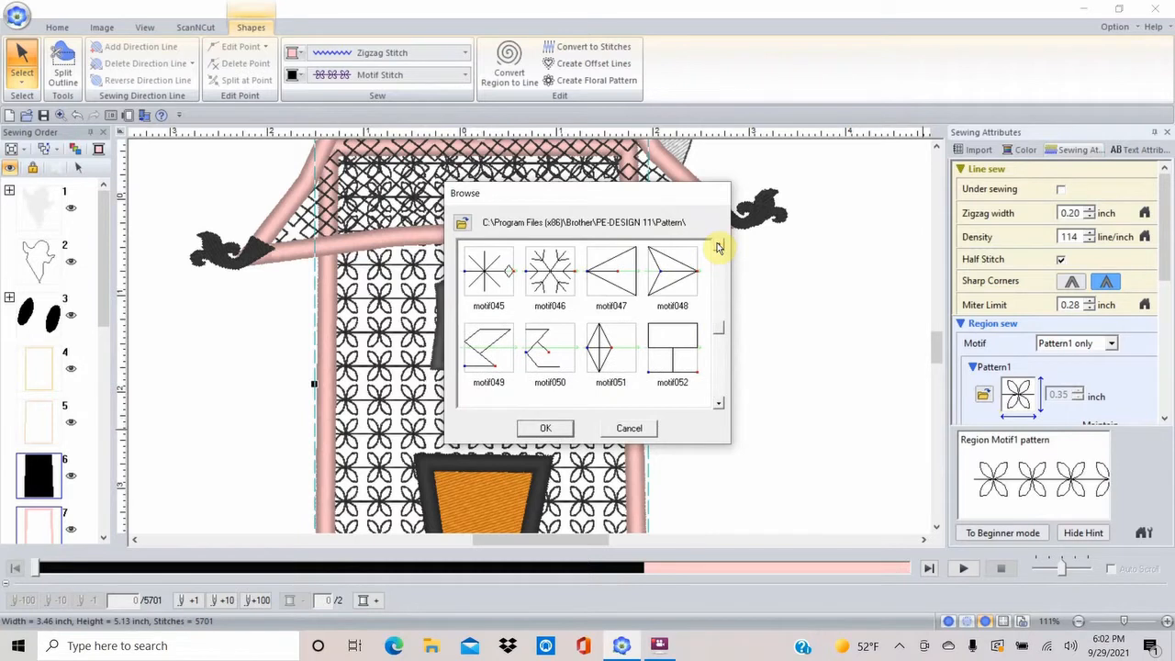
left_click(720, 246)
left_click(720, 404)
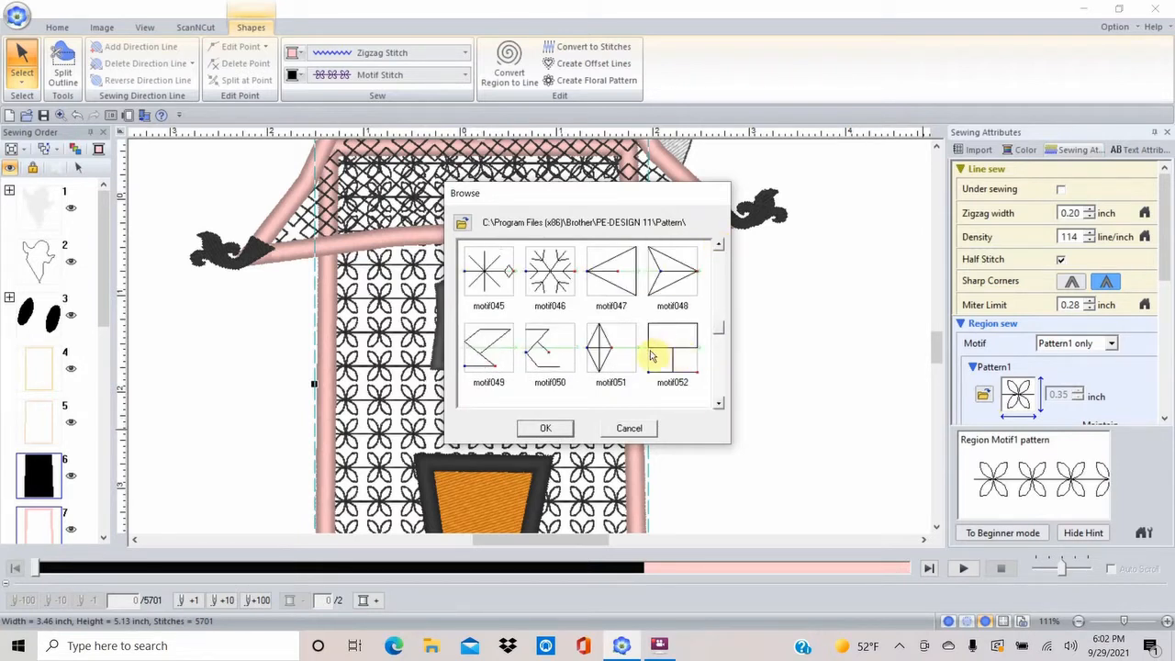
left_click(681, 350)
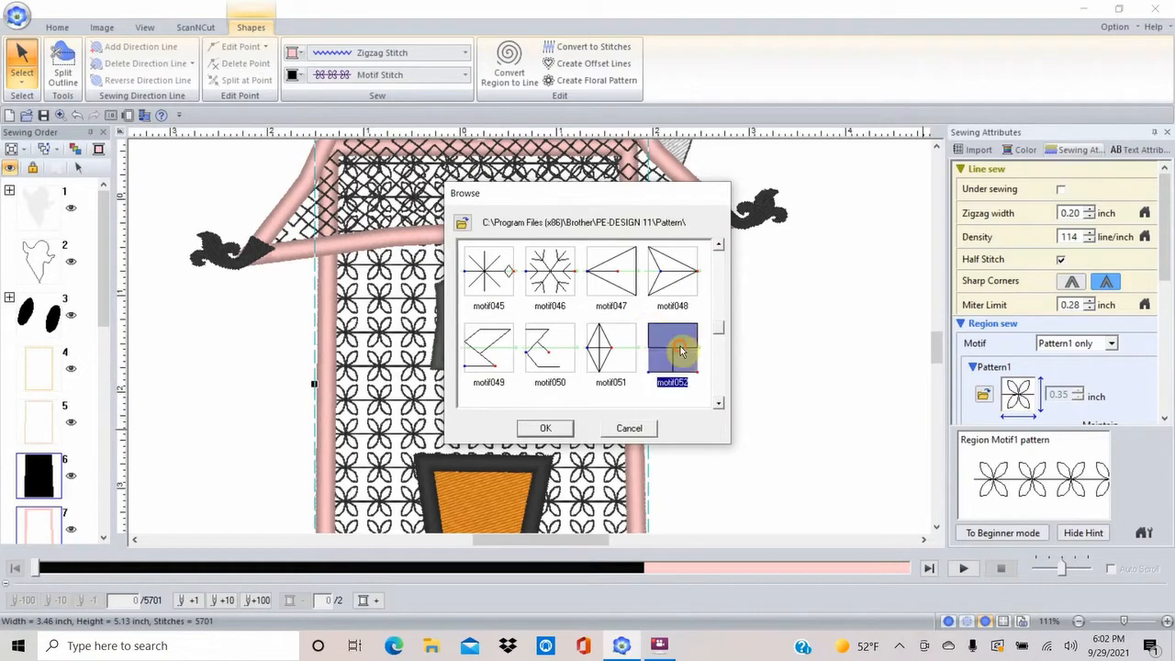
left_click(549, 428)
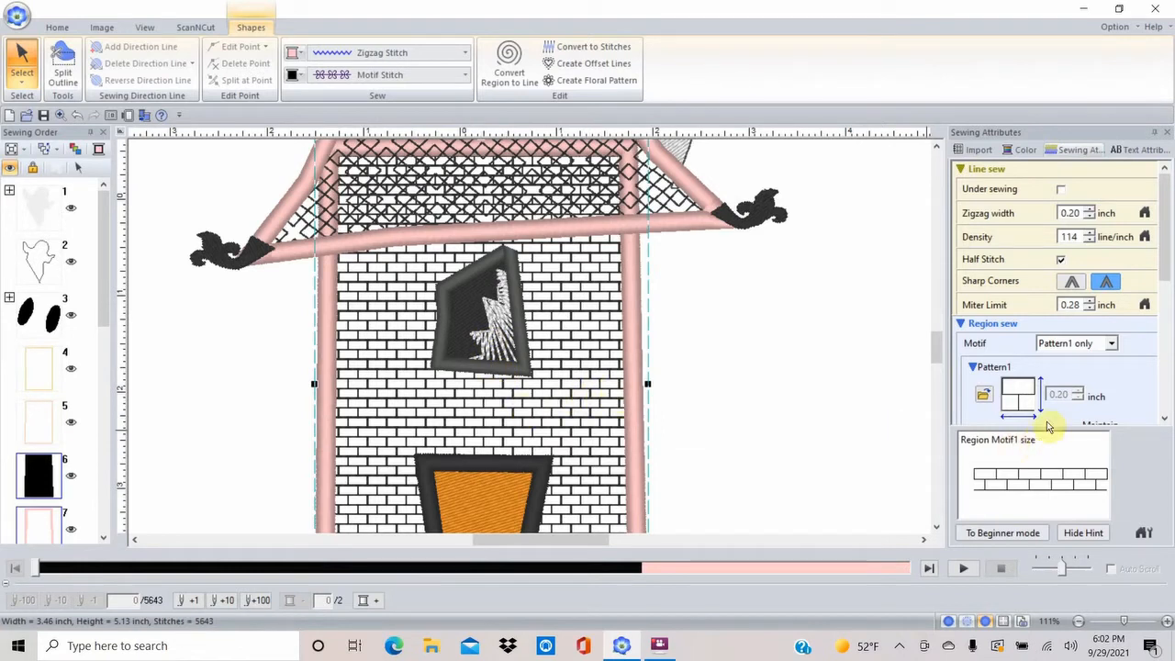
Set the size of the house body's Pattern1 brick motif to 0.32 inch with the aspect ratio maintained
left_click(1164, 416)
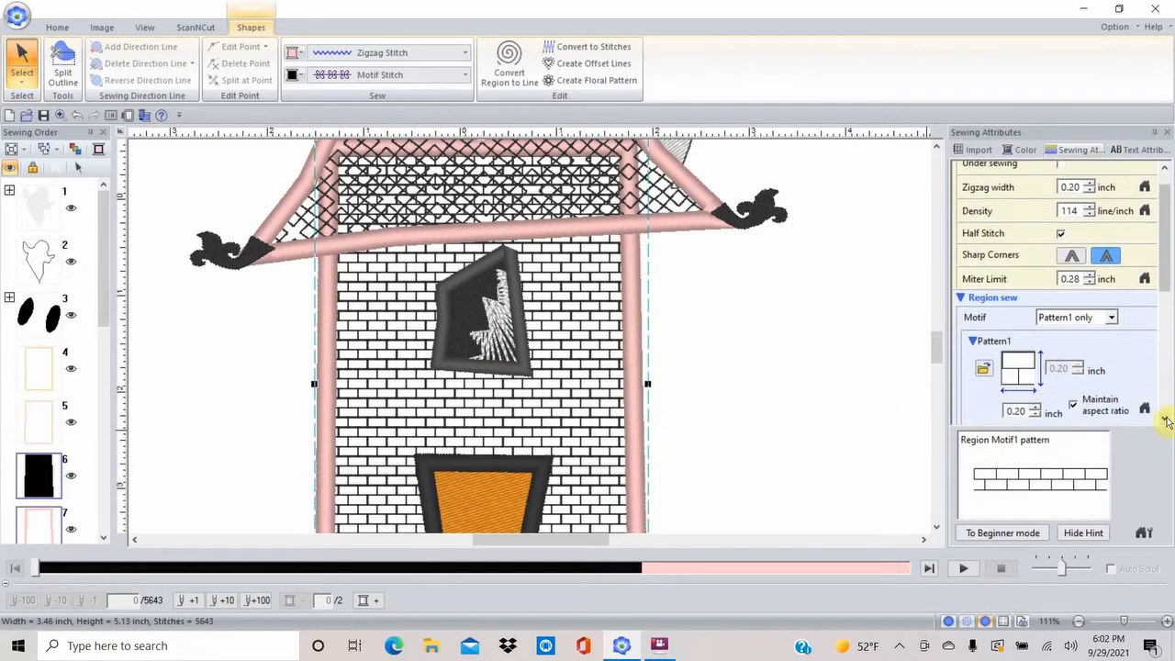
left_click(1163, 415)
left_click(1164, 416)
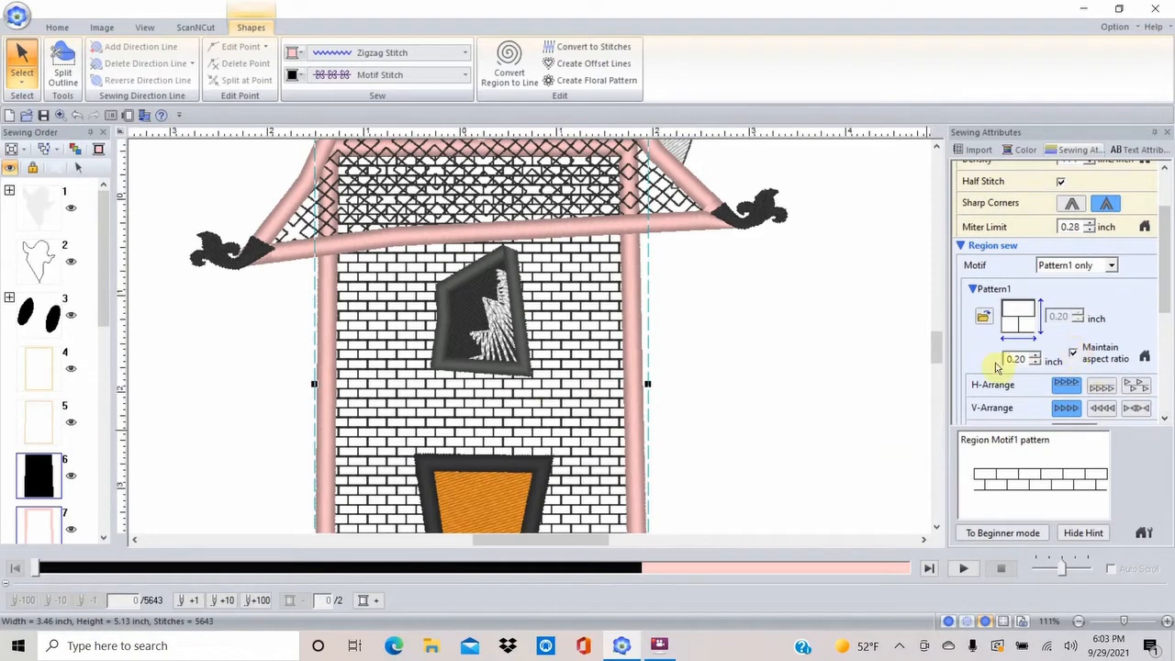
left_click(1035, 356)
left_click(1035, 355)
left_click(1035, 355)
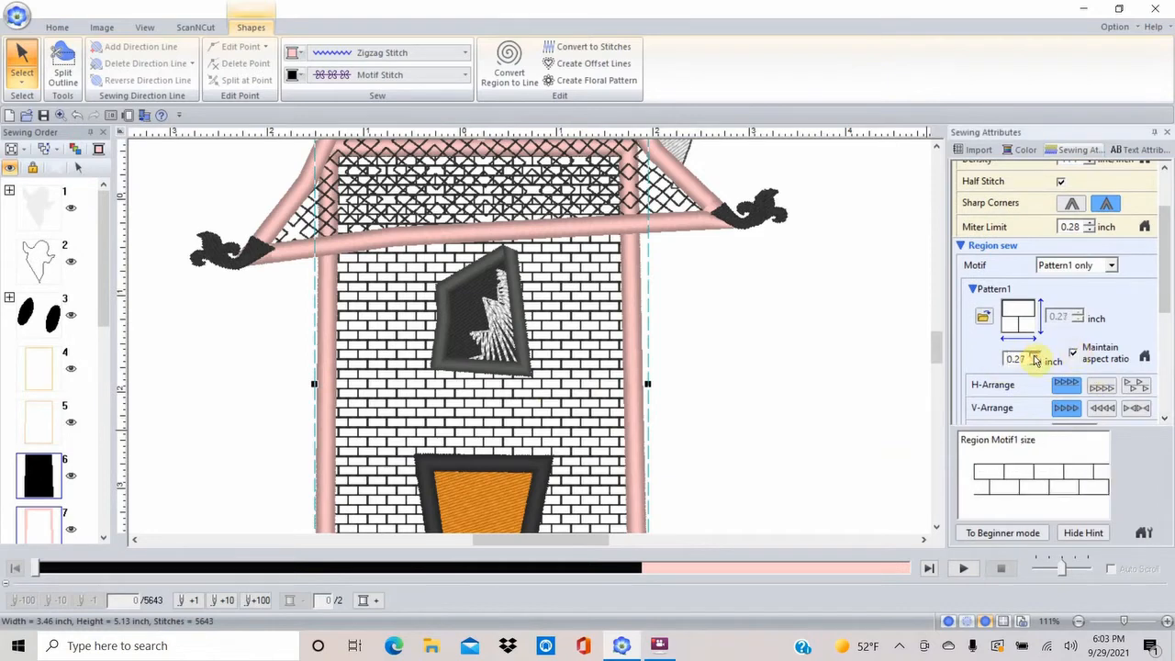
left_click(1035, 356)
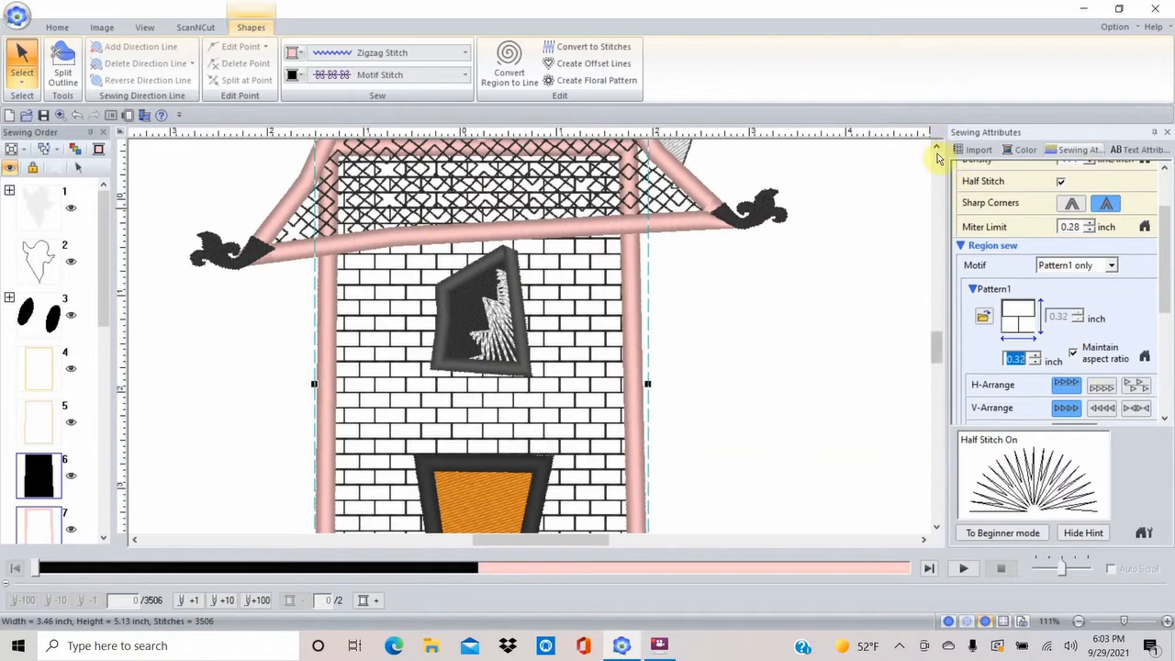
Start a new blank design without saving the changes to the haunted house design
scroll(939, 156, "up", 5)
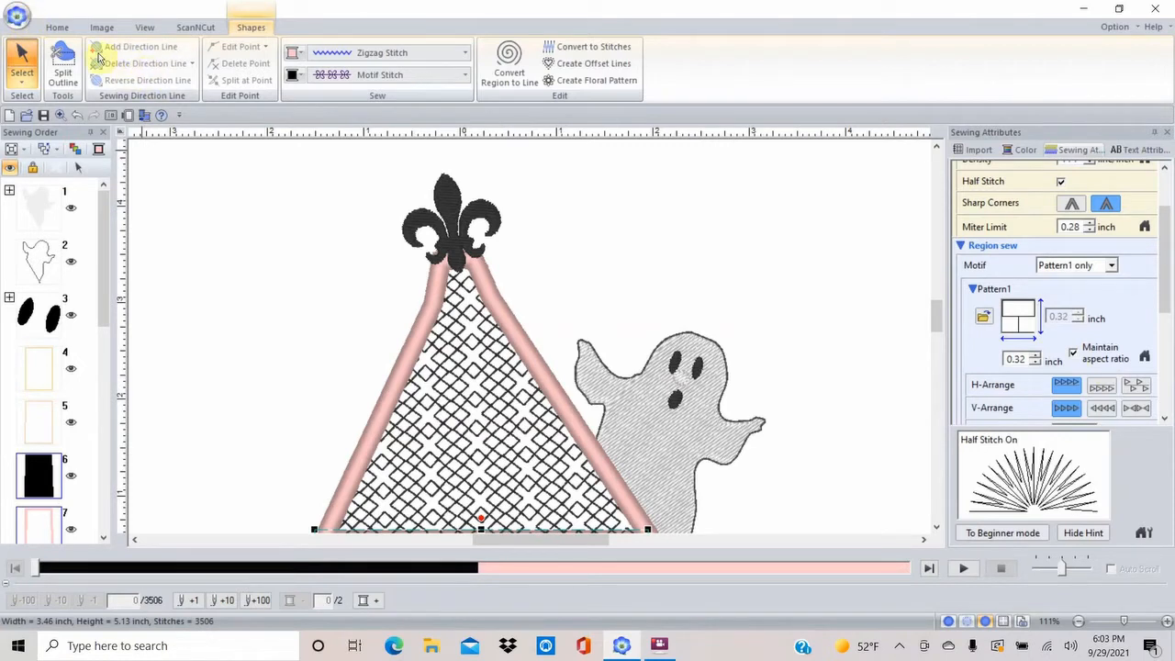
left_click(12, 115)
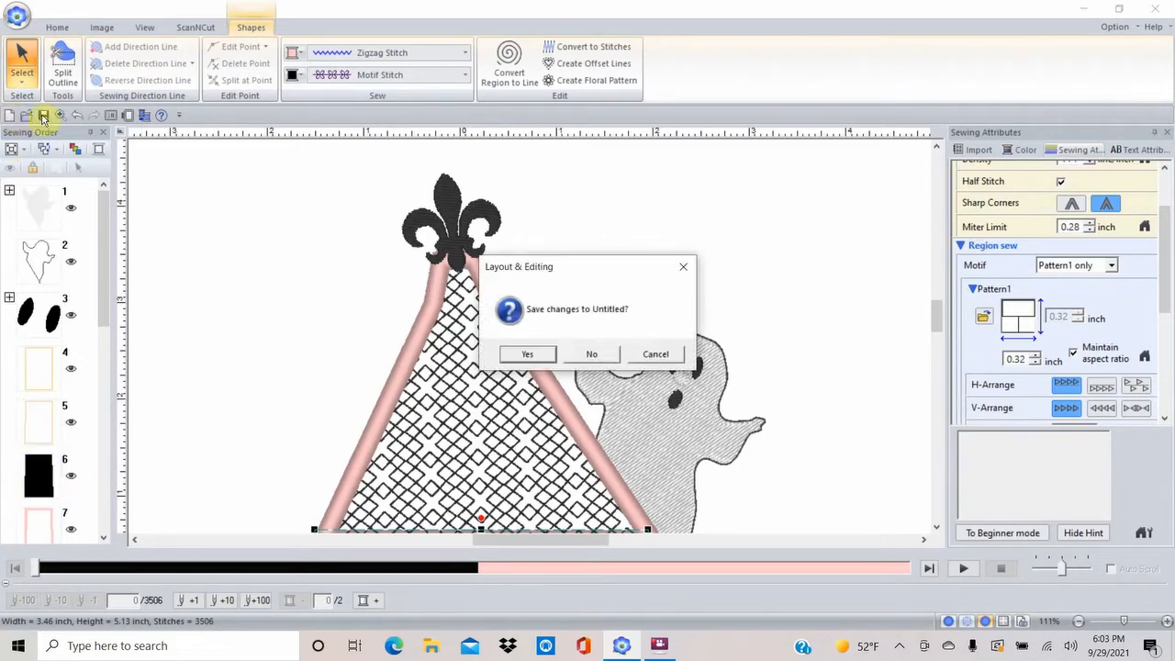
left_click(587, 355)
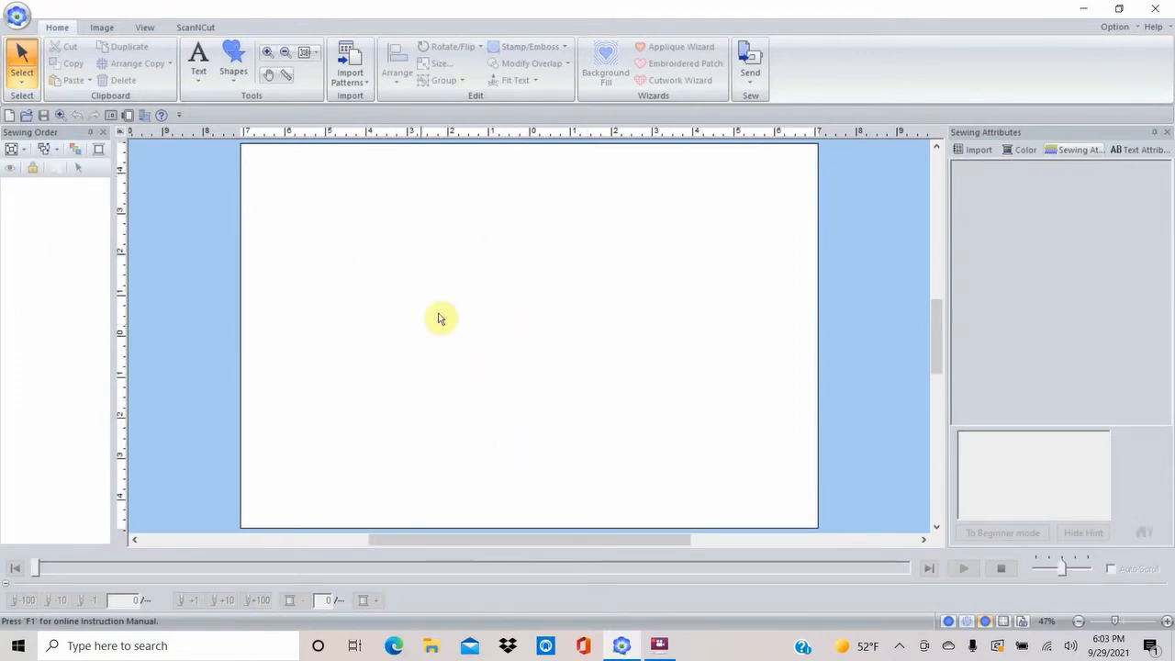
Open the image file 29539735-vector-black-candle-icon-on-white-background and enlarge it to about 4.98 by 9.02 inches on the design page
left_click(101, 28)
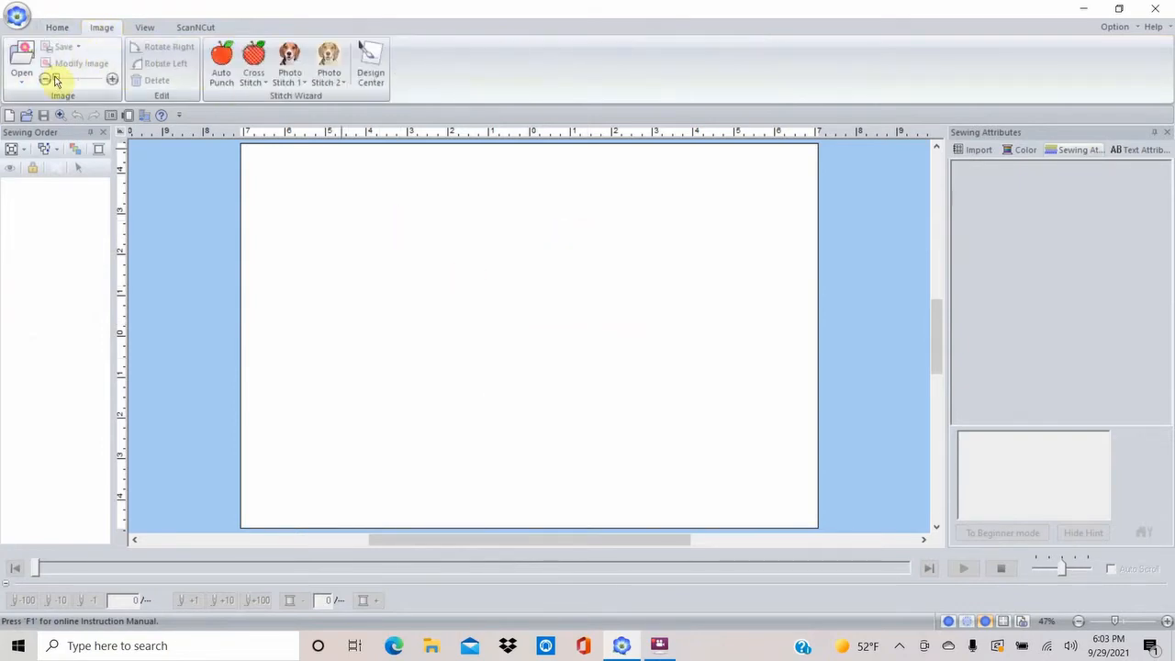
left_click(16, 72)
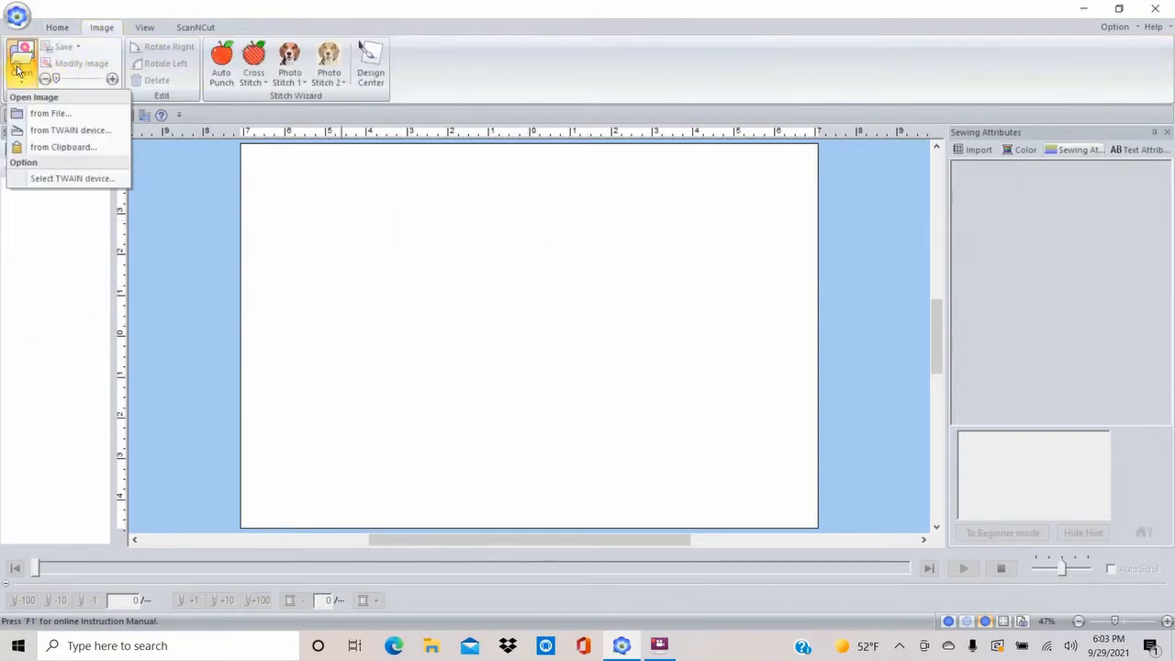
left_click(54, 115)
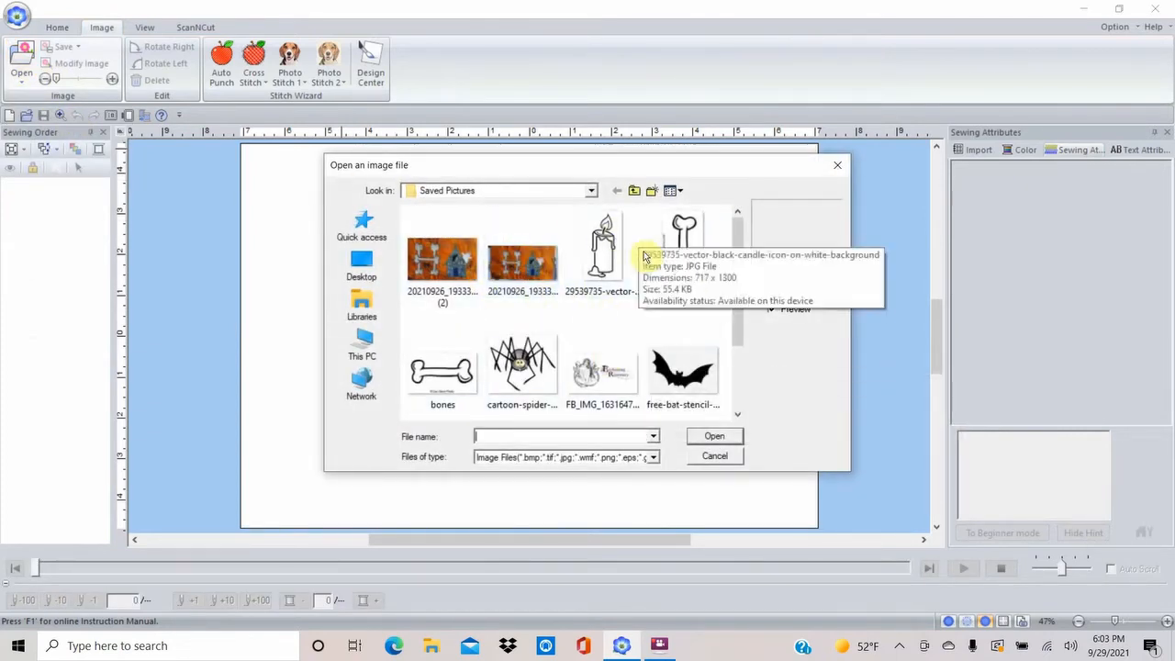
left_click(602, 265)
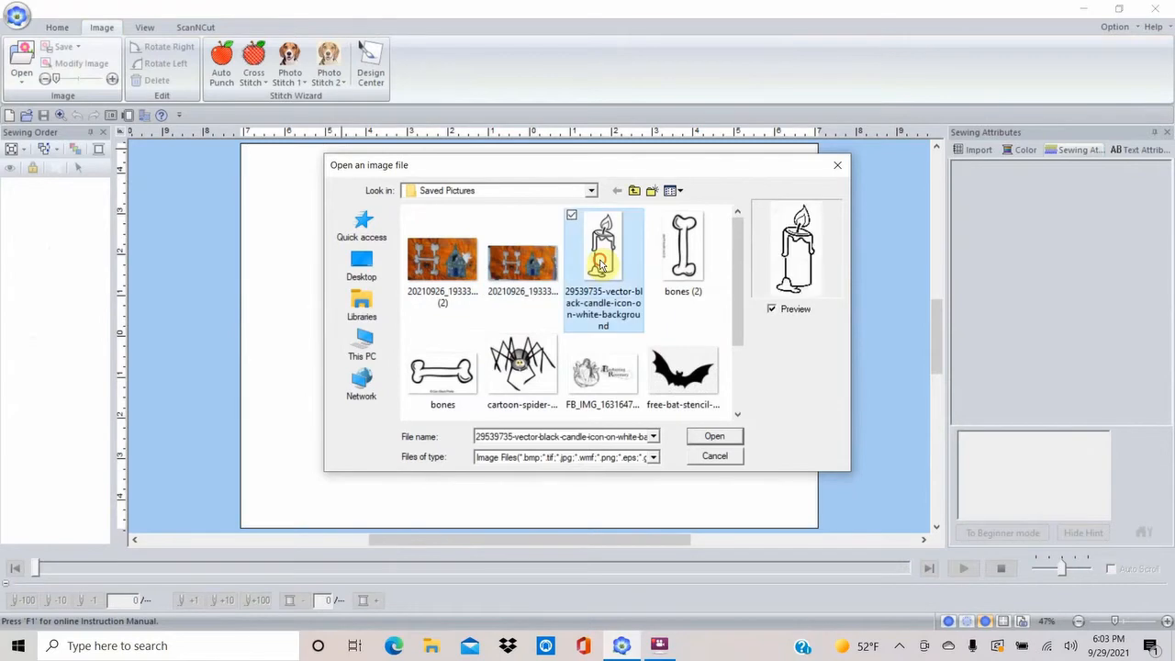
left_click(713, 437)
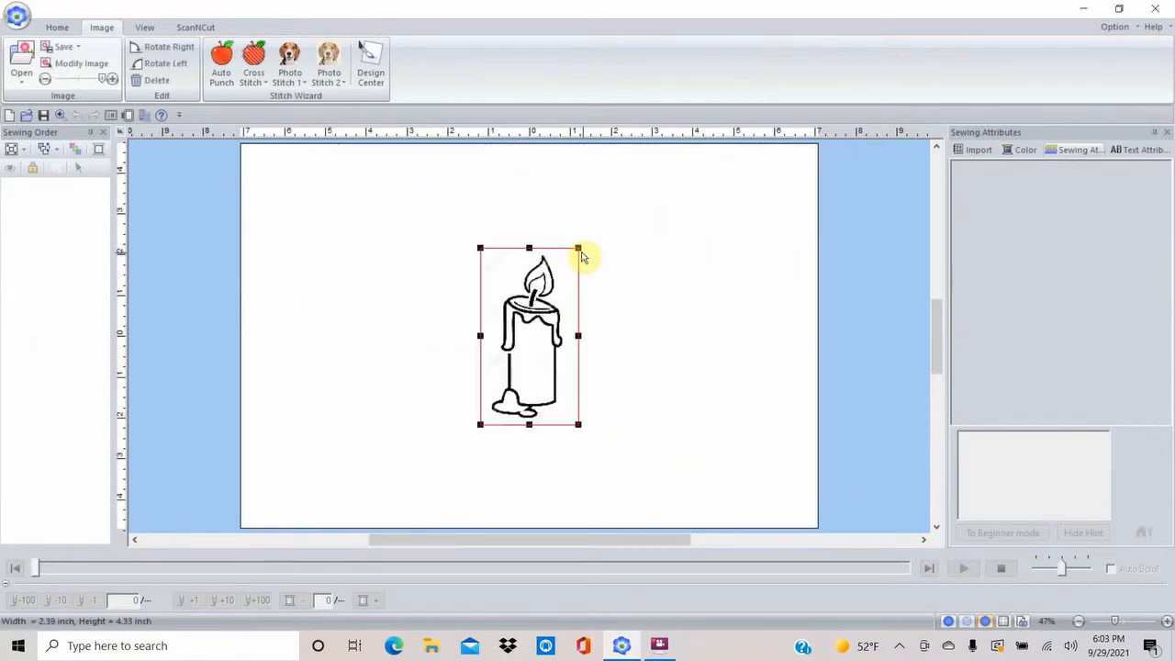
left_click_drag(578, 248, 671, 149)
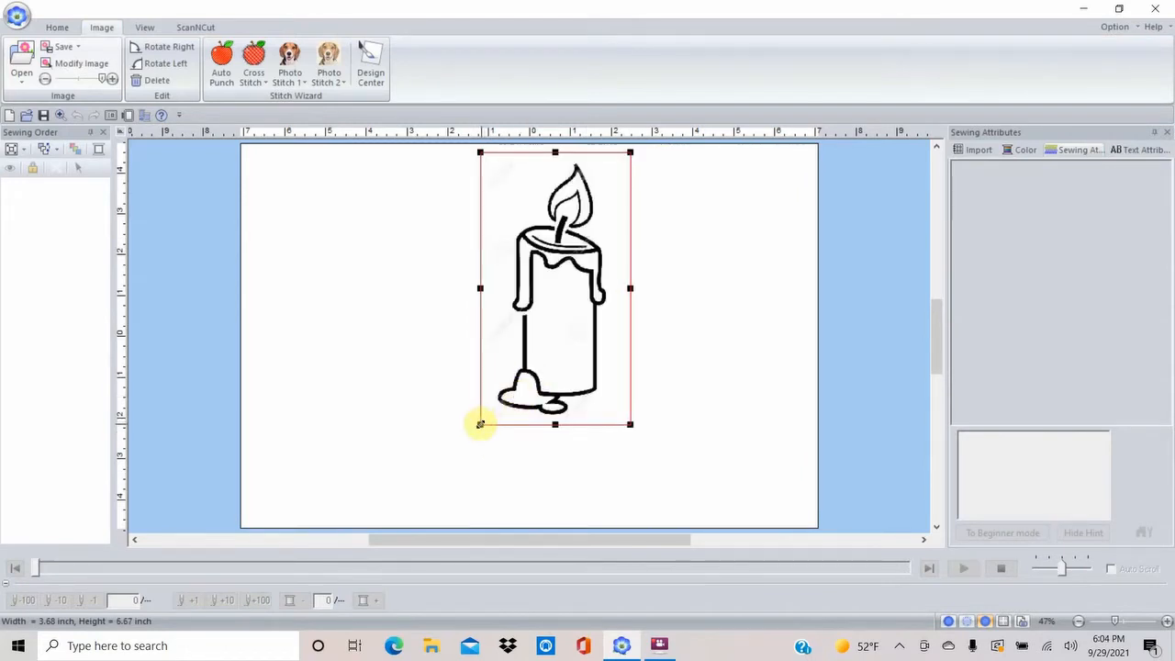
left_click_drag(480, 424, 398, 519)
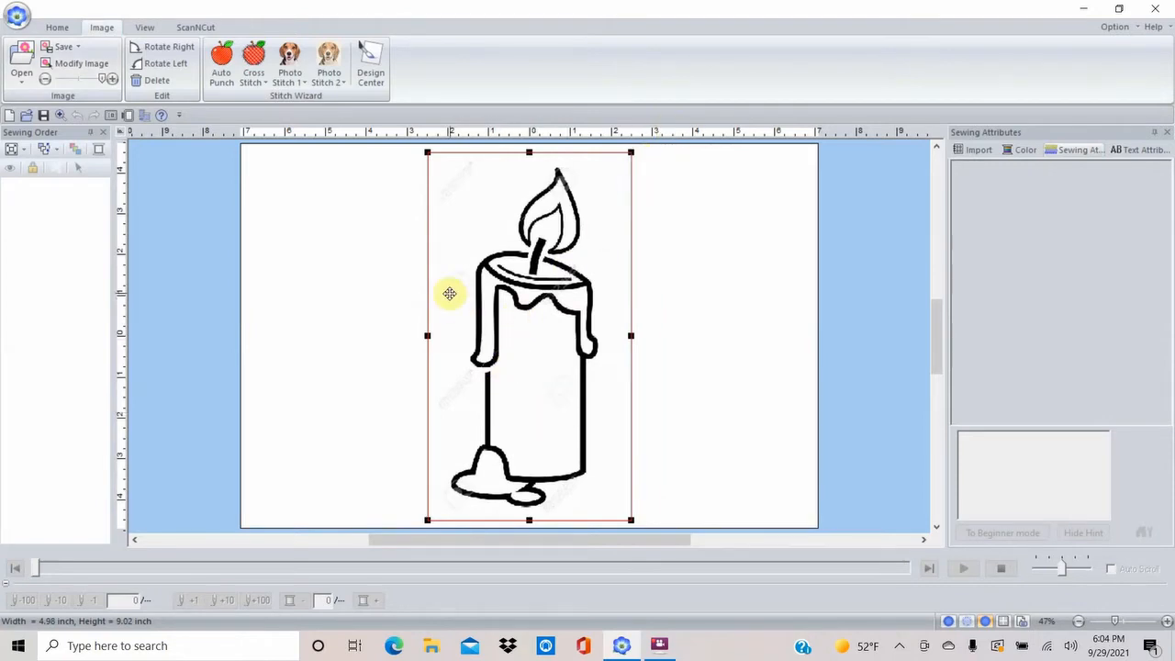
Trace the candle body's outer edge with a straight-line open outline in running stitch, about 2.40 by 5.17 inches
left_click(57, 26)
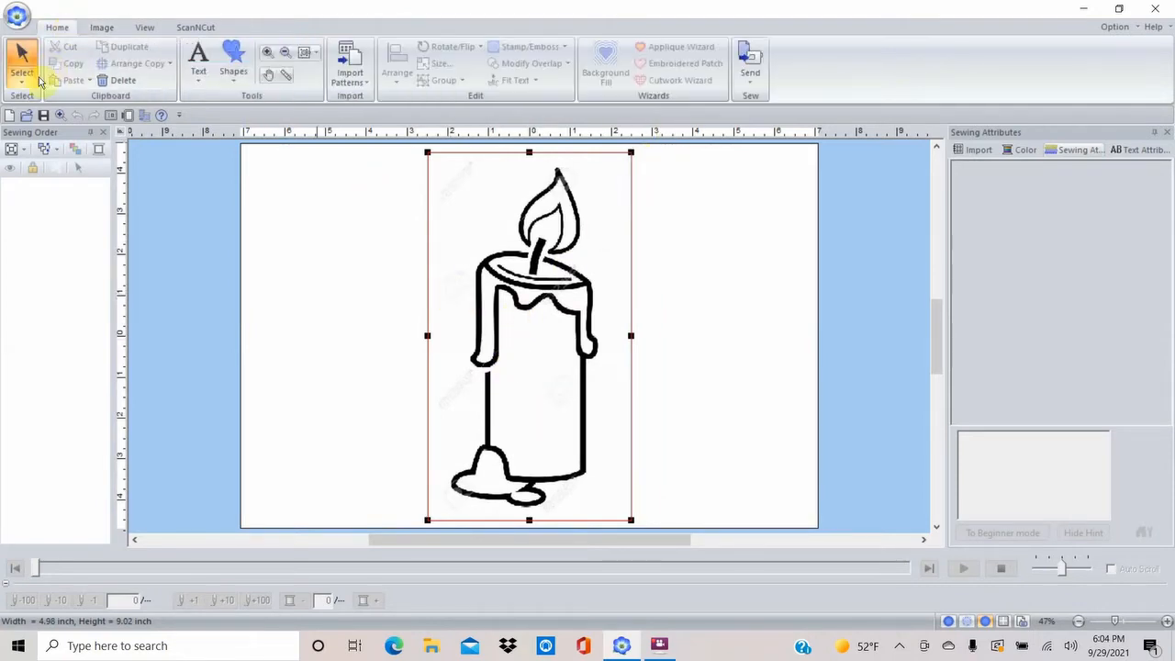
left_click(264, 56)
left_click(430, 233)
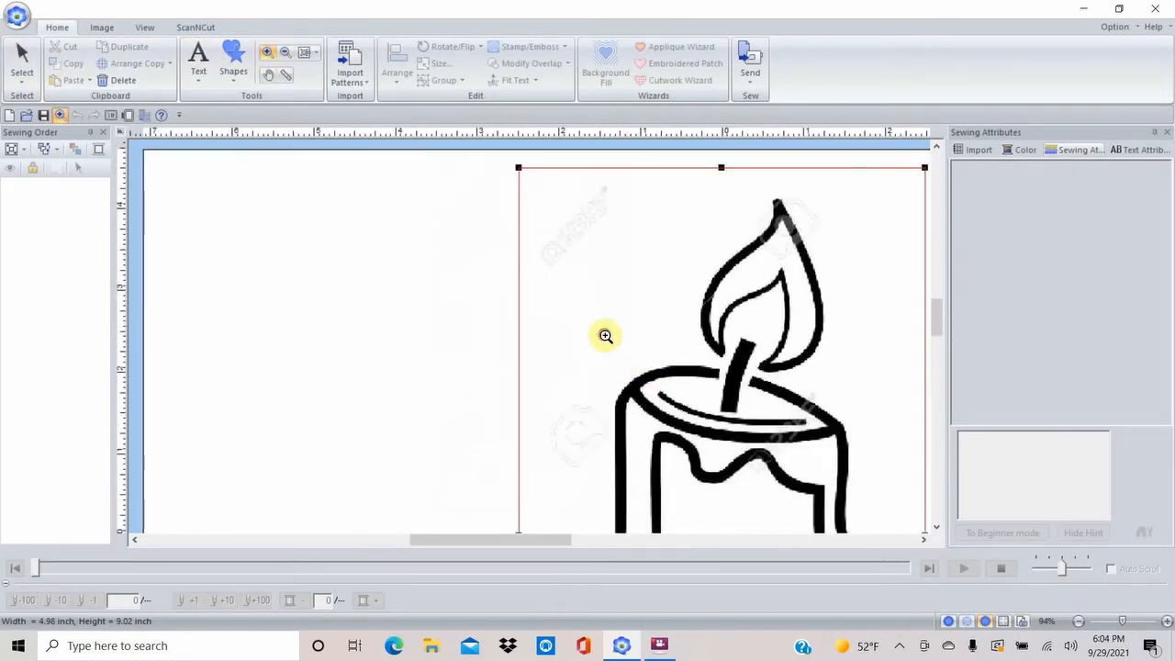
left_click_drag(606, 336, 809, 508)
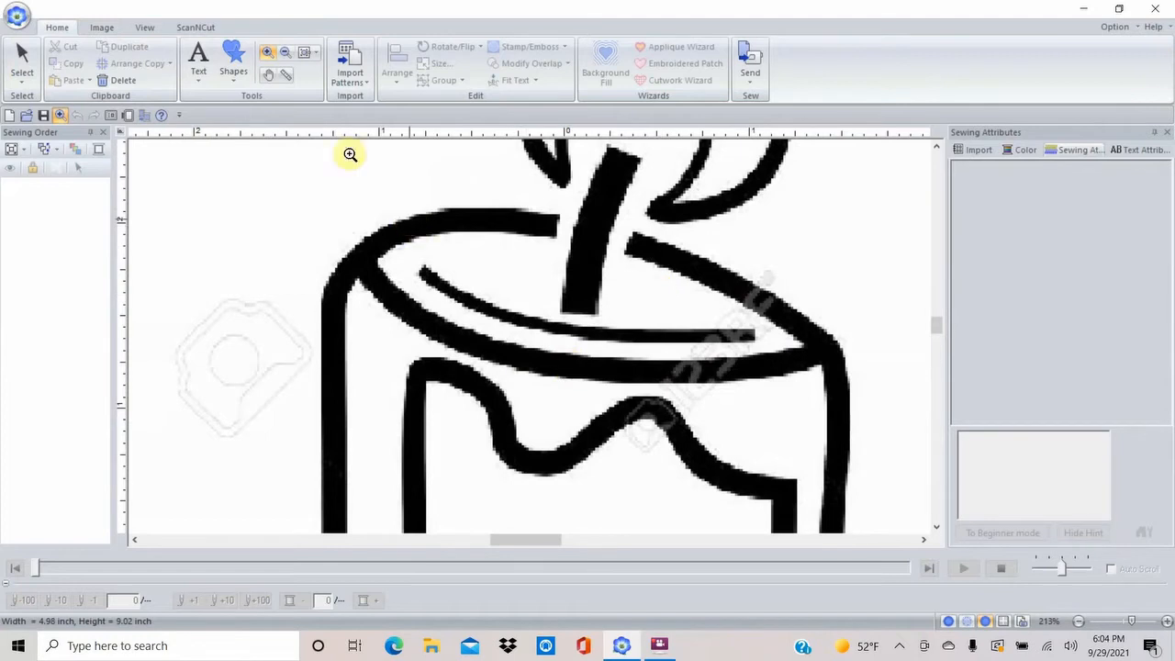
left_click(306, 53)
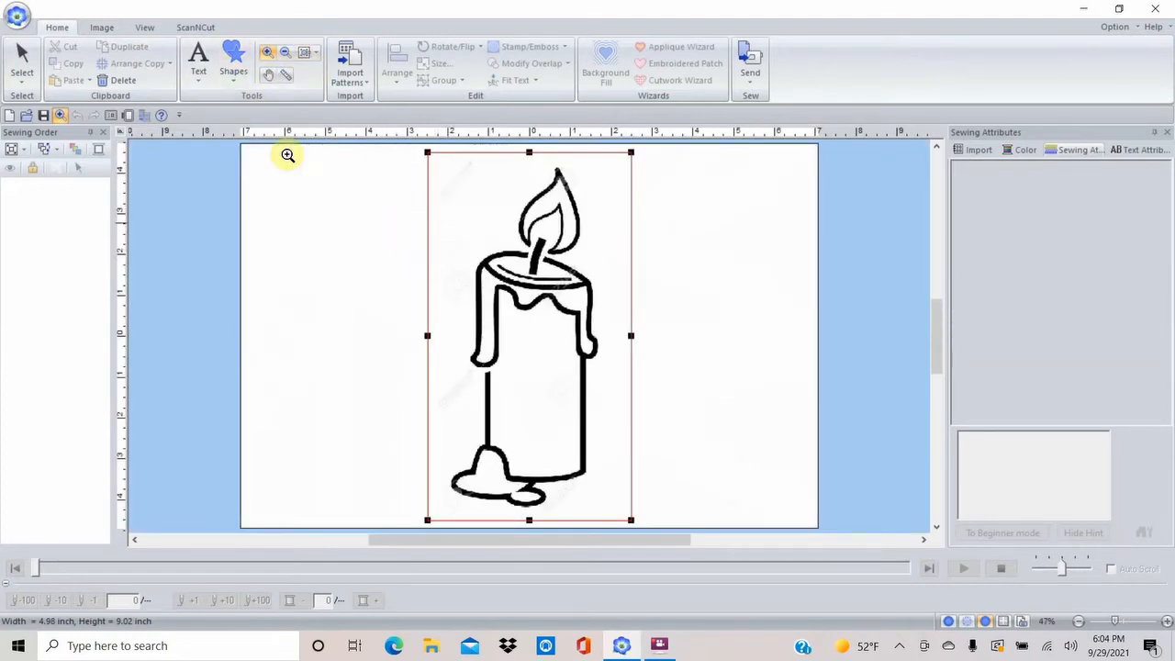
left_click_drag(446, 225, 614, 503)
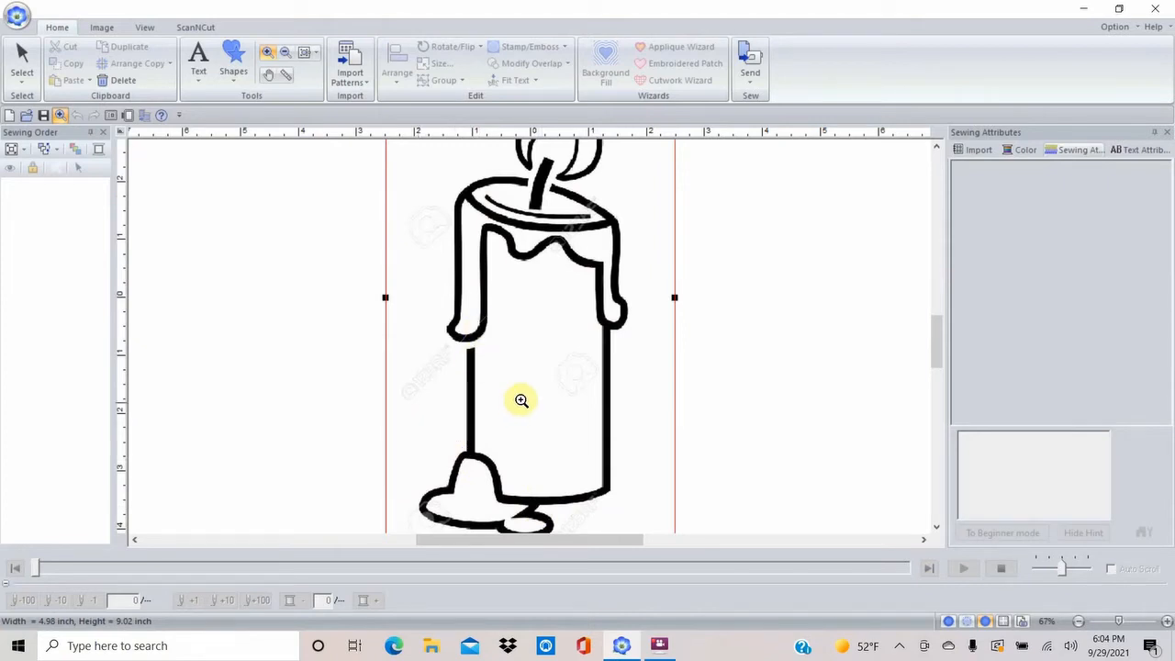
left_click(937, 527)
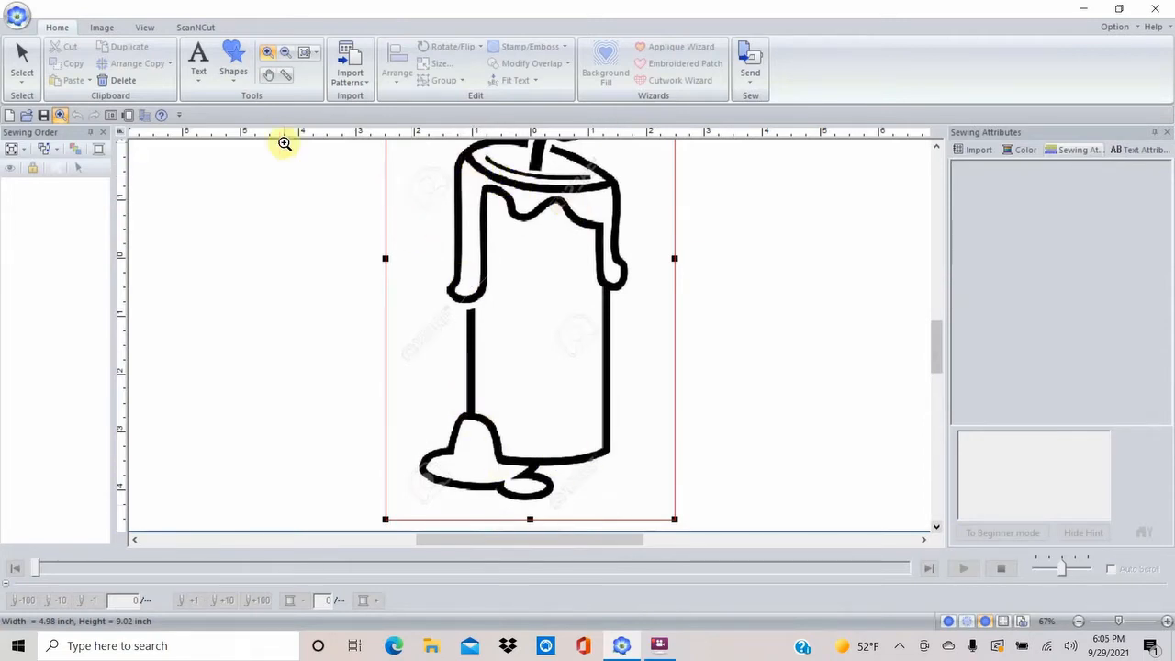
left_click(231, 77)
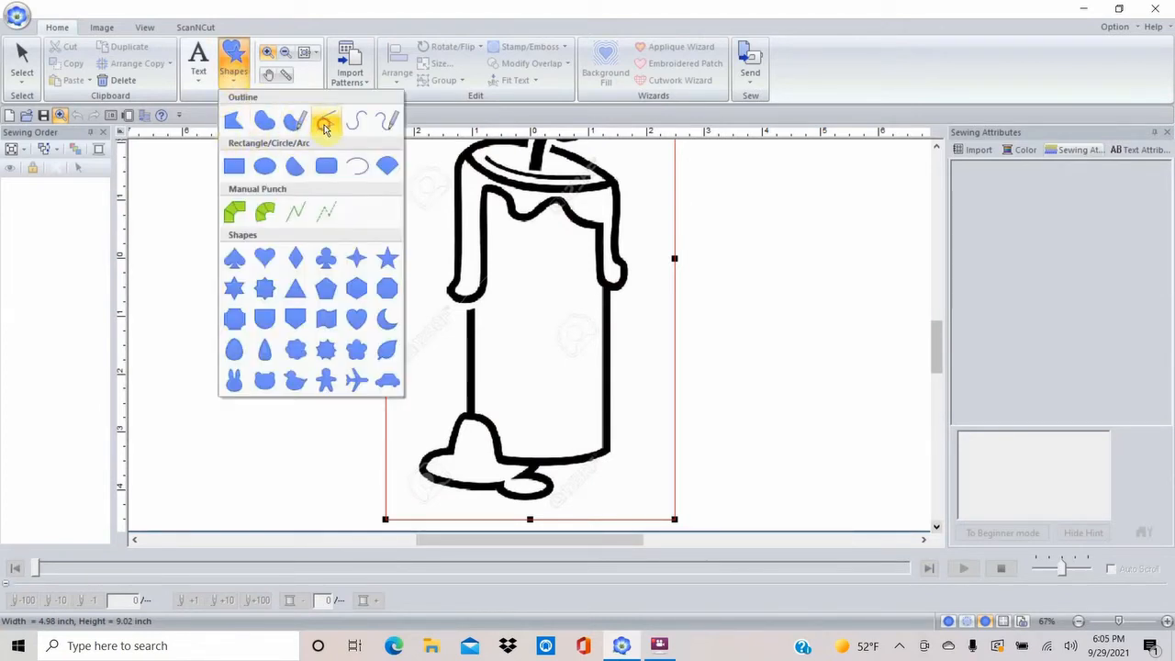
left_click(324, 125)
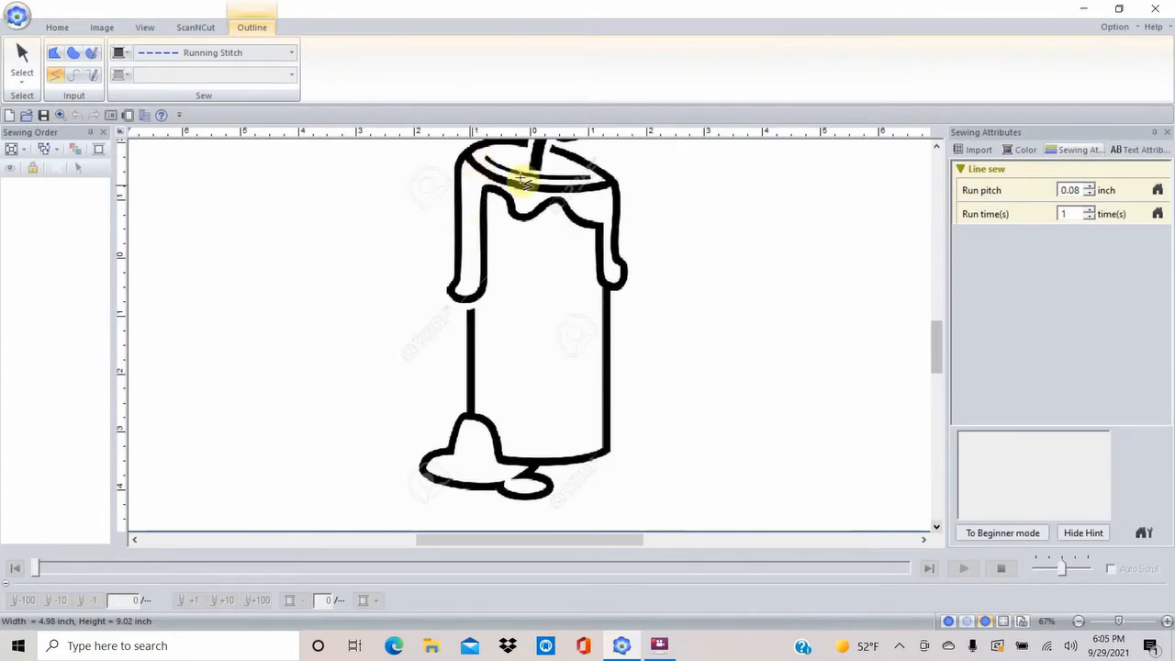
left_click(471, 180)
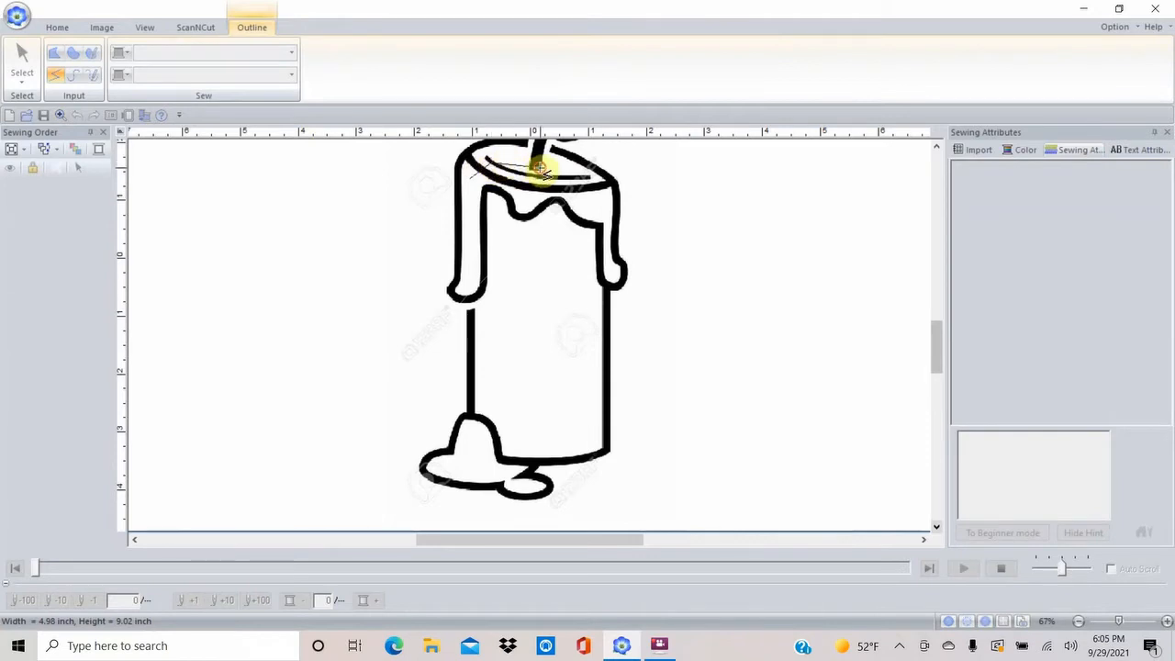
left_click(602, 184)
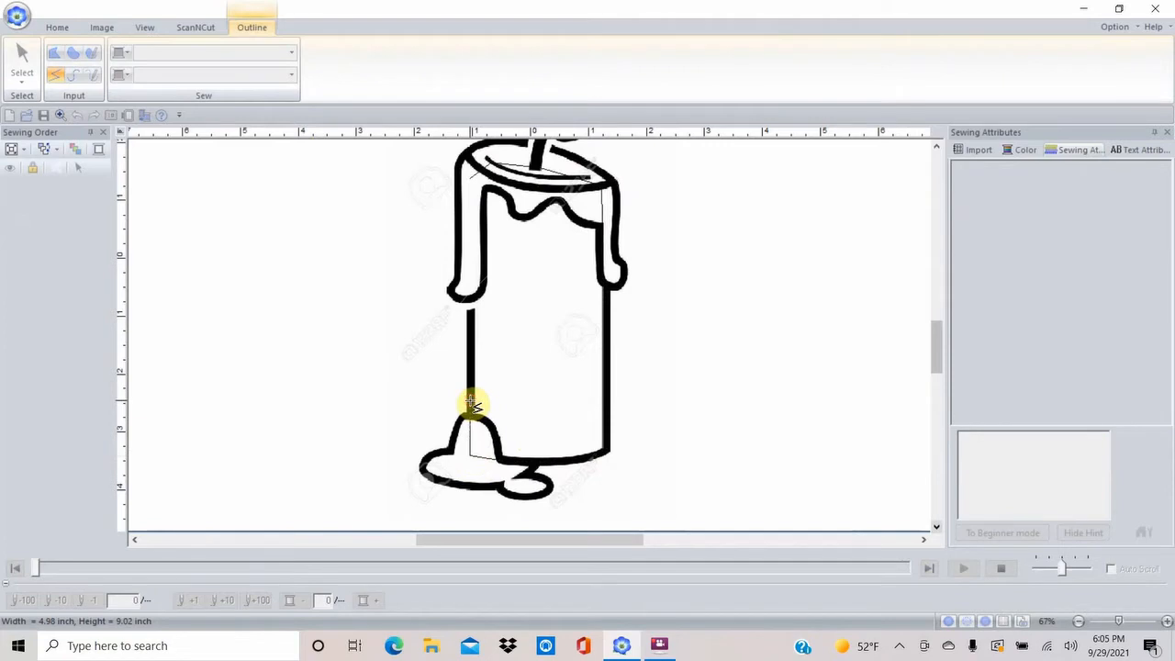
left_click_drag(471, 404, 469, 202)
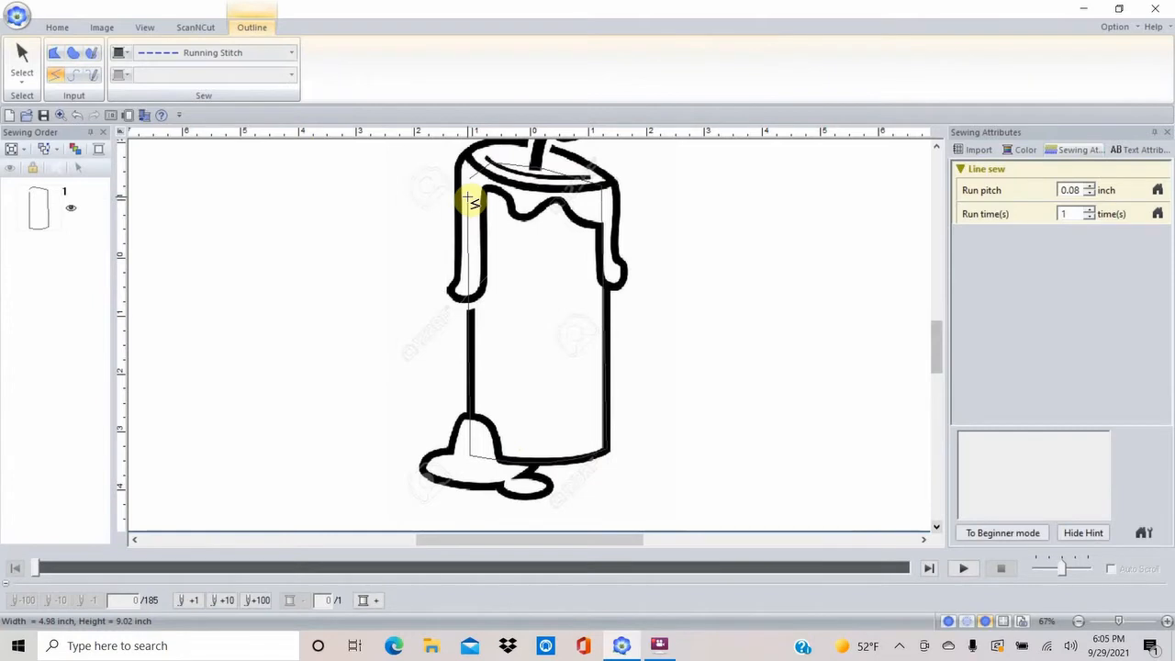
Move the traced outline's end point at the candle's upper-left corner up to meet its start point
left_click(27, 61)
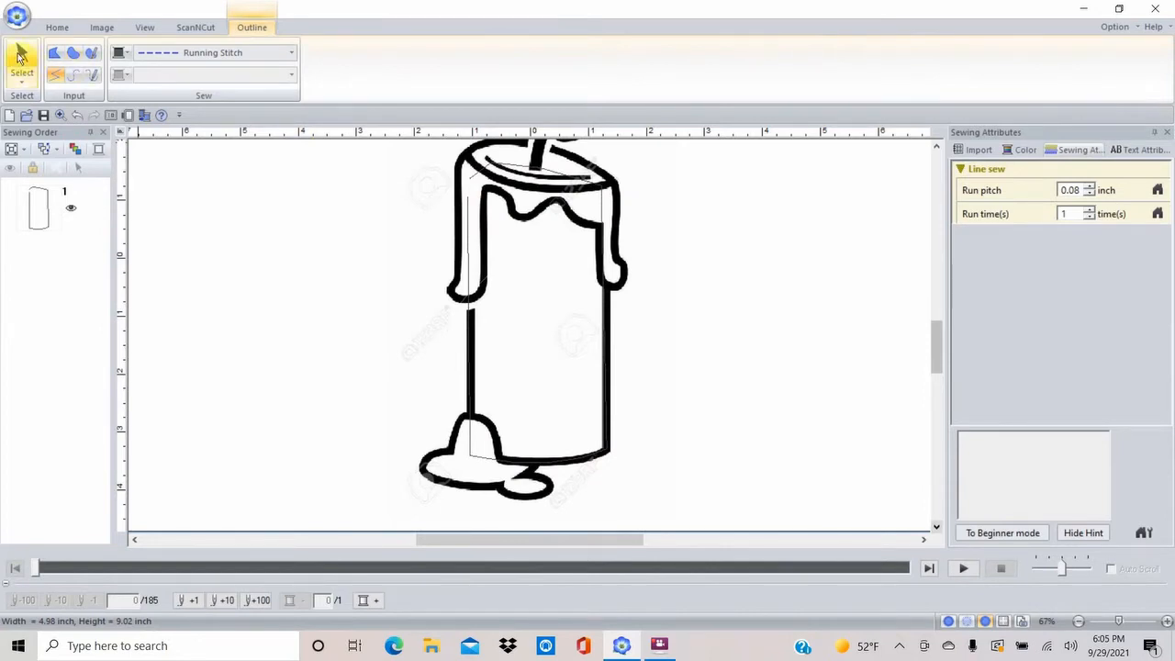
left_click(28, 81)
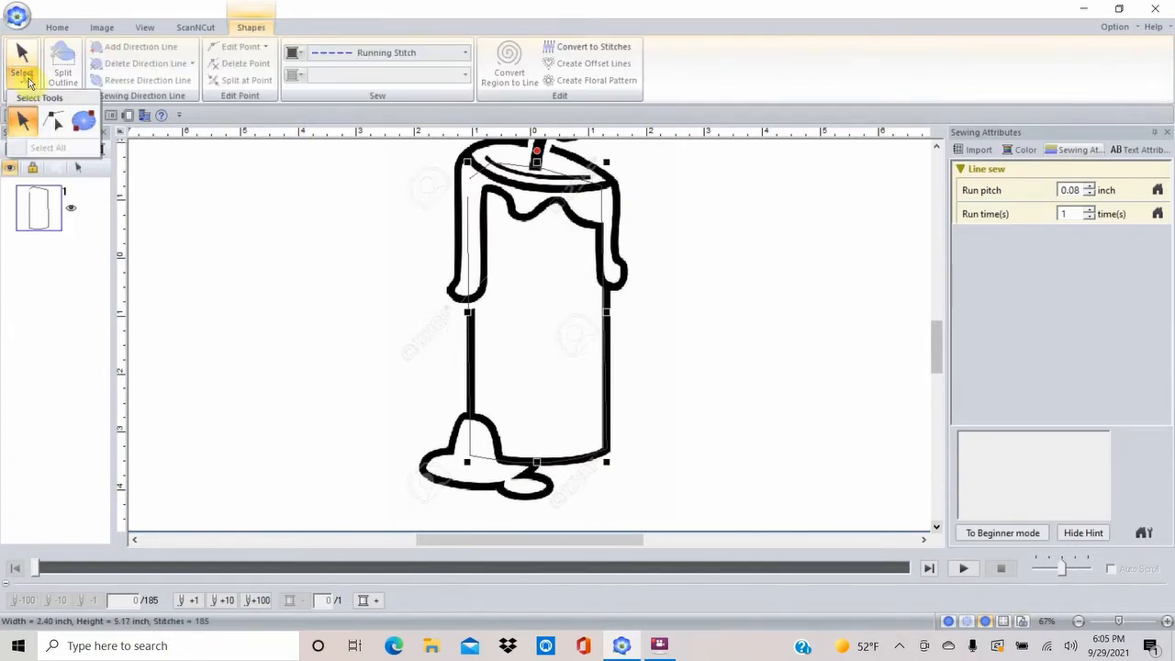
left_click(55, 121)
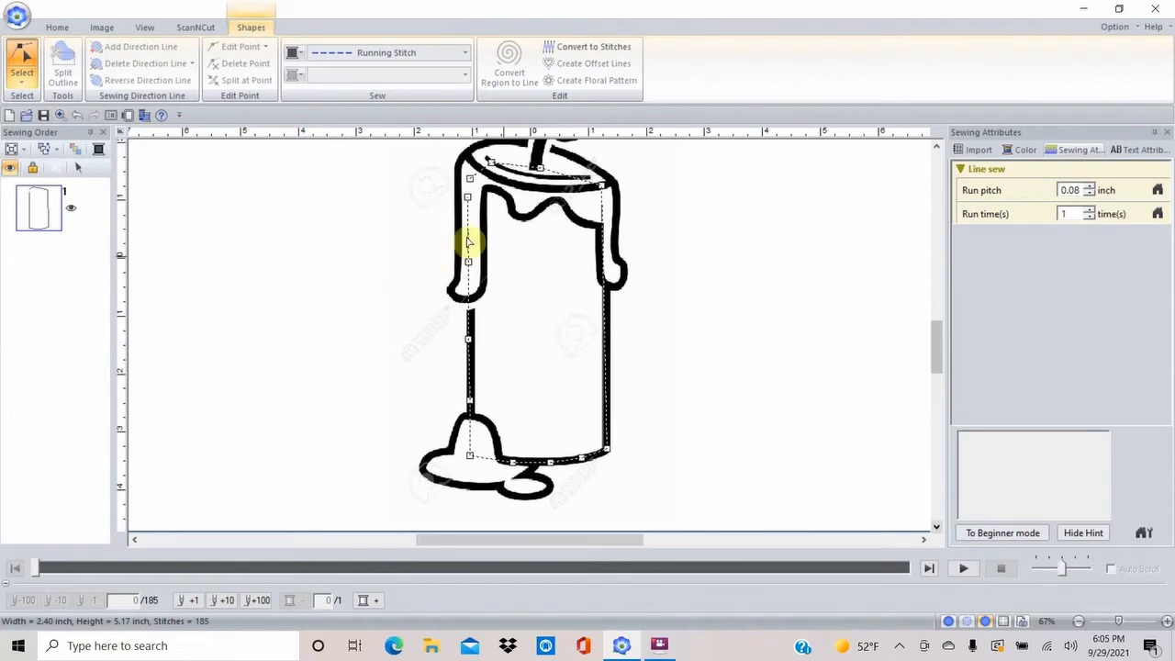
left_click_drag(468, 200, 469, 186)
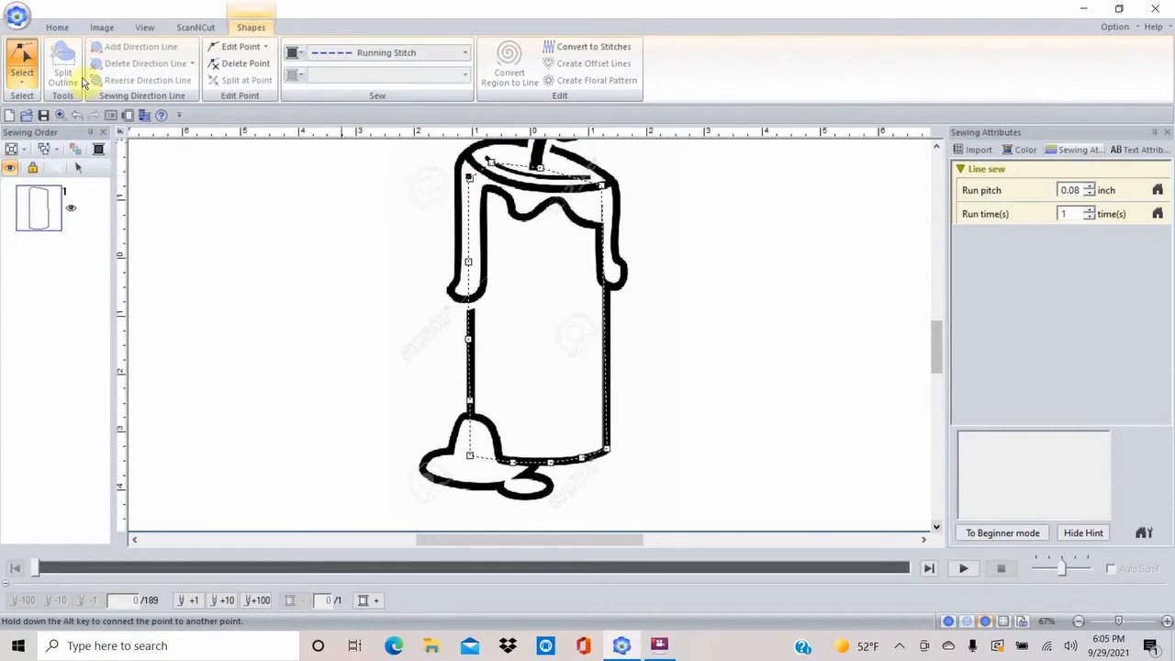
left_click(27, 77)
left_click(26, 116)
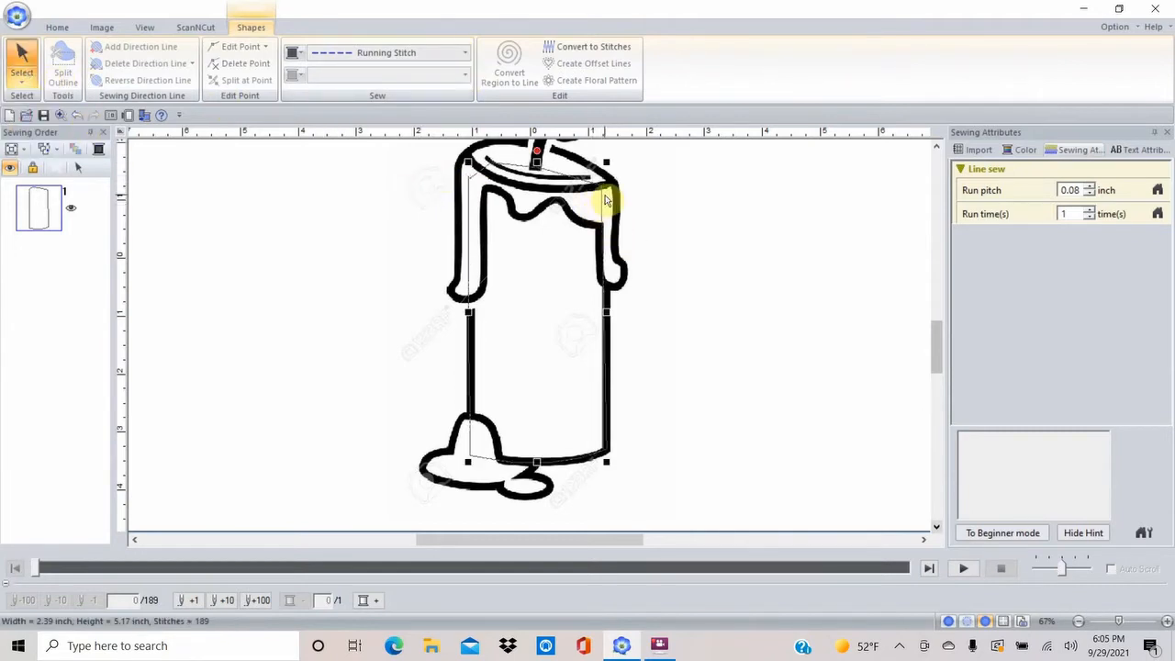
Duplicate the candle body outline and try to align the copy over the original by hand
key("ctrl+d")
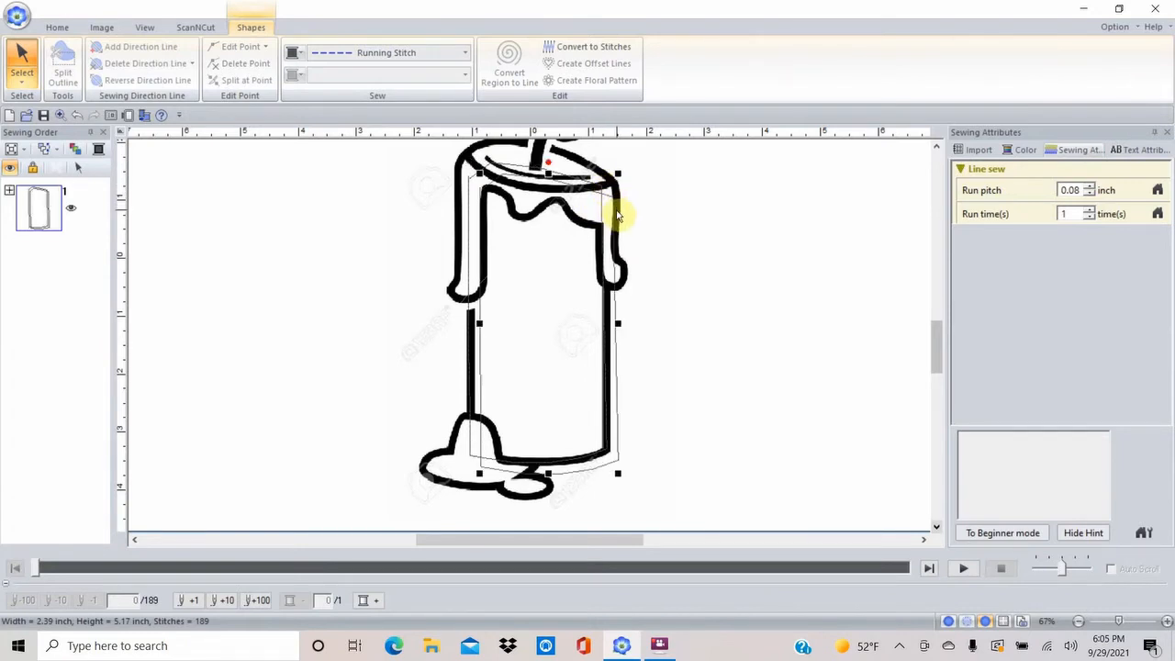
left_click_drag(613, 213, 600, 203)
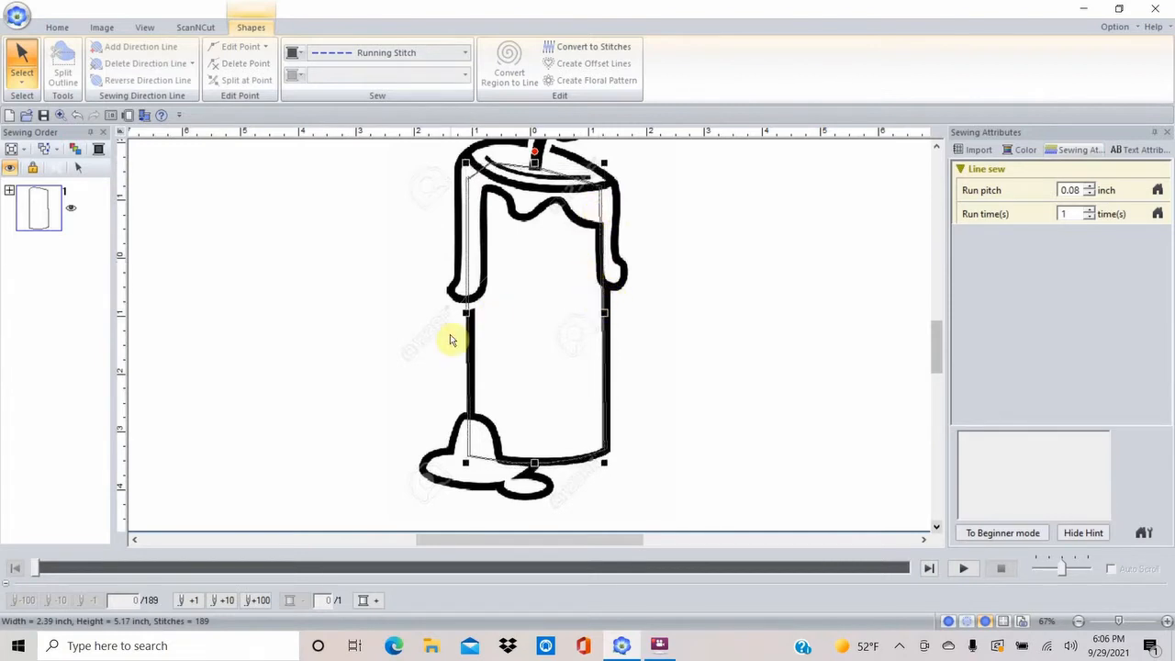
left_click(439, 368)
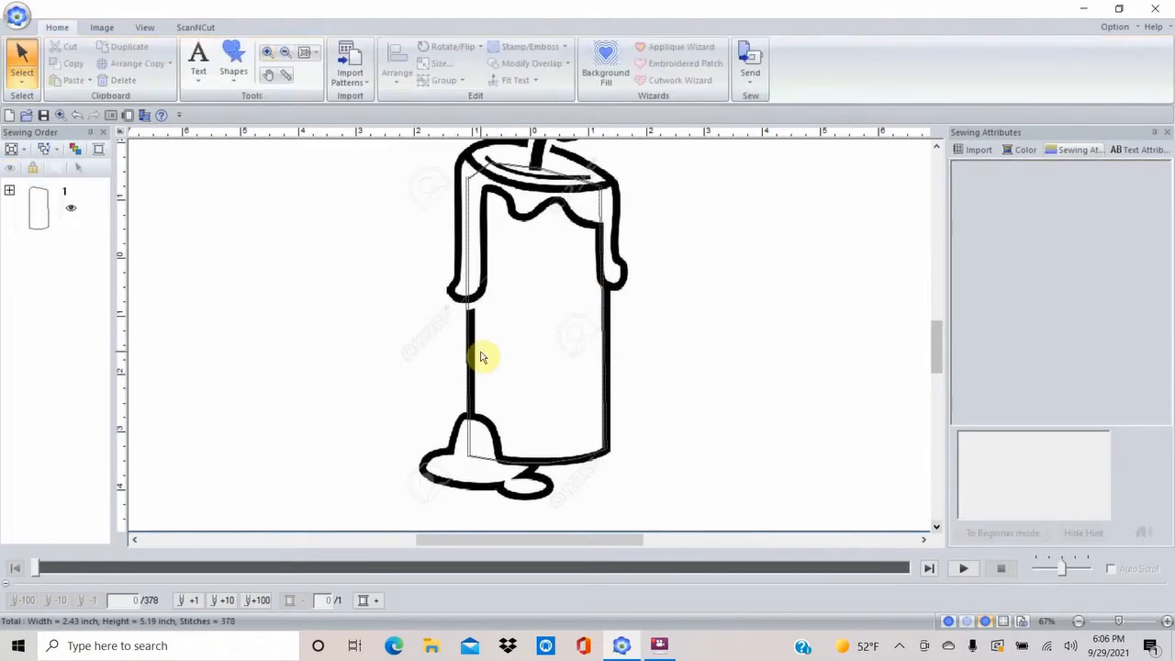
Copy the original candle body outline and paste the copy exactly on top of it
left_click(469, 440)
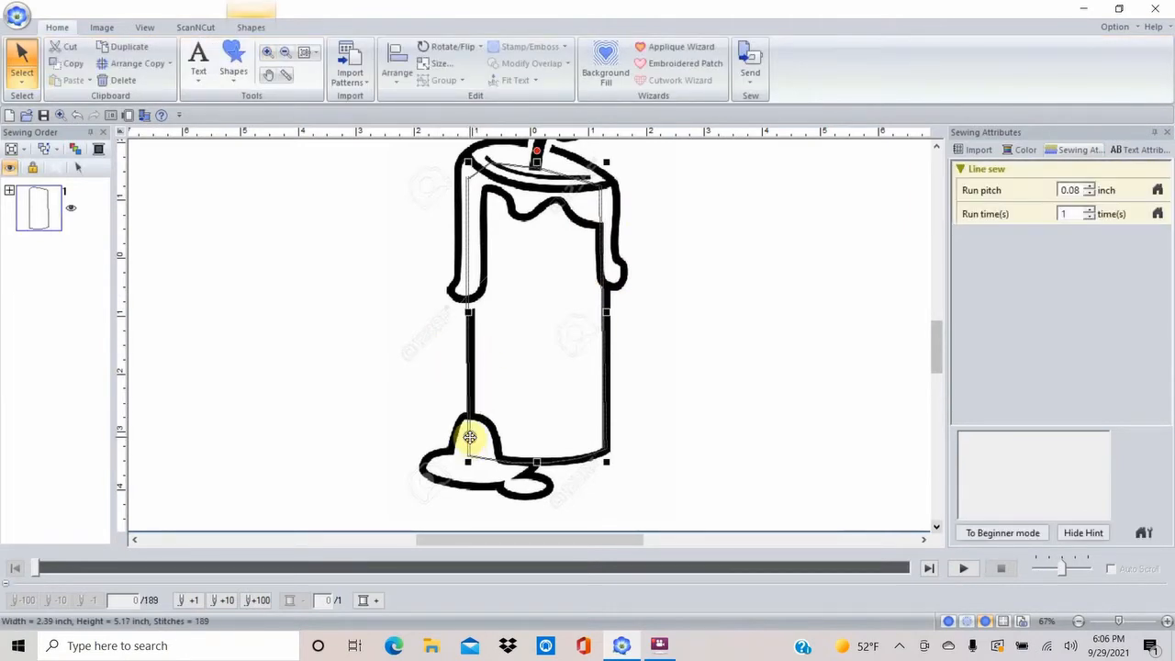
right_click(469, 439)
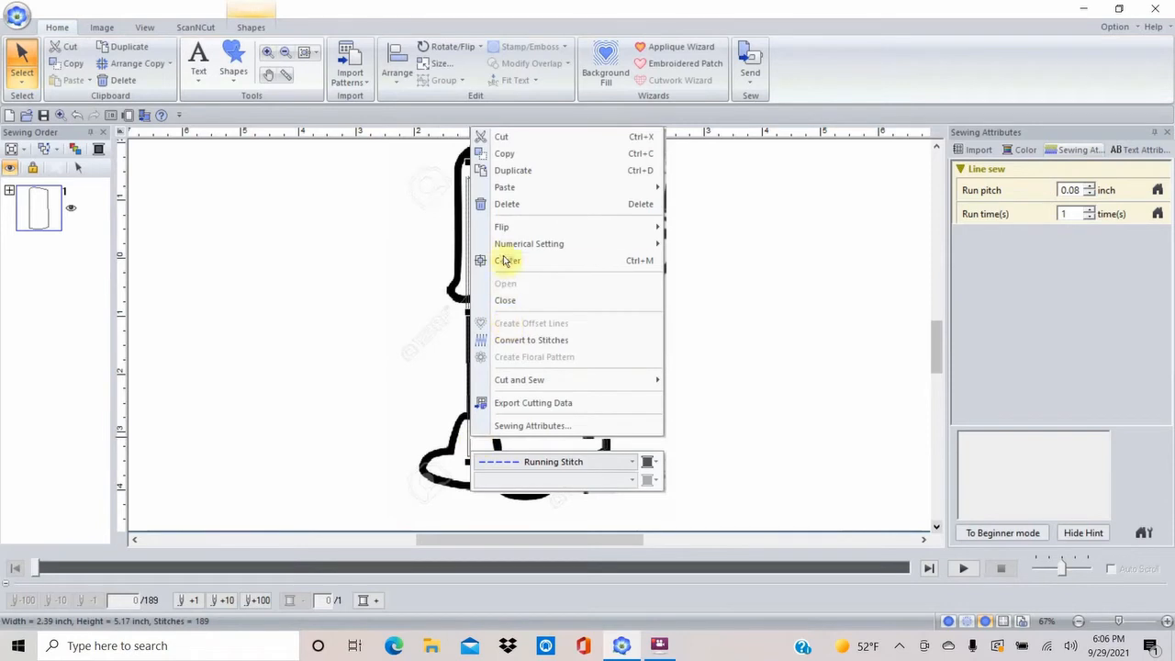
left_click(506, 154)
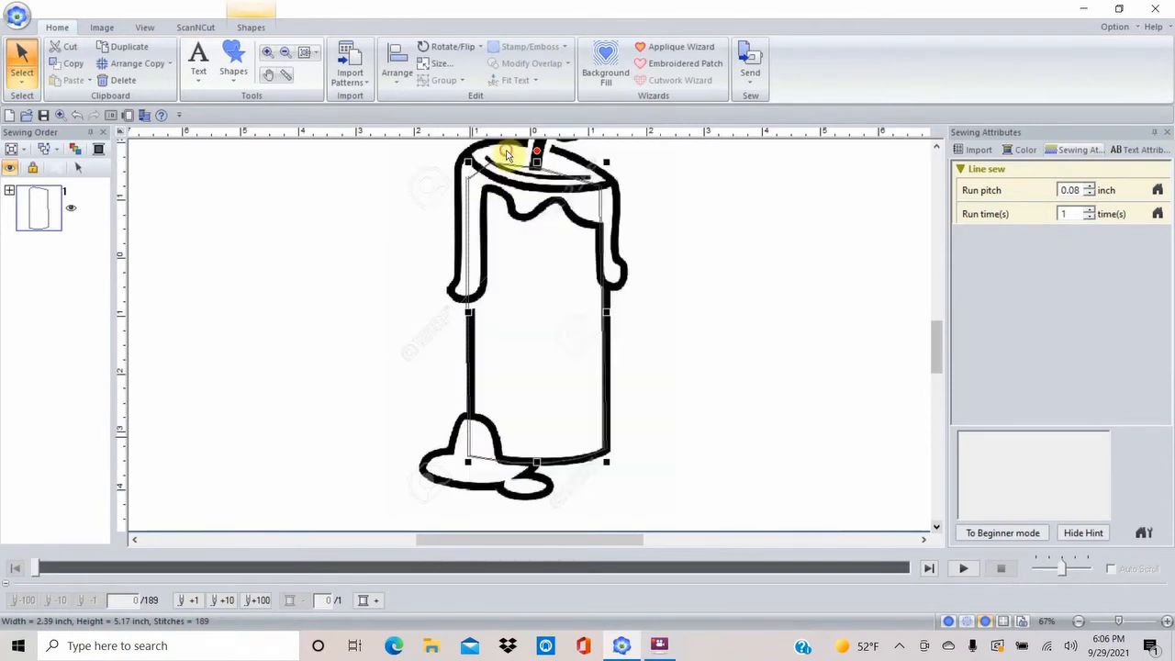
left_click(370, 311)
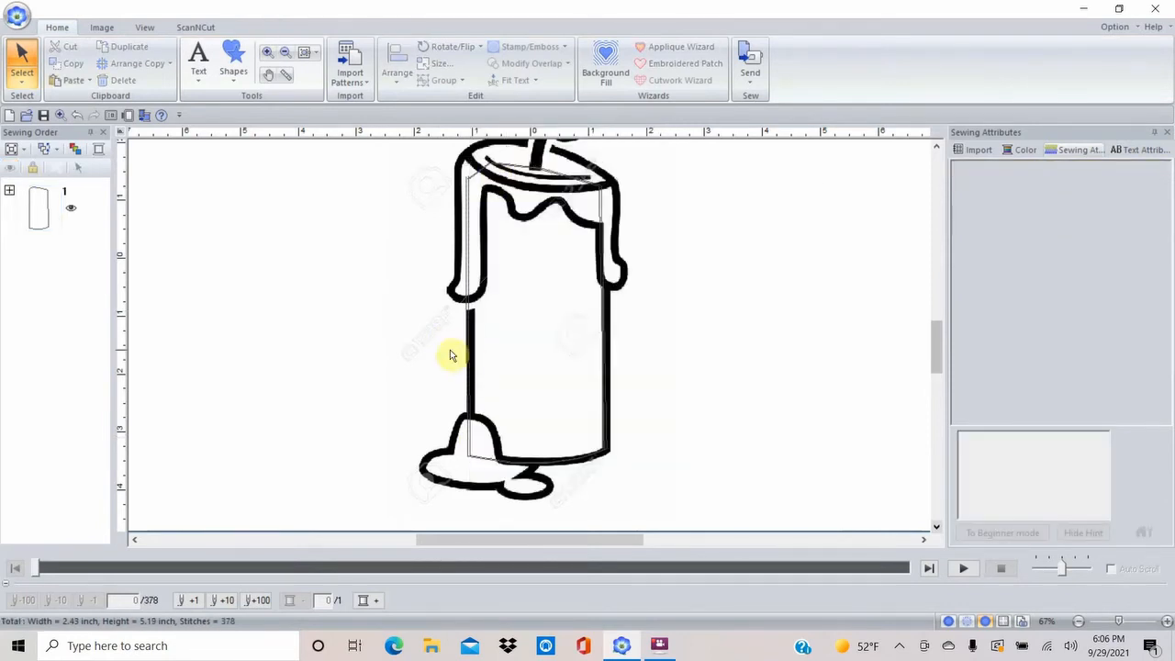
right_click(486, 354)
left_click(518, 363)
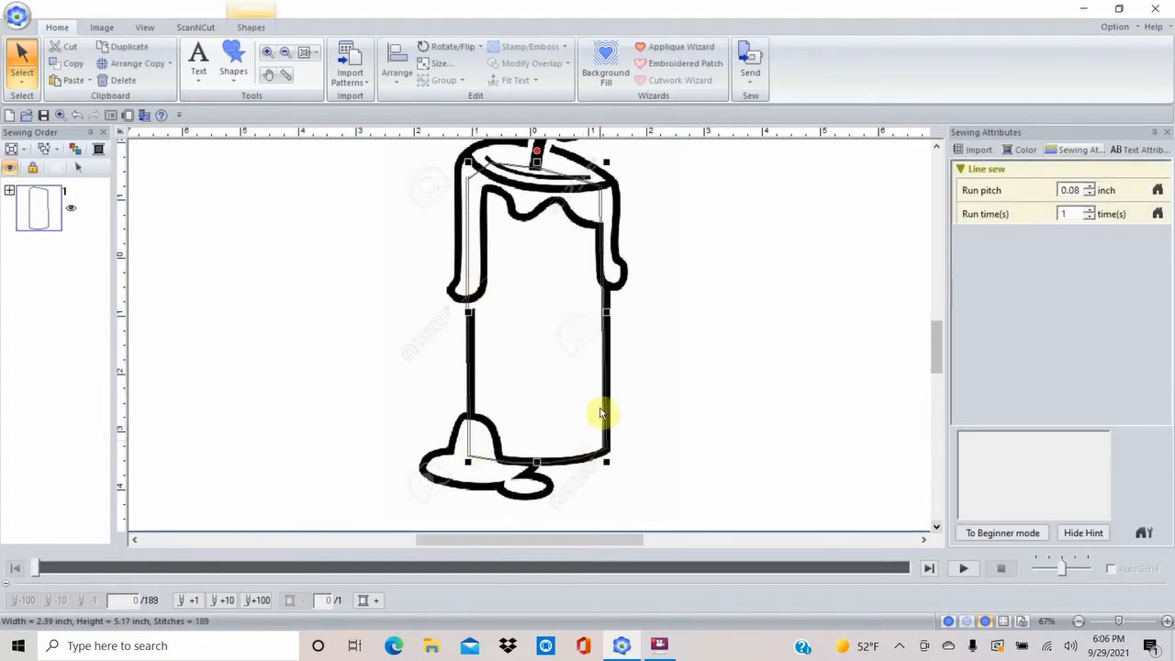
Expand the grouped outlines in the sewing order and delete the hand-aligned duplicate, object 1-2
left_click(10, 190)
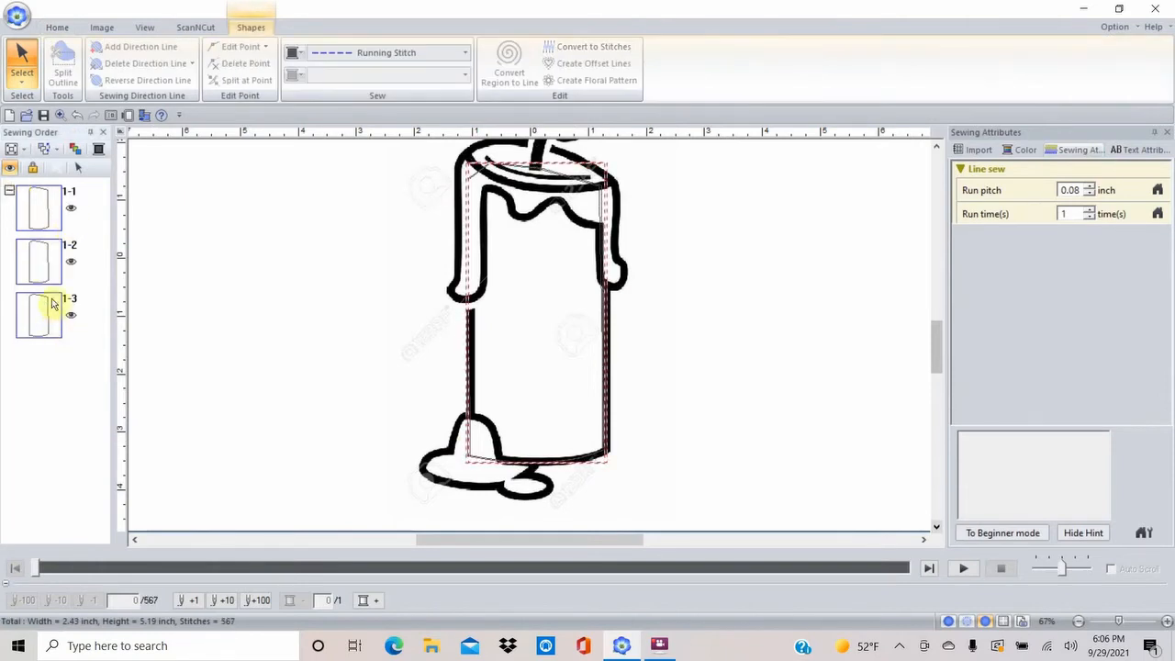
left_click(131, 262)
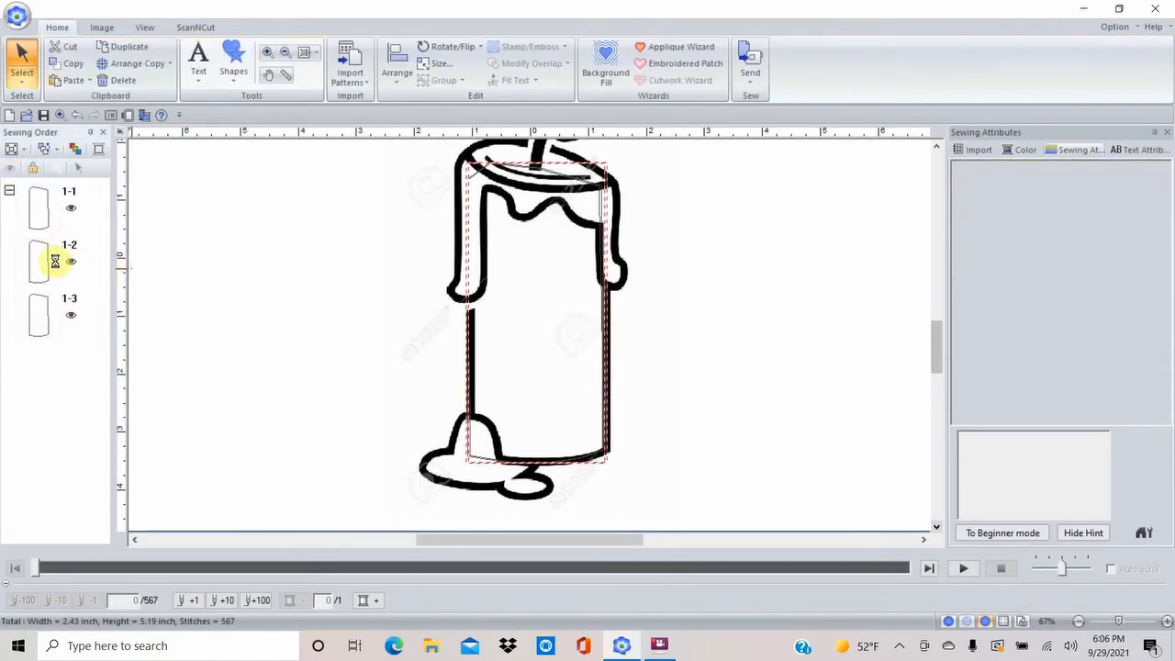
left_click(46, 261)
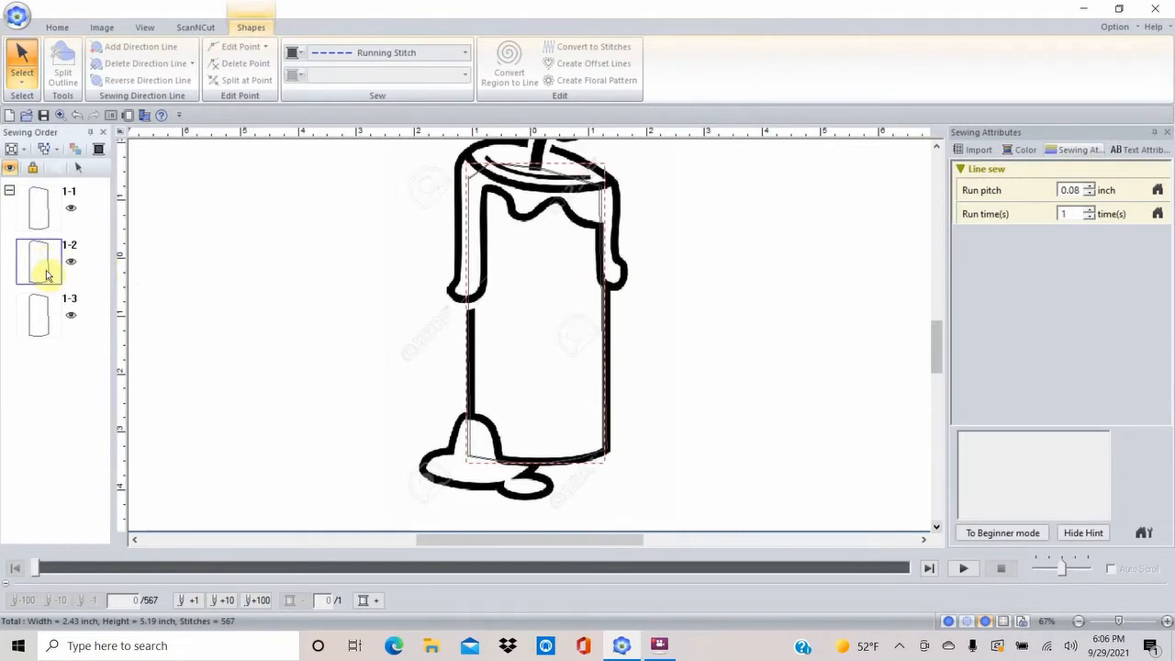
right_click(40, 261)
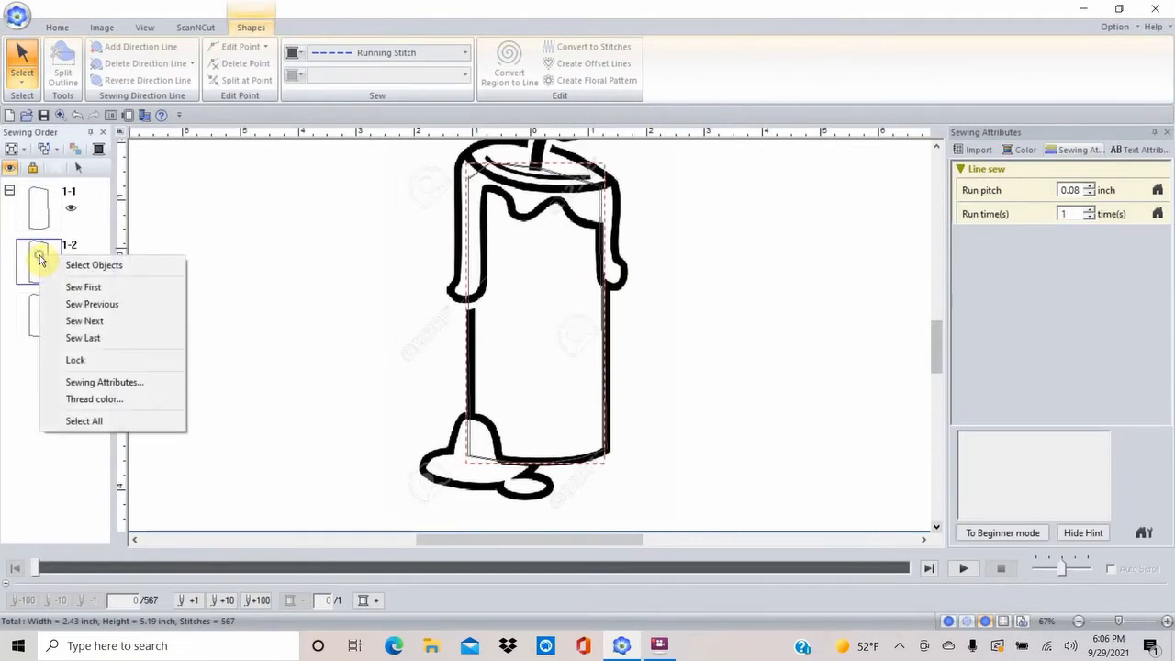
left_click(81, 263)
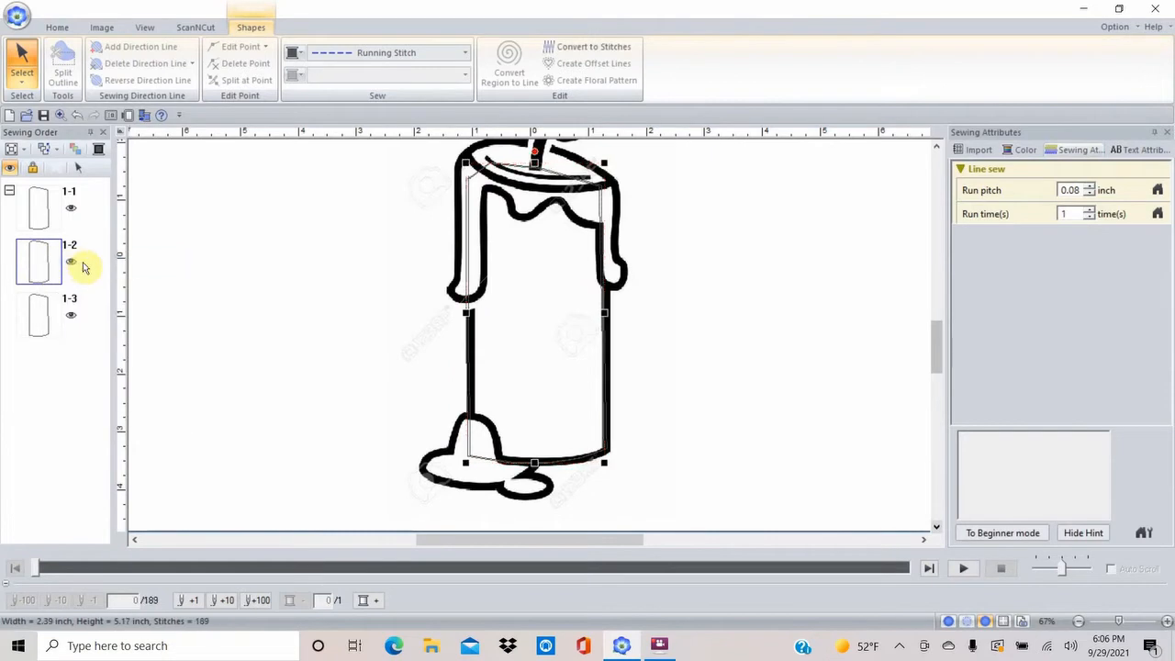
key("Delete")
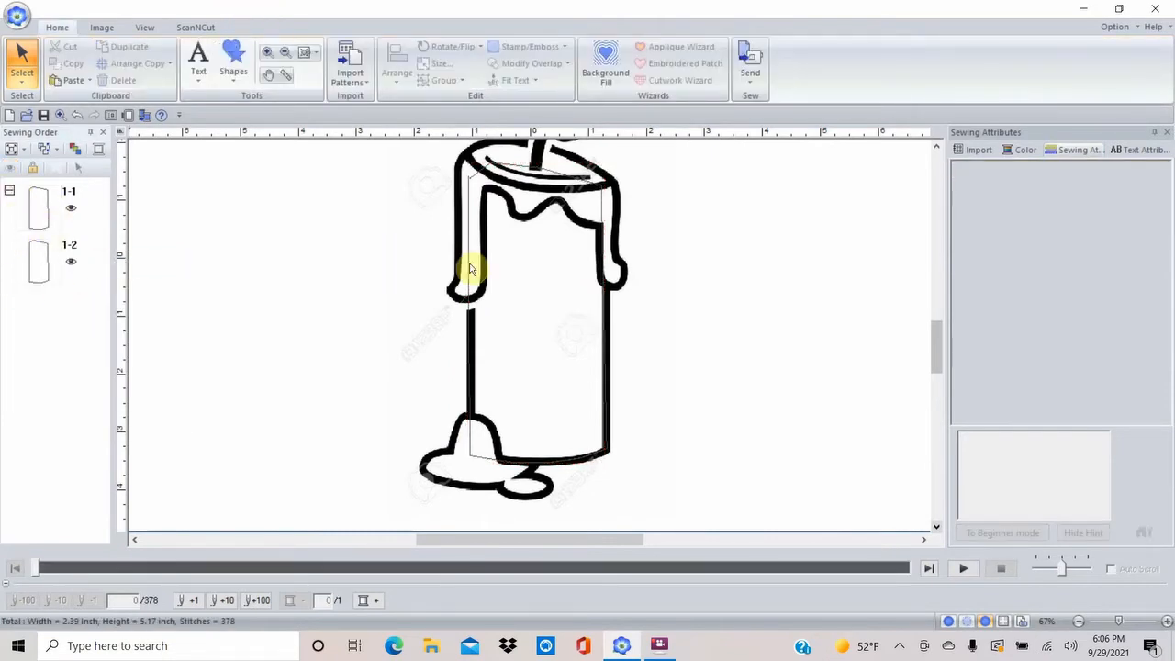
Assign the Applique Material color to the second candle body outline in the sewing order
left_click(50, 270)
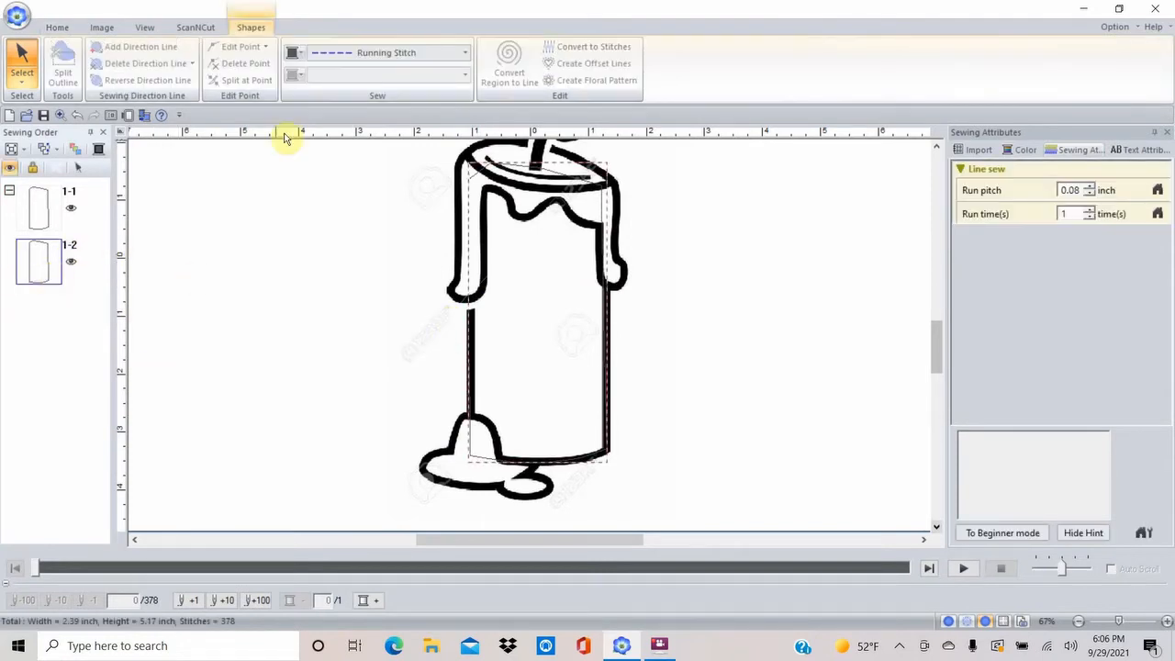
left_click(294, 56)
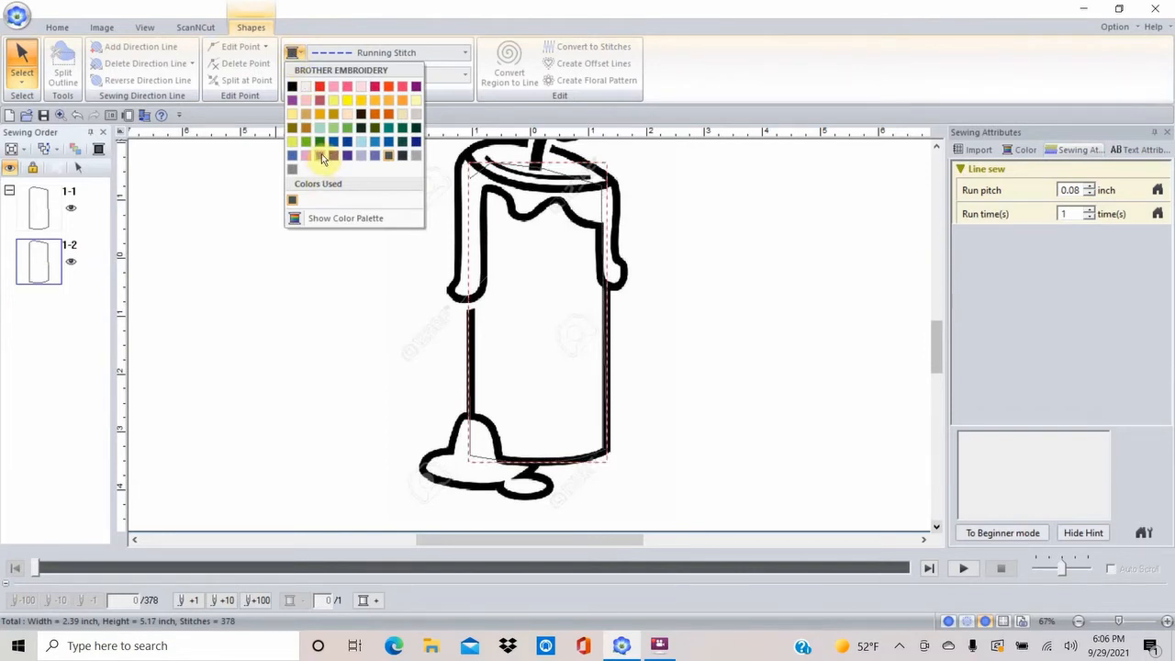
left_click(308, 218)
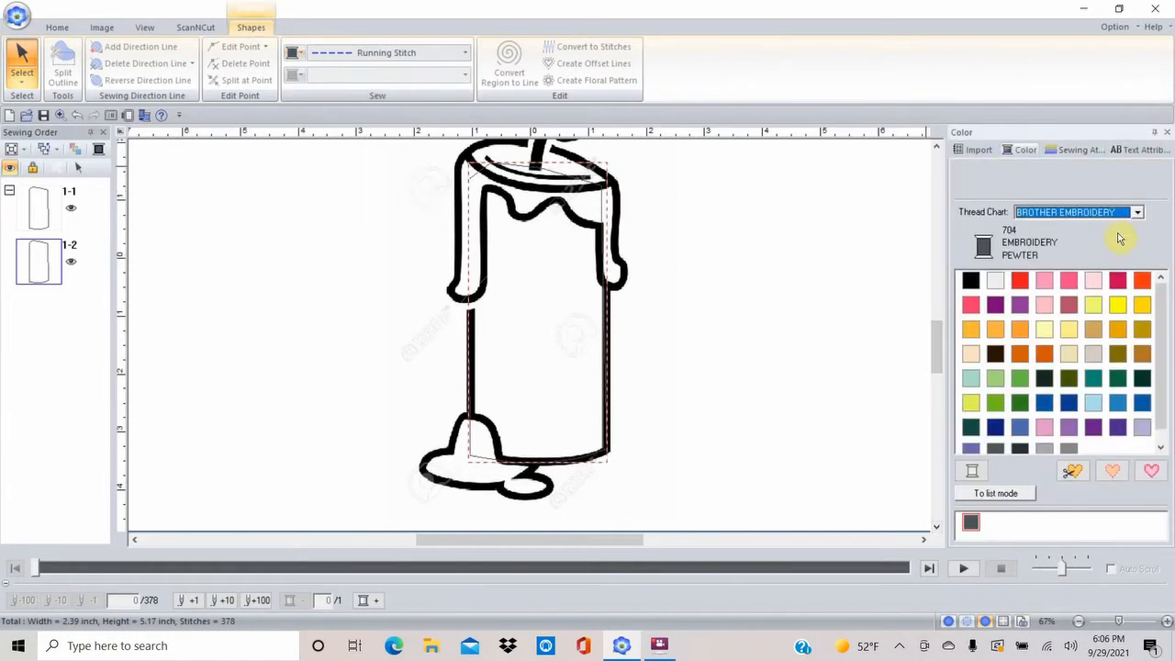
left_click(1072, 471)
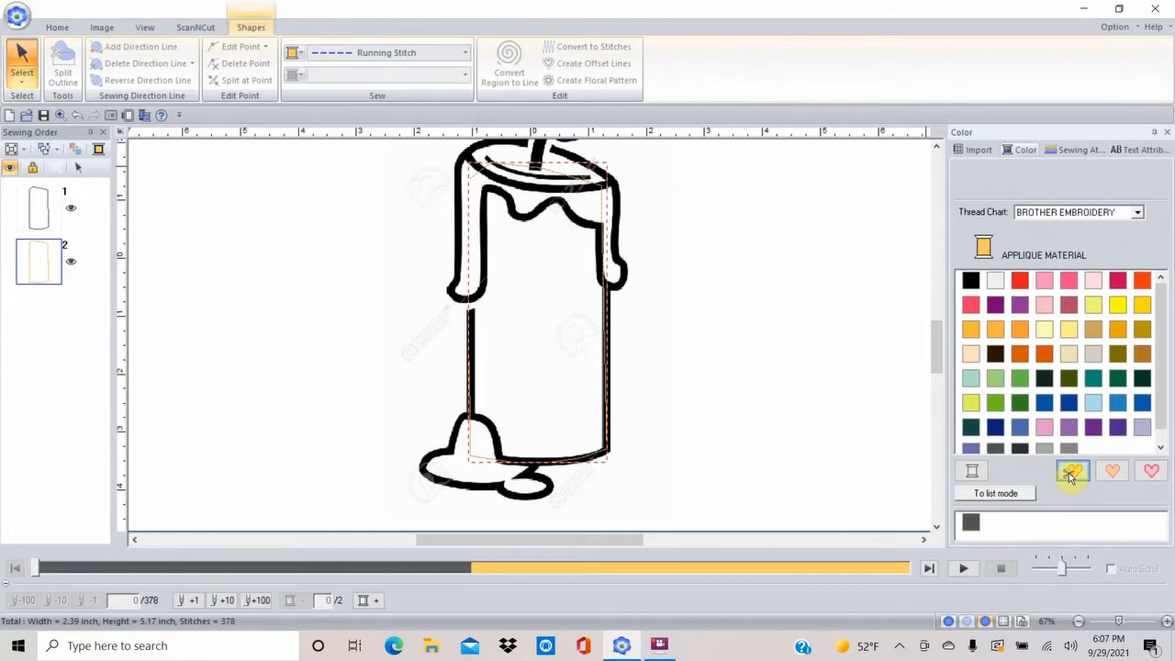
Assign the Applique Position color to the first candle body outline in the sewing order
left_click(46, 208)
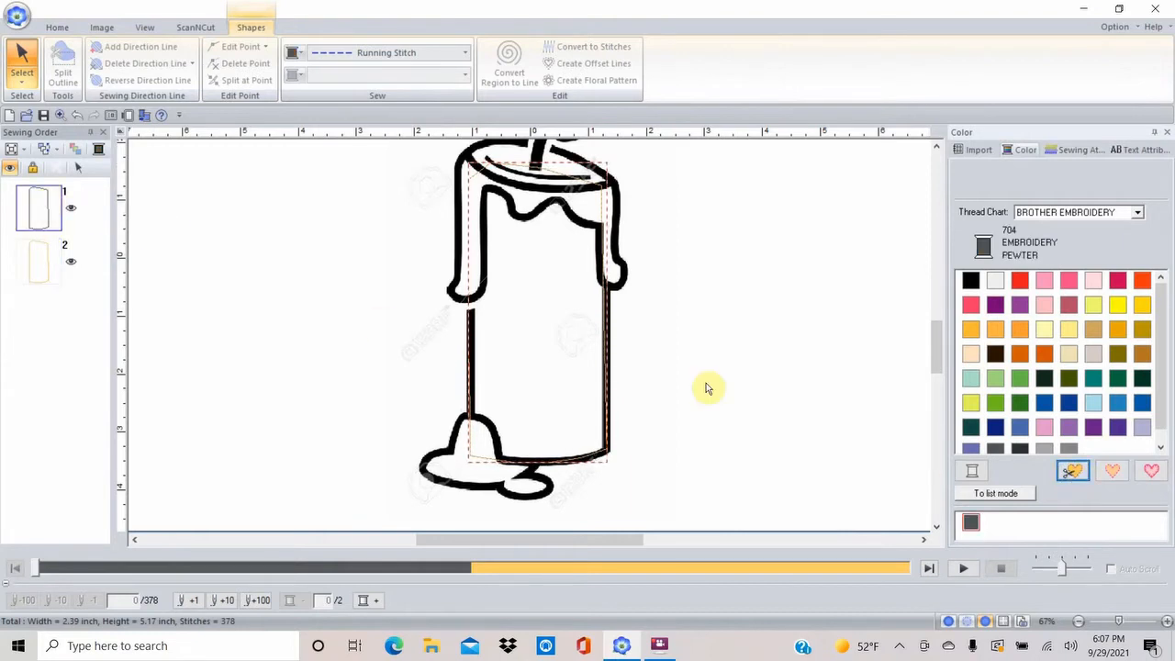
left_click(1110, 472)
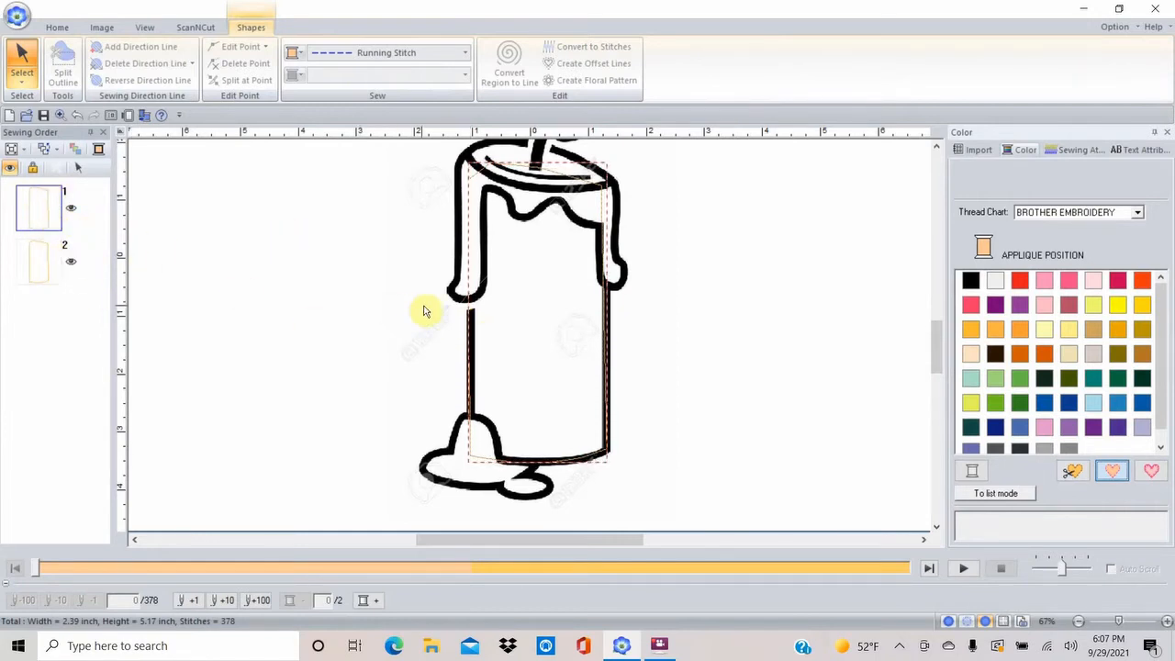
left_click(418, 306)
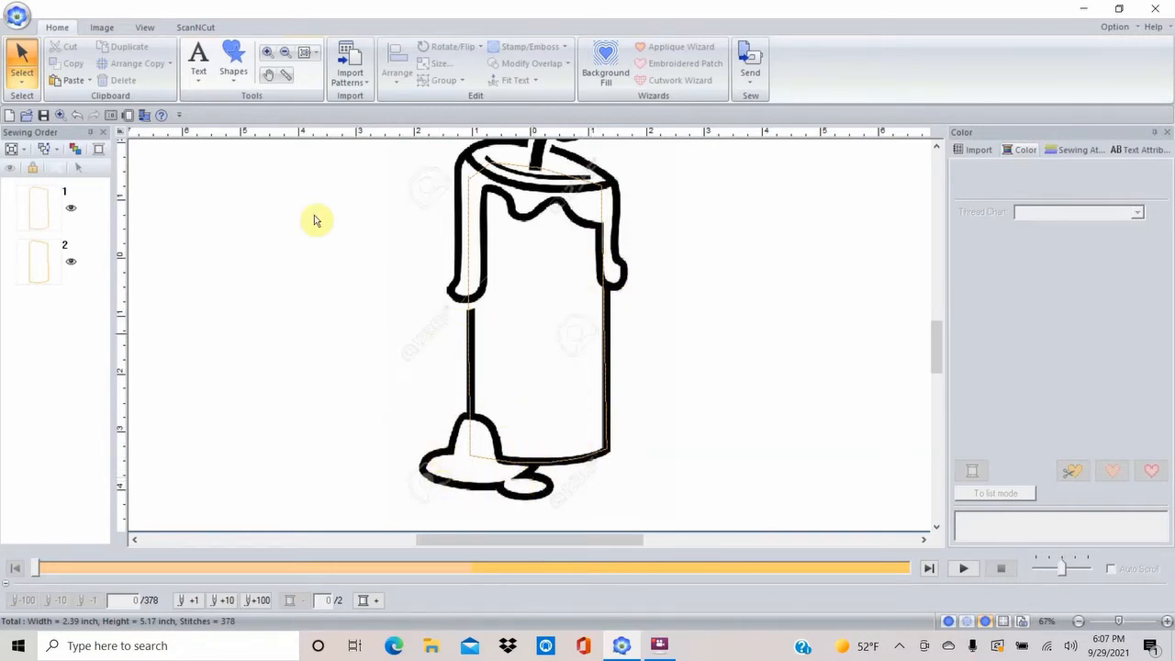
Trace the melted wax puddle at the candle's base with a closed straight-line outline
left_click(267, 57)
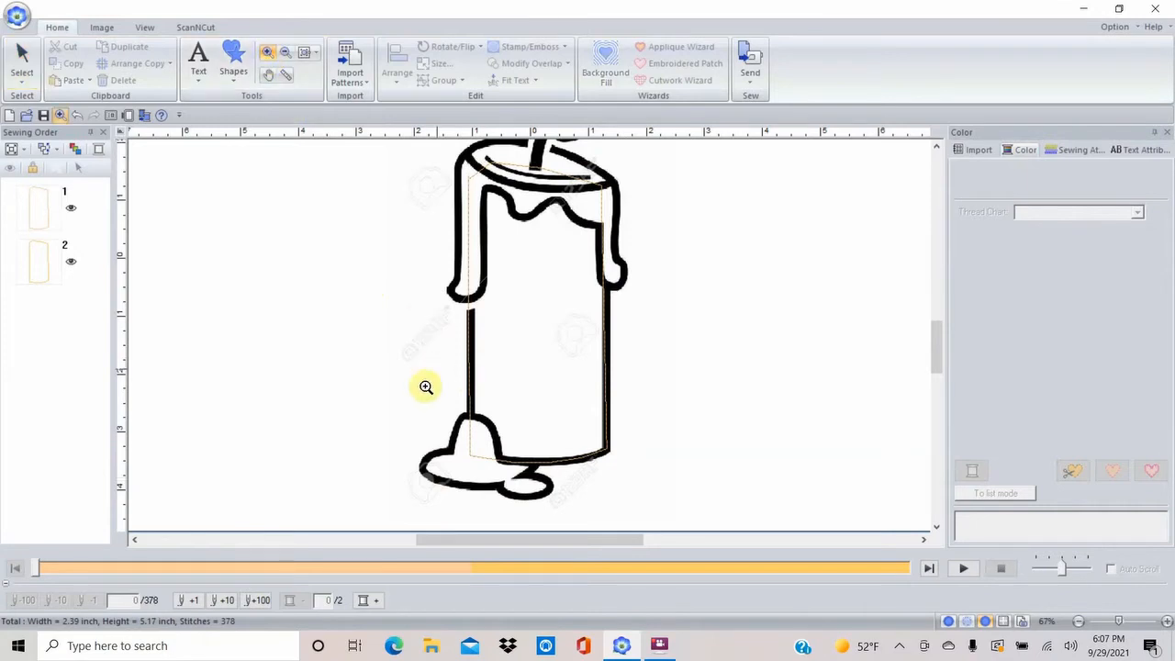
left_click_drag(381, 392, 562, 502)
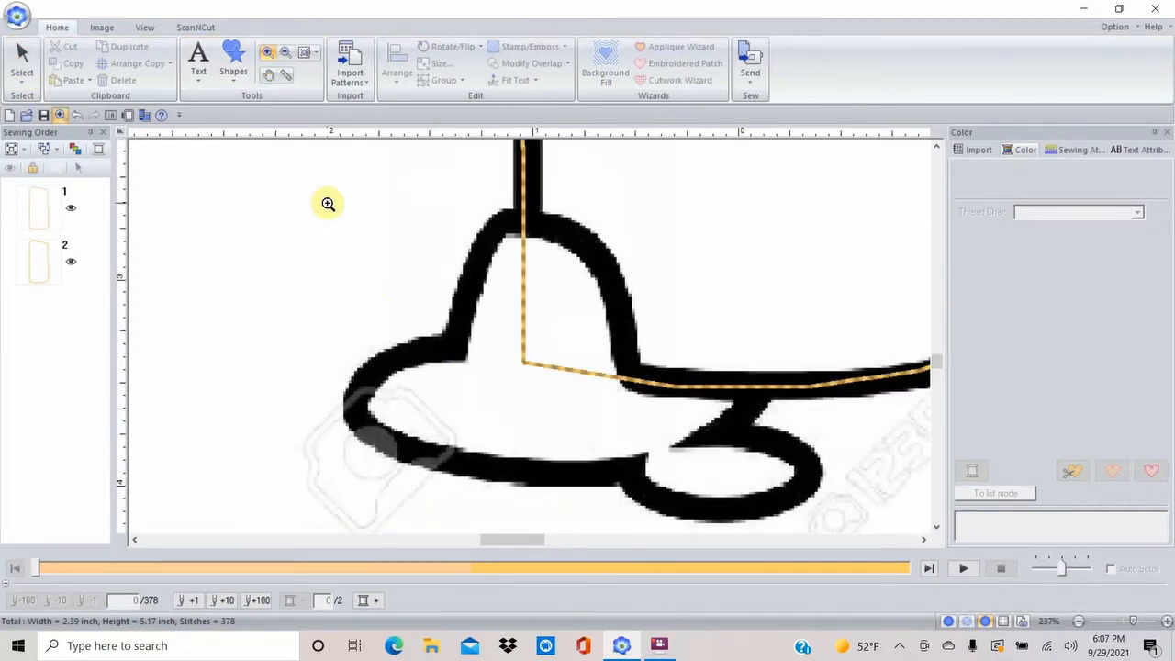
left_click(233, 70)
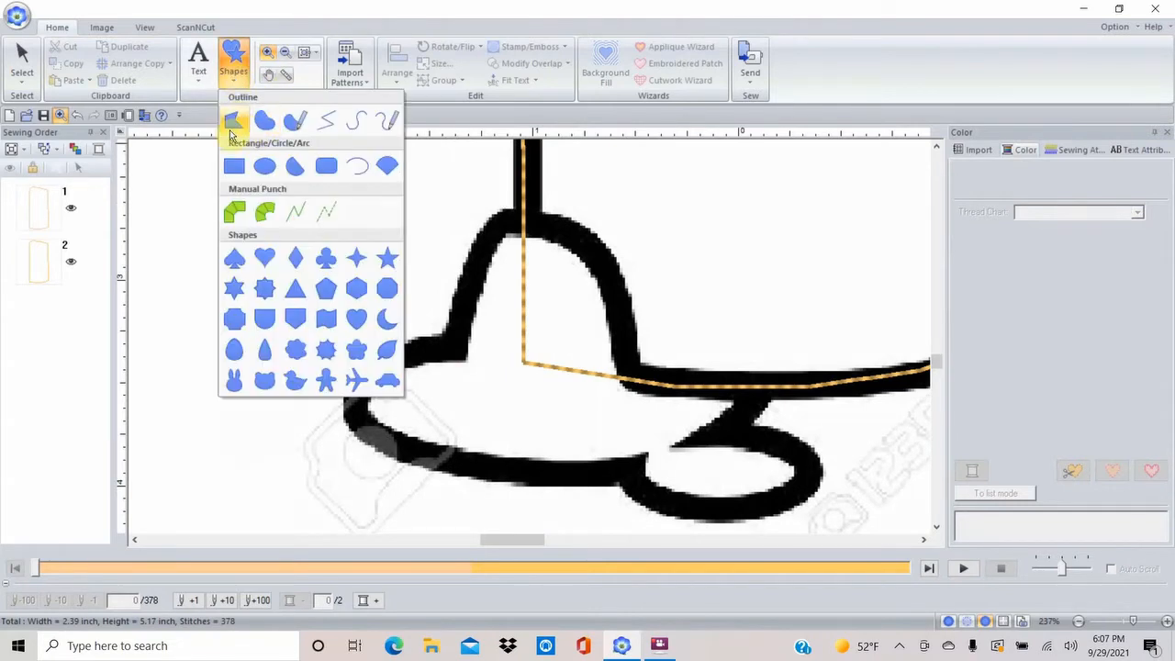
left_click(233, 123)
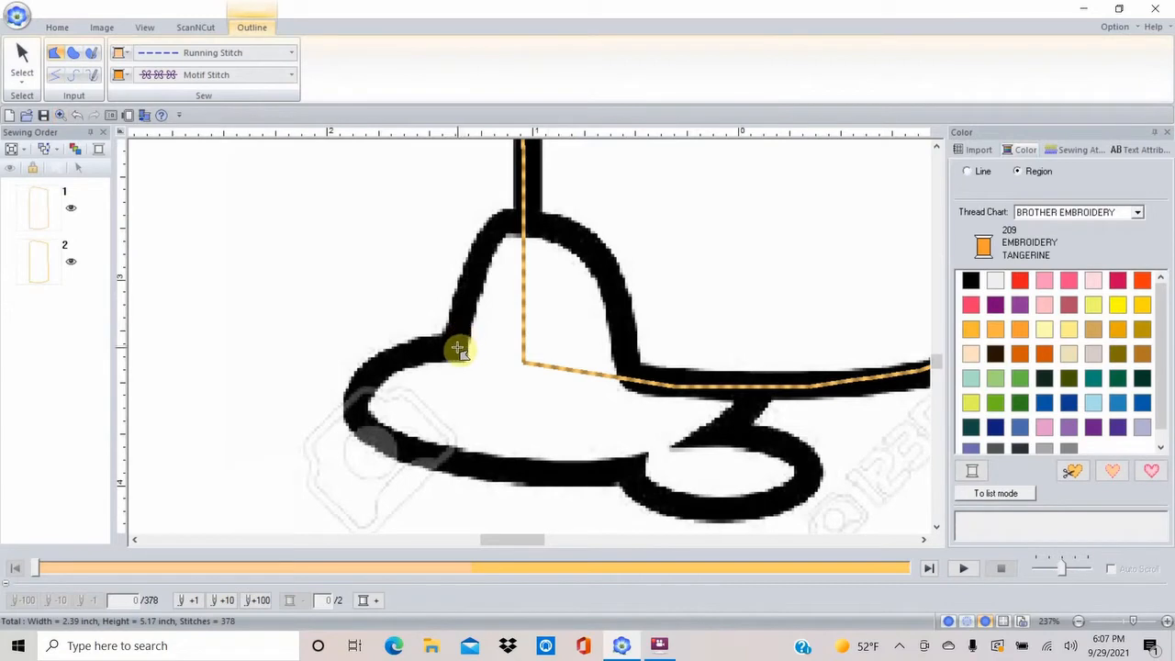
left_click(457, 349)
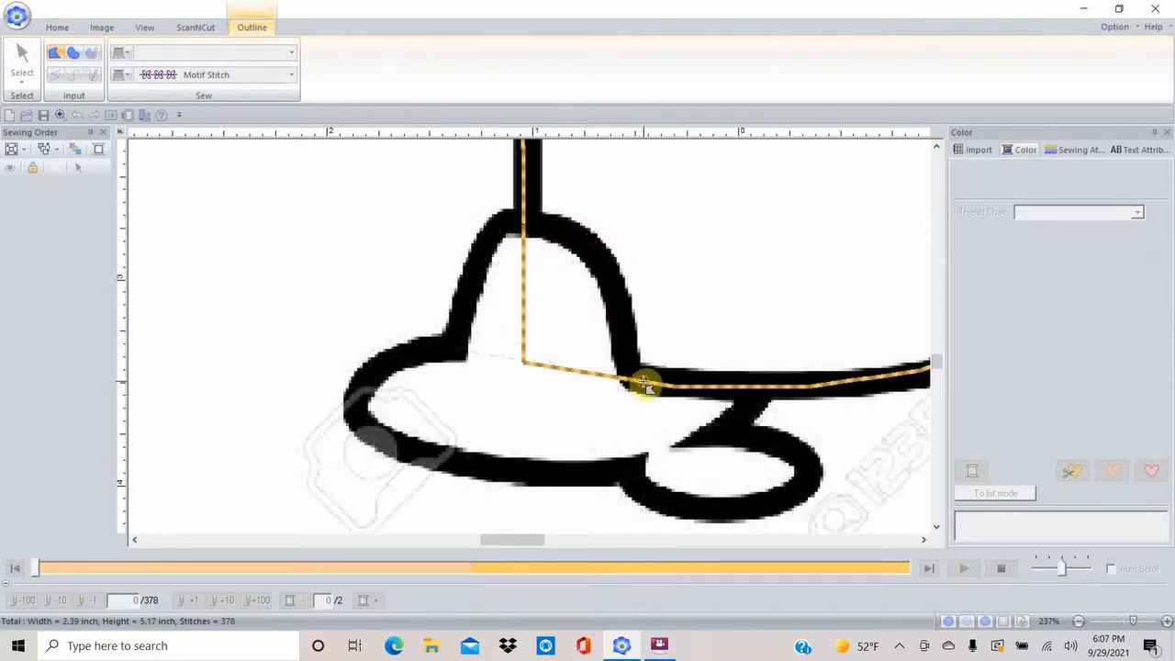
left_click(756, 401)
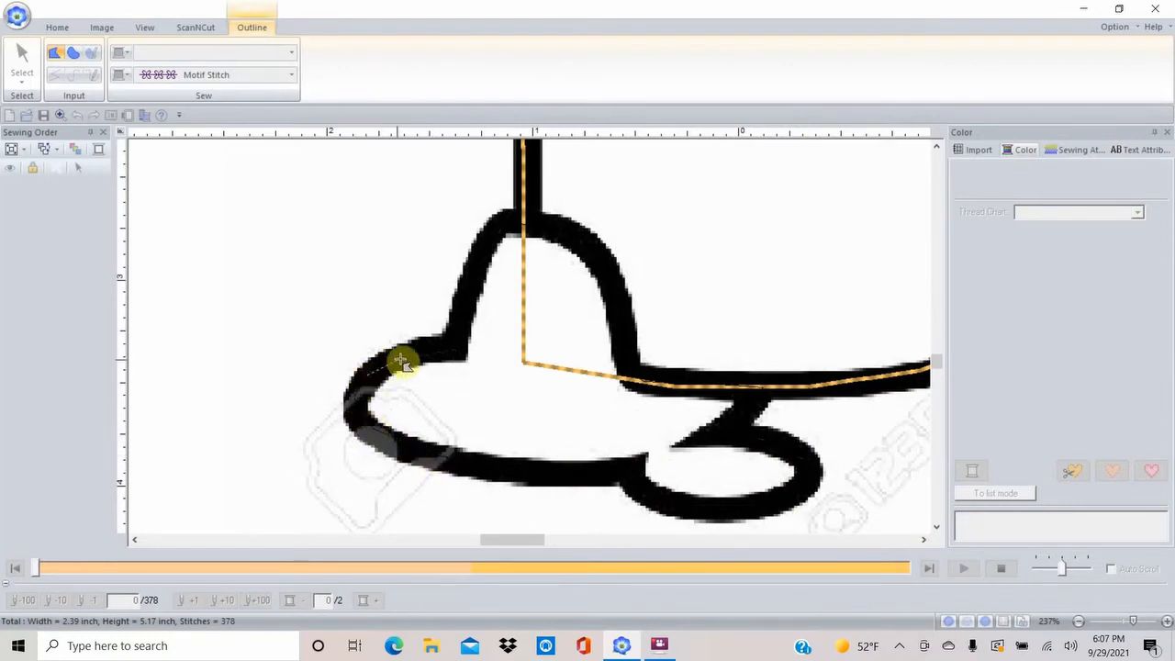
left_click(474, 286)
left_click(492, 240)
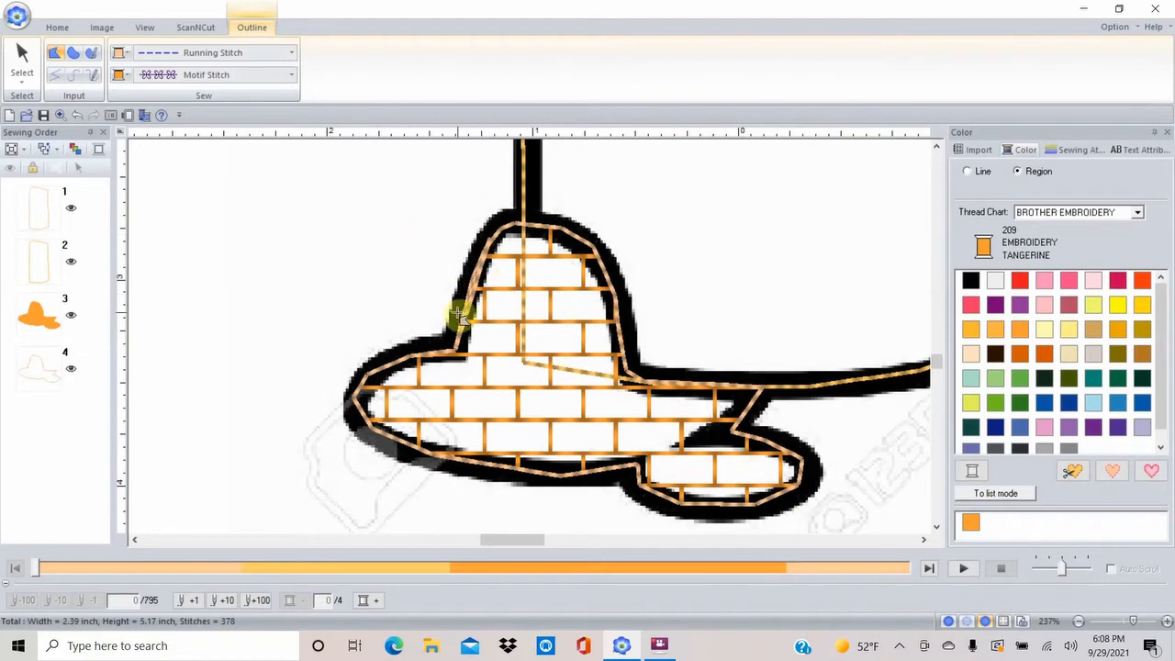
Set the region sewing of the wax puddle shape to Not Sewn (Region) so only its outline is stitched
left_click(293, 75)
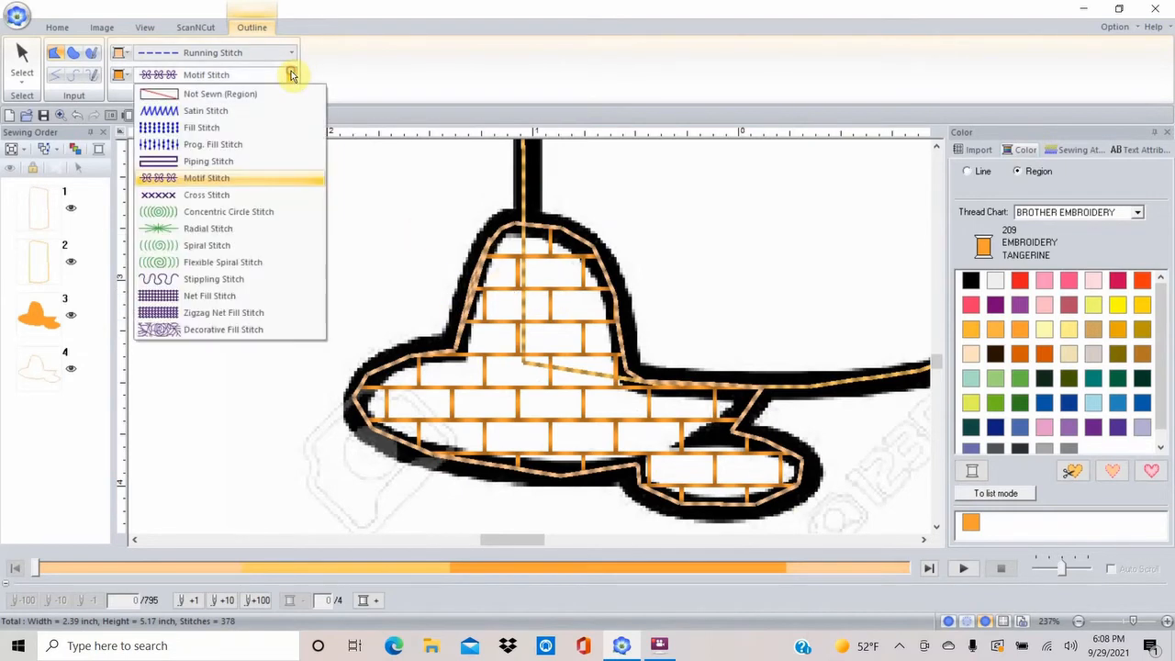
left_click(247, 104)
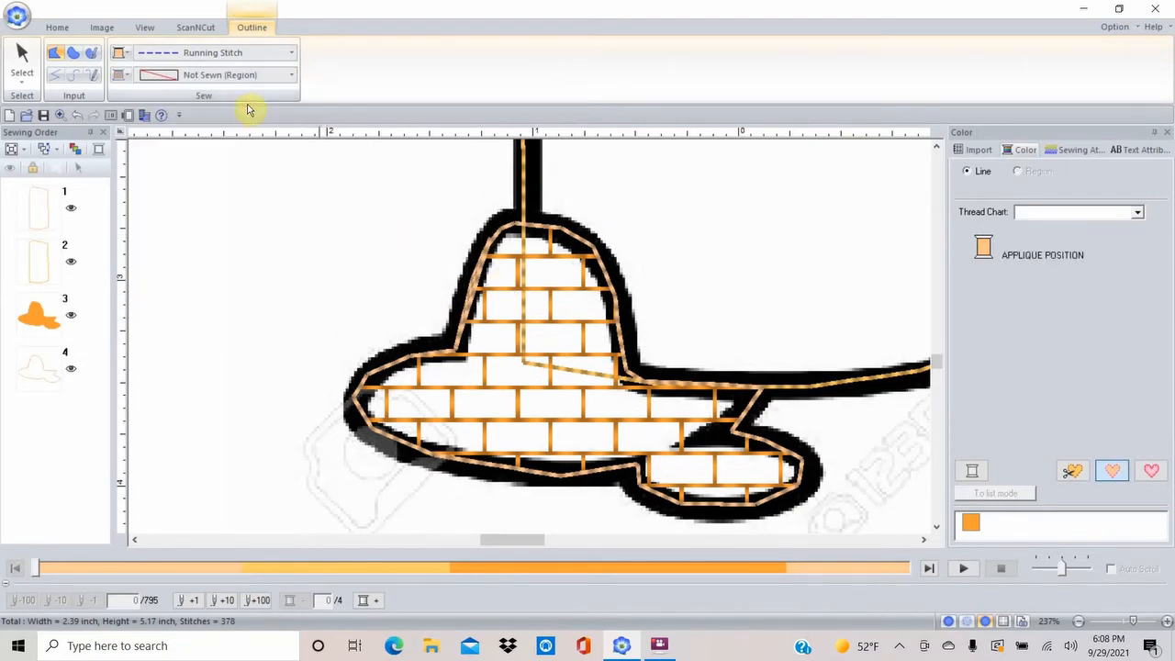
left_click(22, 63)
left_click(486, 303)
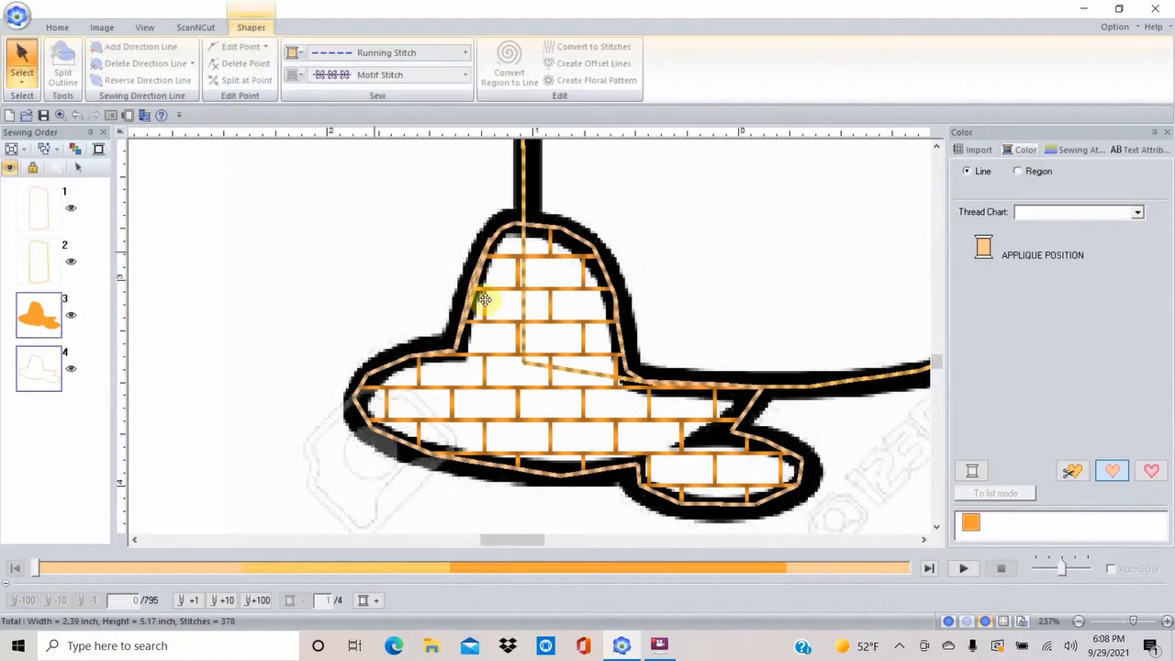
left_click(464, 79)
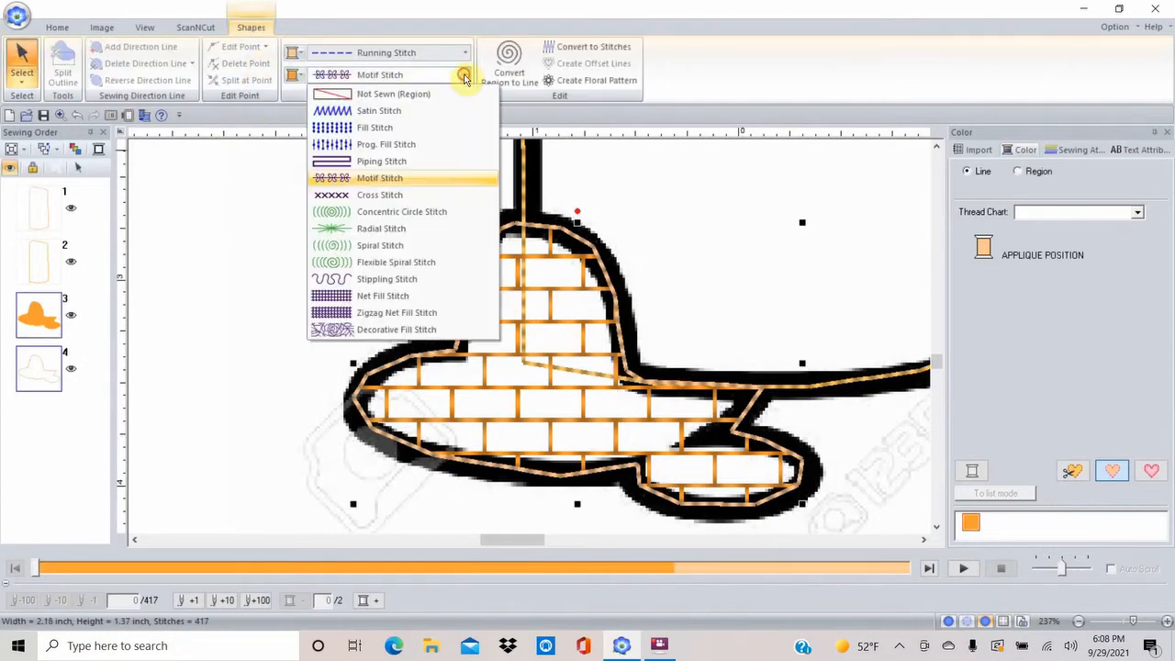
left_click(404, 93)
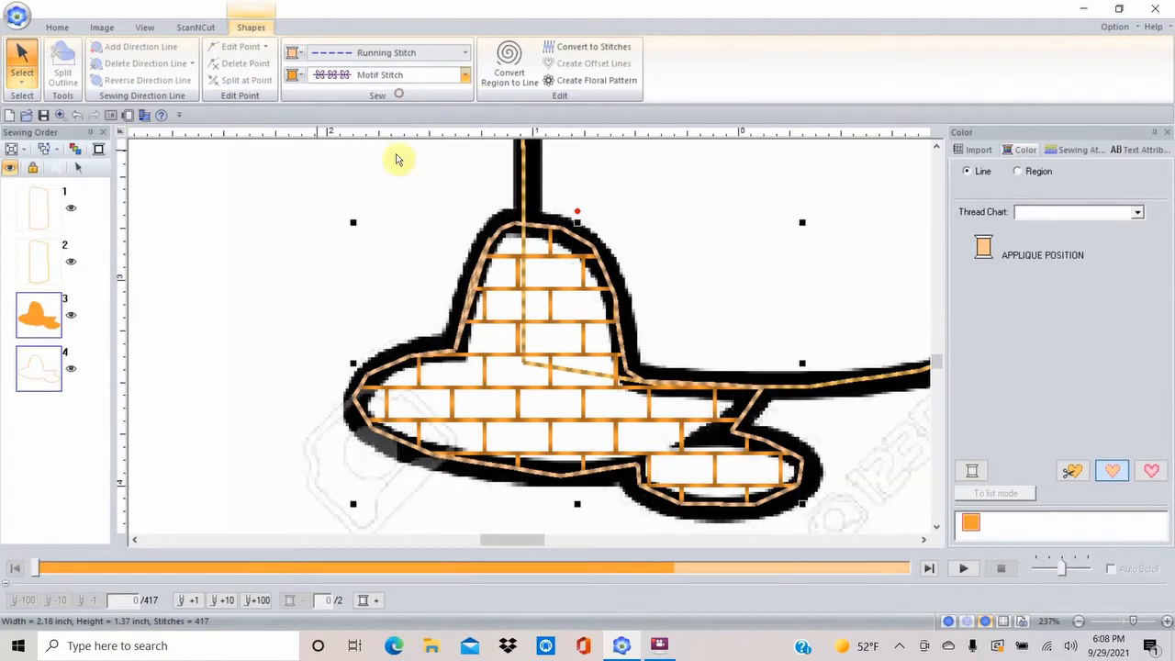
Copy the wax puddle outline and paste the copy exactly on top of it
right_click(480, 254)
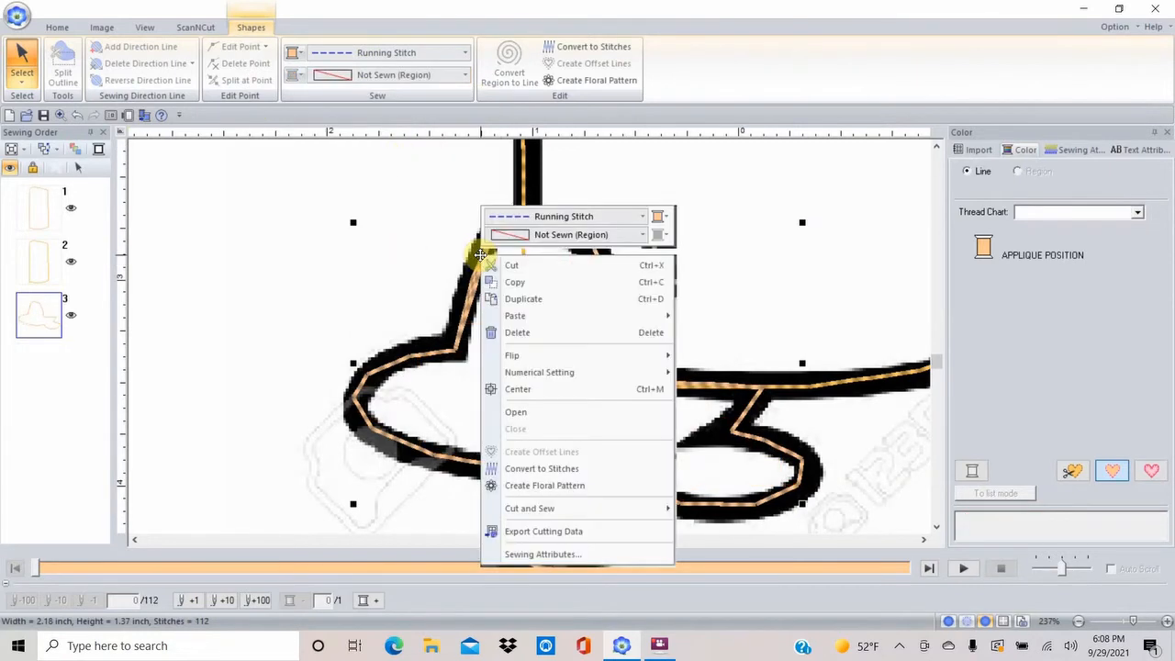
mouse_move(519, 349)
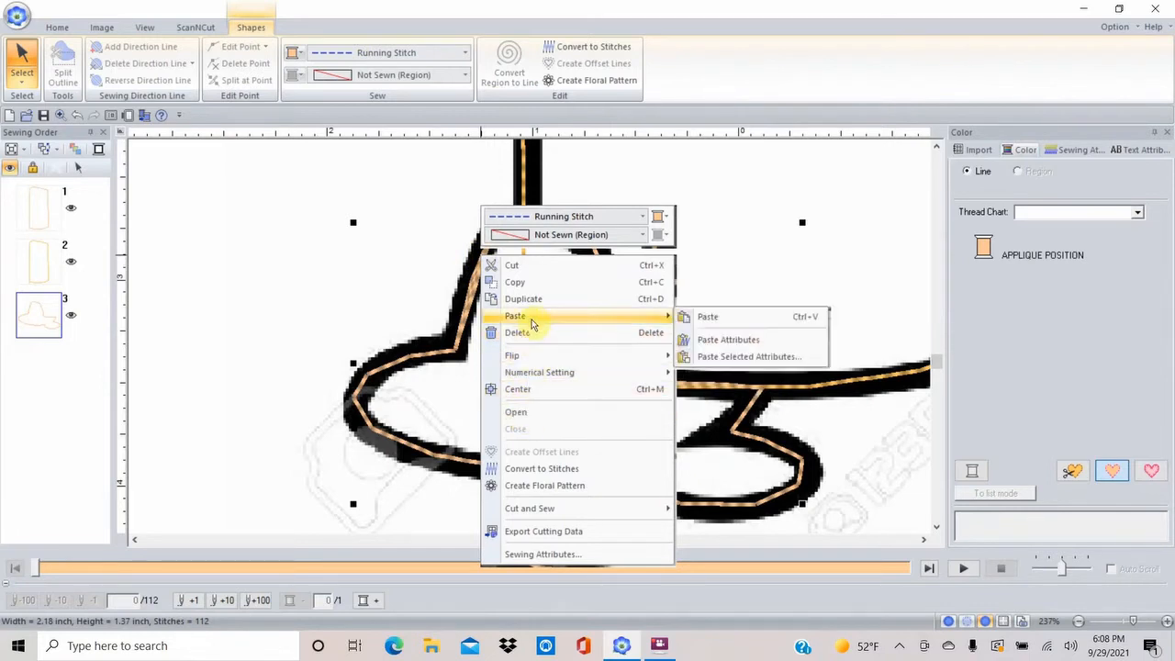
left_click(531, 282)
left_click(287, 300)
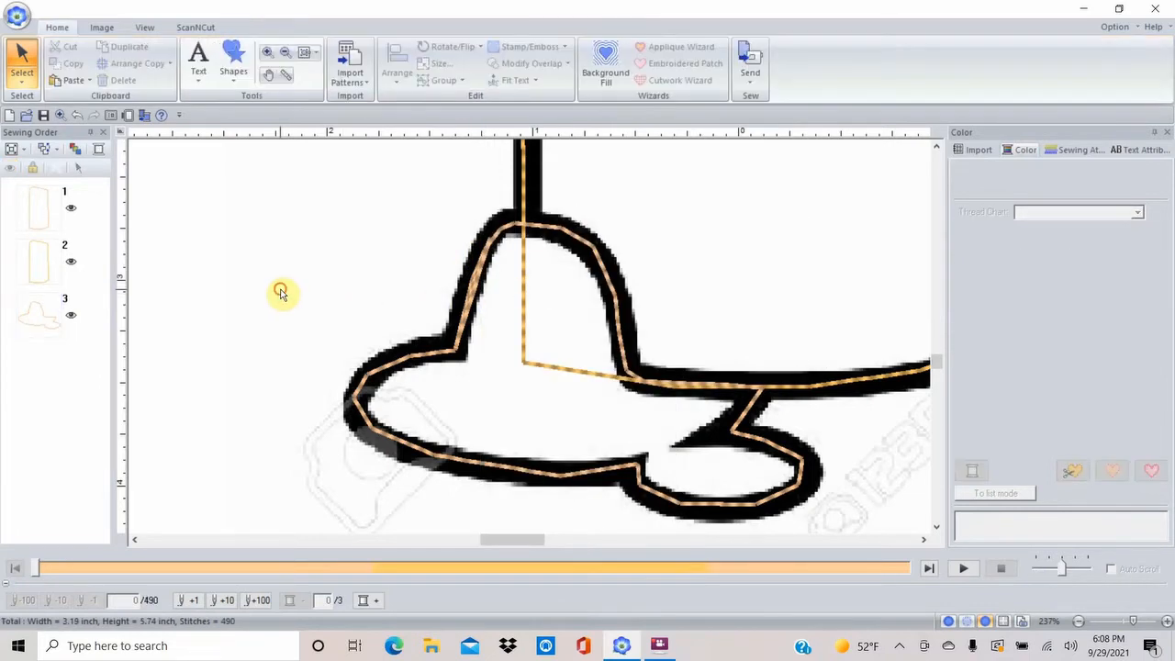
right_click(314, 298)
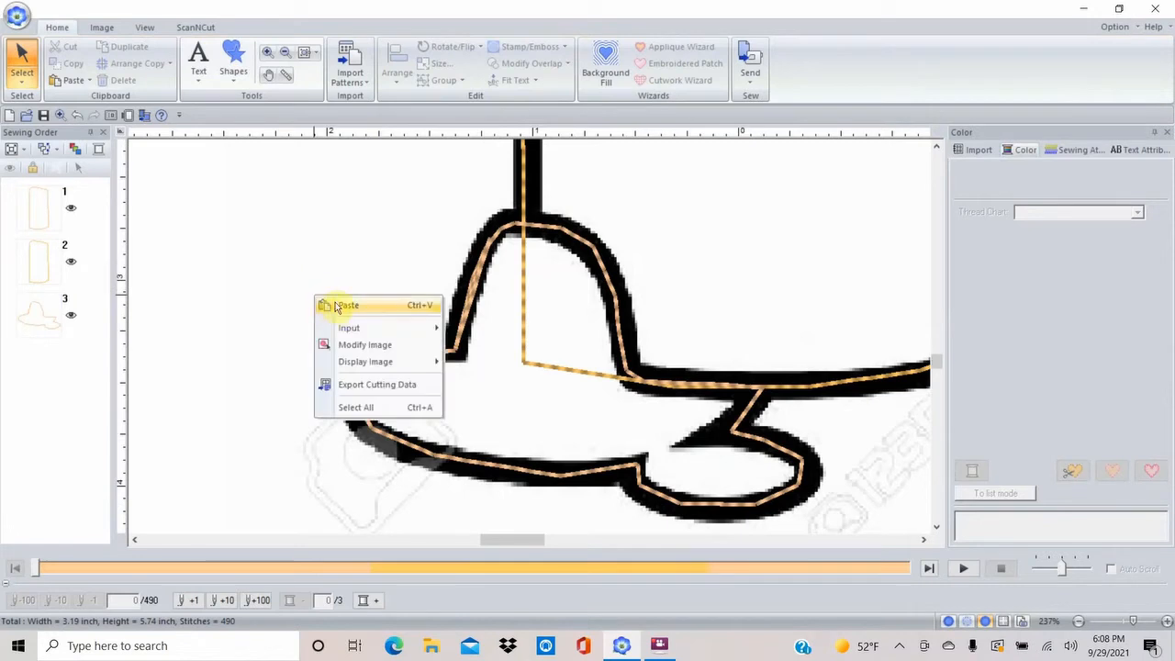
left_click(347, 306)
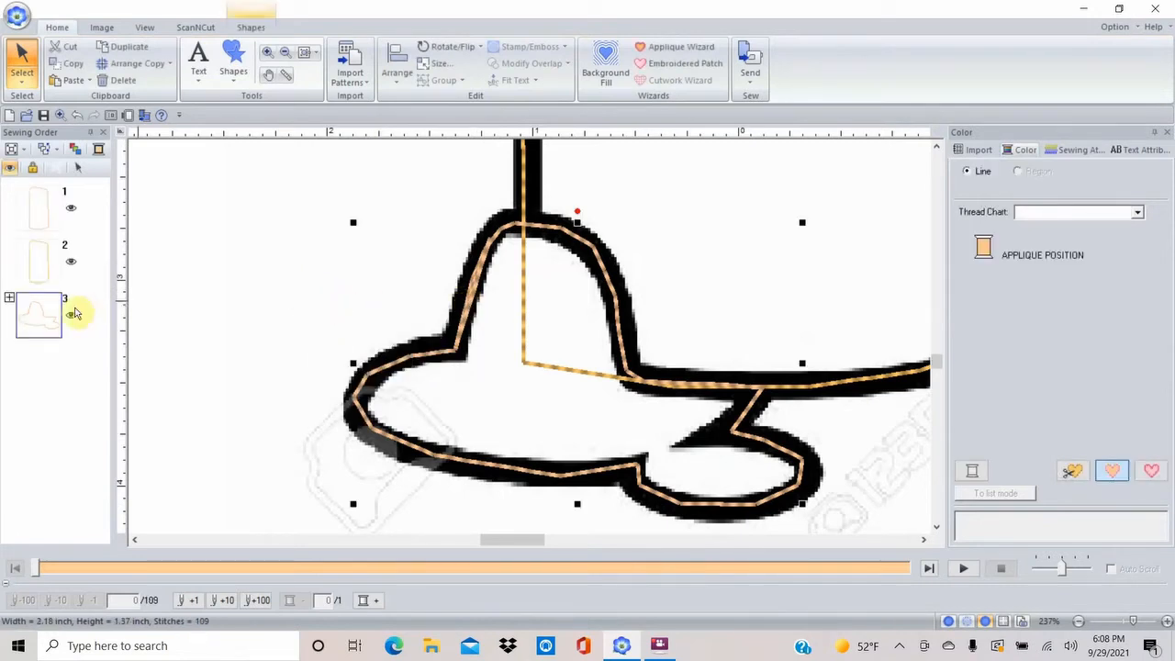
Expand the grouped wax puddle outlines in the sewing order and select the second one, object 3-2
left_click(9, 300)
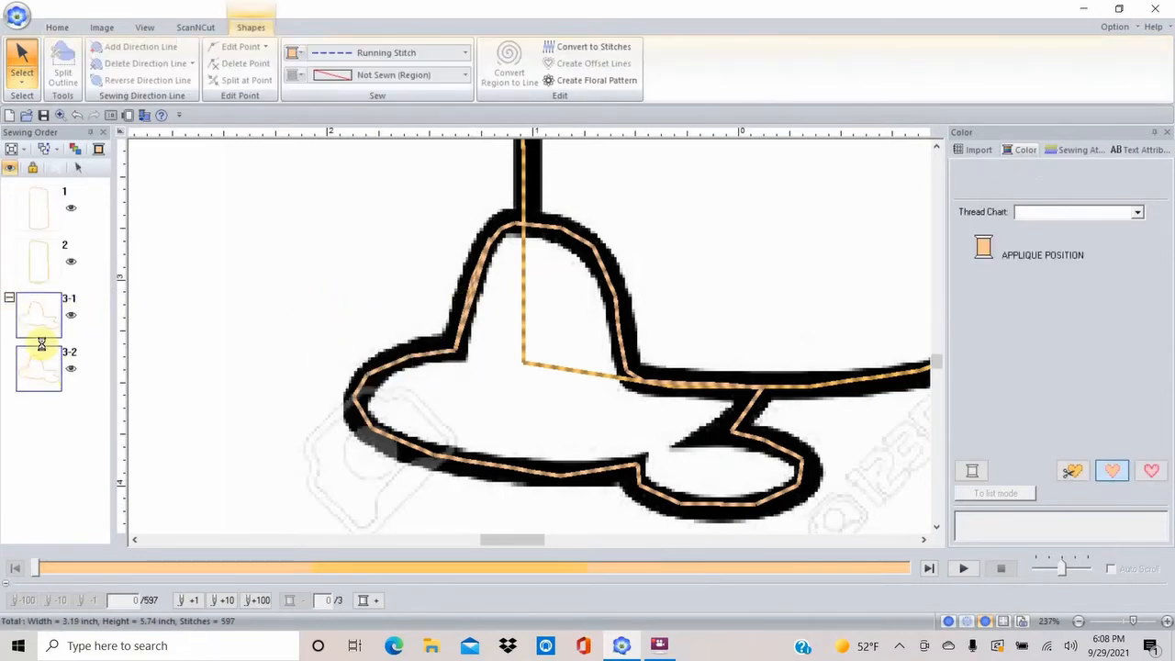
left_click(168, 341)
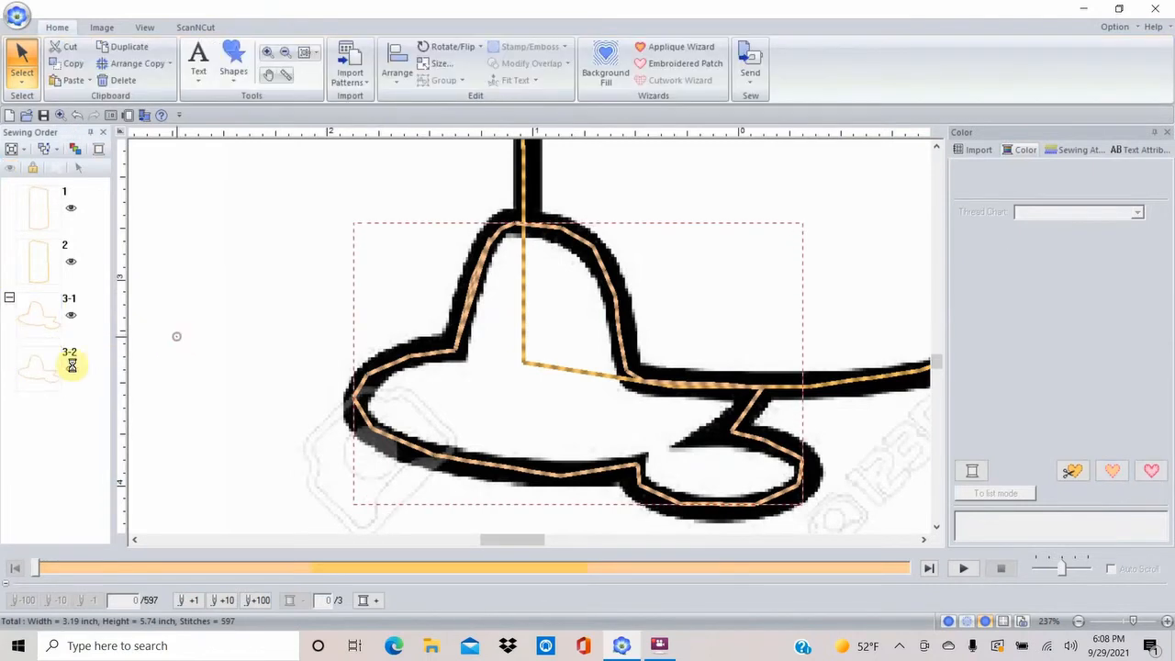
left_click(45, 375)
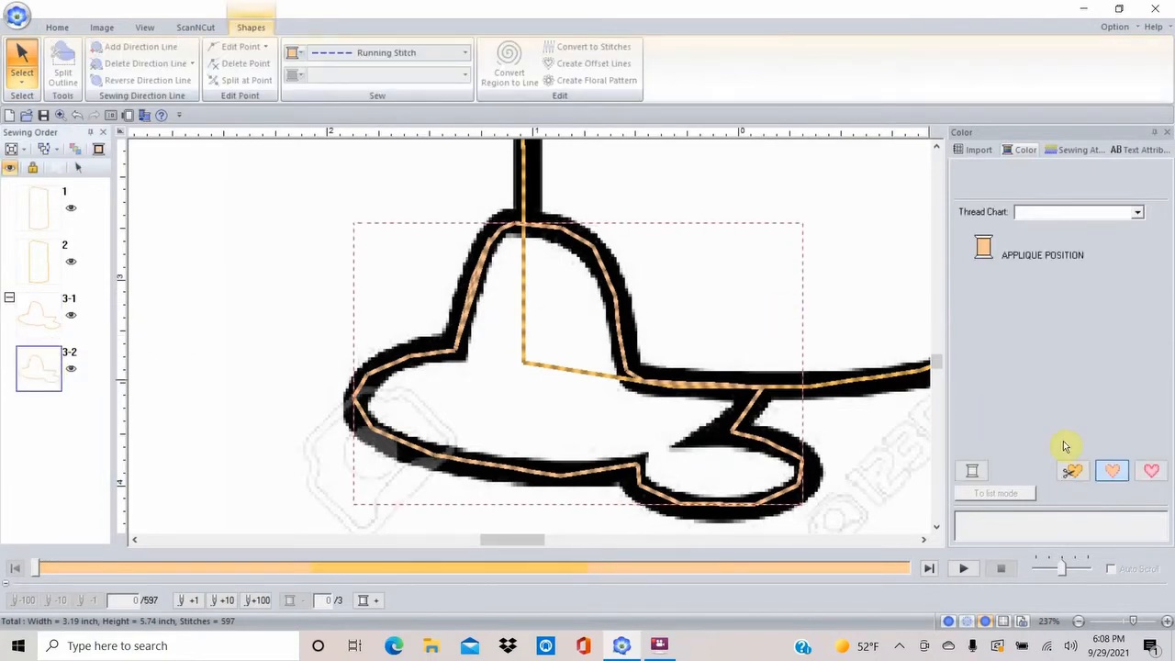
left_click(208, 372)
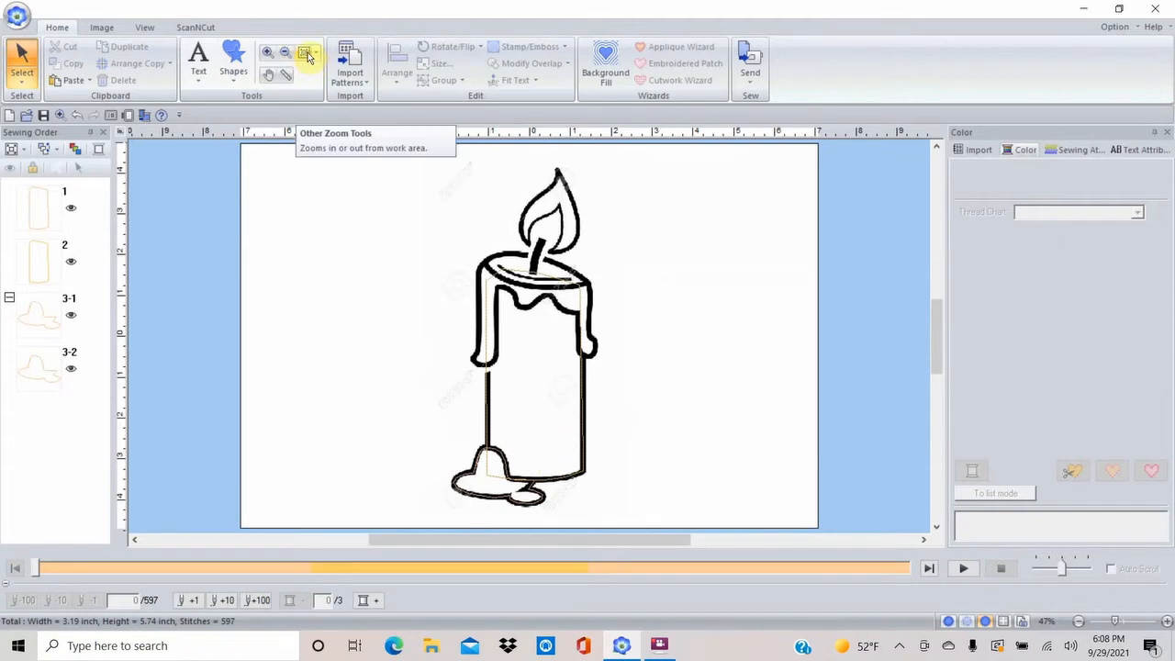
Set up an open straight-line outline with Zigzag Stitch in black thread, Brother Embroidery 900
left_click(231, 66)
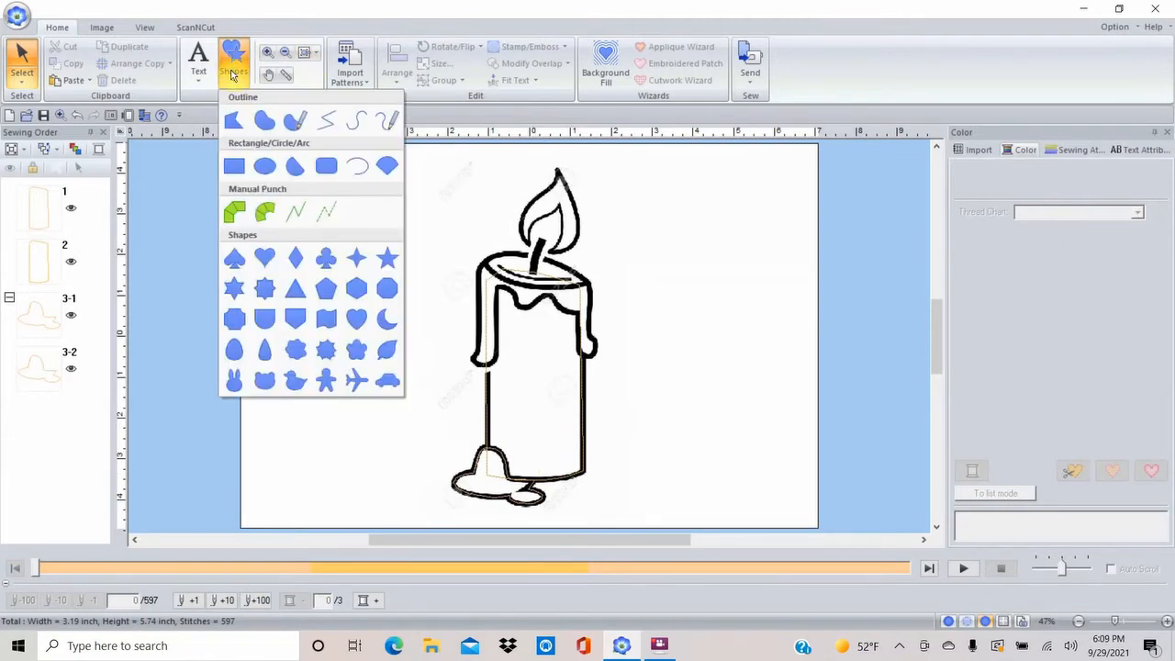
left_click(329, 123)
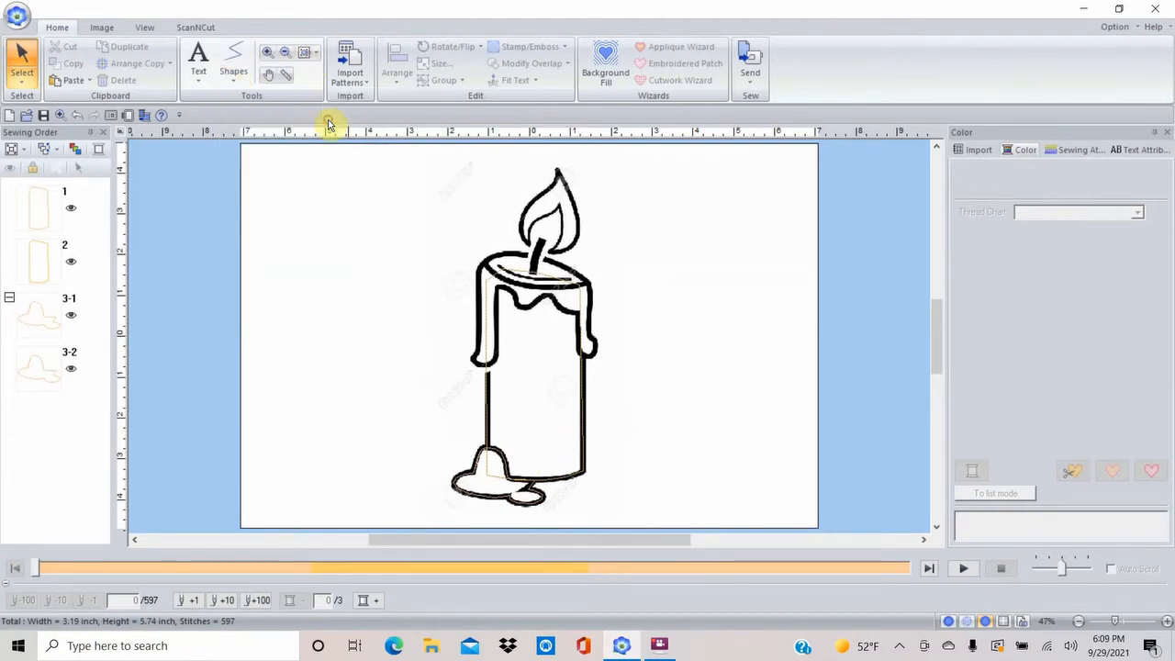
left_click(294, 52)
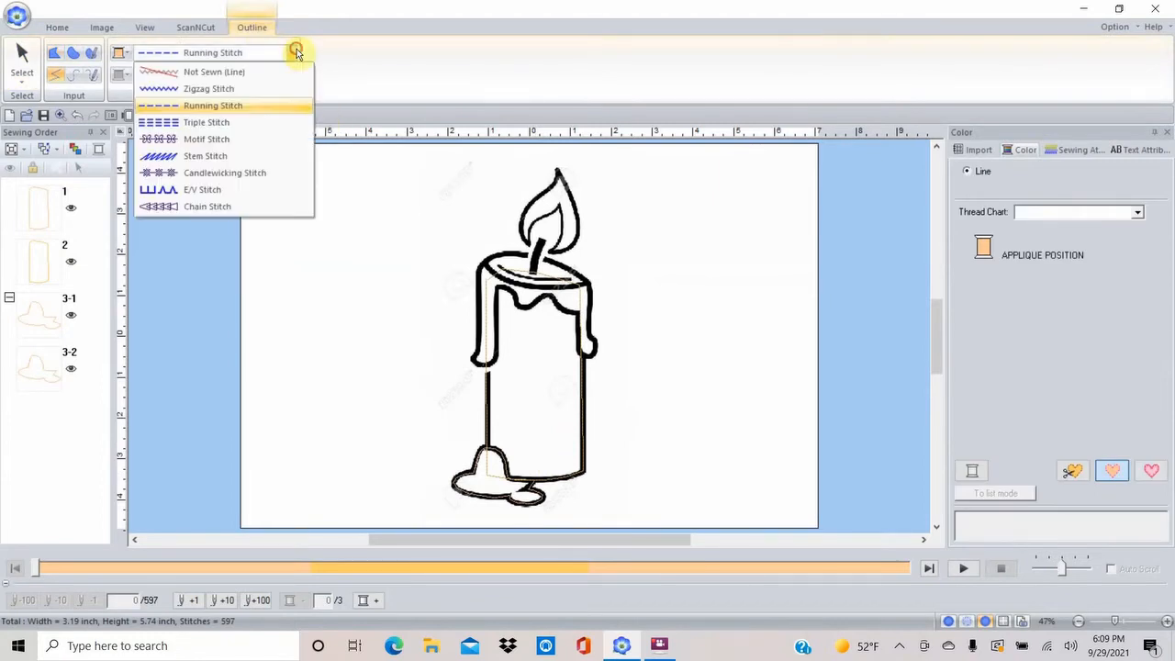
left_click(237, 90)
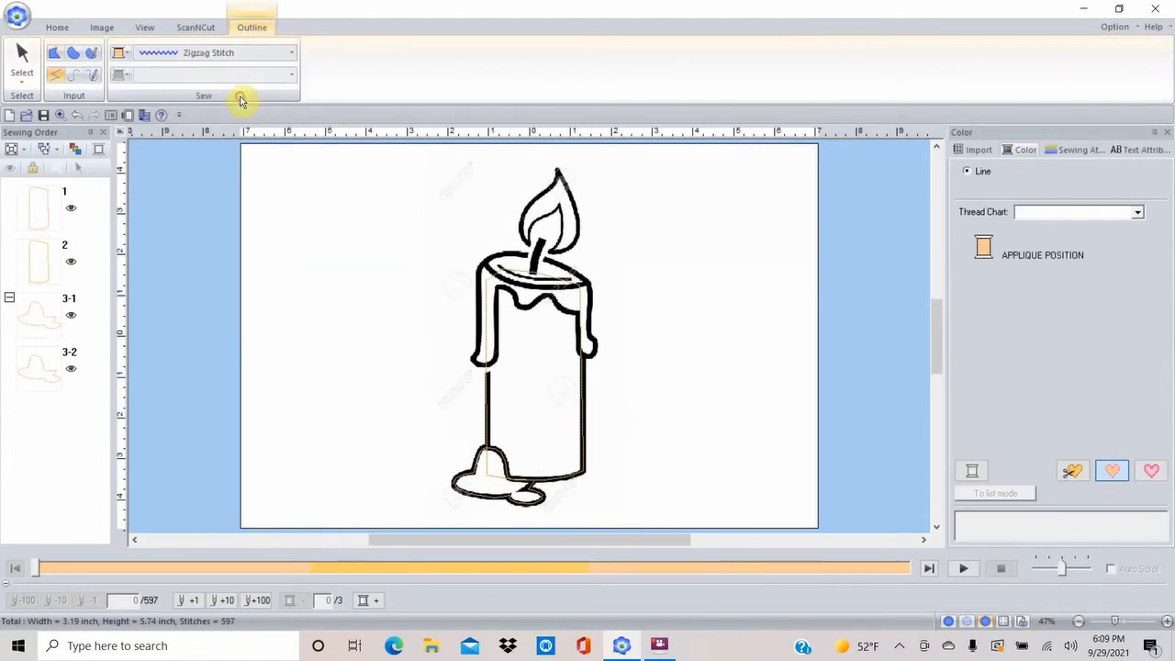
left_click(119, 52)
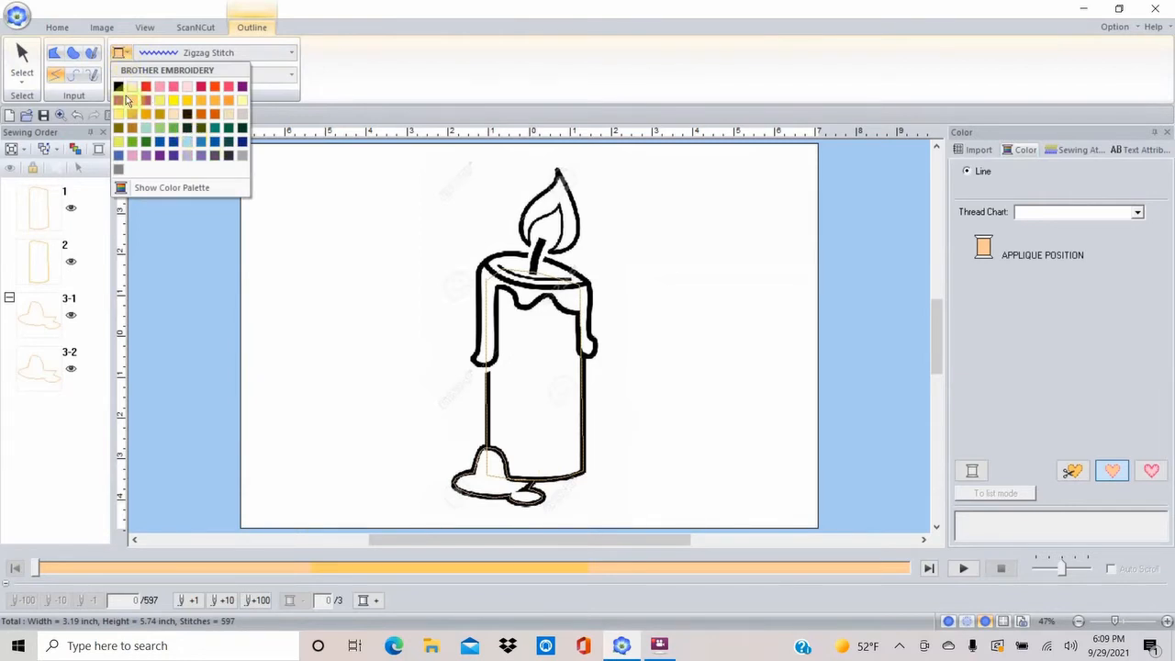
left_click(118, 87)
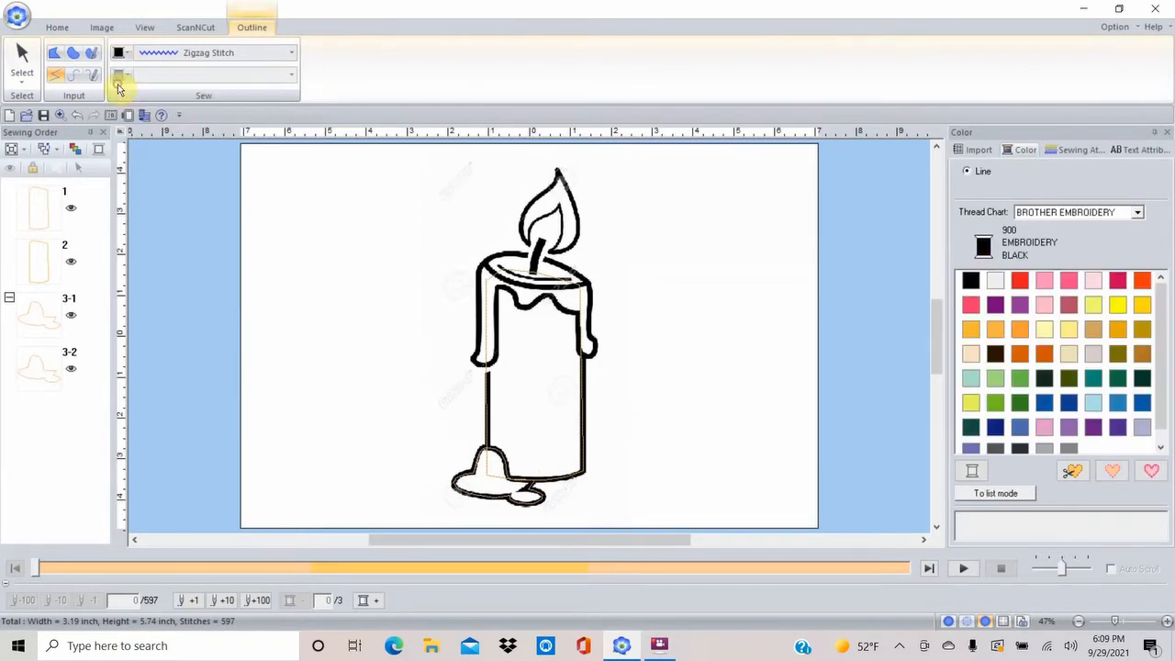
Trace the zigzag line from the right-hand wax drip down the candle's edge, along its base and around the wax puddle
left_click(587, 360)
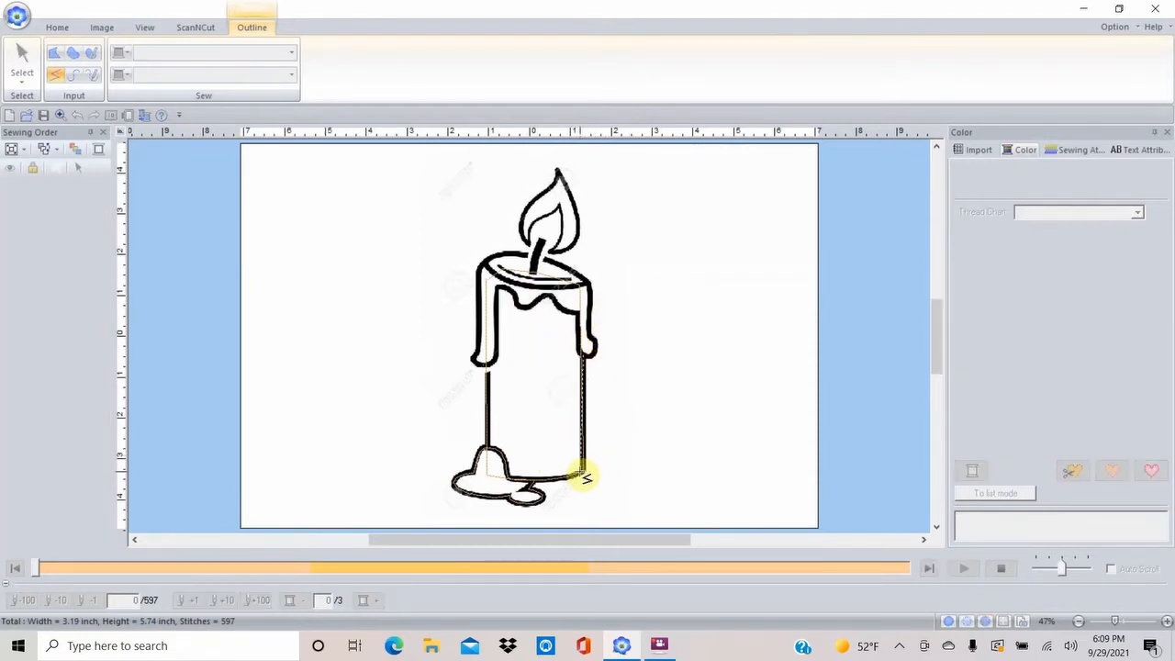
left_click(583, 472)
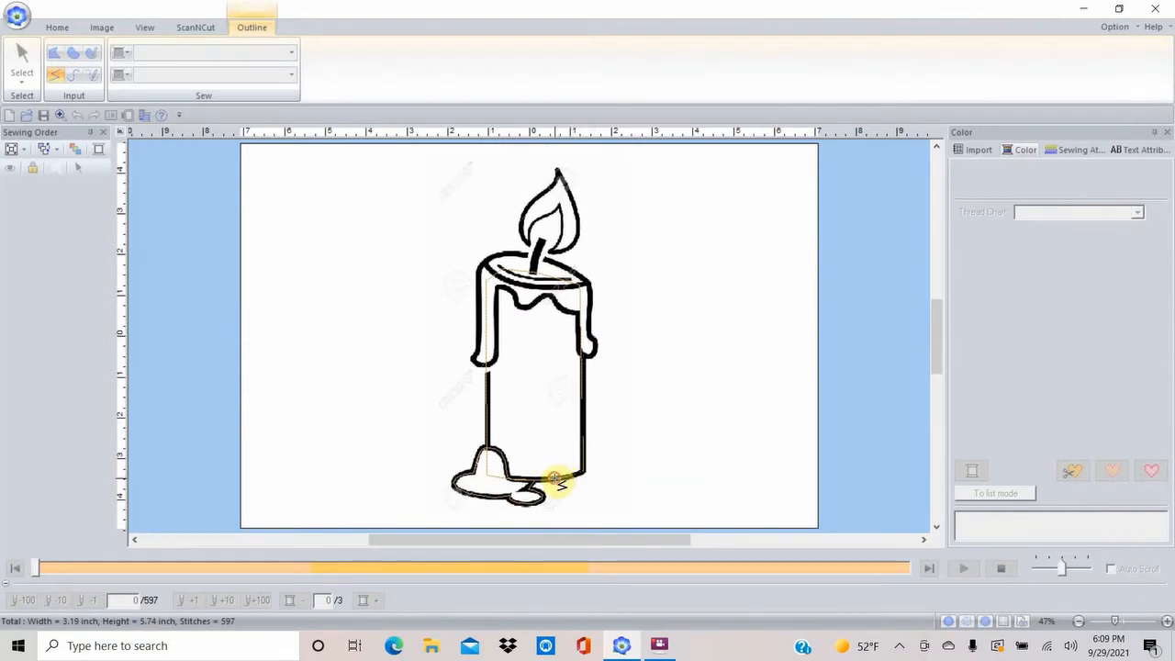
left_click(511, 480)
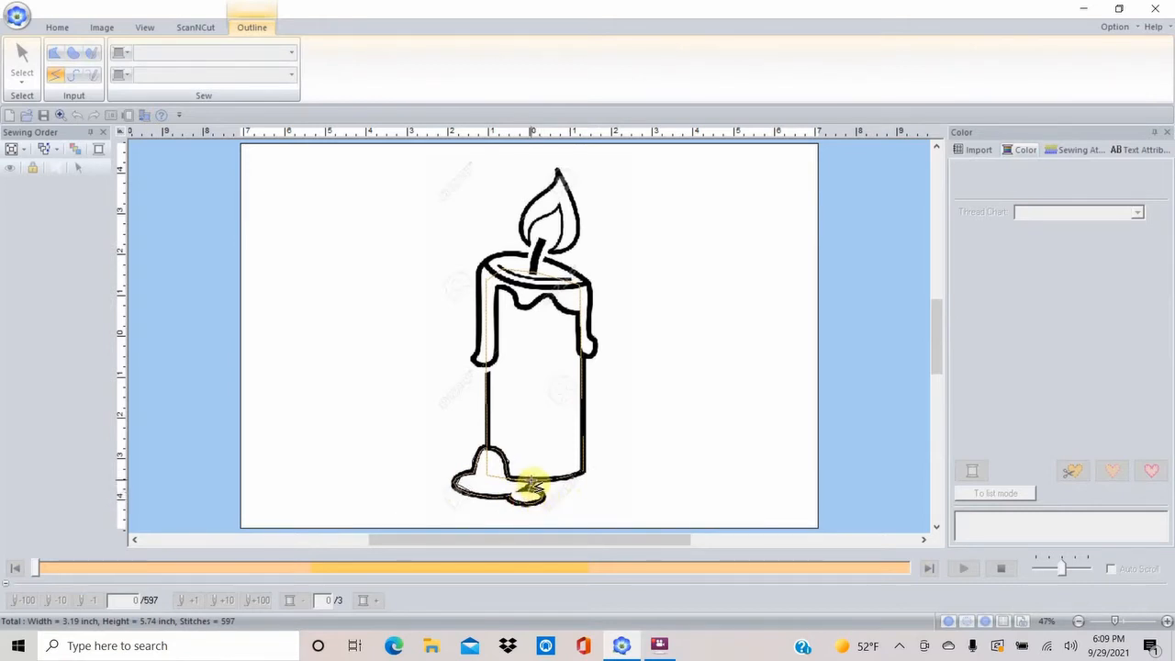
left_click(530, 482)
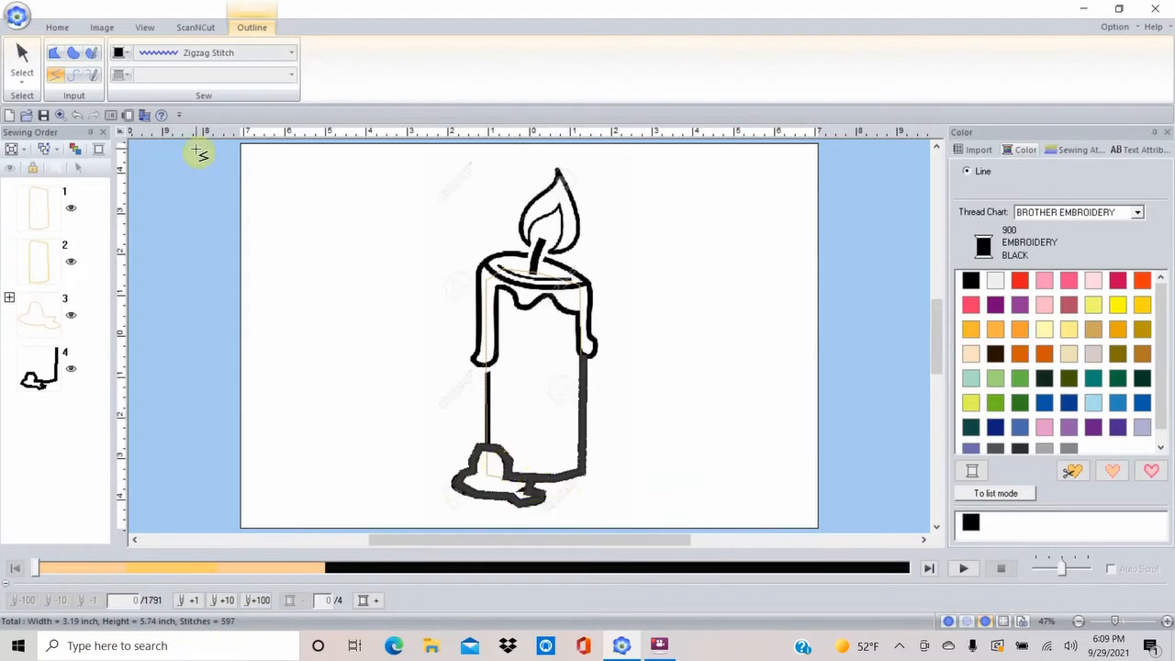
left_click(53, 27)
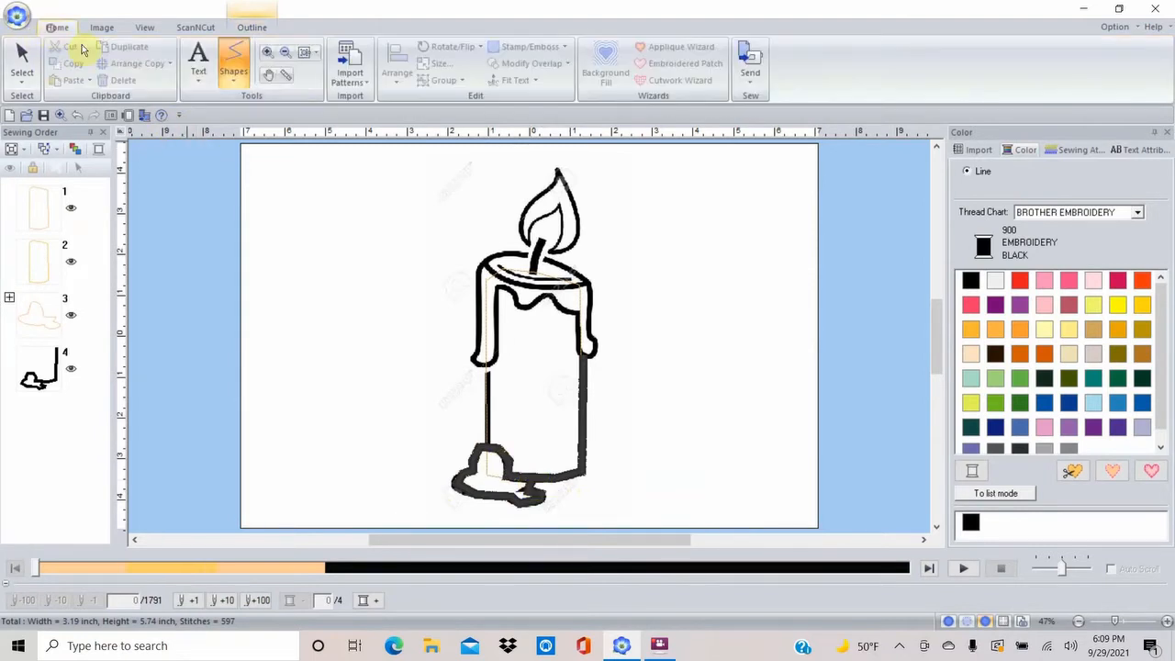
Edit the black zigzag line's points at the top of the wax mound, adding one and moving them to round the peak
left_click(267, 53)
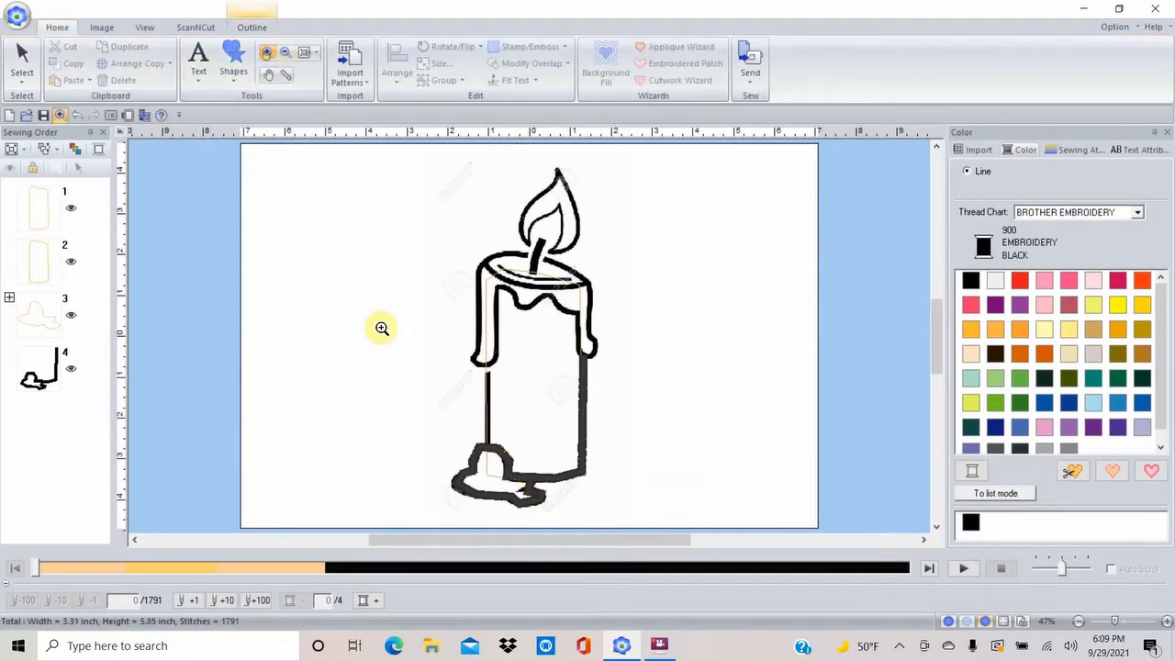
left_click_drag(414, 387, 577, 518)
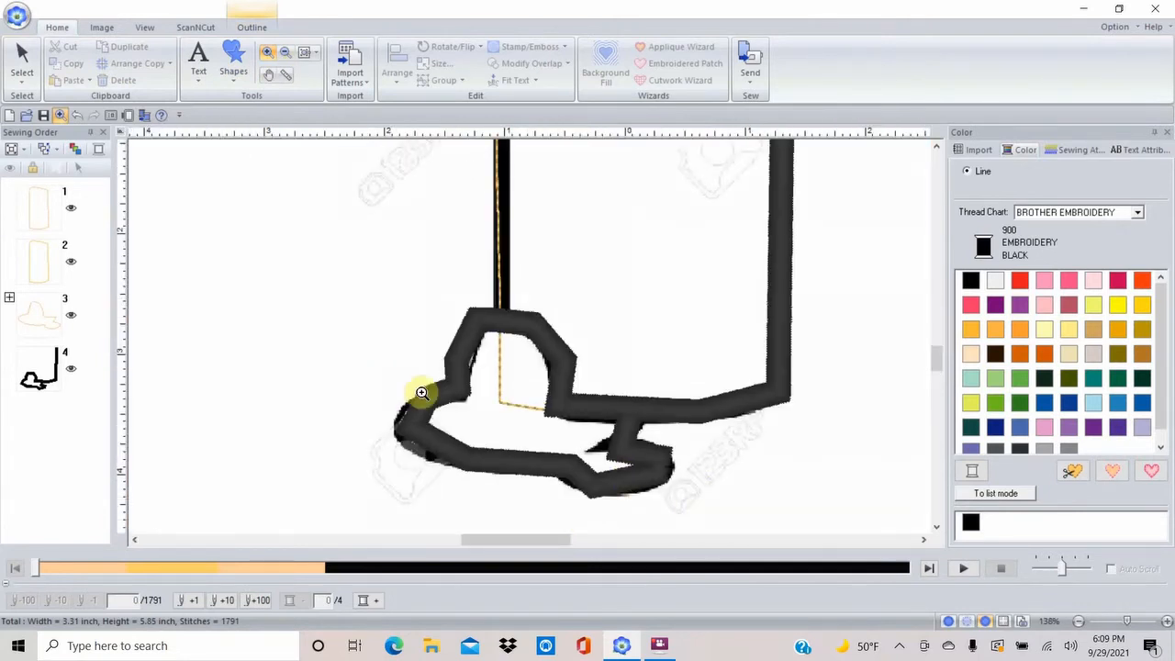
left_click(23, 84)
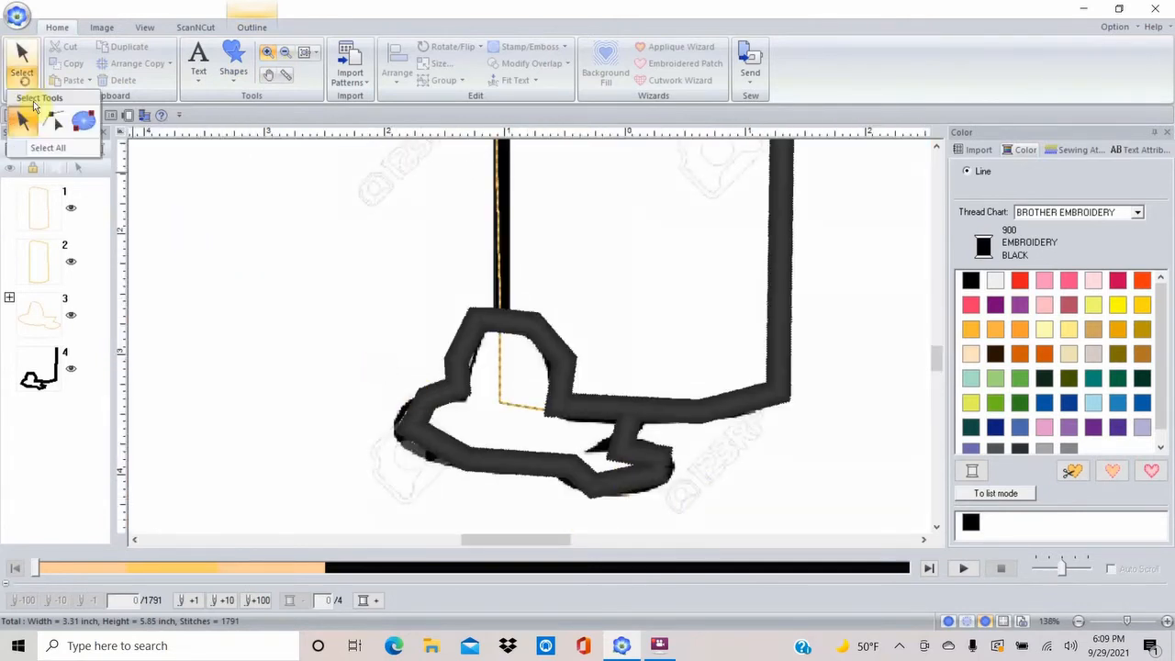
left_click(53, 121)
left_click(553, 375)
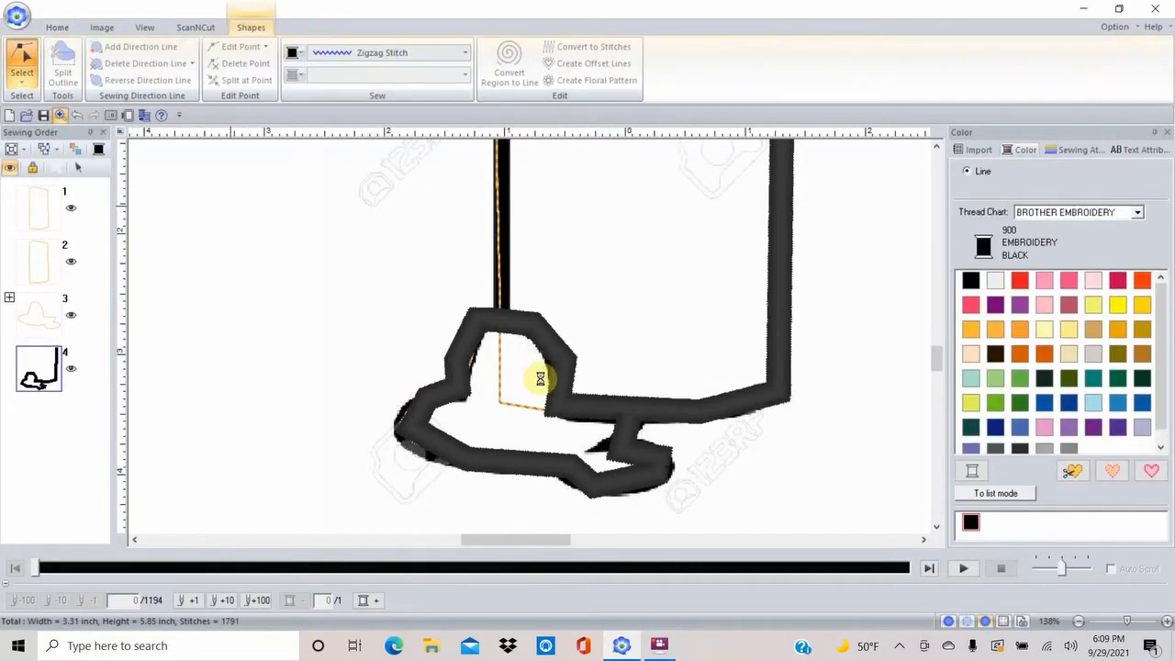
left_click(477, 322)
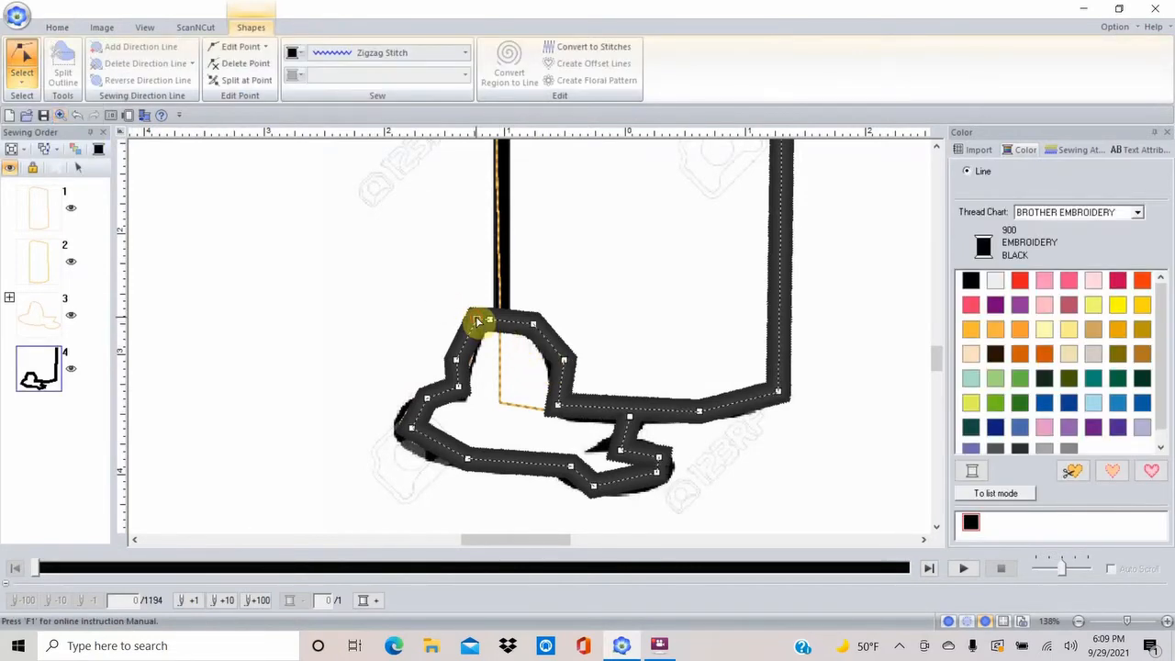
left_click_drag(474, 336, 494, 322)
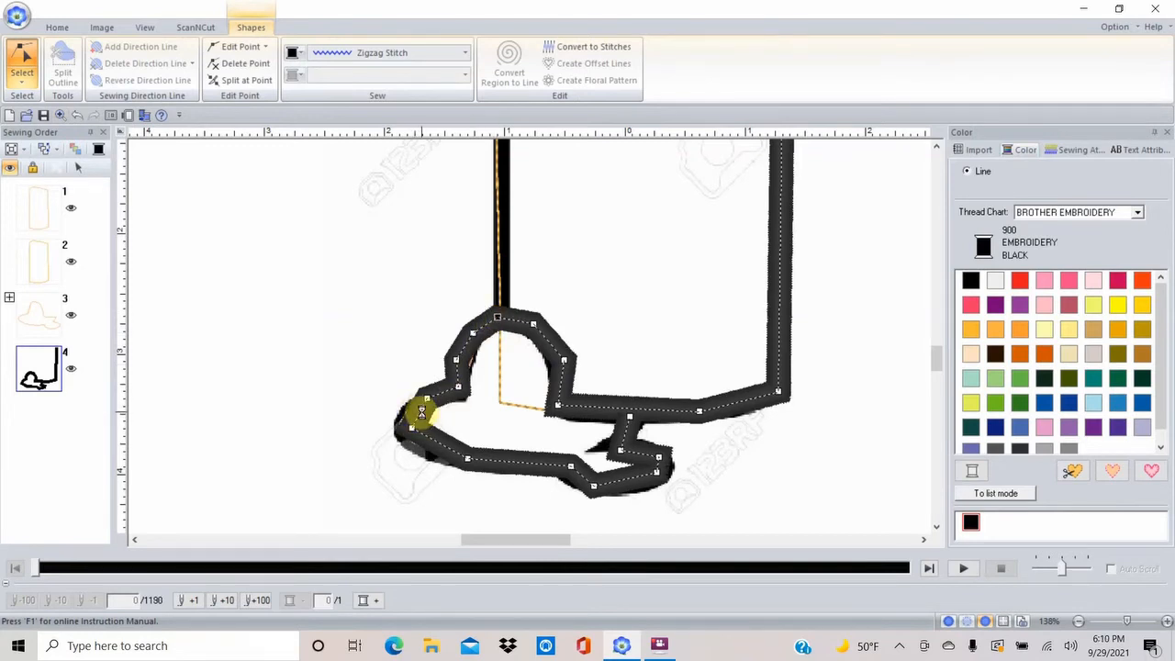
Add and move points around the wax puddle's left end, and shift the points of its right-hand tail to match the image
left_click(422, 412)
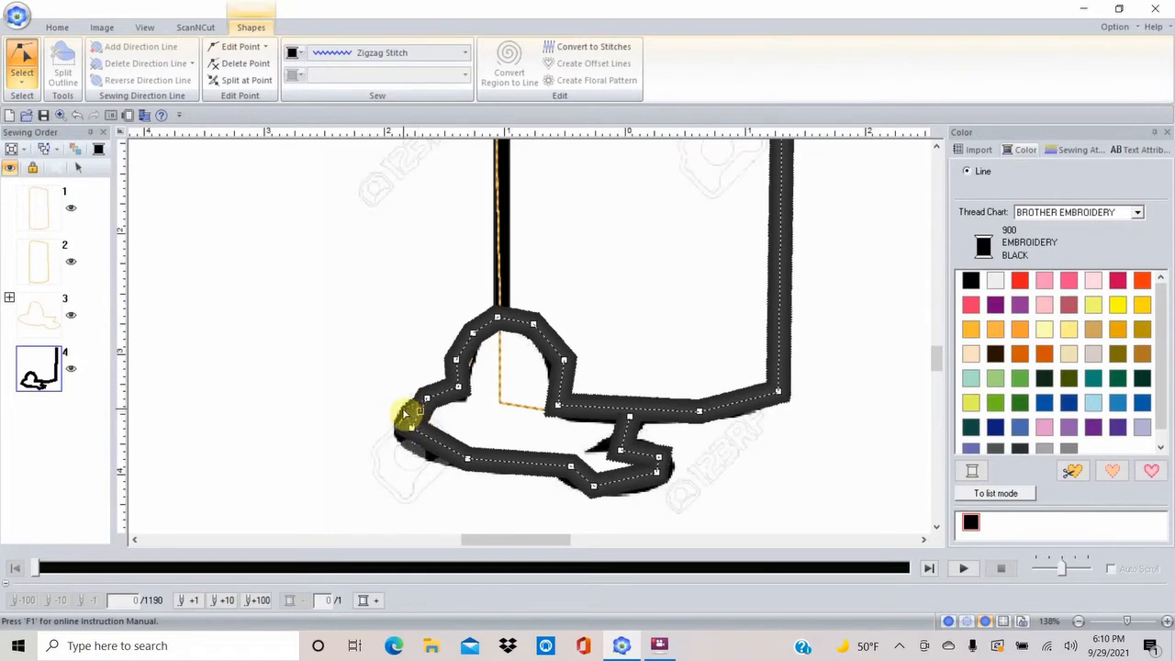
left_click_drag(405, 414, 400, 445)
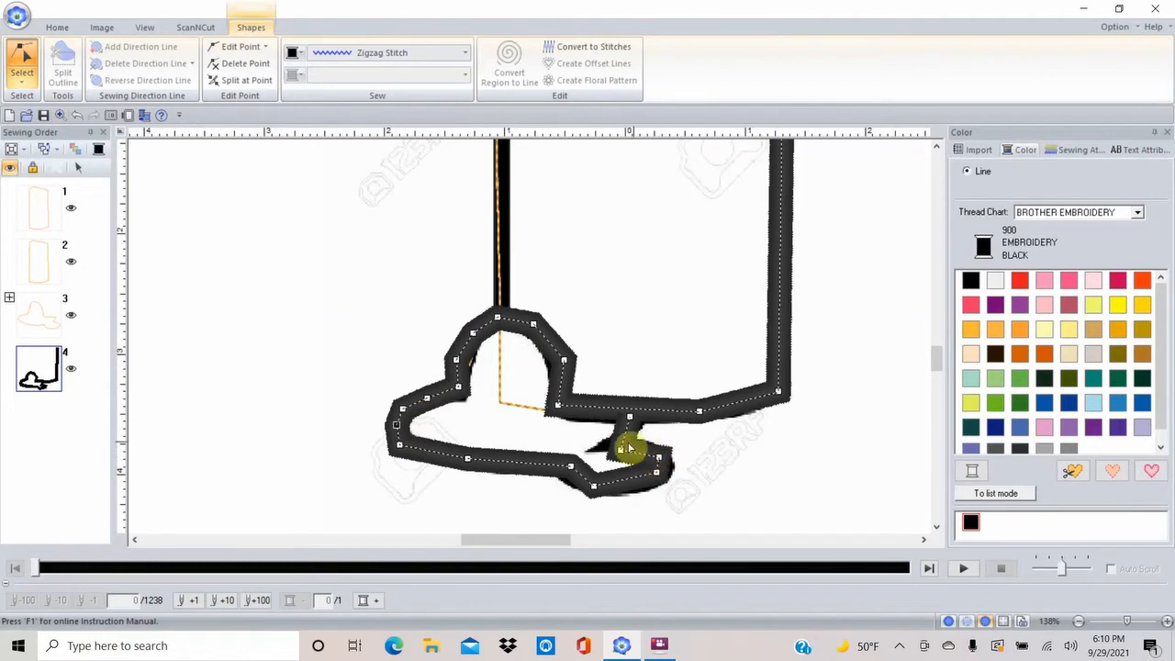
left_click_drag(628, 448, 670, 450)
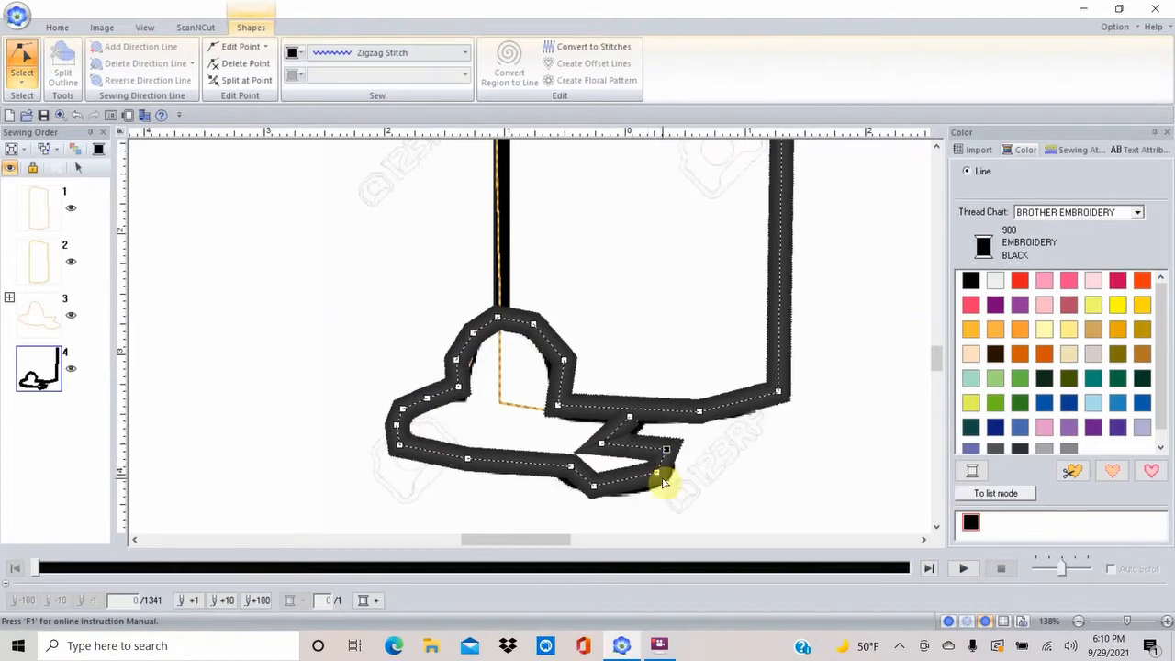
Round the outer end and underside of the puddle's right-hand tail by adding points and moving them onto the image outline
left_click(66, 31)
left_click(270, 55)
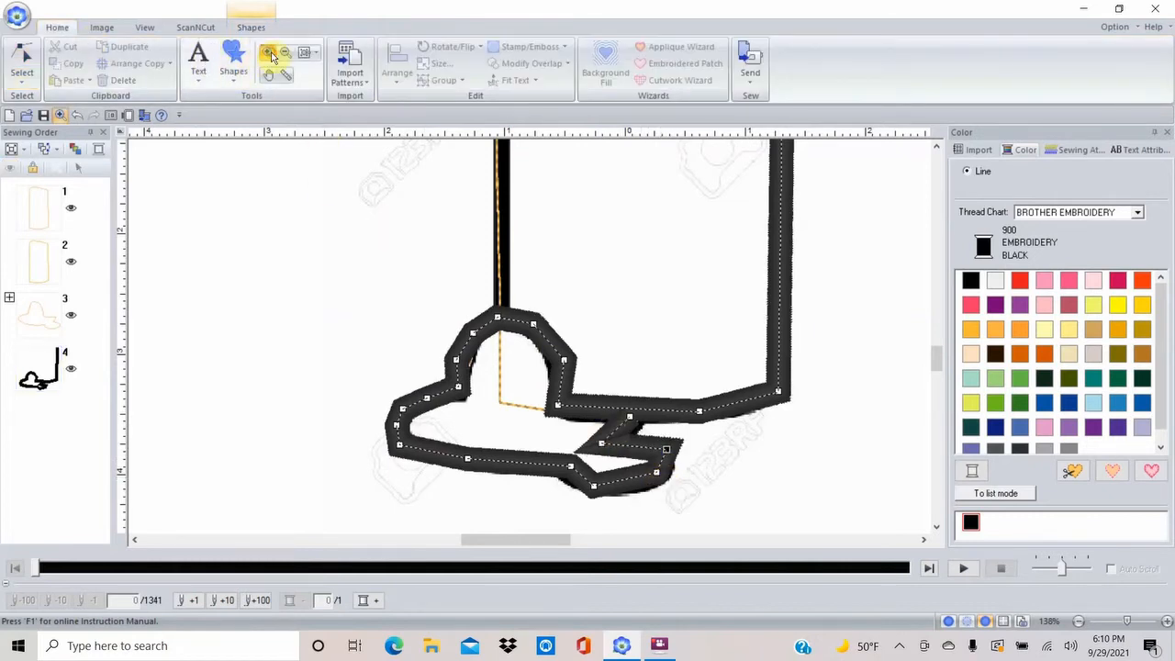
left_click_drag(532, 383, 716, 507)
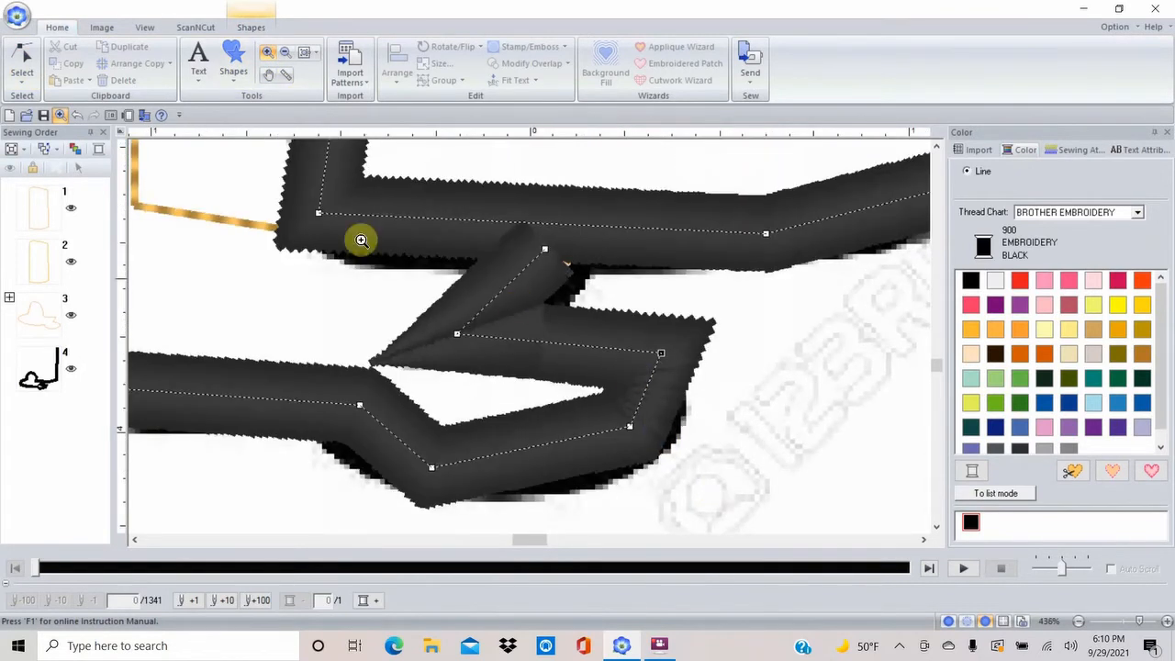
left_click(21, 62)
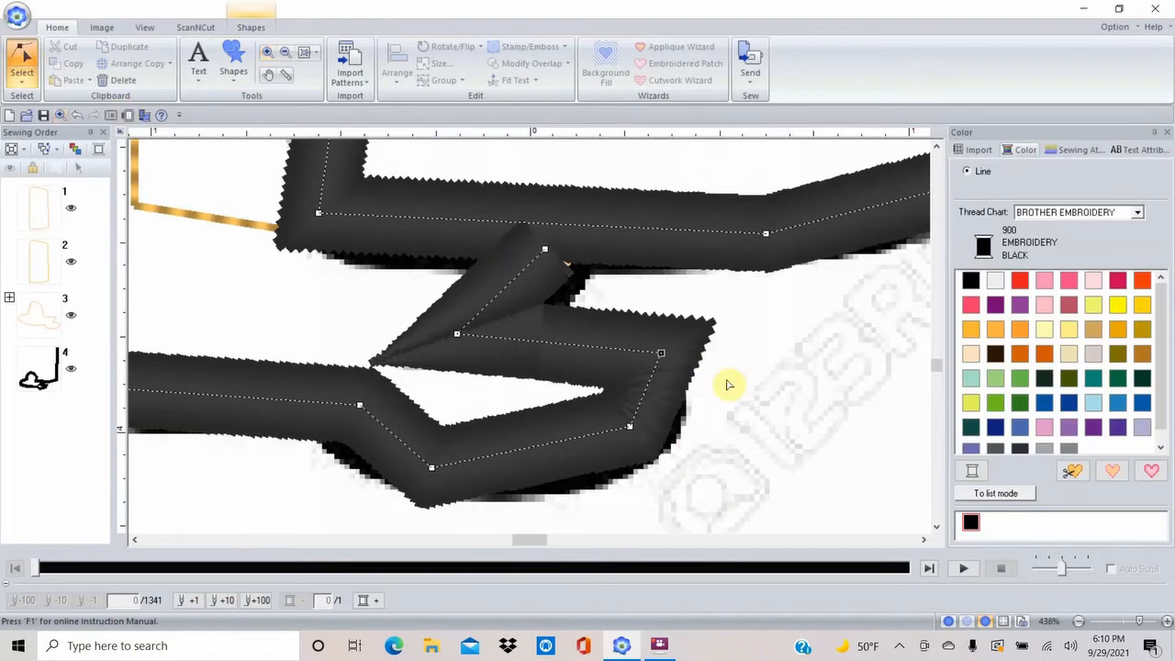
left_click(646, 397)
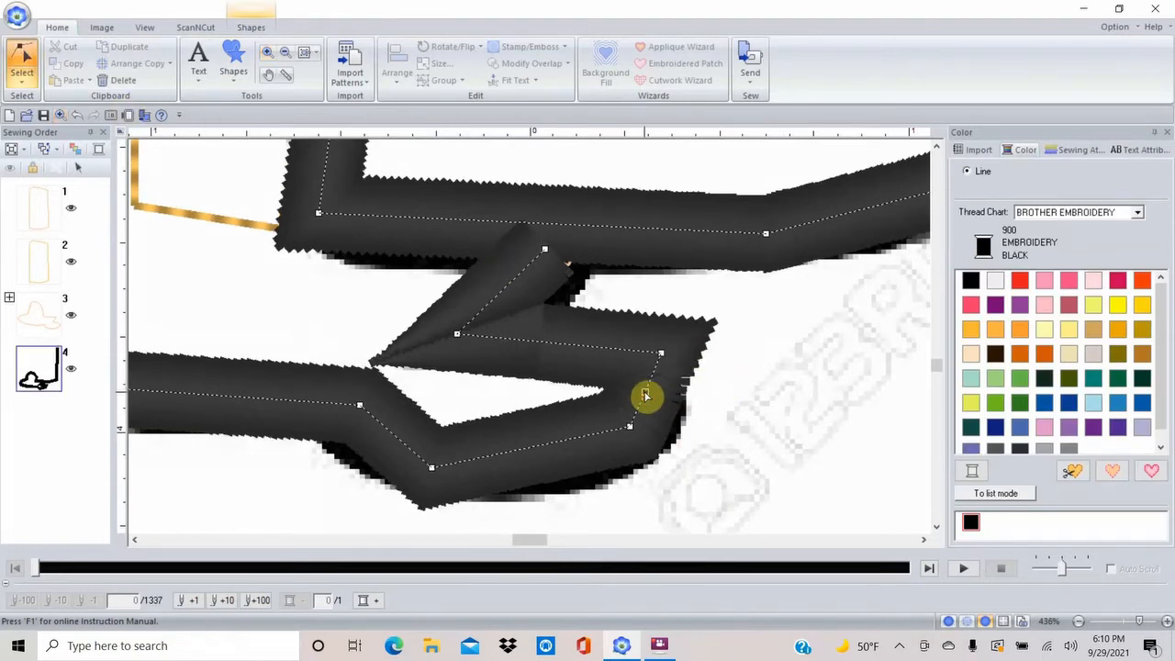
left_click_drag(646, 395, 664, 401)
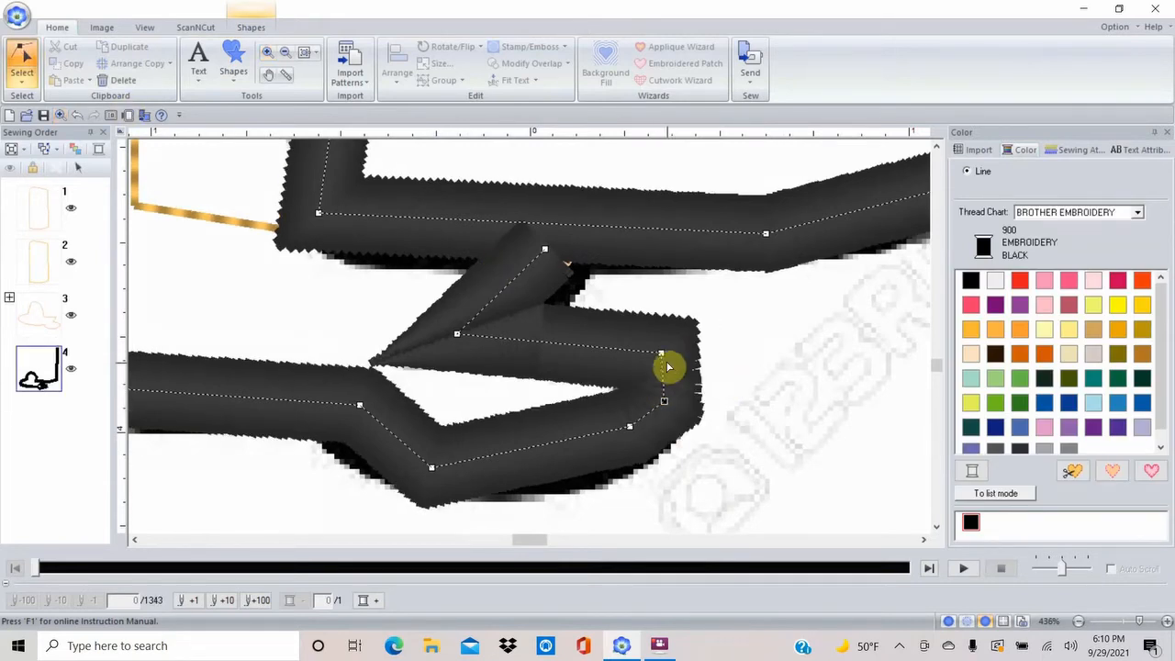
left_click(558, 441)
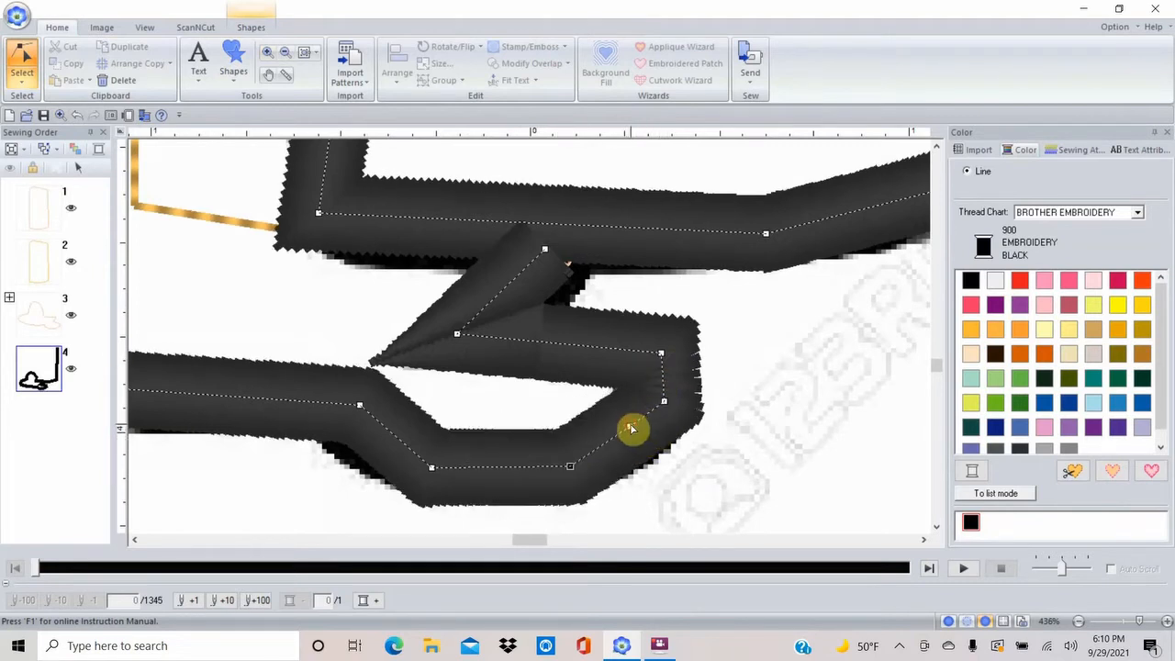
left_click_drag(630, 426, 637, 439)
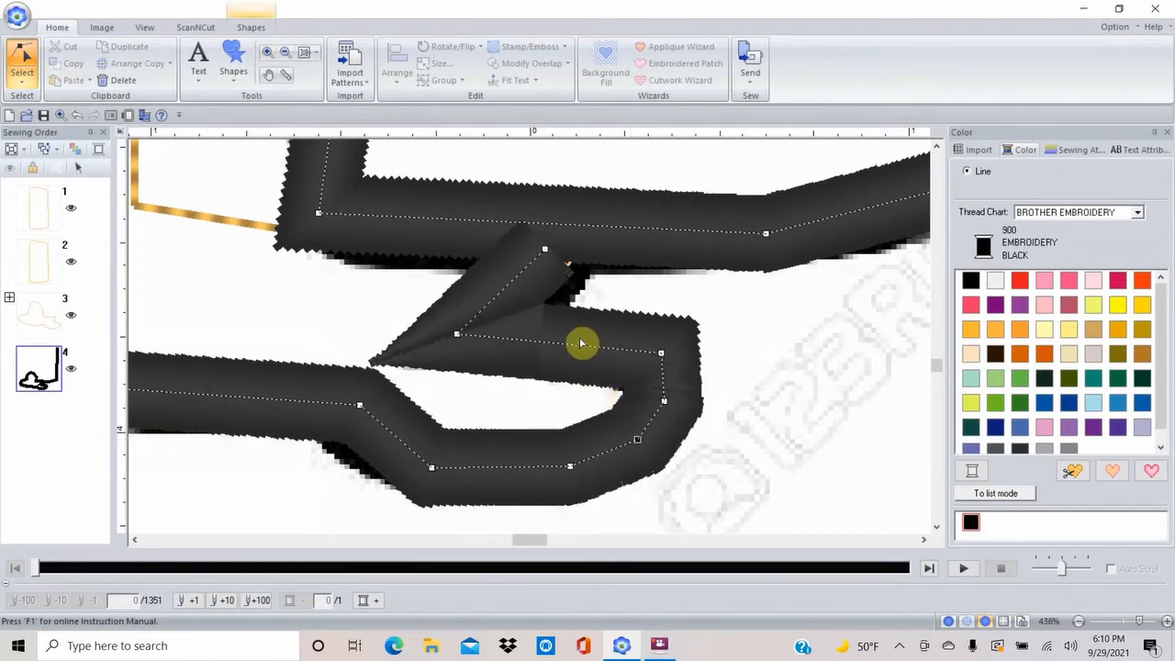
Reshape the upper edge of the puddle's right-hand tail into a curve by adding and repositioning points
left_click(576, 344)
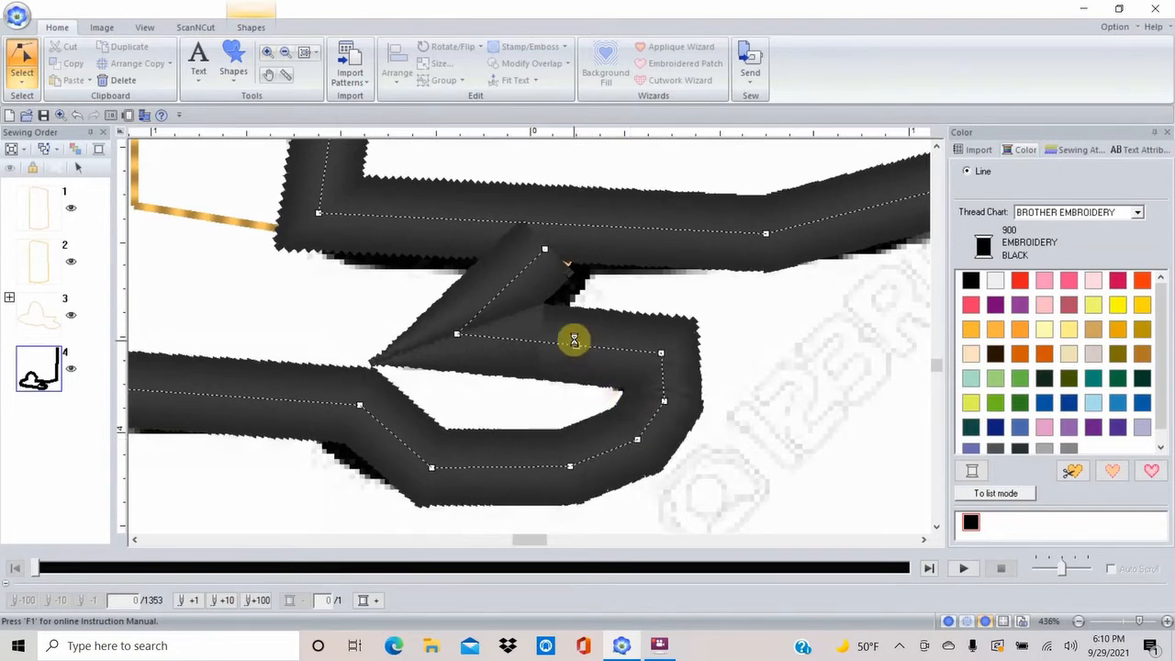
left_click(575, 345)
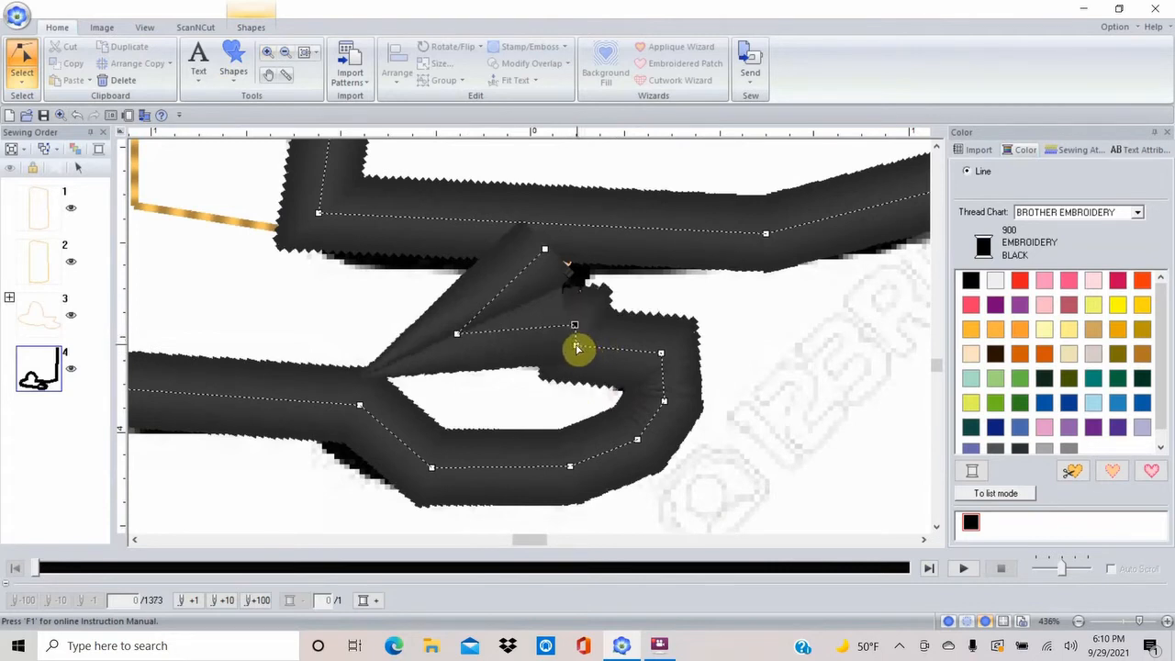
left_click(601, 335)
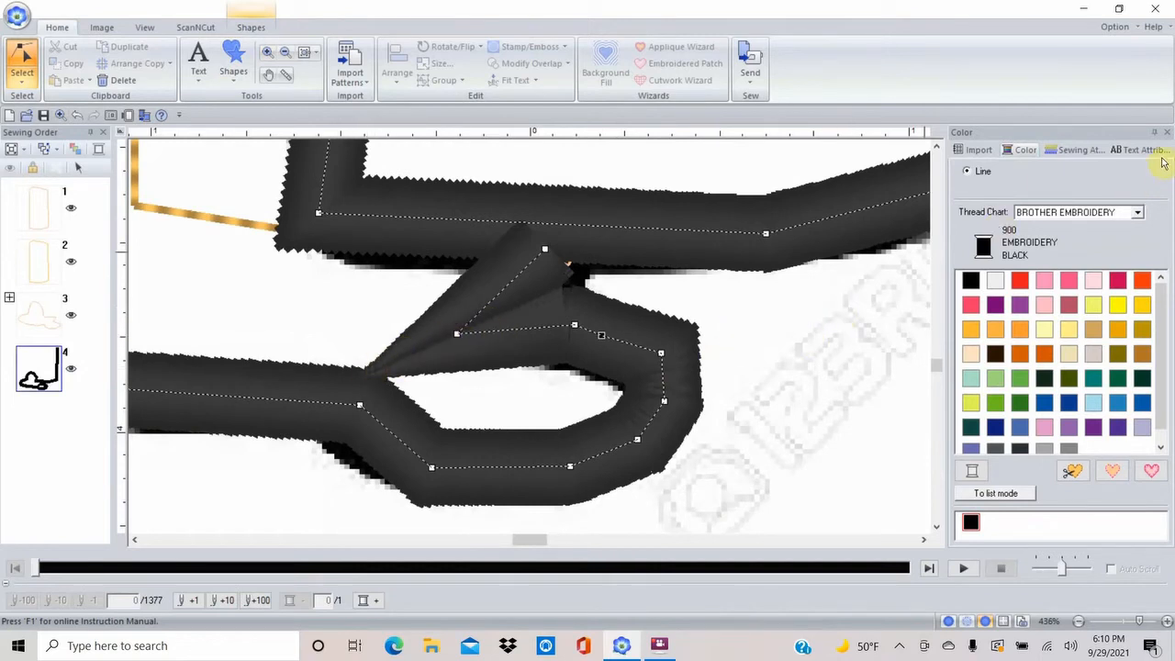
Try the zigzag line with sharp corners turned off, and restore the sharp corners setting
left_click(1069, 151)
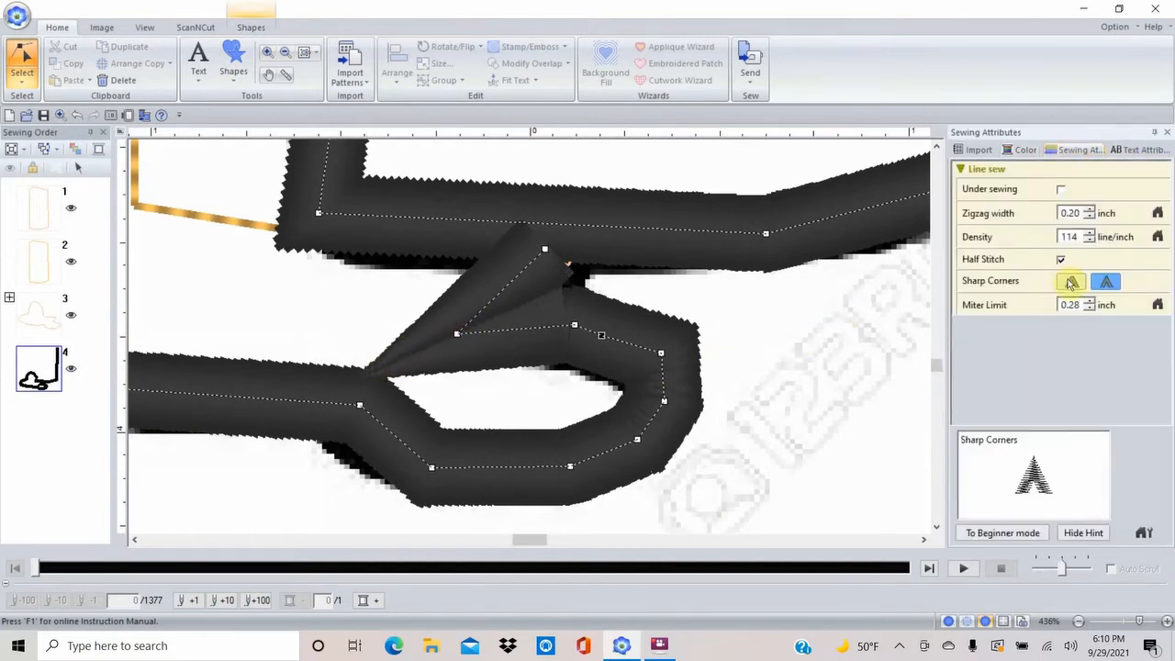
left_click(1073, 283)
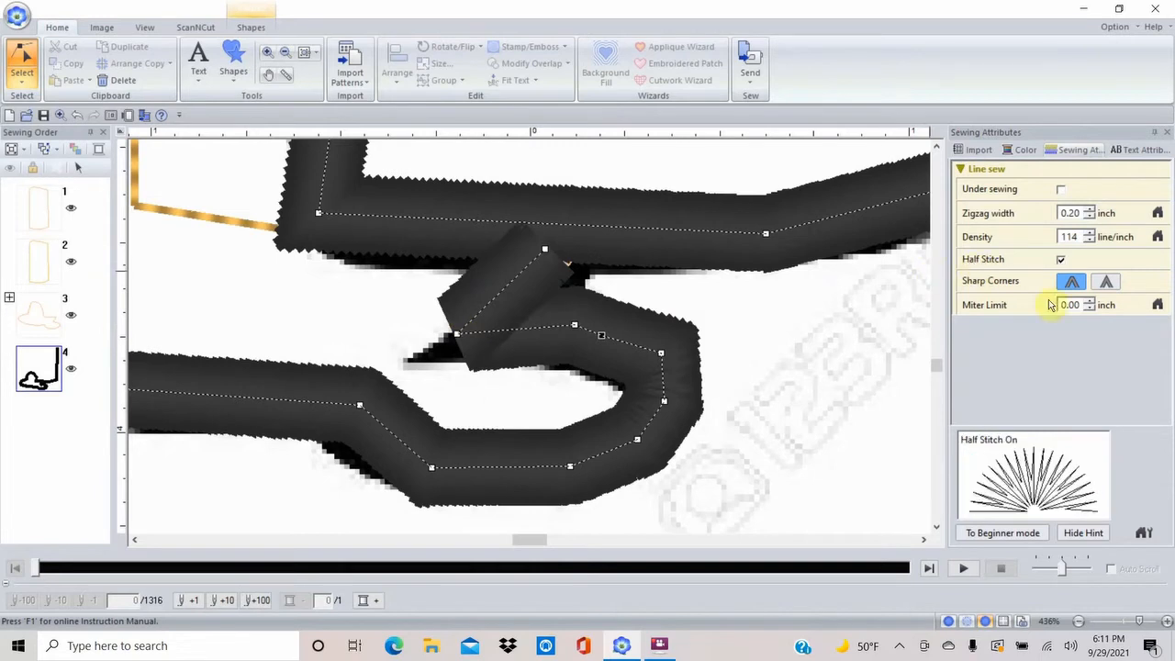
left_click(1106, 282)
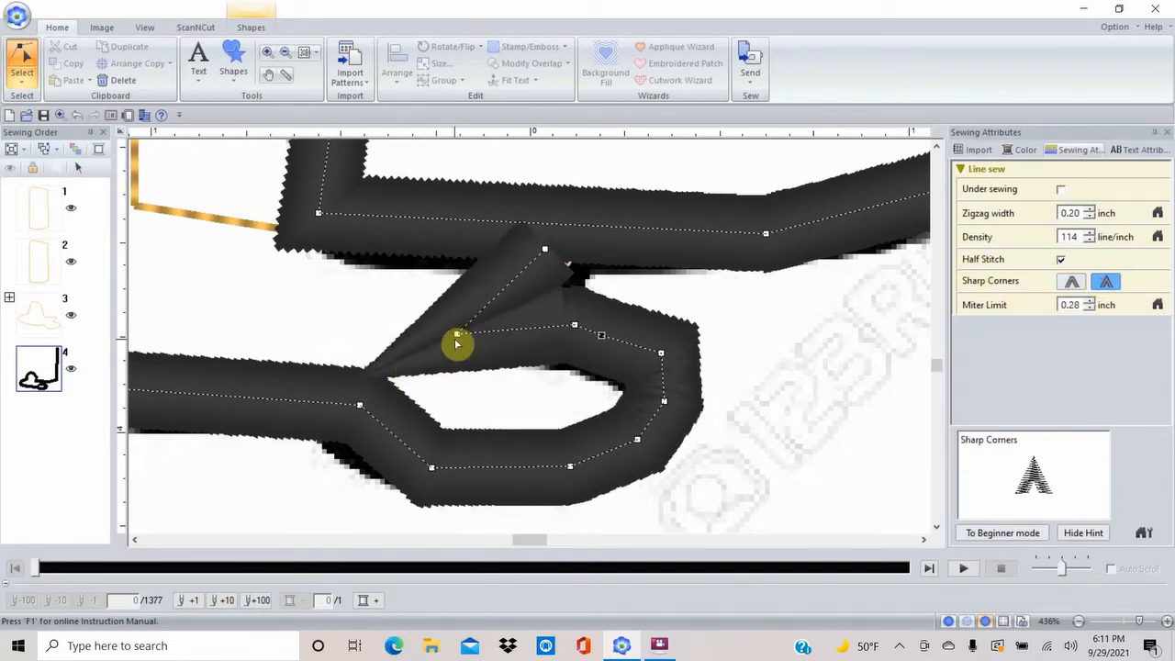
Move the tail's sharp inner corner point inward and smooth the bend along the puddle's lower edge with an added point
left_click_drag(456, 333, 493, 322)
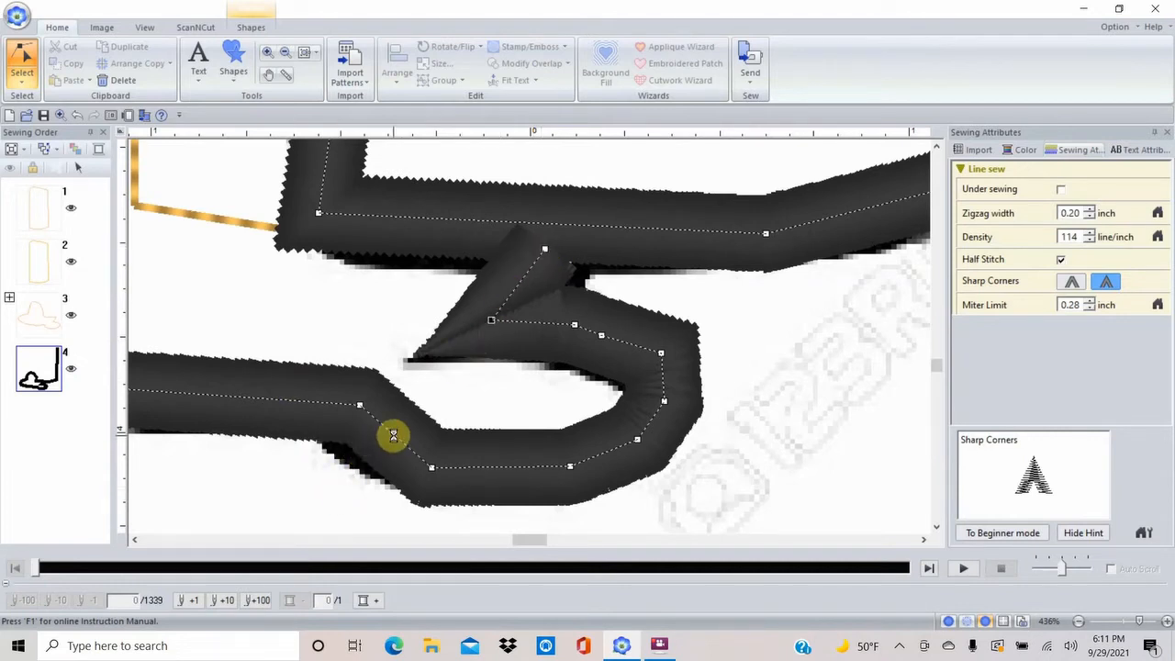
left_click(392, 437)
mouse_move(390, 441)
left_mouse_down()
mouse_move(381, 459)
mouse_move(375, 451)
left_mouse_up()
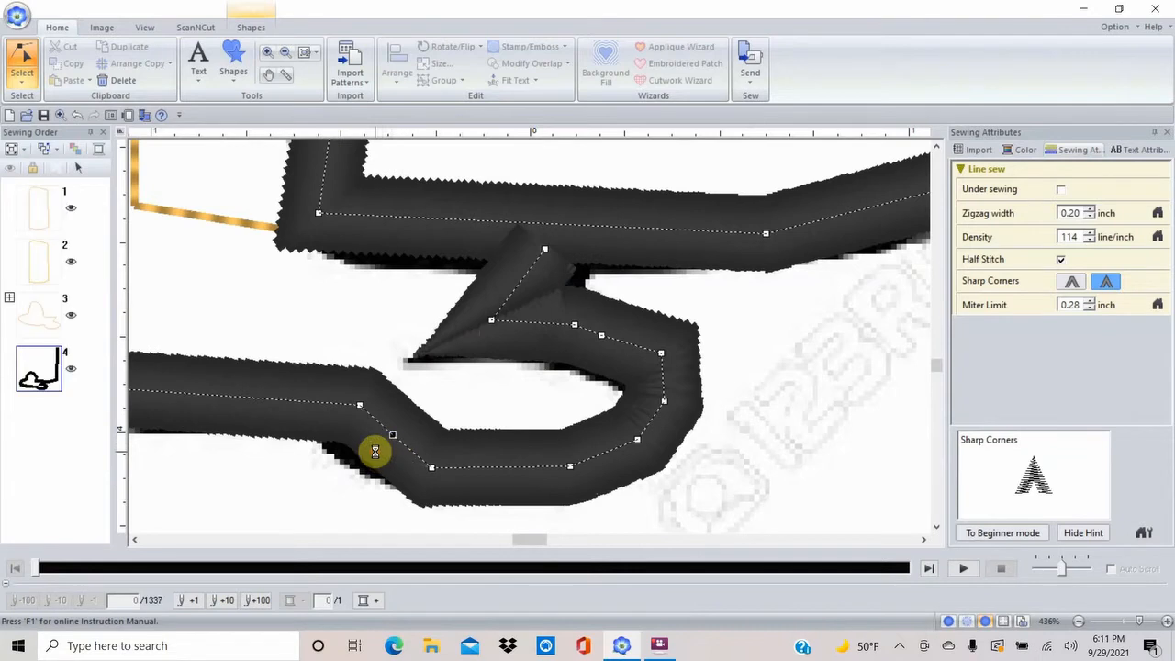
left_click_drag(360, 408, 328, 408)
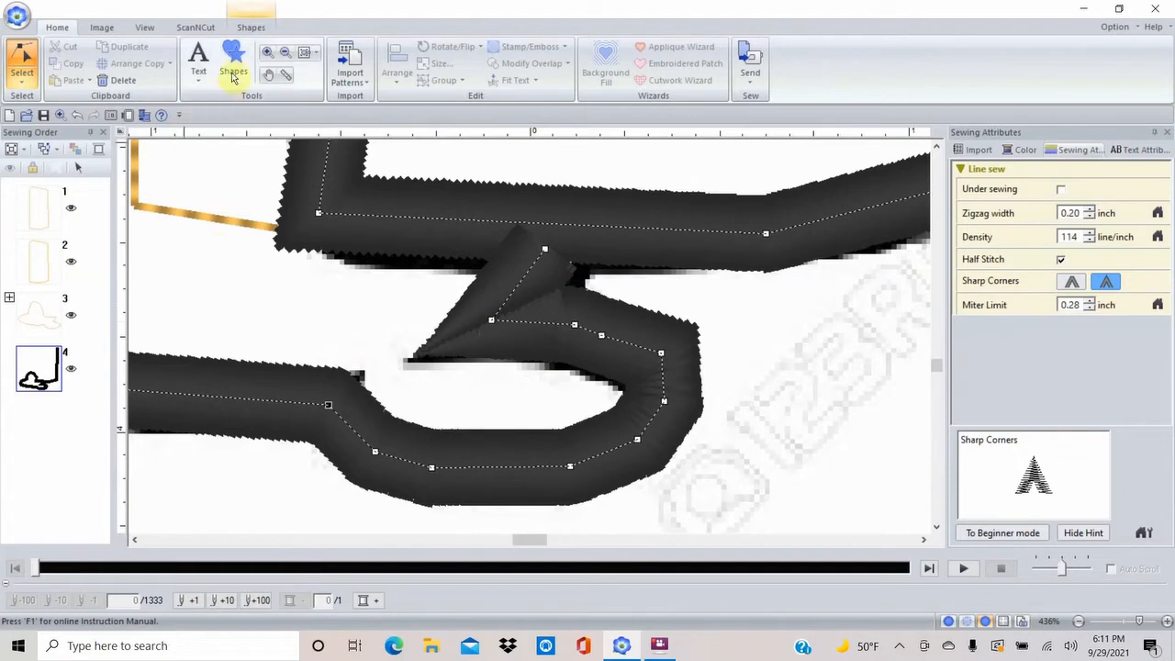
Draw an open straight zigzag line along the candle's left edge, from the wax mound up to the left-hand drip
left_click(307, 53)
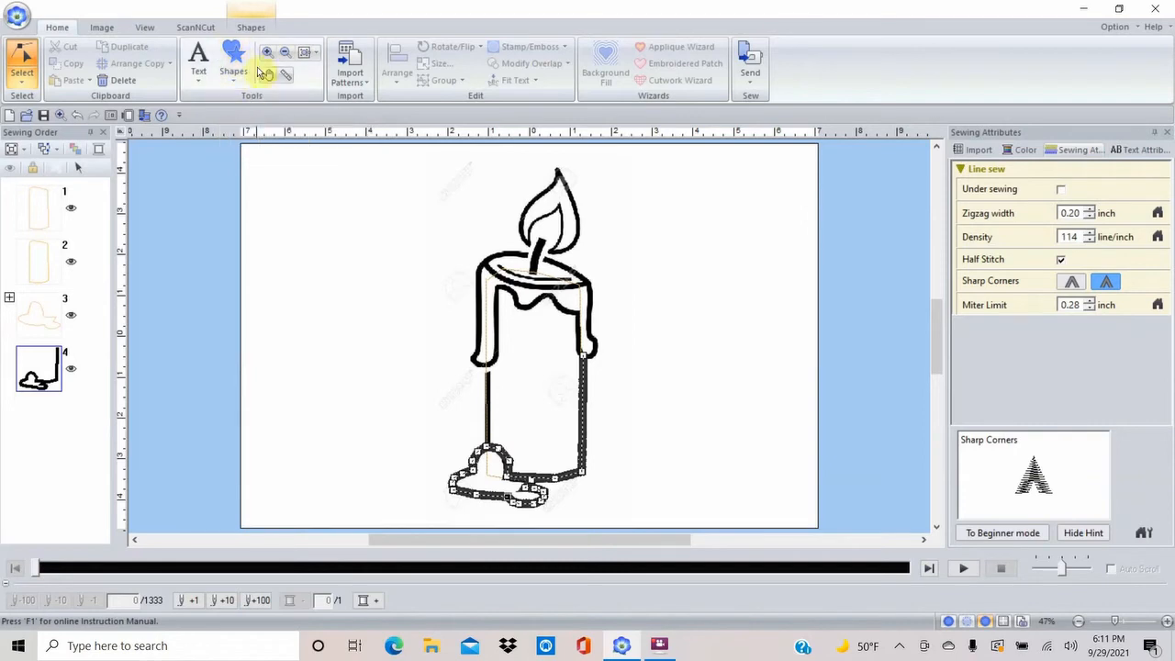
left_click(233, 57)
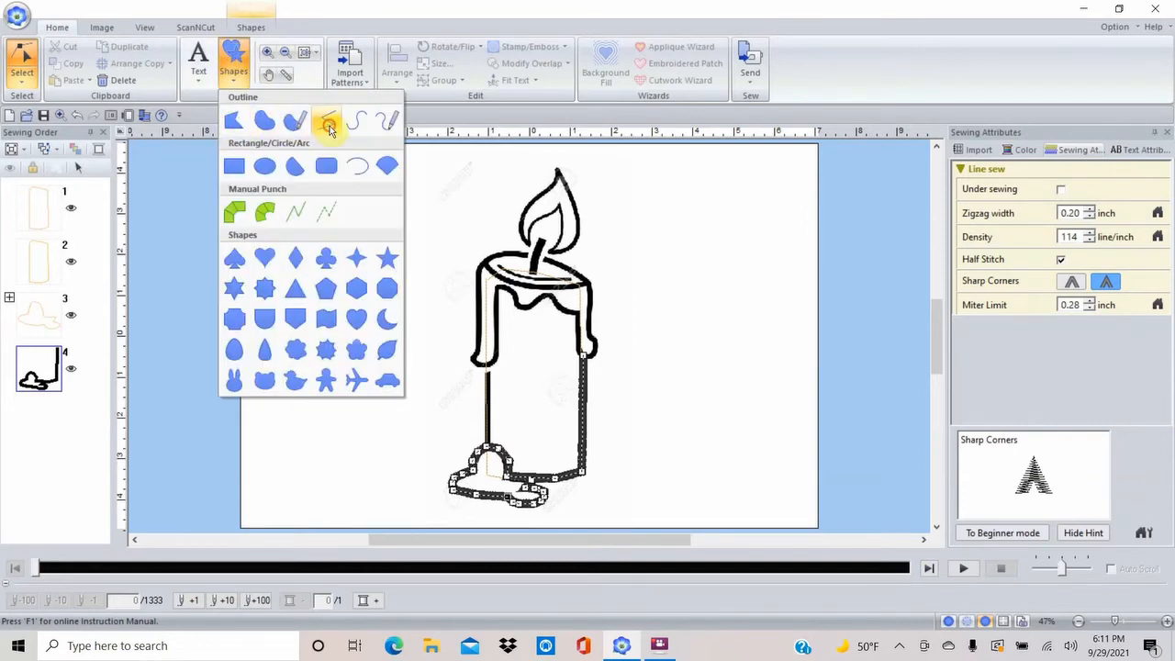
left_click(330, 131)
left_click(493, 451)
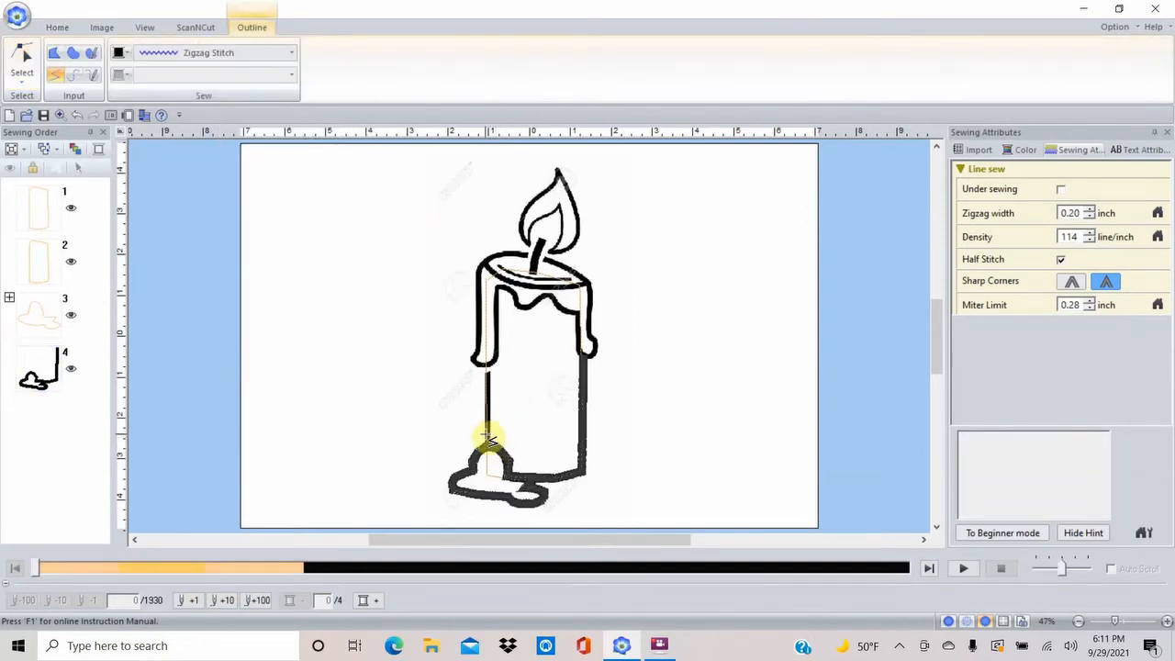
left_click(491, 443)
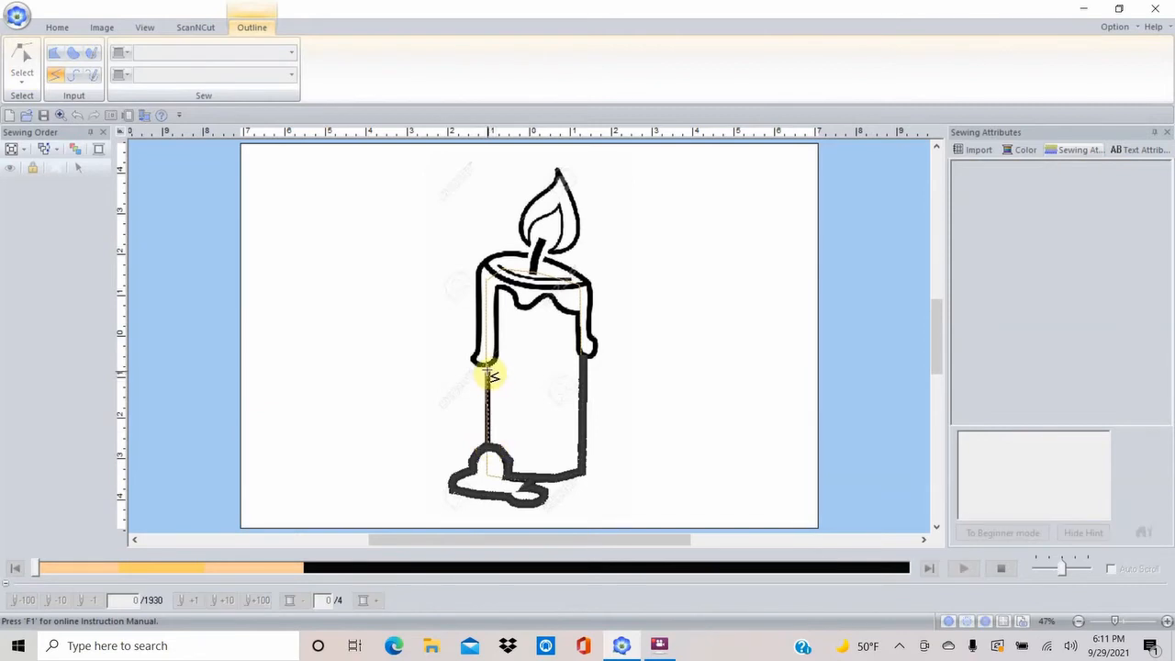
double_click(489, 366)
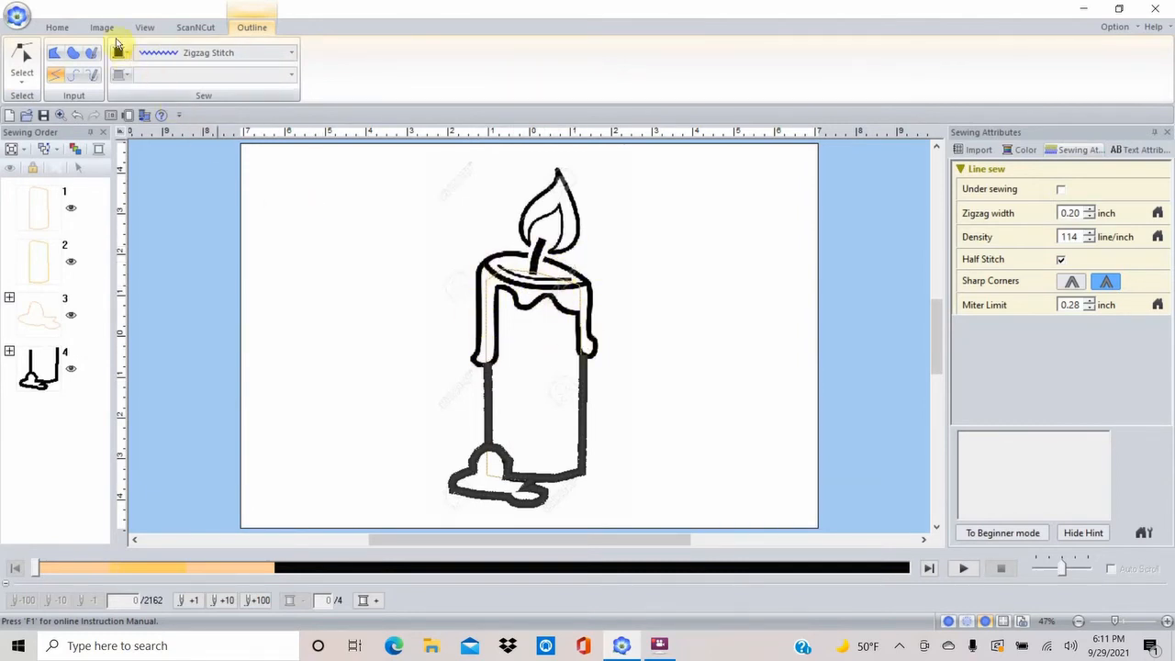
Draw a closed straight-line outline around the melted wax, following the candle's top rim and the drips down both sides
left_click(55, 27)
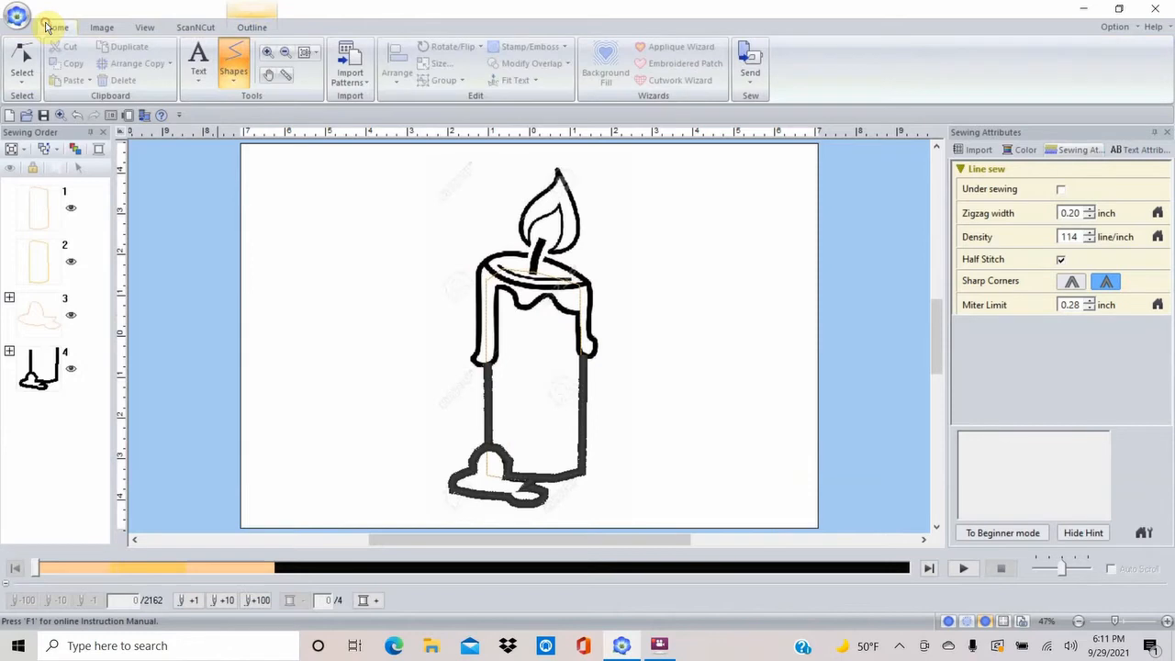
left_click(235, 71)
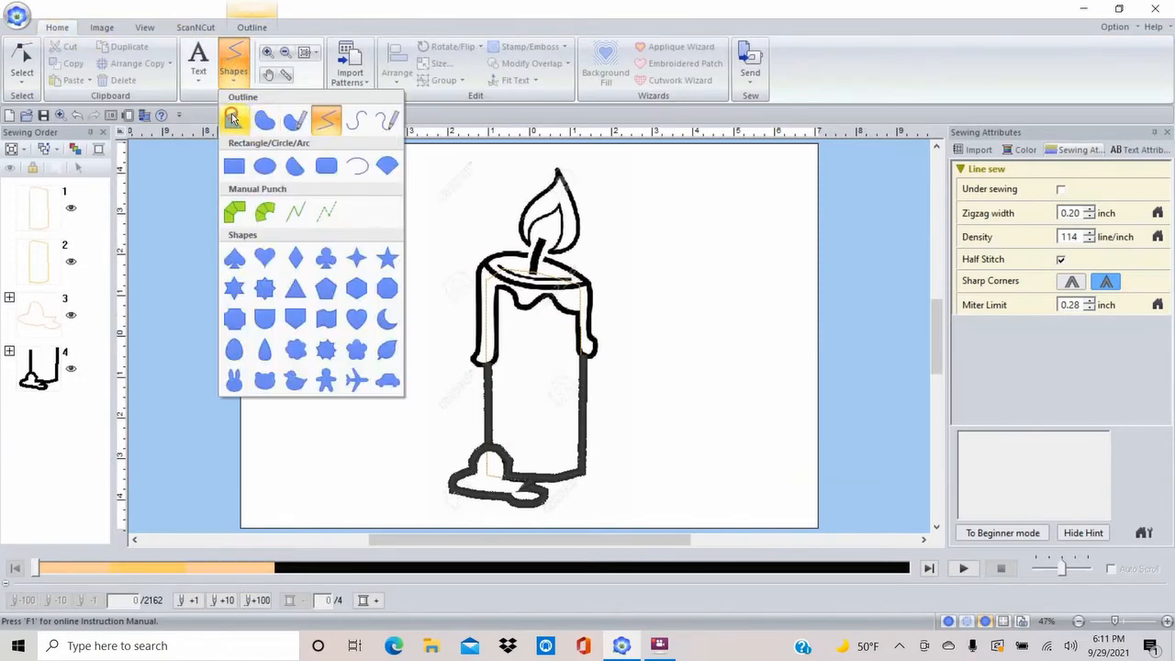
left_click(233, 121)
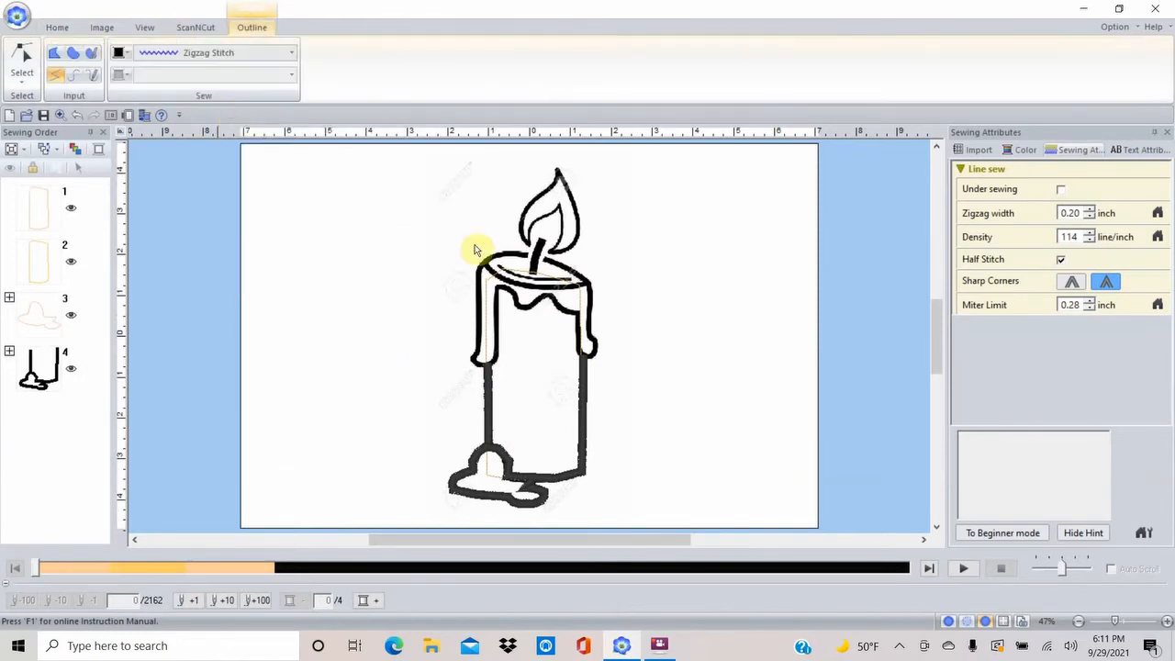
left_click(532, 259)
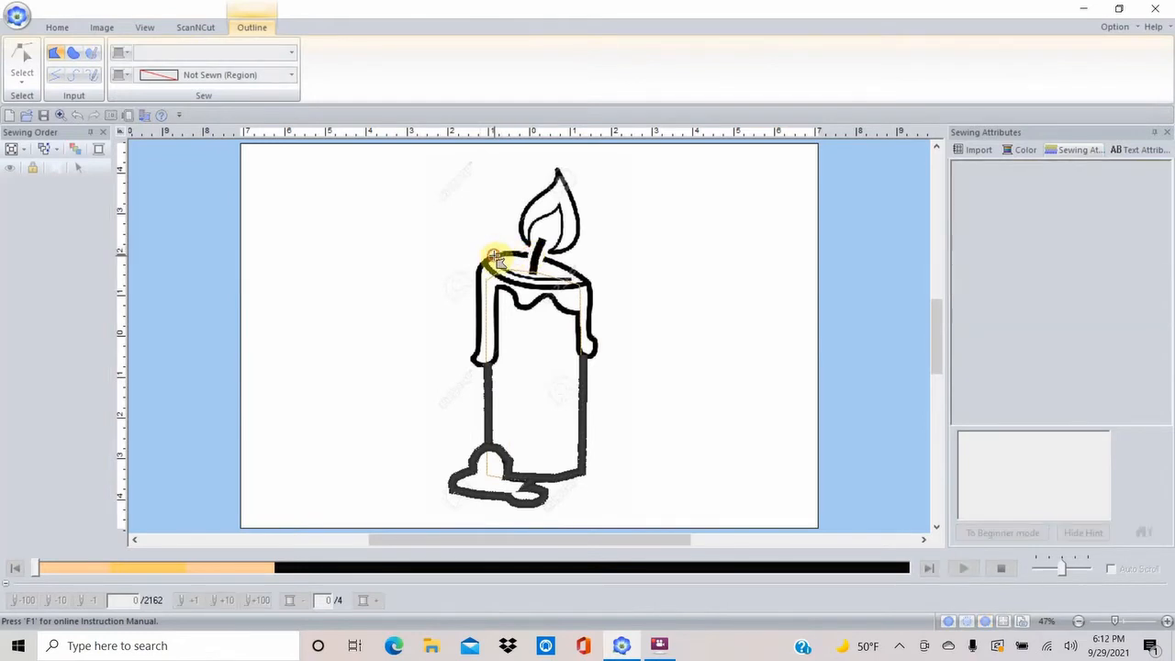
left_click(483, 265)
left_click(476, 289)
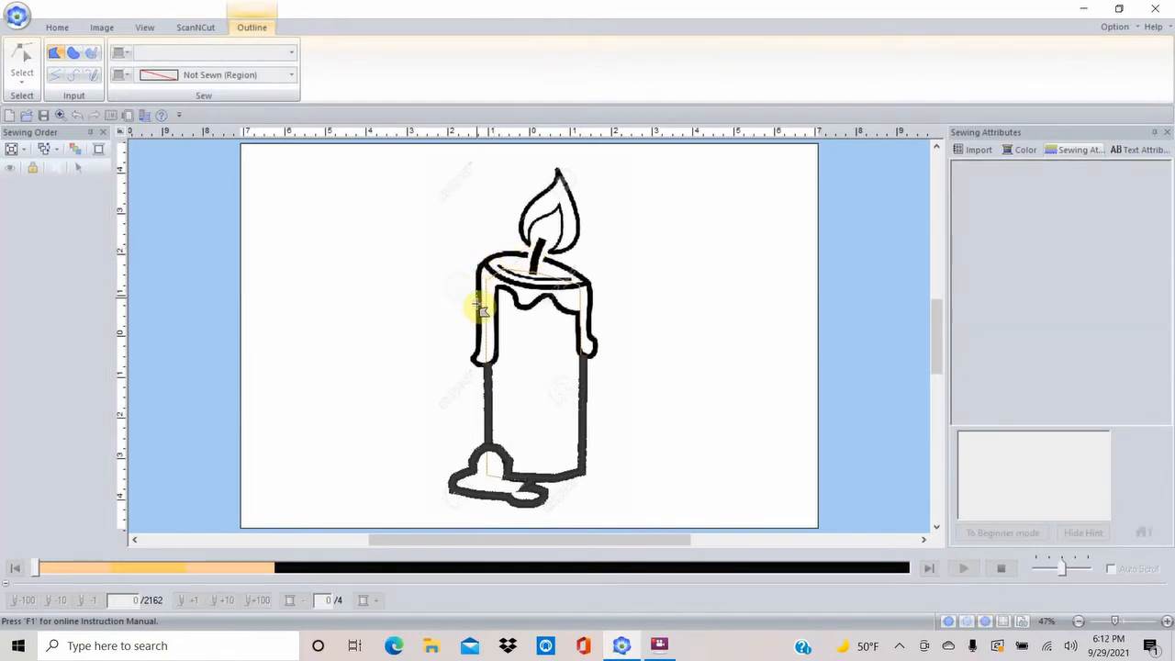
left_click(474, 348)
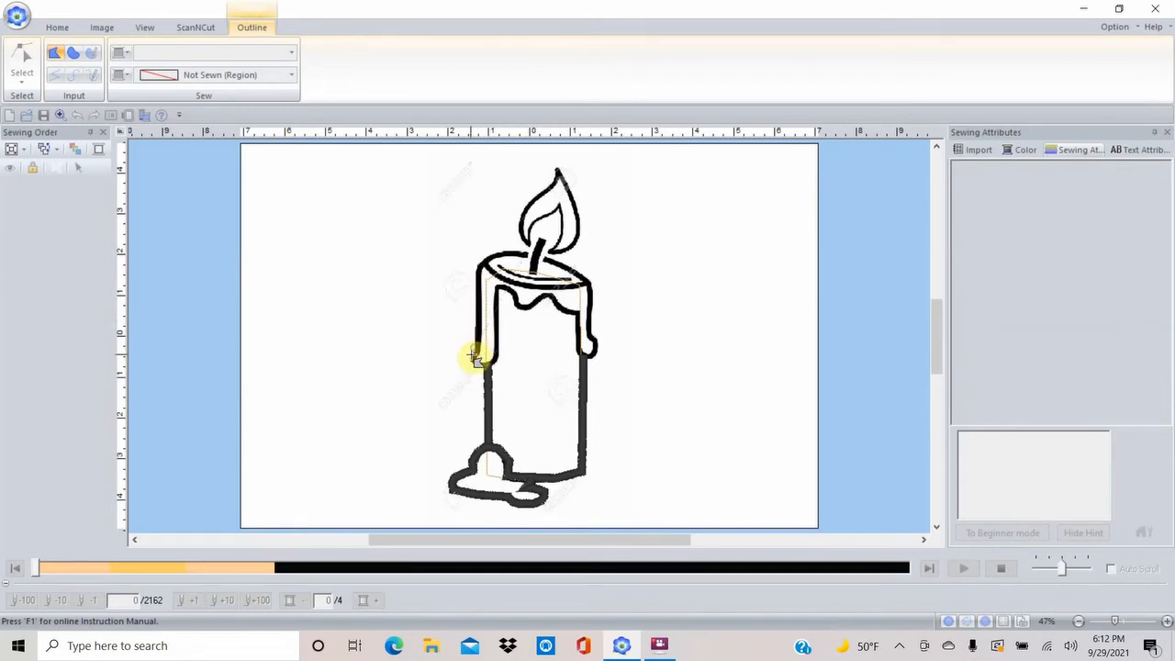
left_click(498, 351)
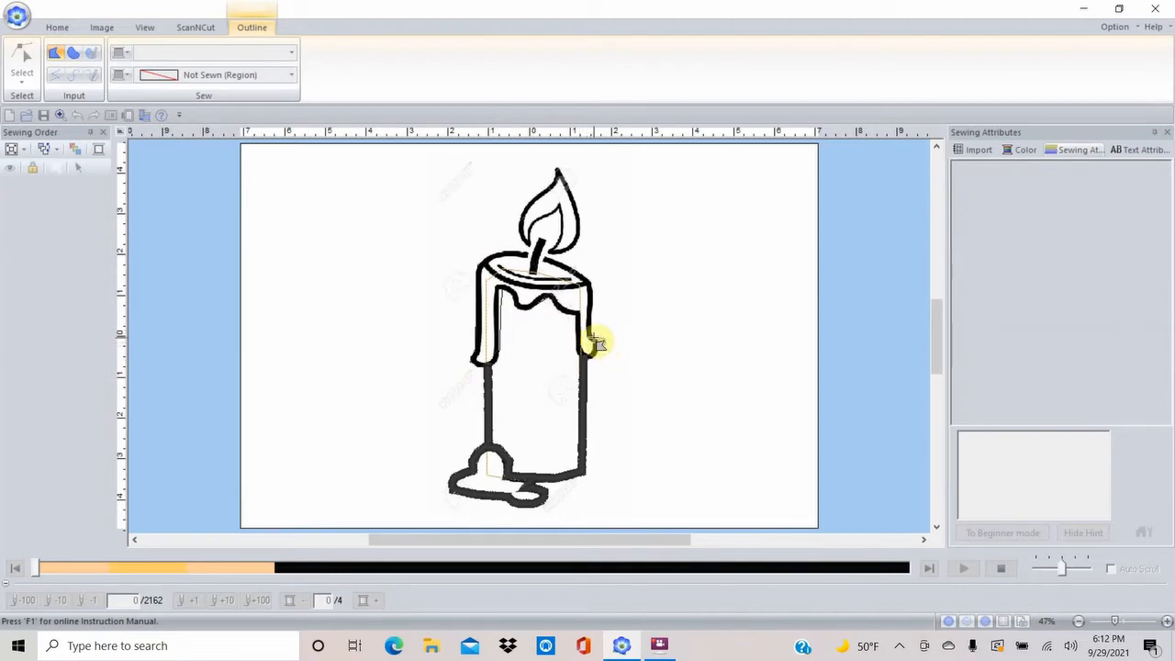
left_click(536, 259)
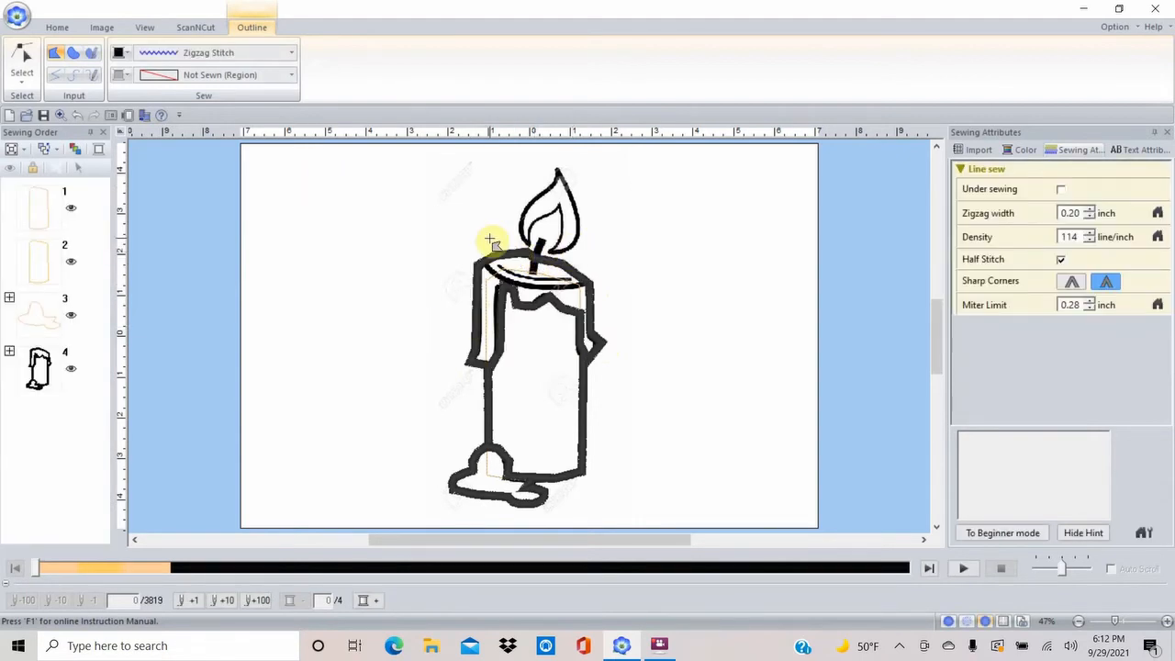
Nudge the melted-wax outline over the traced image and recolour its zigzag stitching red
left_click(58, 31)
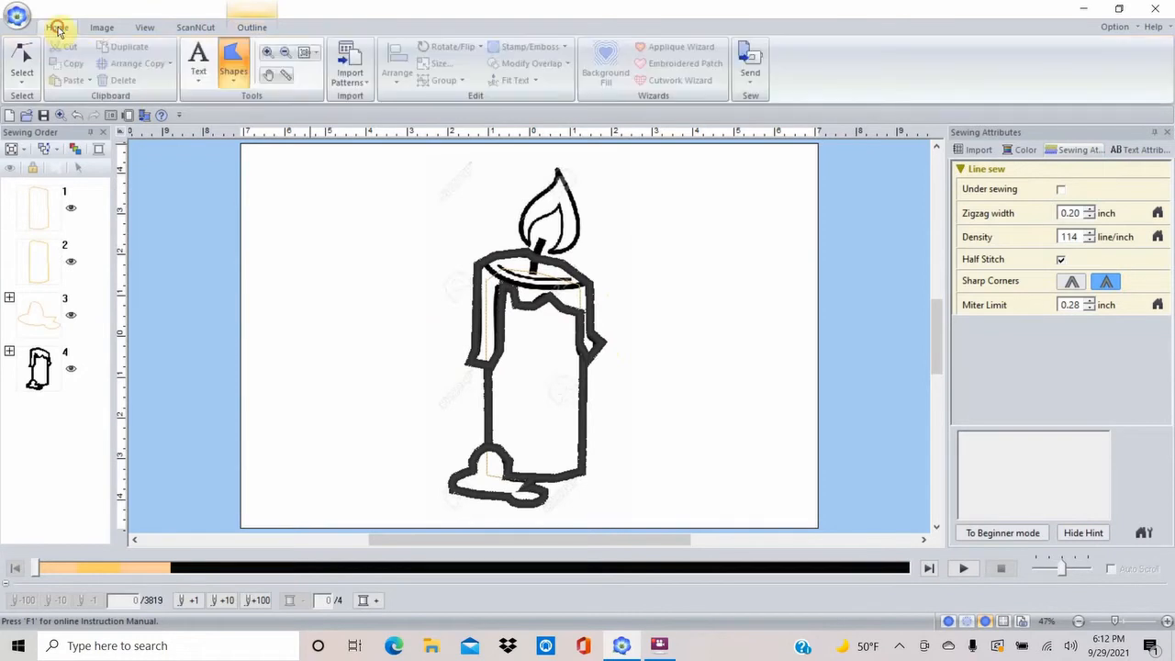
left_click(267, 52)
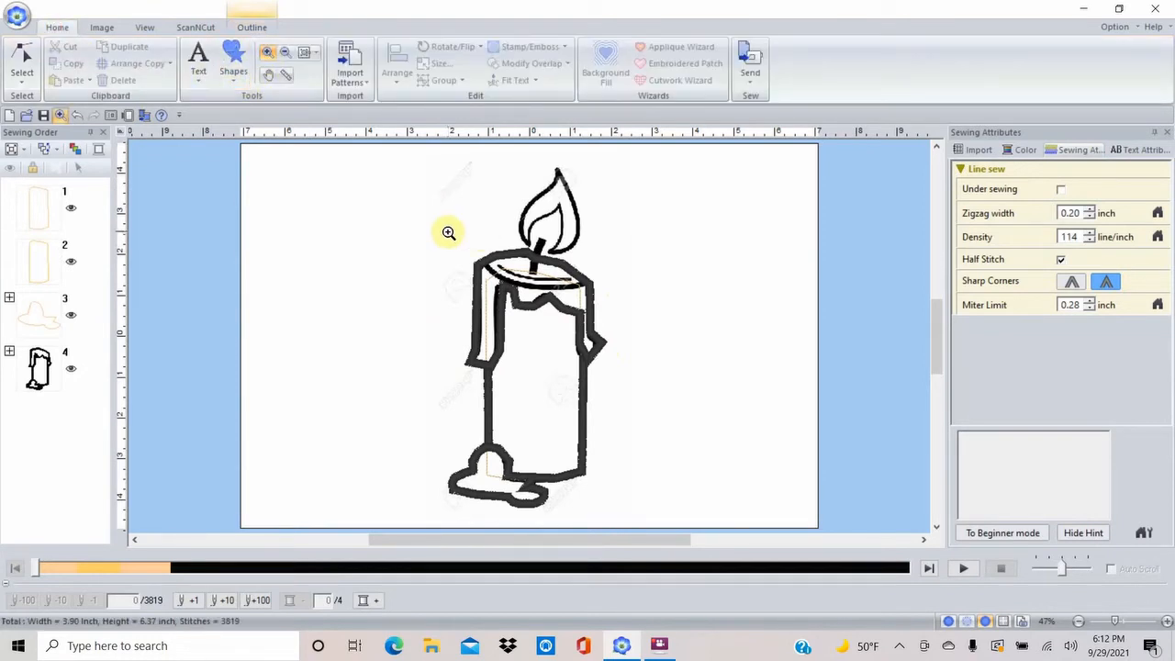
left_click_drag(449, 230, 632, 370)
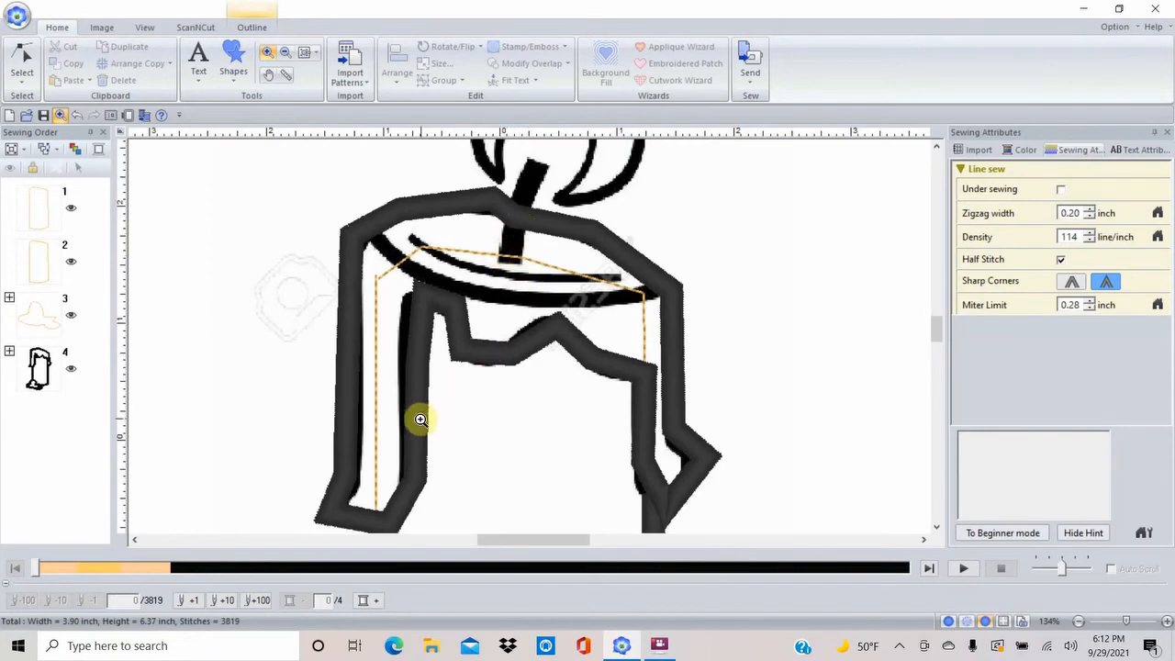
left_click(23, 84)
left_click(23, 119)
left_click(347, 242)
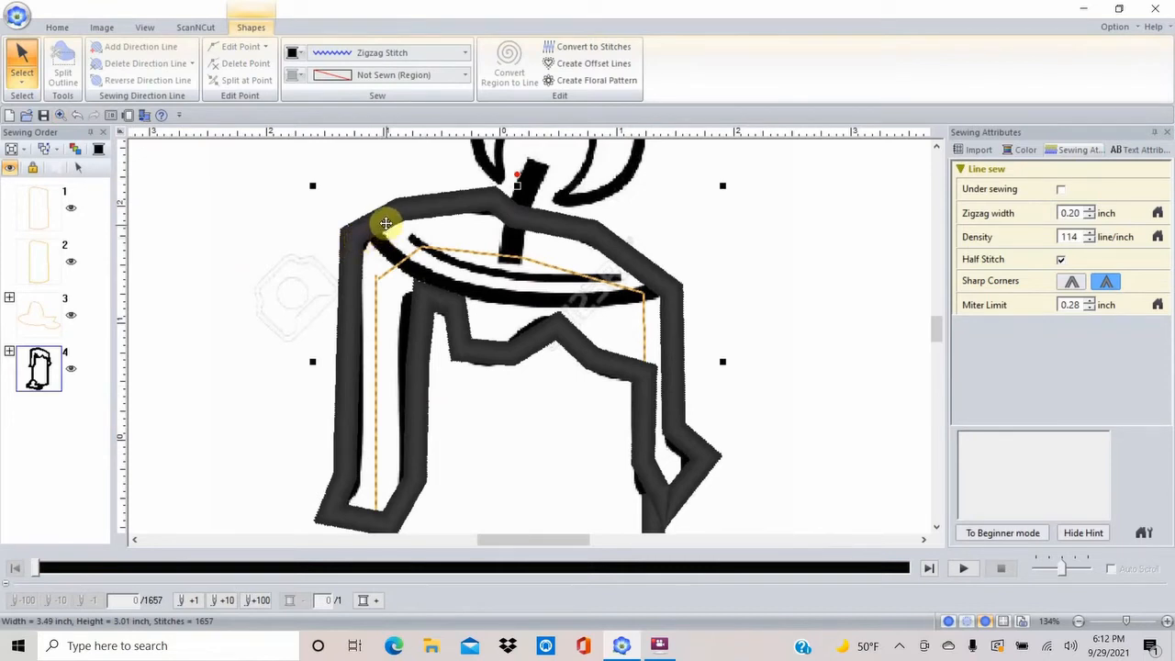
mouse_move(385, 221)
left_mouse_down()
mouse_move(265, 215)
mouse_move(224, 180)
mouse_move(320, 184)
mouse_move(389, 205)
mouse_move(385, 216)
left_mouse_up()
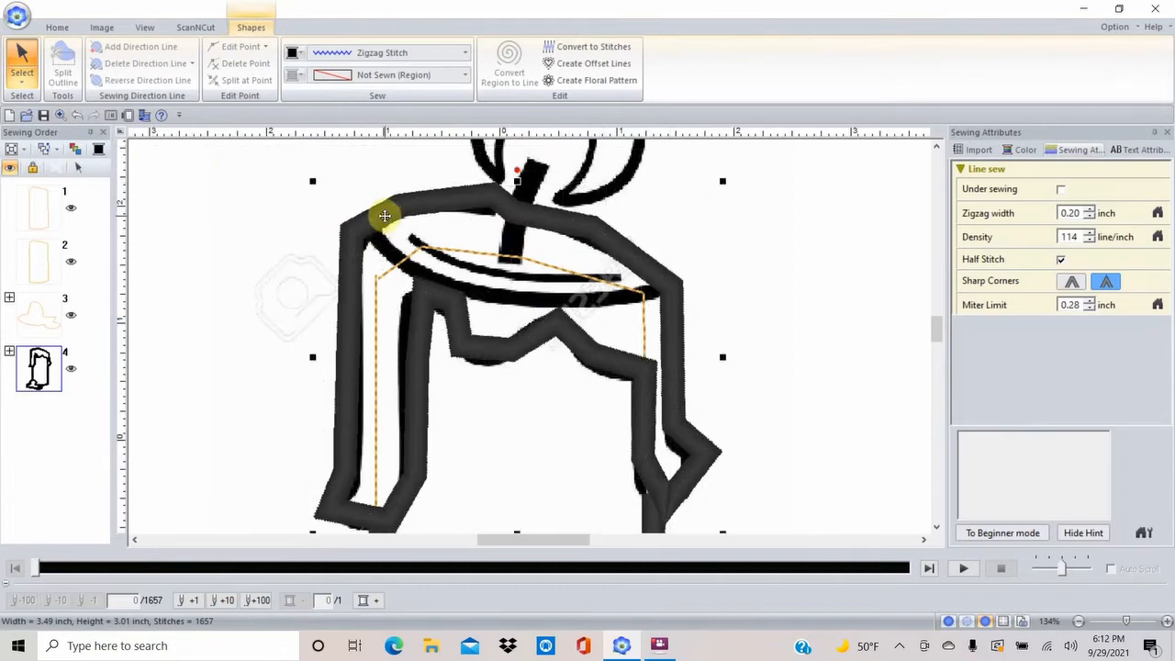
left_click(294, 52)
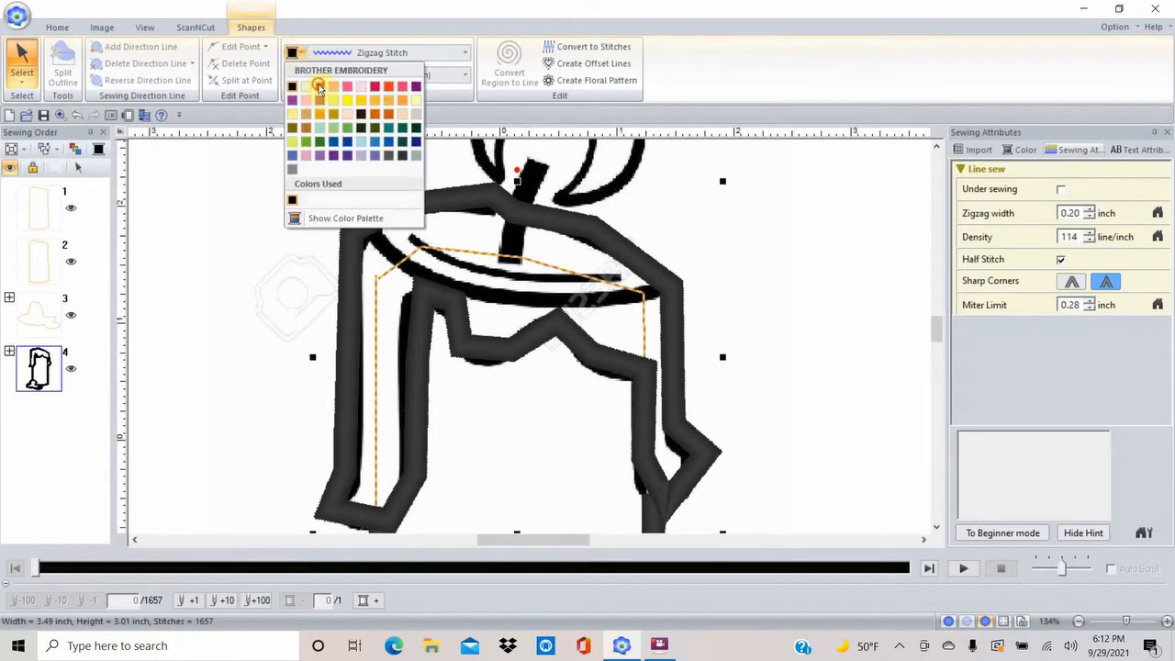
left_click(319, 87)
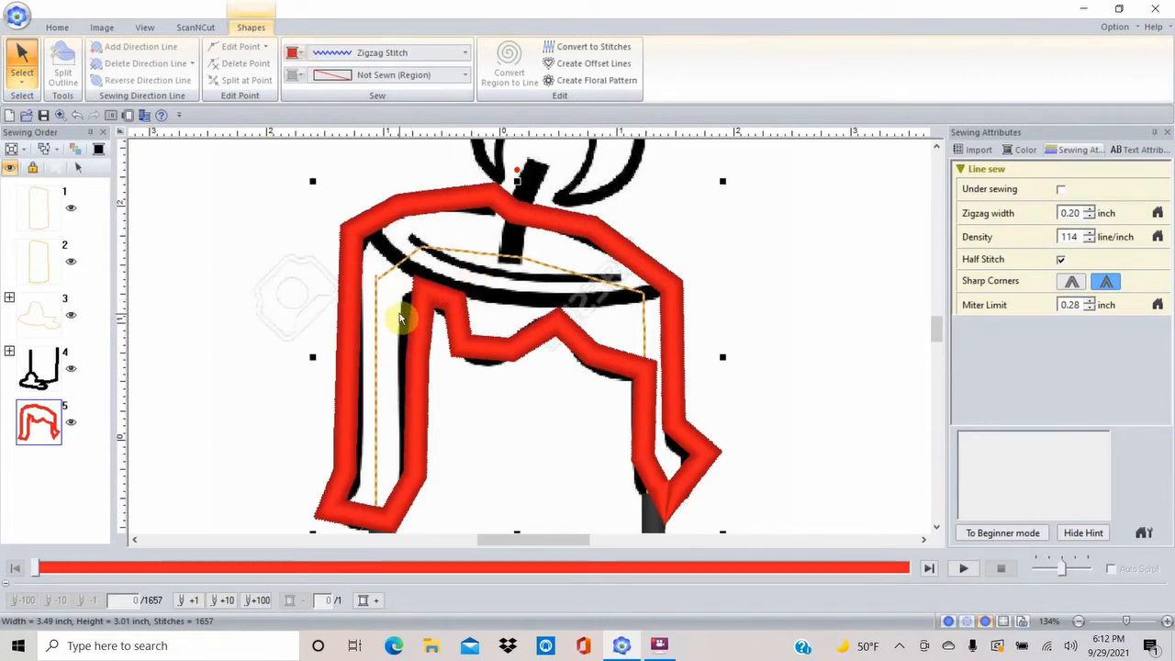
left_click_drag(445, 299, 442, 305)
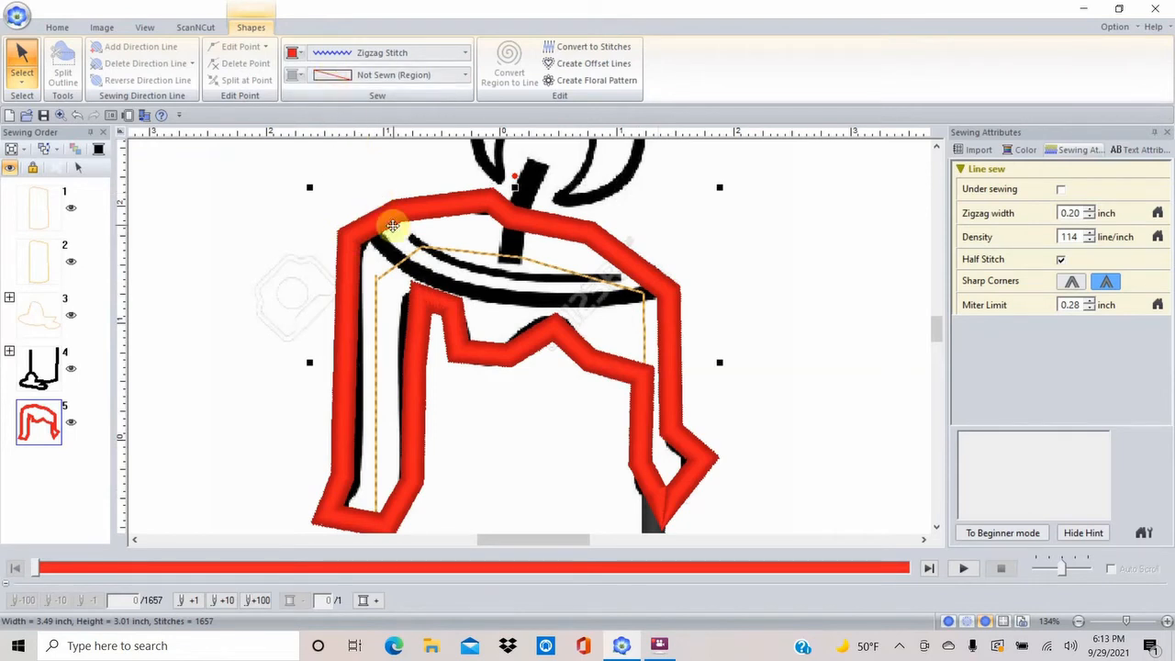
Change the wax outline to Running Stitch and replace it using the Applique Wizard with material, no tack down, and a 0.20 inch zigzag covering
left_click(467, 55)
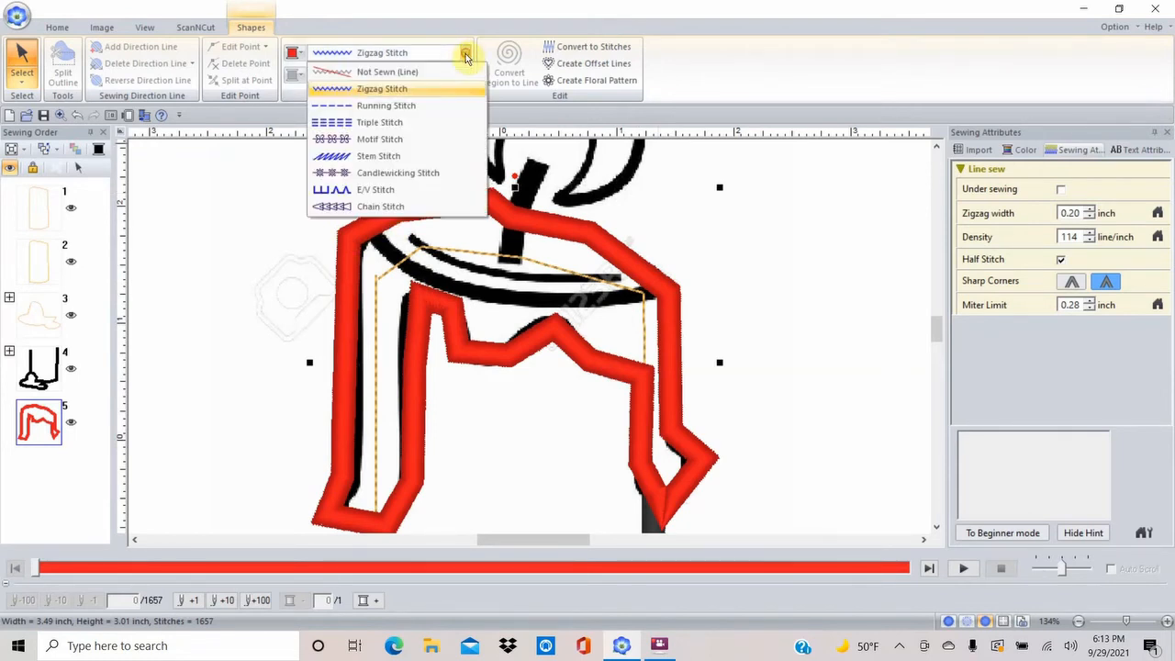
left_click(397, 107)
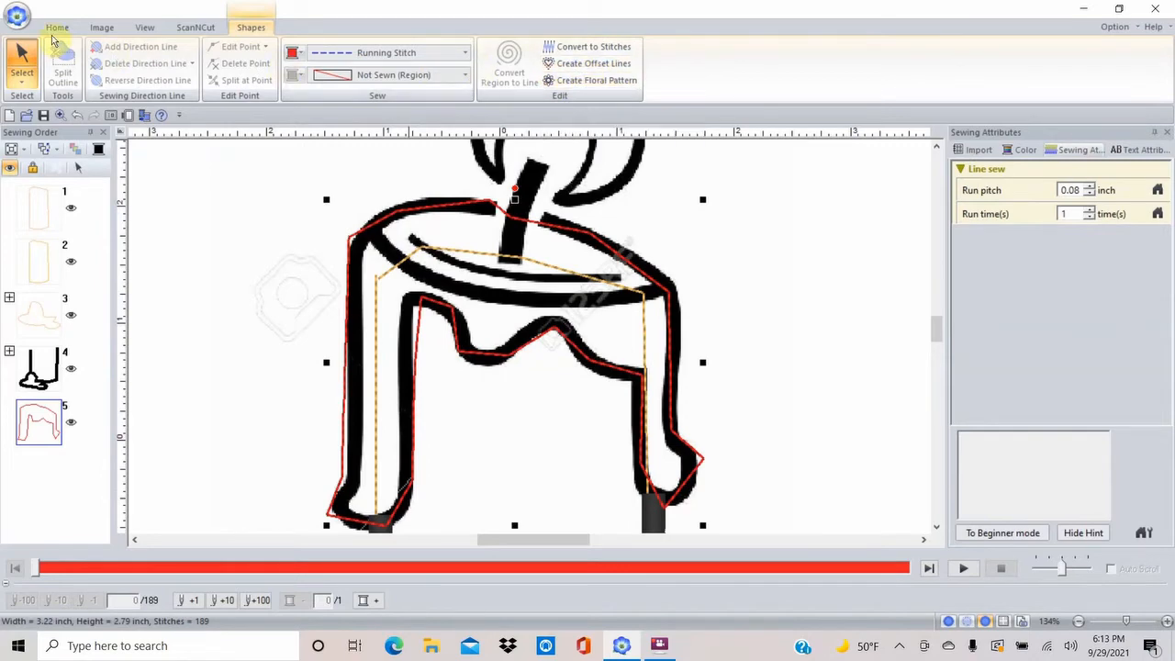
left_click(57, 27)
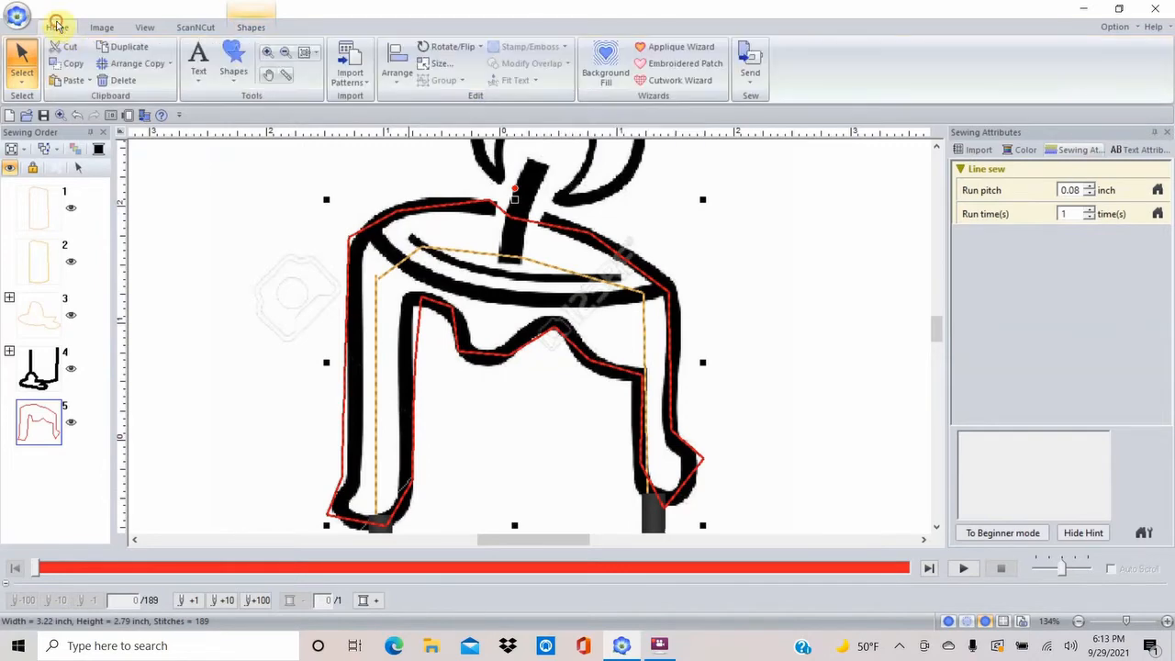
left_click(684, 47)
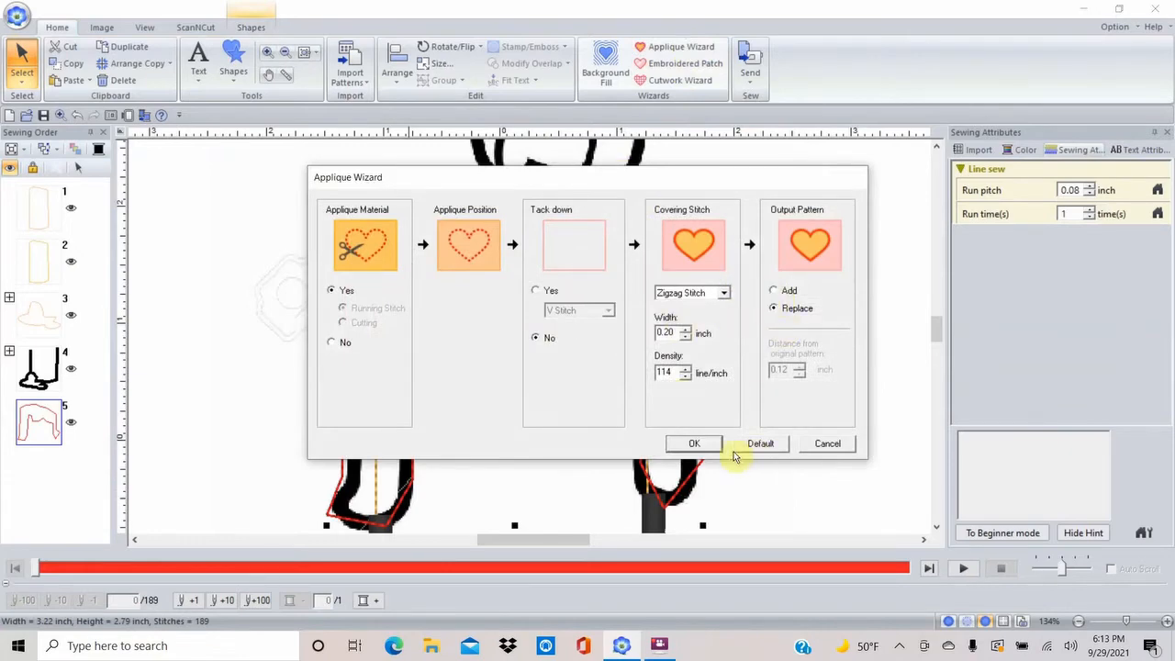
left_click(704, 443)
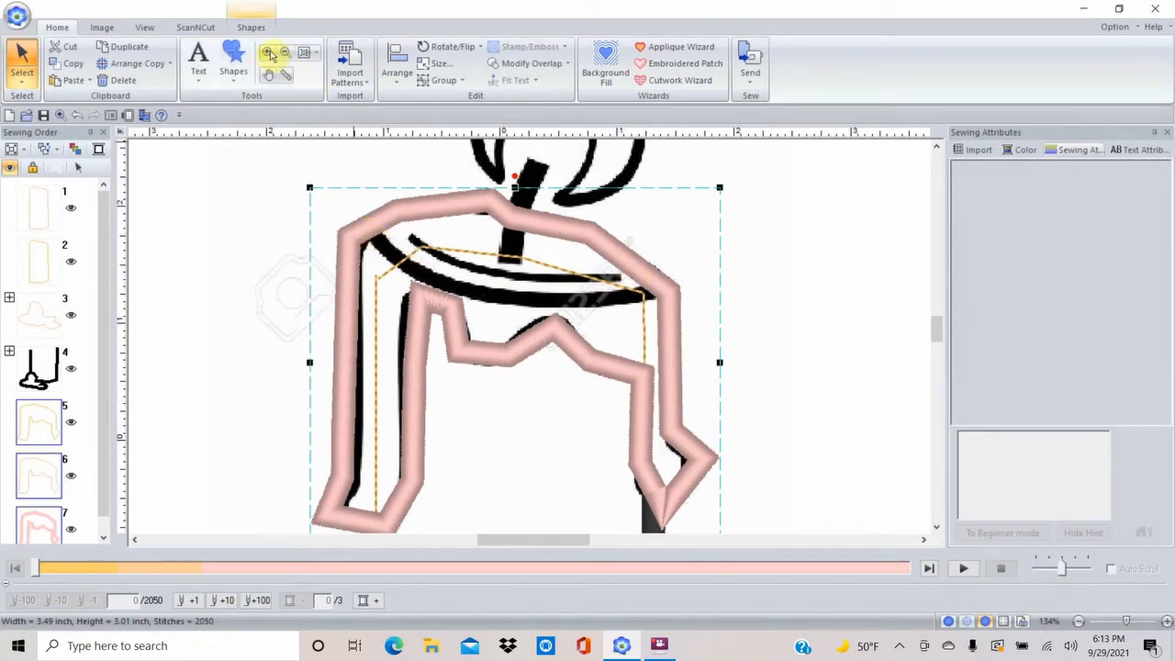
Draw two open straight-segment lines along the candle top's front rim and the shorter inner curve above it
left_click(232, 61)
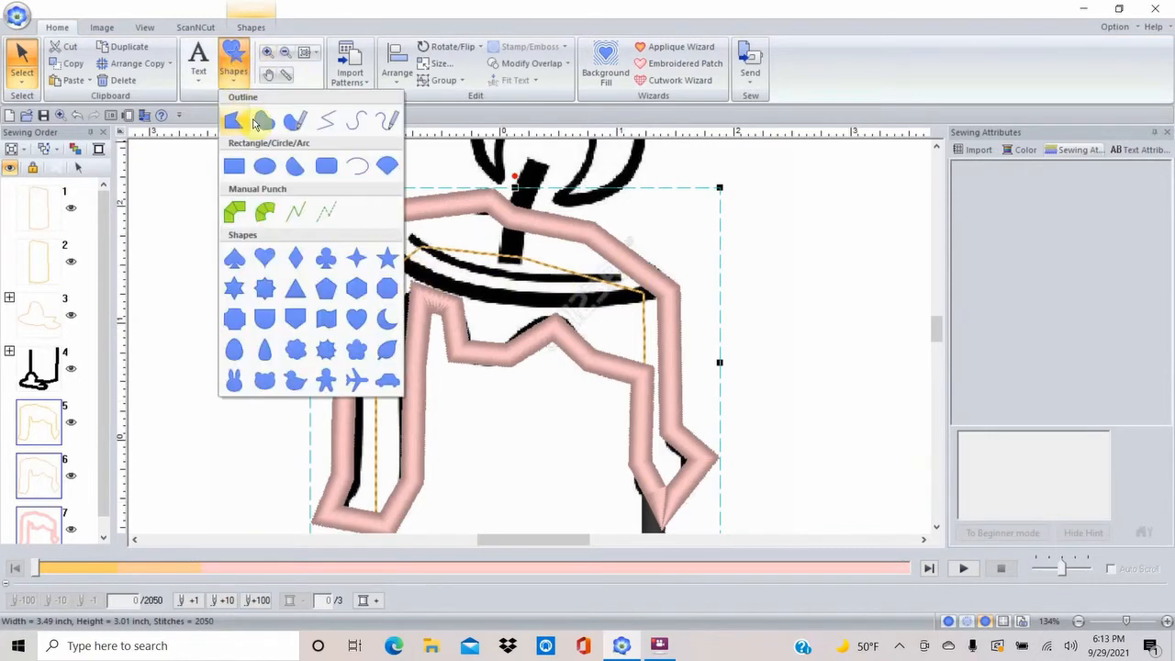
left_click(324, 121)
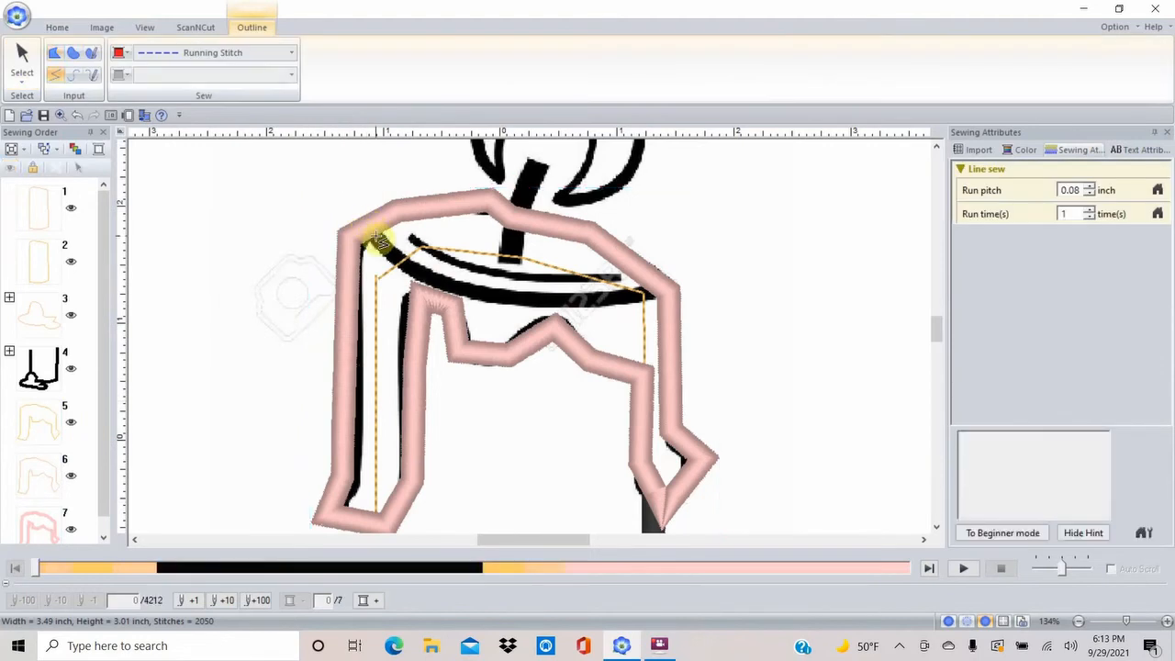
left_click(372, 240)
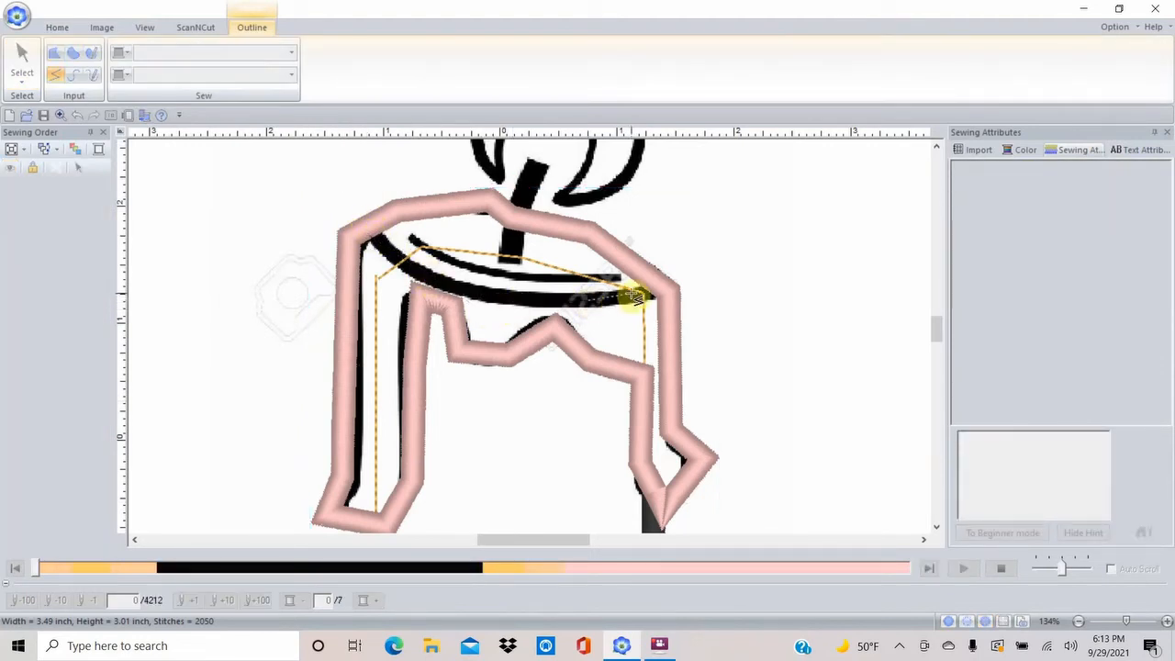
double_click(665, 292)
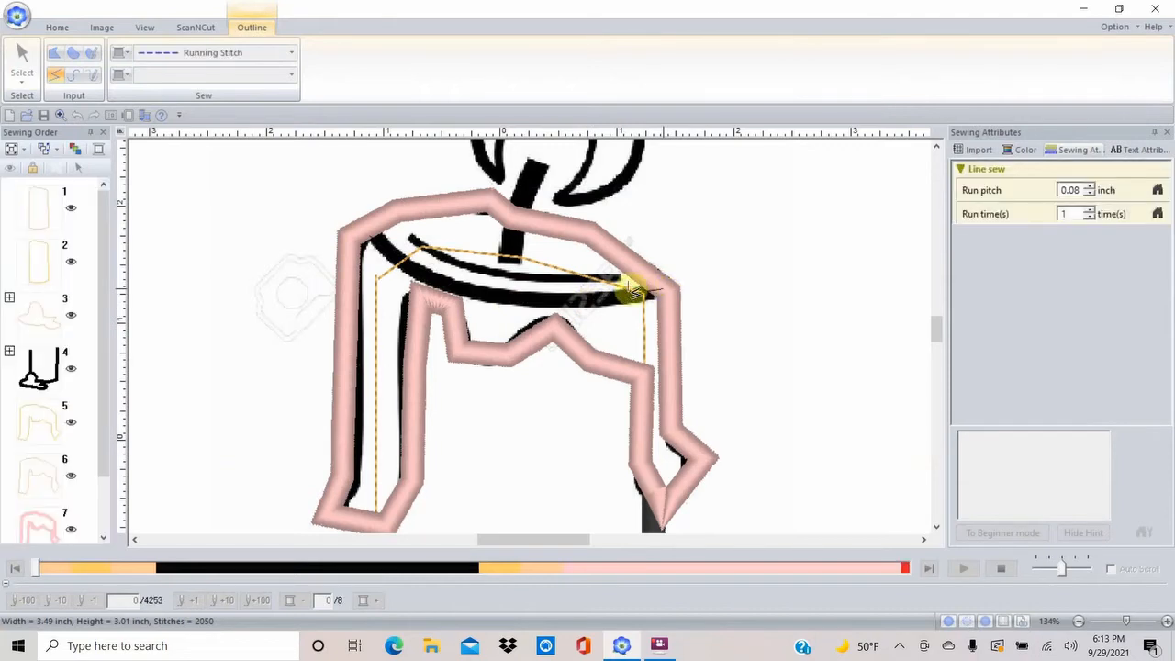
left_click(614, 272)
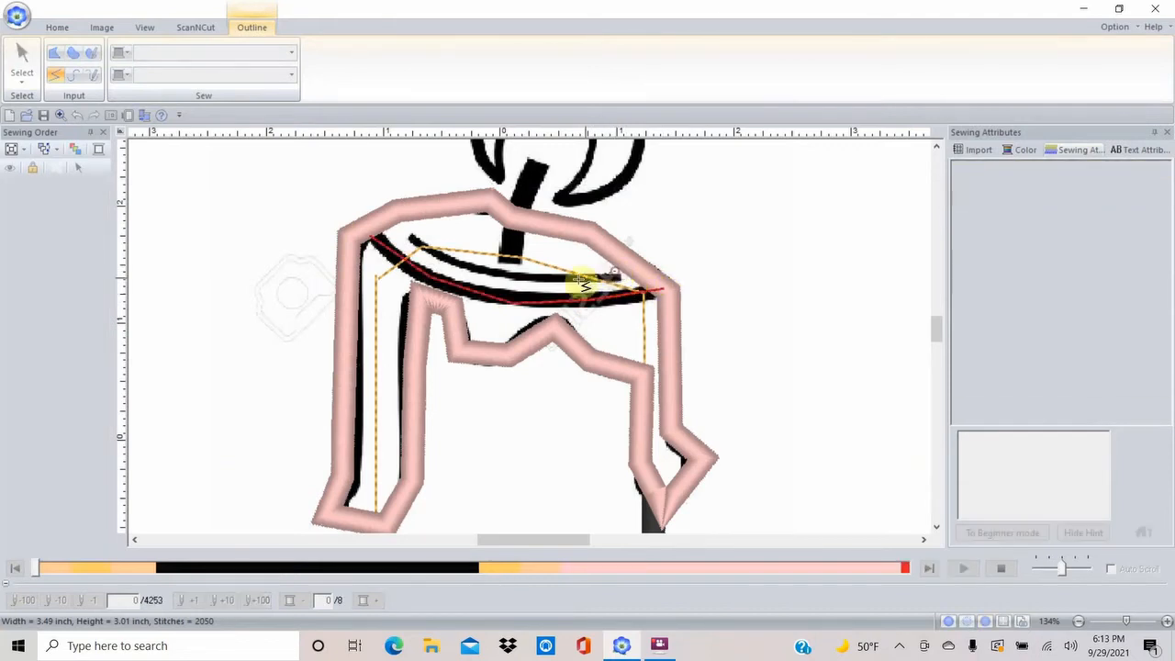
double_click(418, 241)
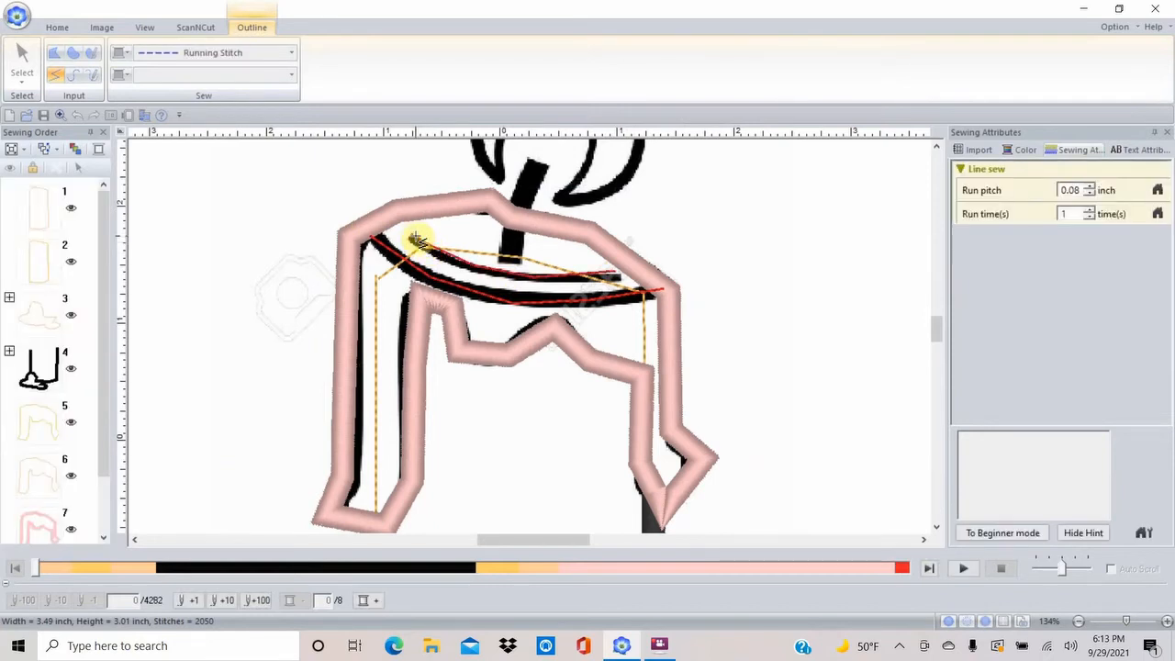
Change the longer front rim line to Zigzag Stitch with a zigzag width of 0.14 inch
left_click(22, 57)
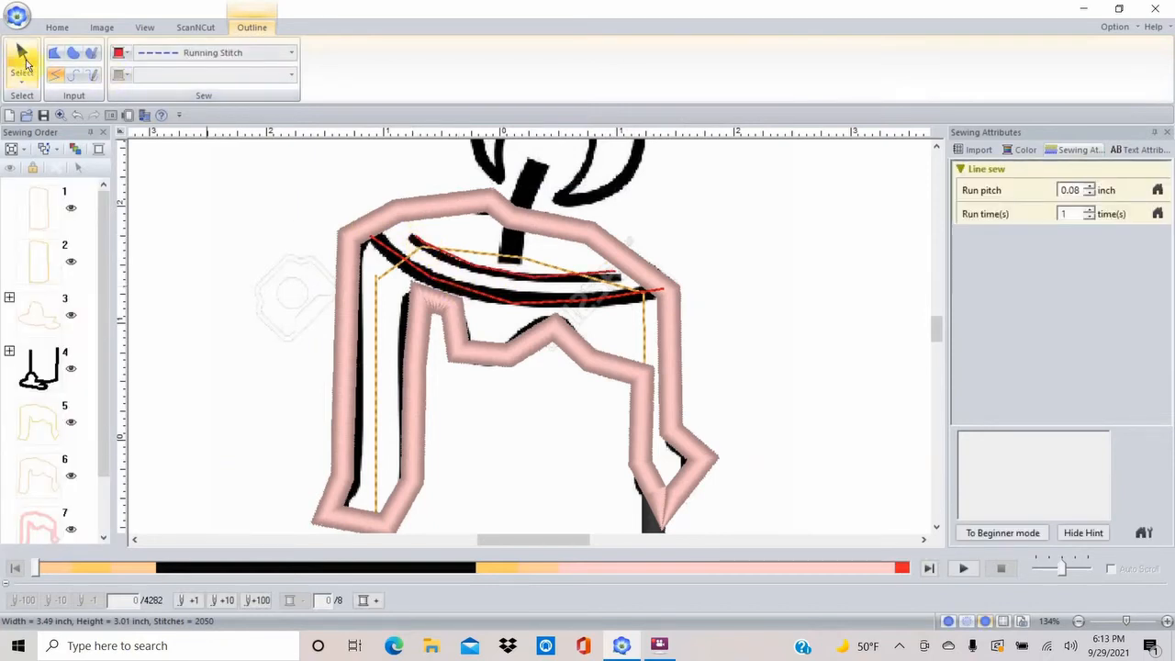
left_click(509, 268)
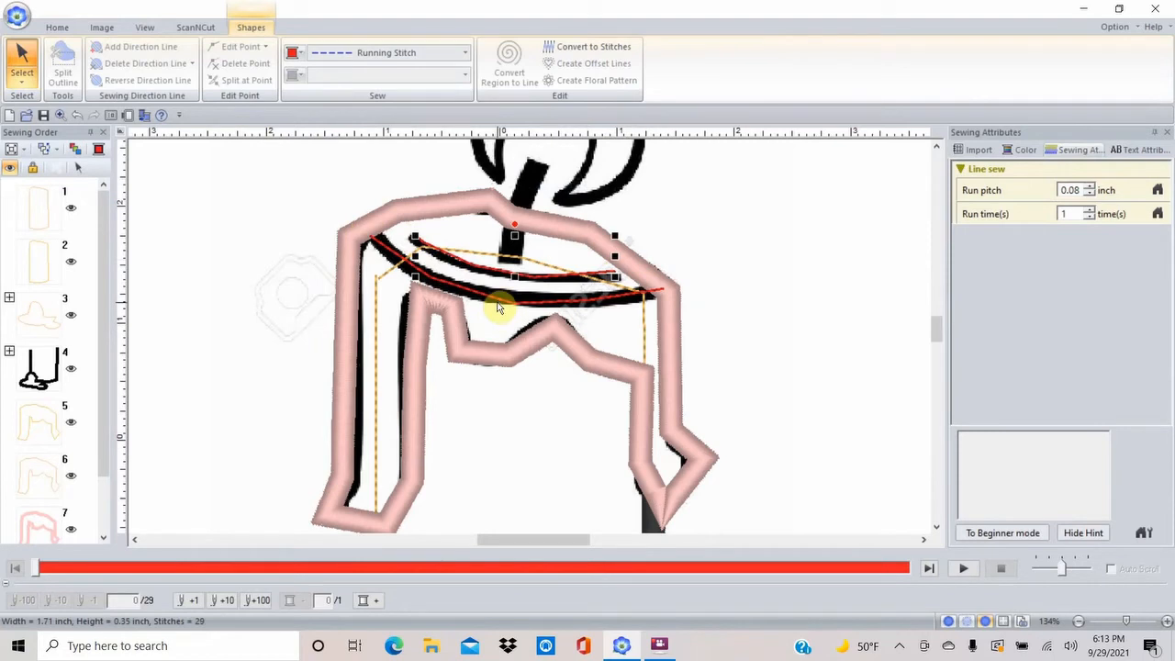
key("Escape")
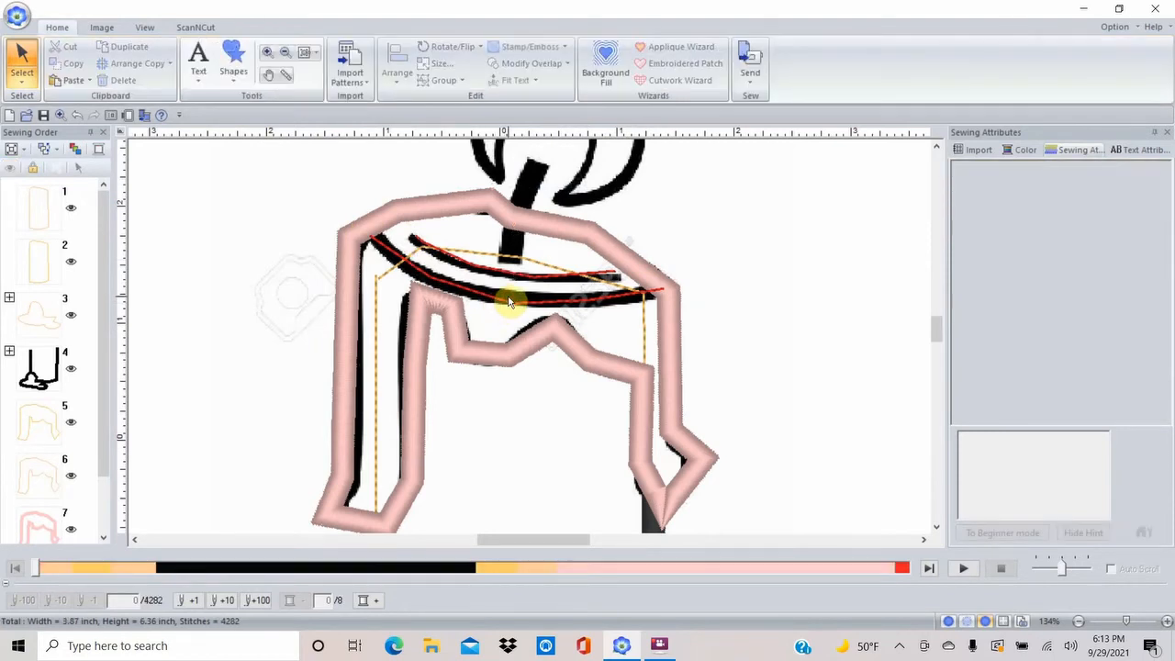
left_click(511, 306)
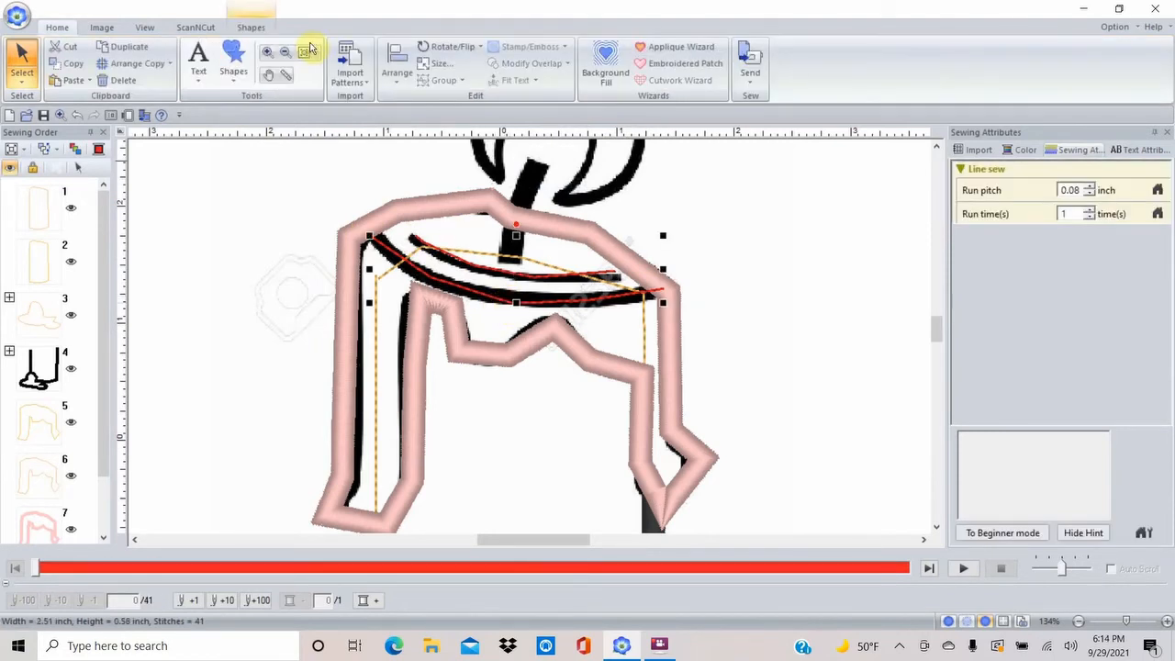
left_click(250, 27)
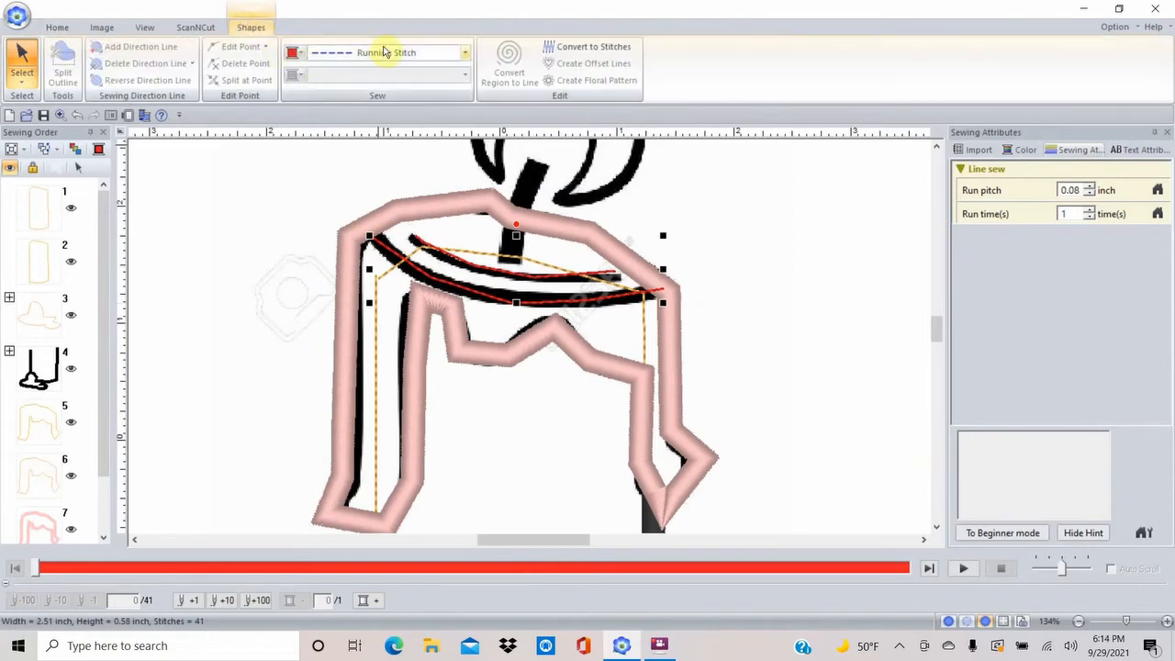
left_click(466, 52)
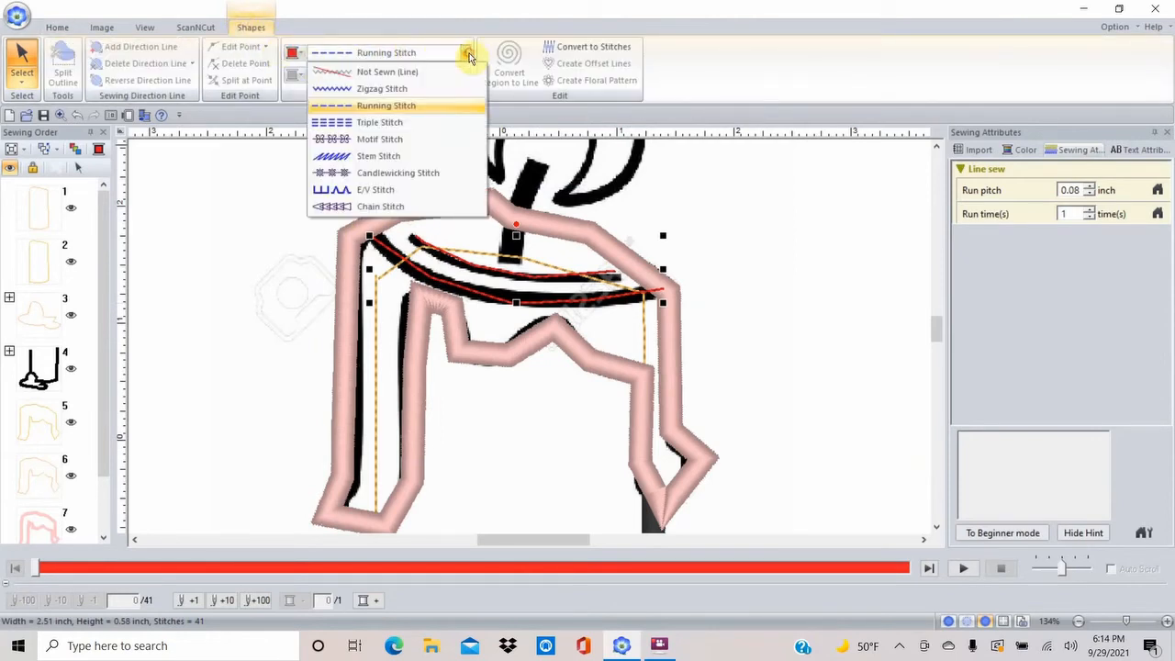
left_click(417, 86)
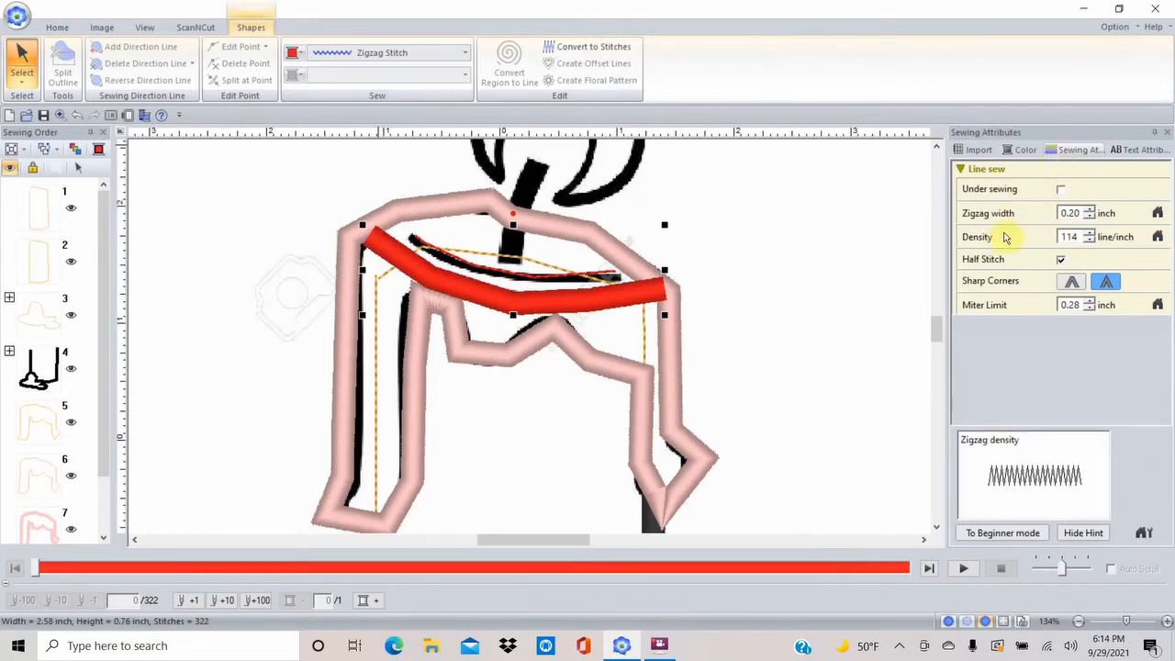
left_click(1089, 217)
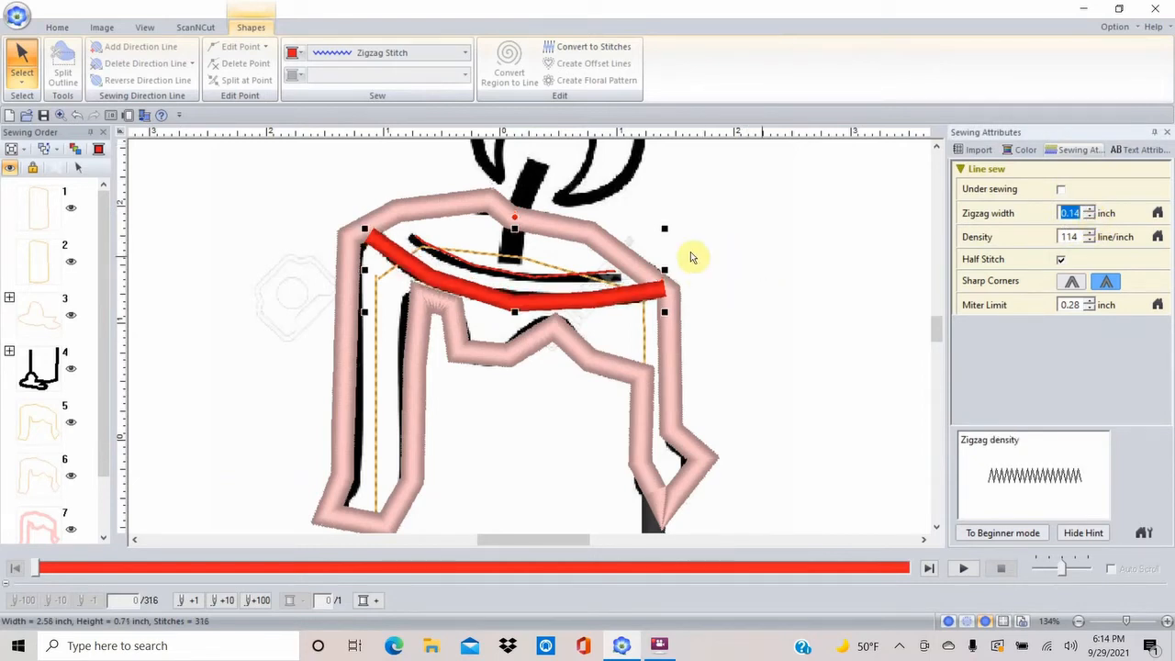
Change the shorter inner rim curve to Zigzag Stitch with a zigzag width of 0.07 inch
left_click(598, 275)
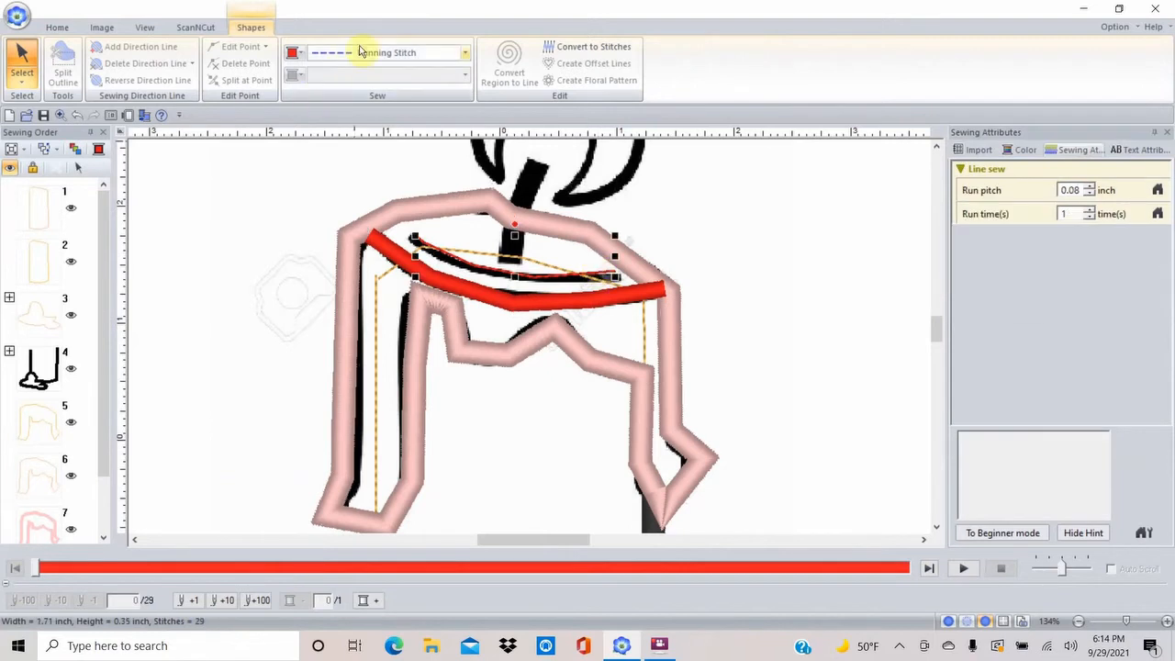
left_click(467, 52)
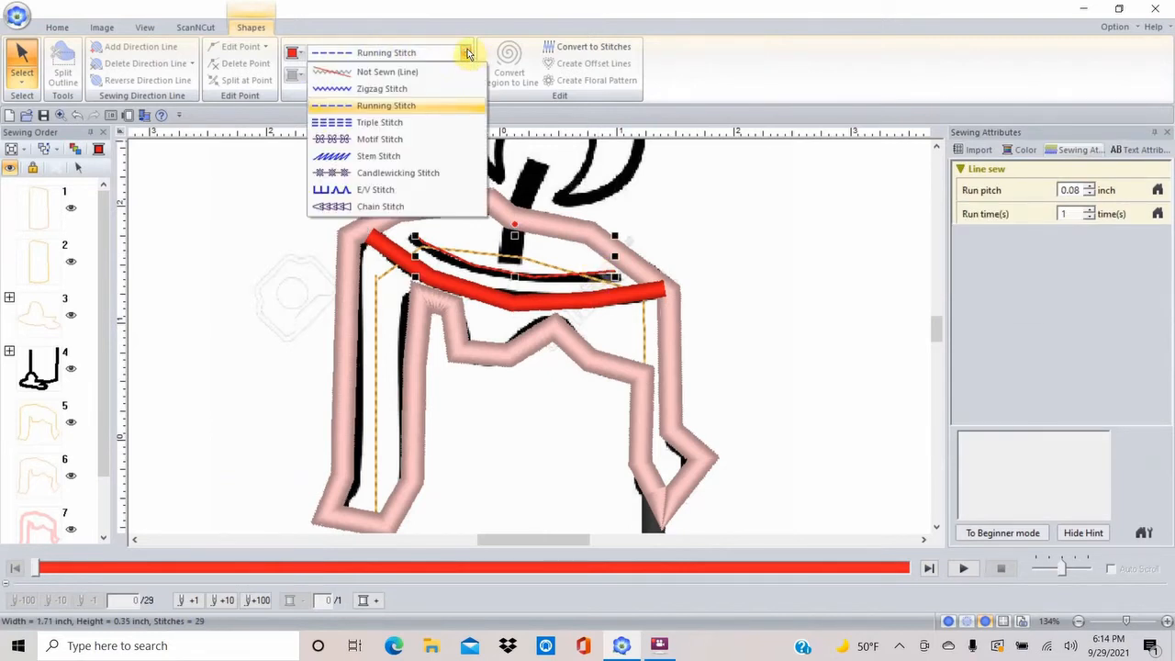
left_click(402, 89)
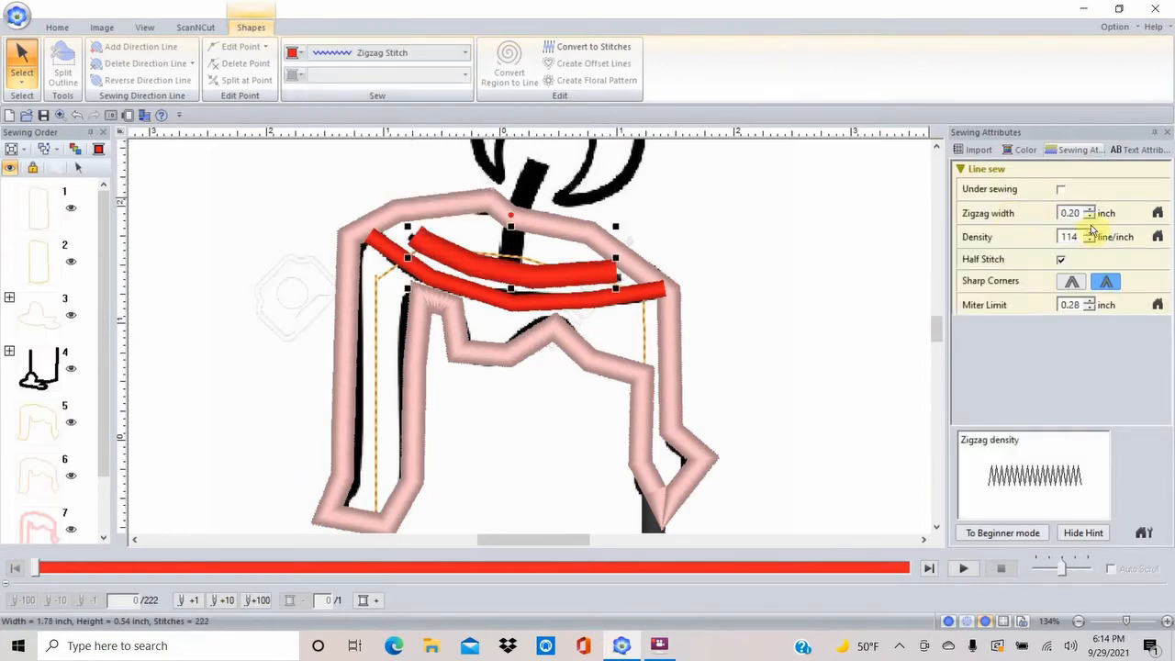
left_click(1089, 218)
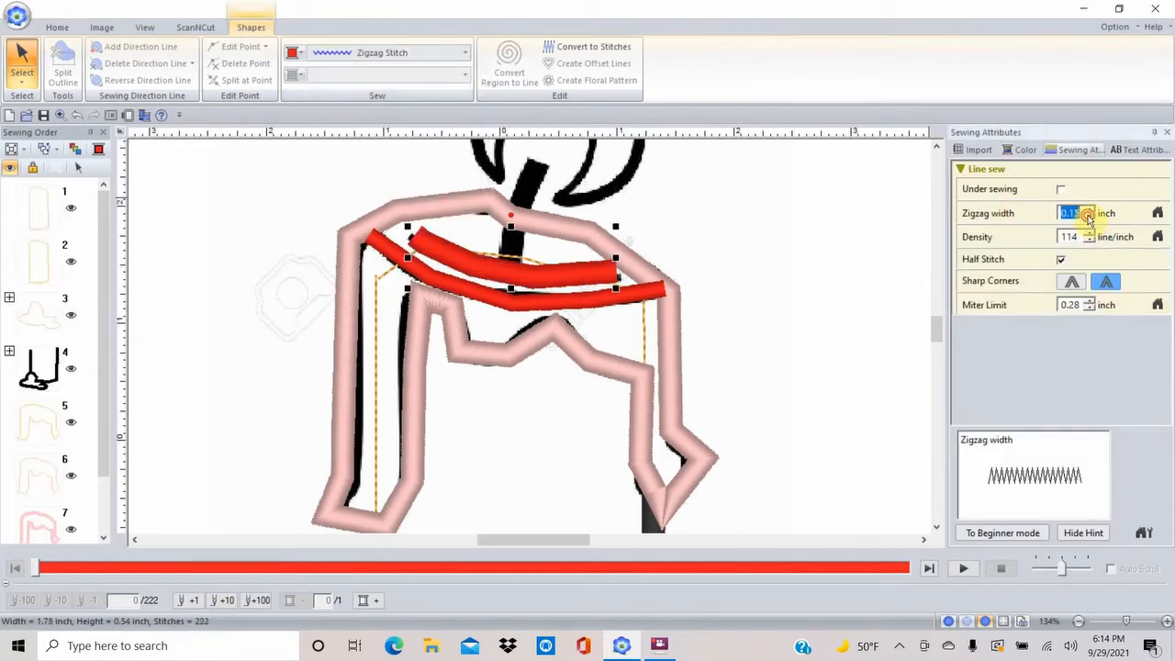
left_click(1089, 218)
left_click(1089, 218)
left_click(1089, 217)
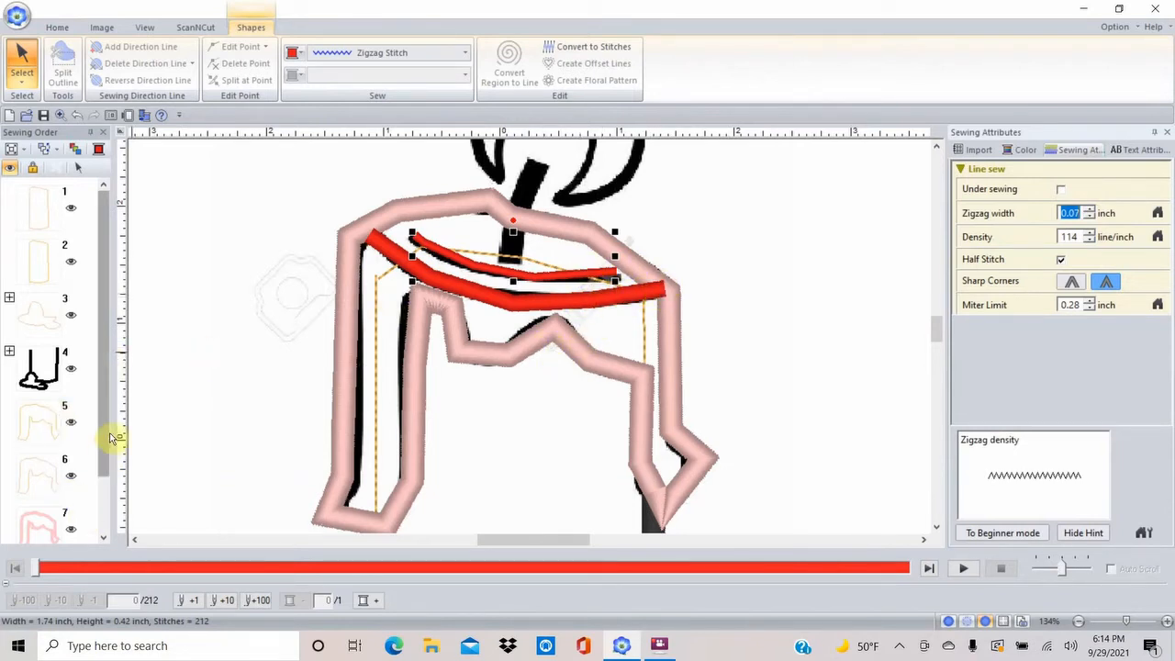
Recolour the melted-wax zigzag border black
left_click_drag(110, 436, 108, 498)
left_click(46, 464)
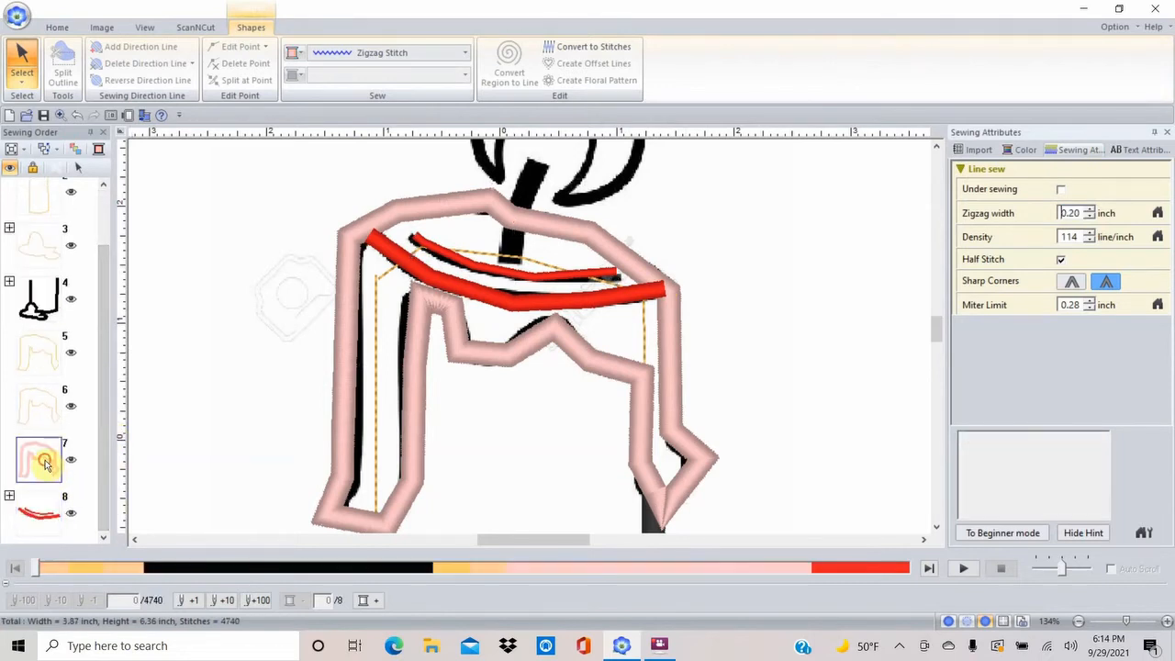
right_click(46, 454)
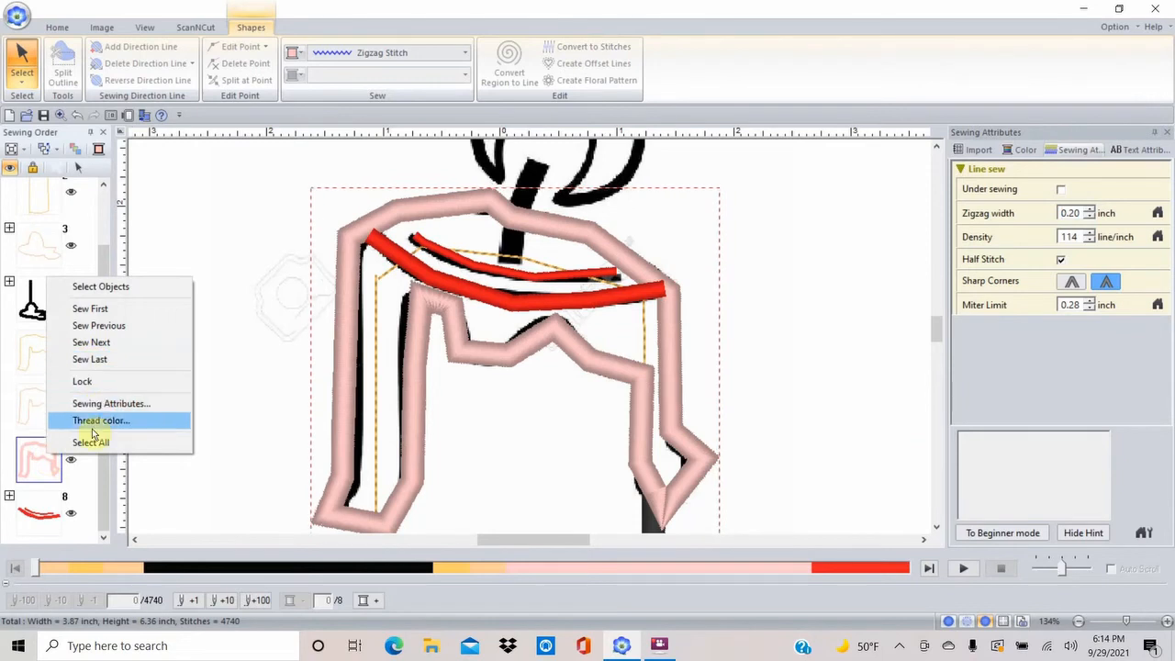
left_click(97, 287)
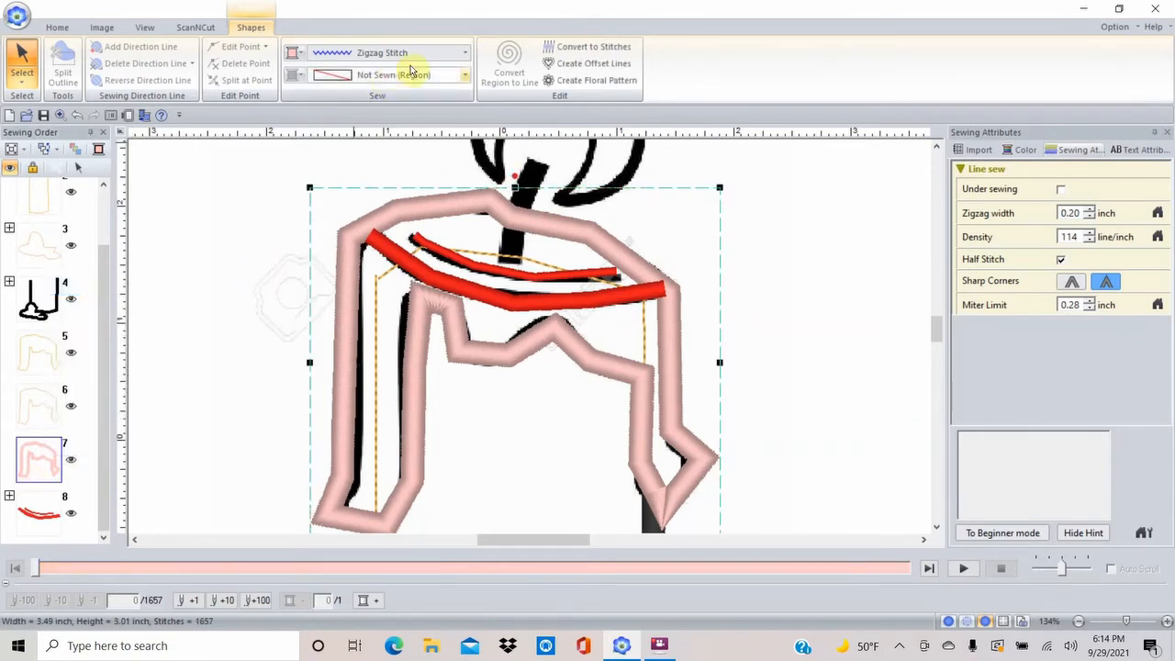
left_click(466, 53)
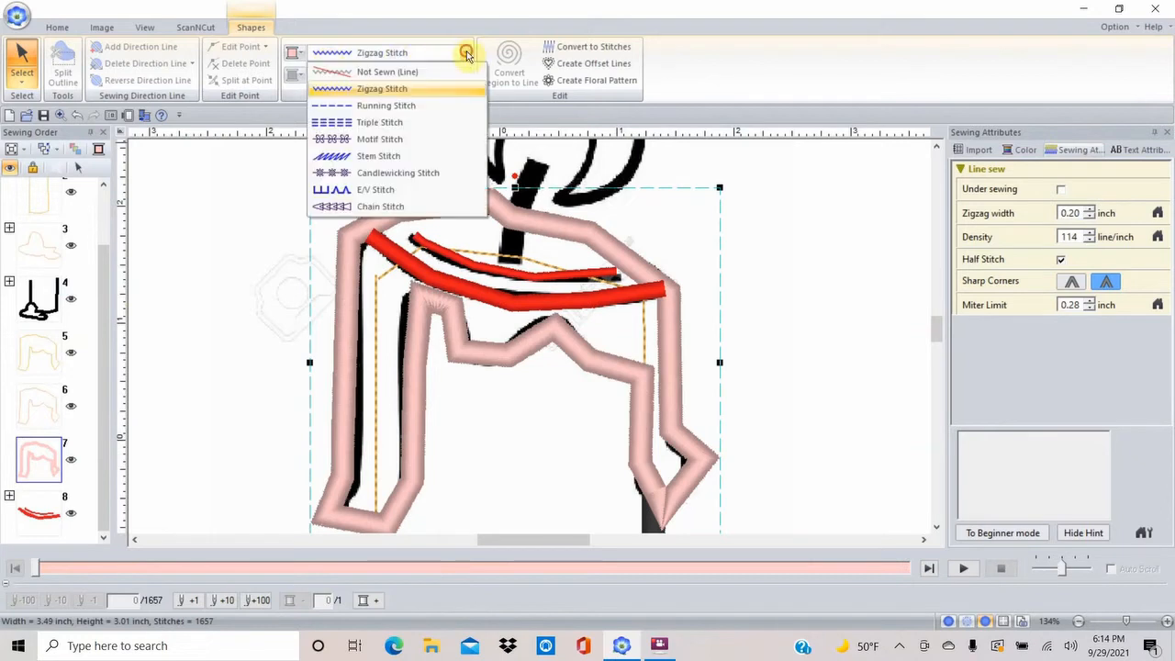
left_click(466, 53)
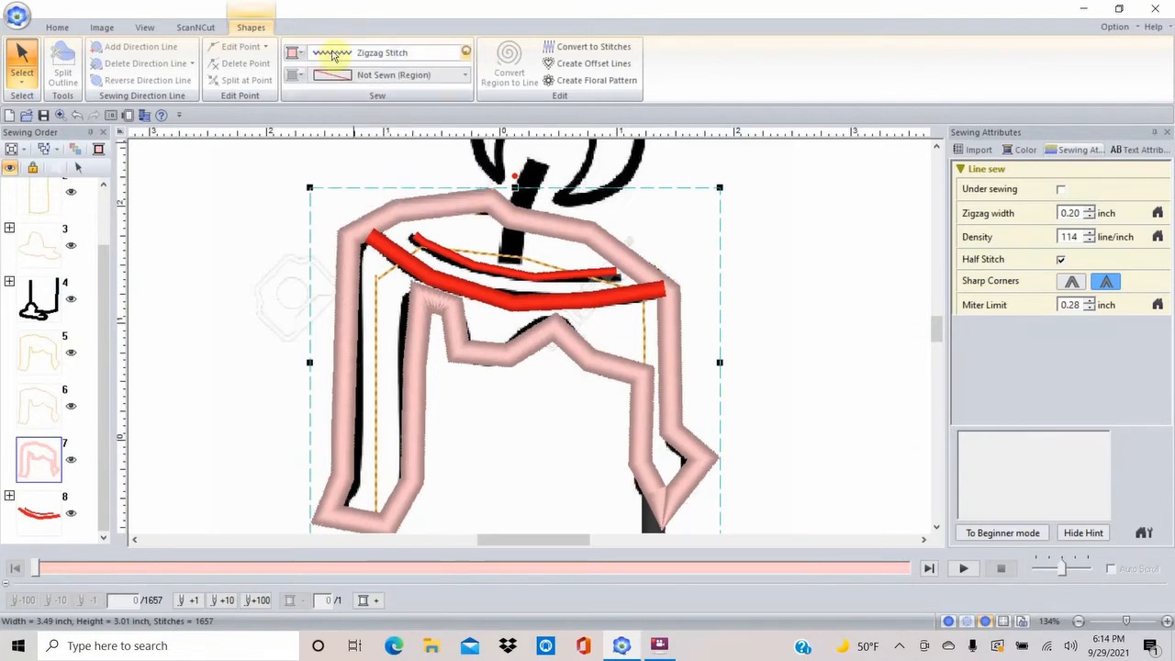
left_click(292, 53)
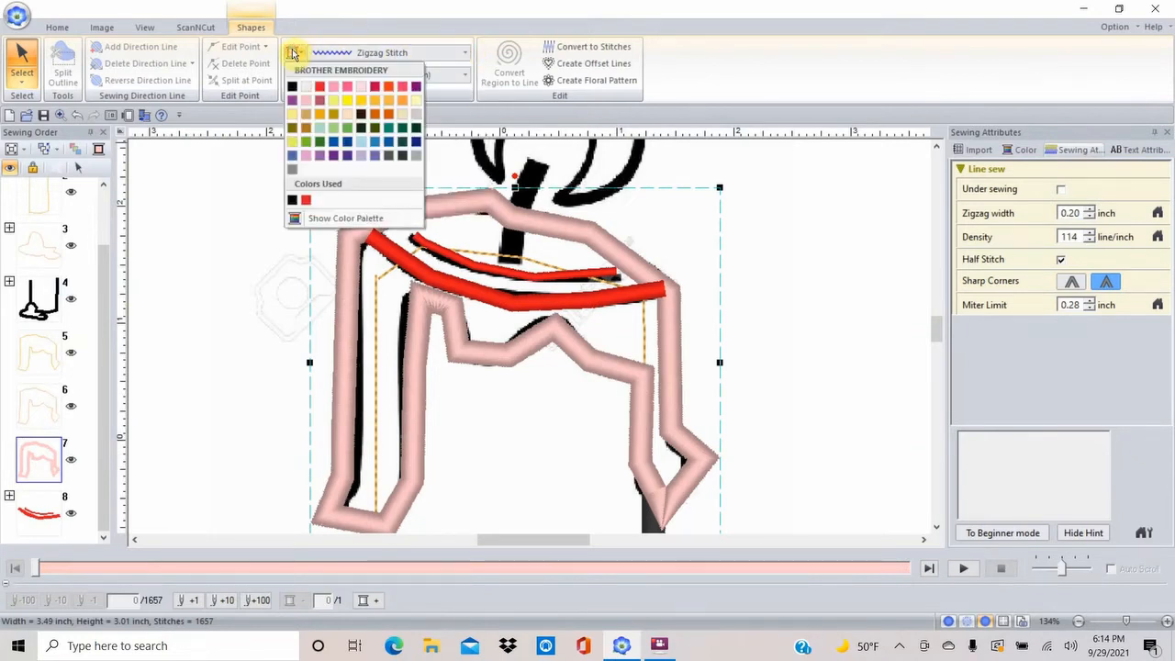
left_click(293, 88)
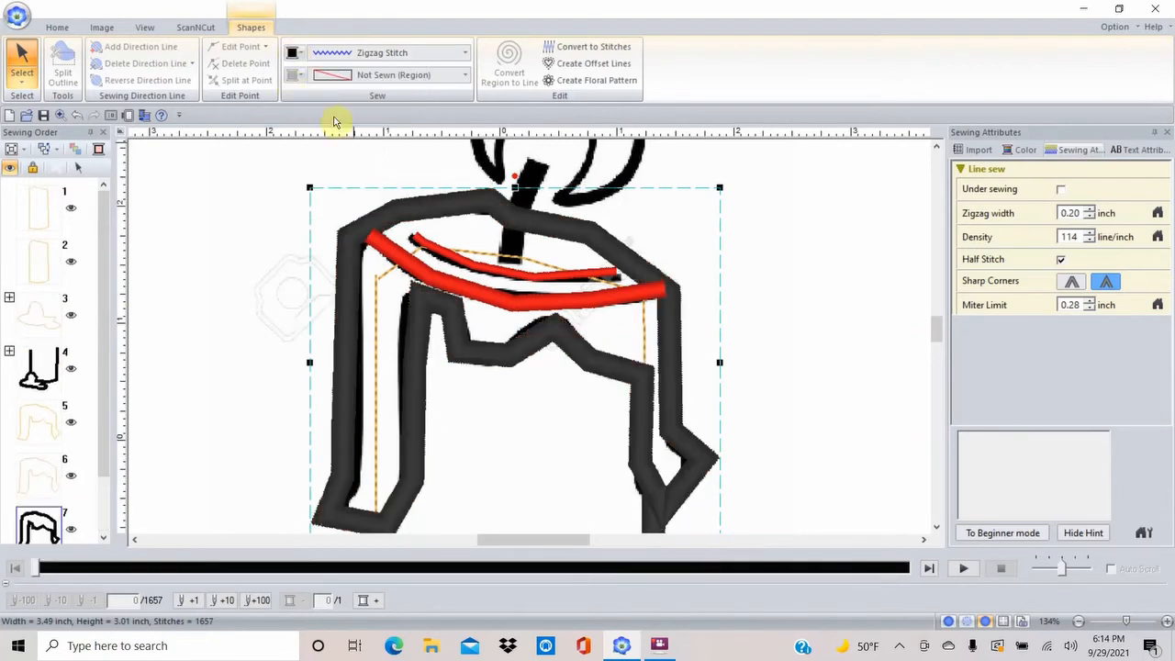
Recolour the front rim line and the shorter inner rim curve black
left_click(465, 286)
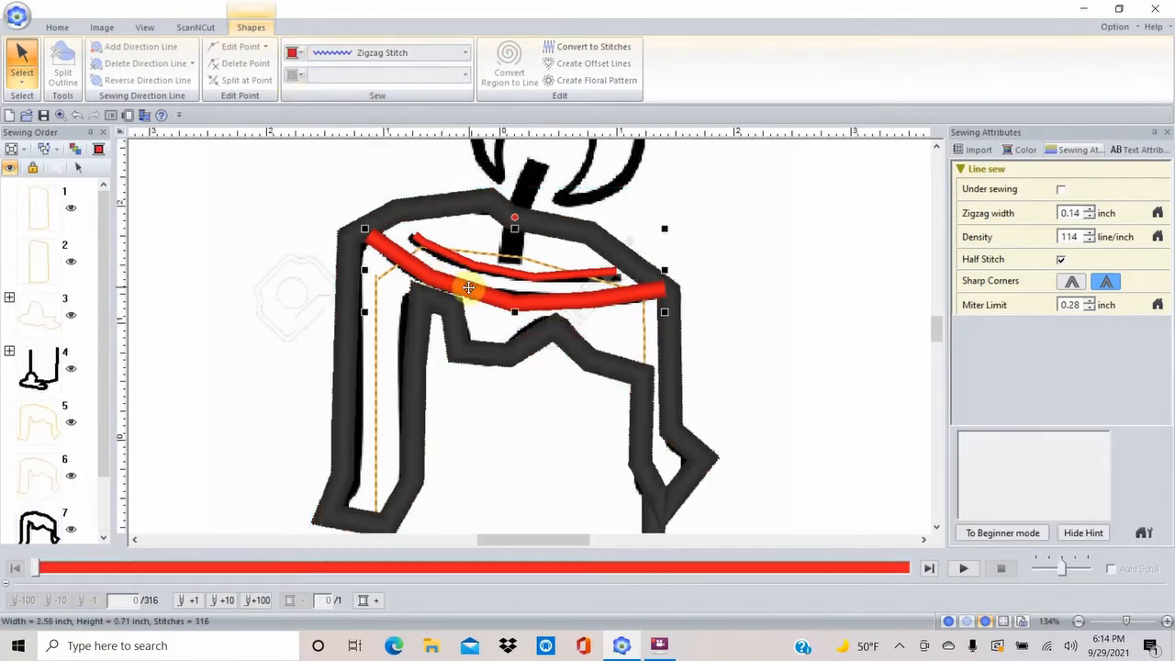
left_click(292, 53)
left_click(293, 87)
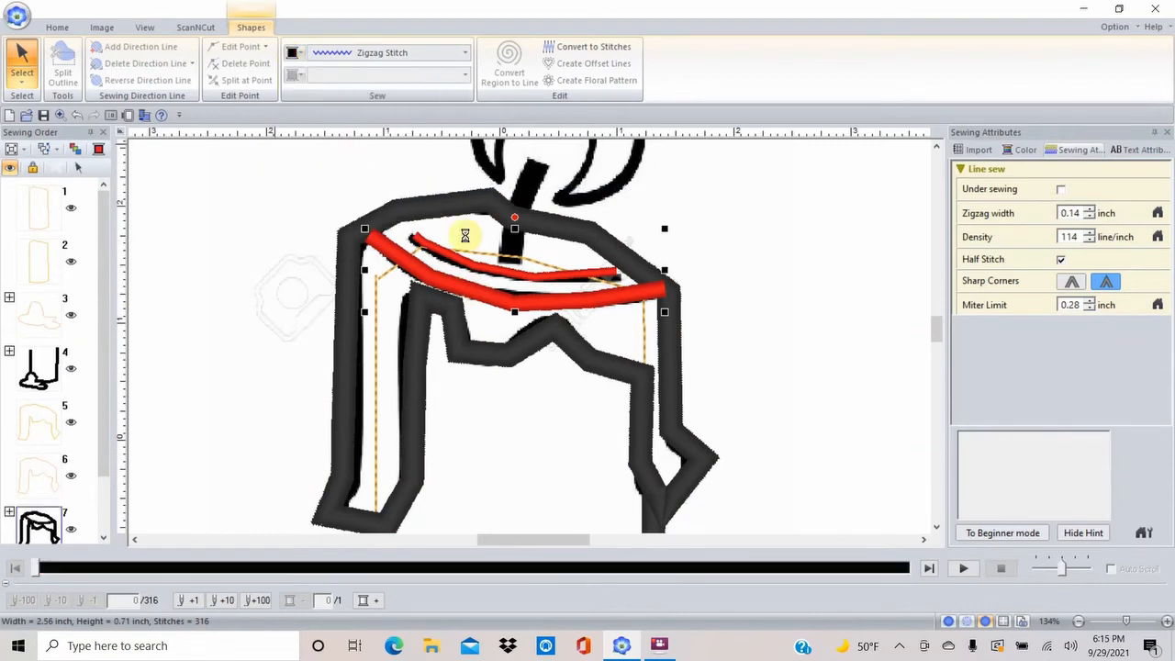
left_click(461, 258)
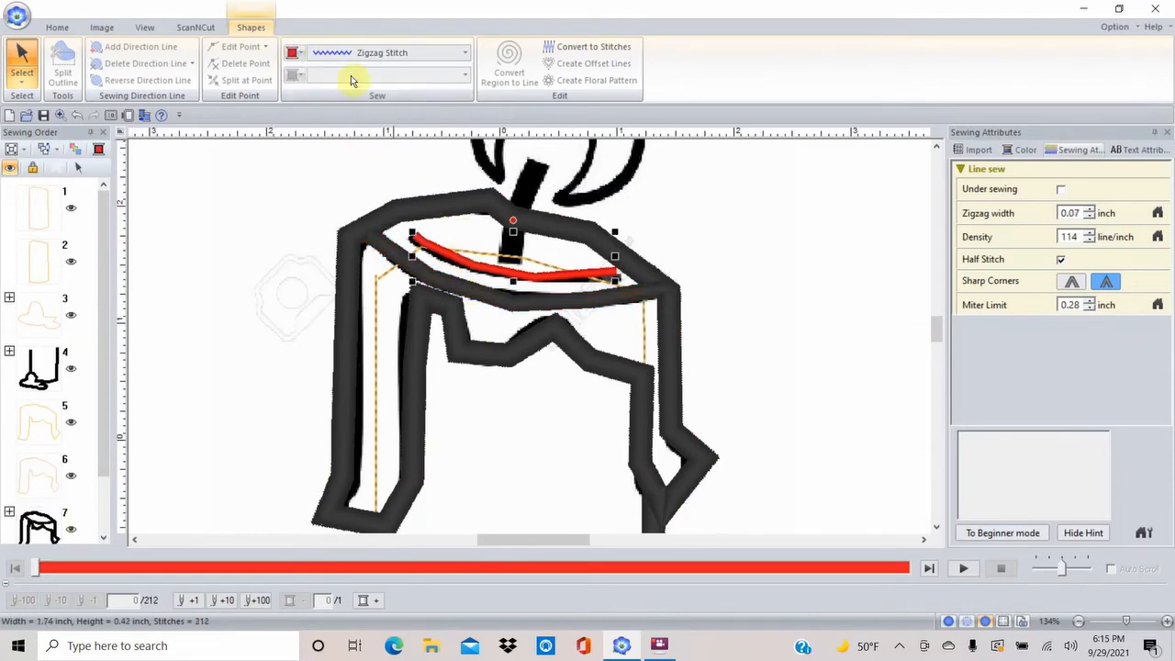
left_click(292, 56)
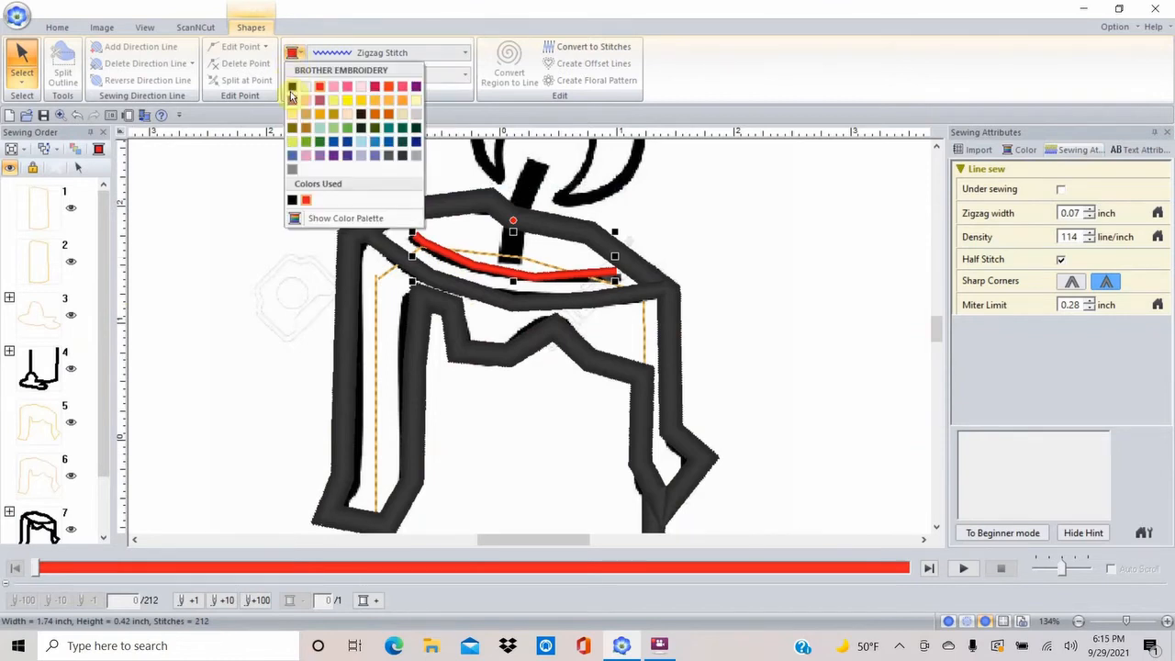
left_click(290, 90)
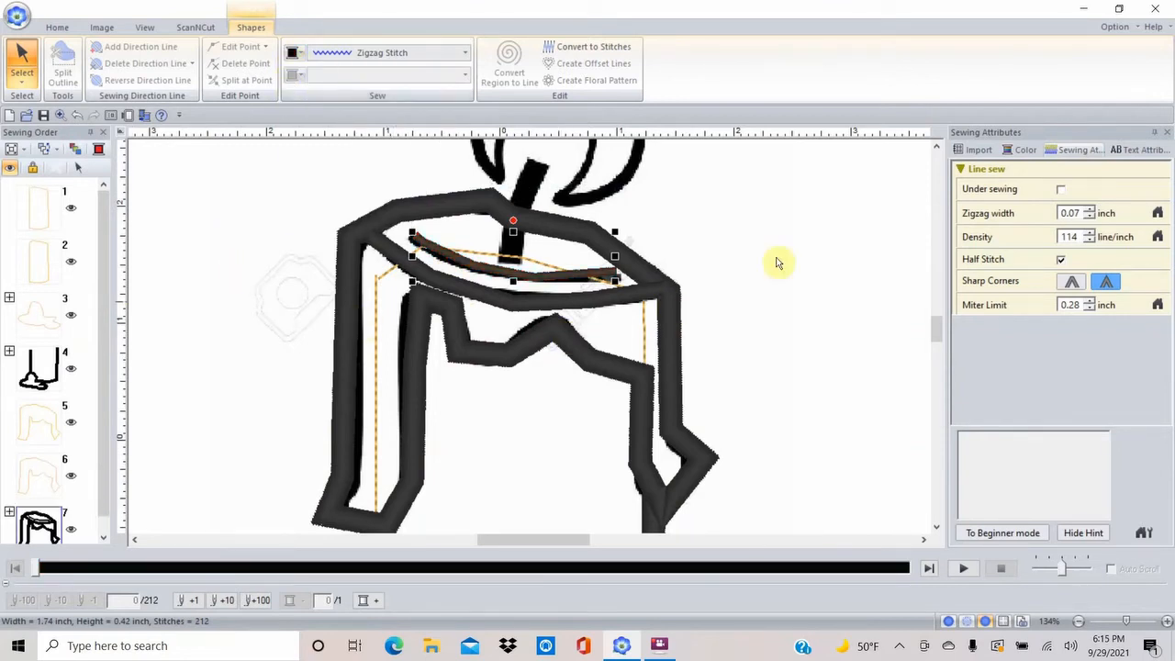
Try to select the edit points of the candle's left side line and the wax puddle together
scroll(529, 341, "down", 2)
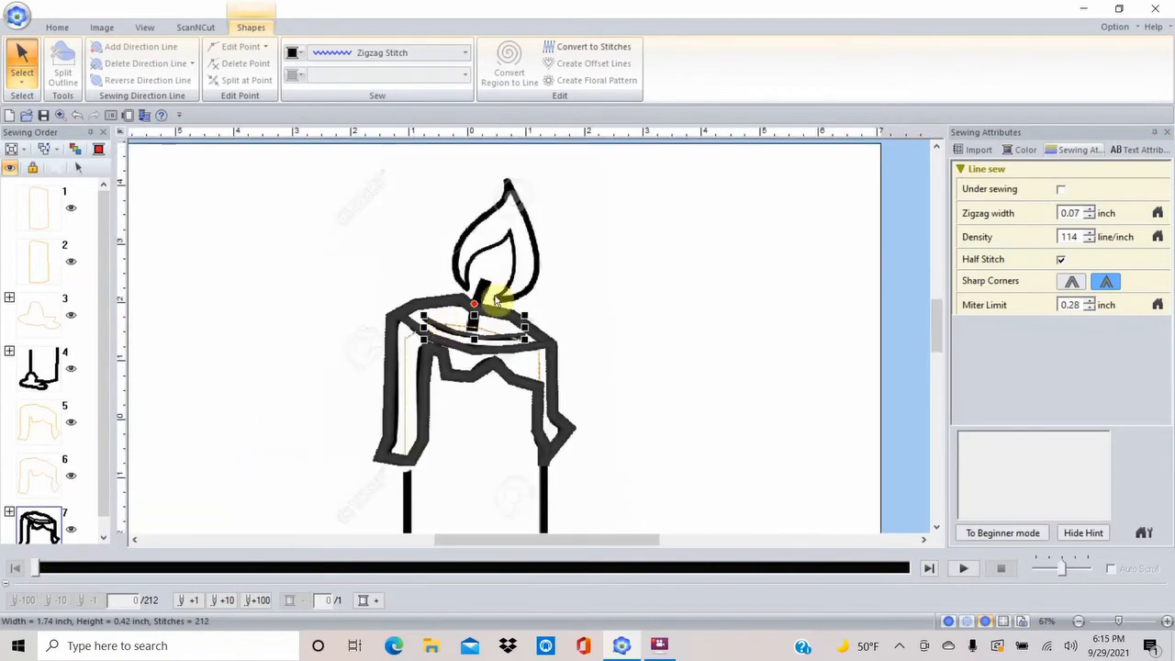
left_click(936, 526)
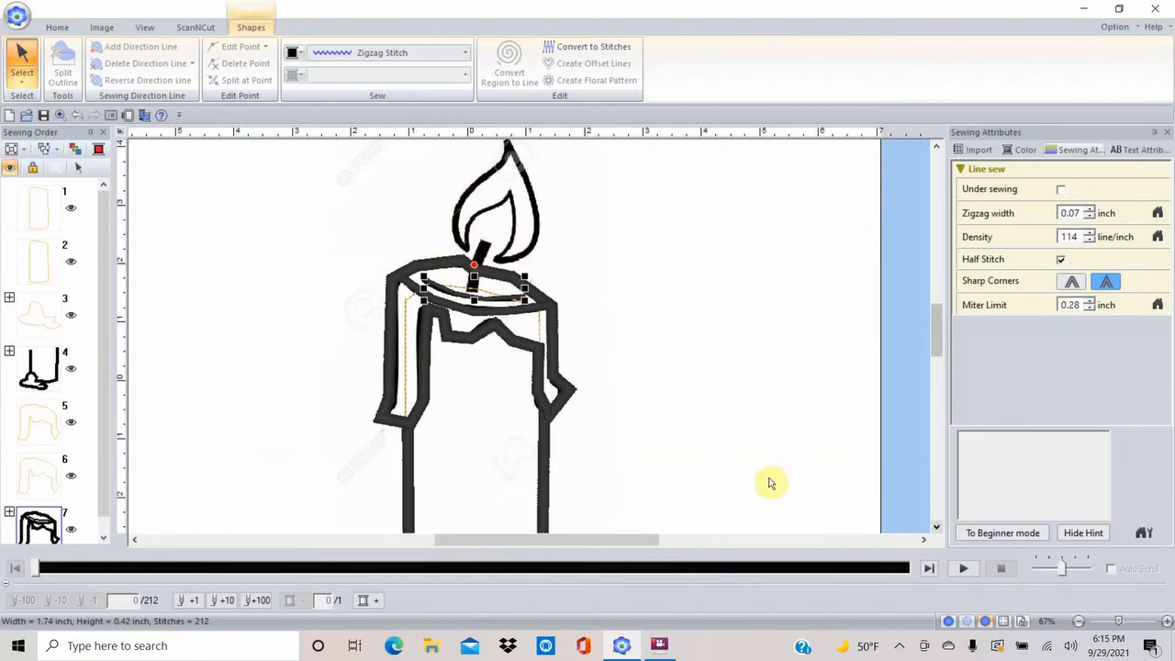
left_click(937, 528)
left_click(937, 527)
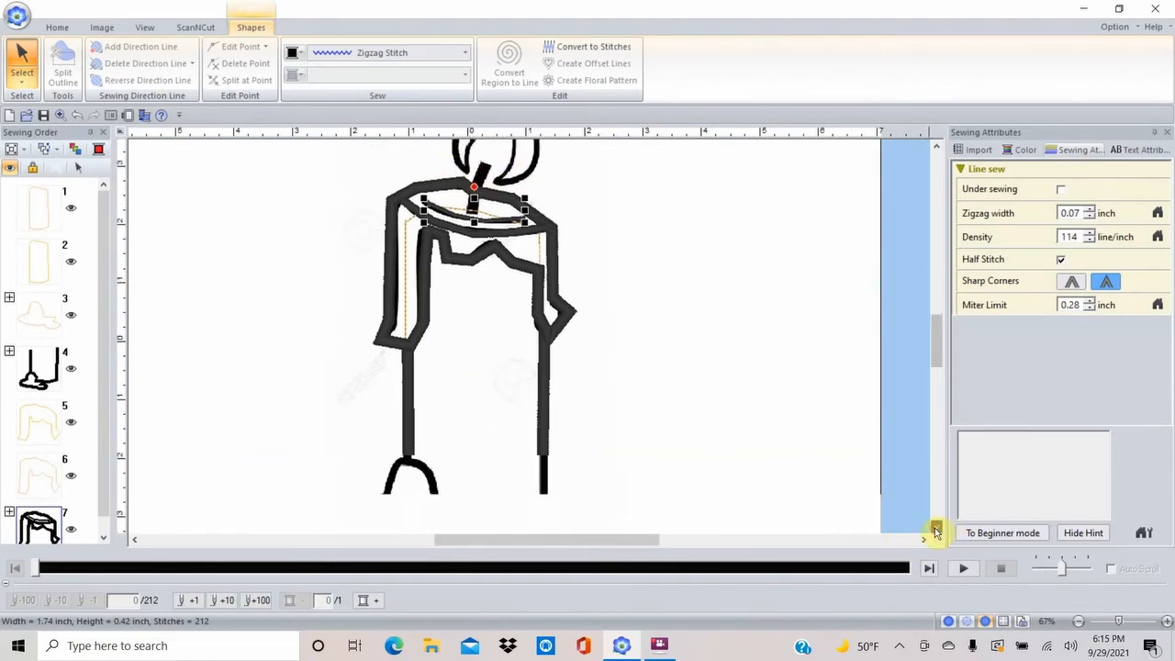
left_click(937, 527)
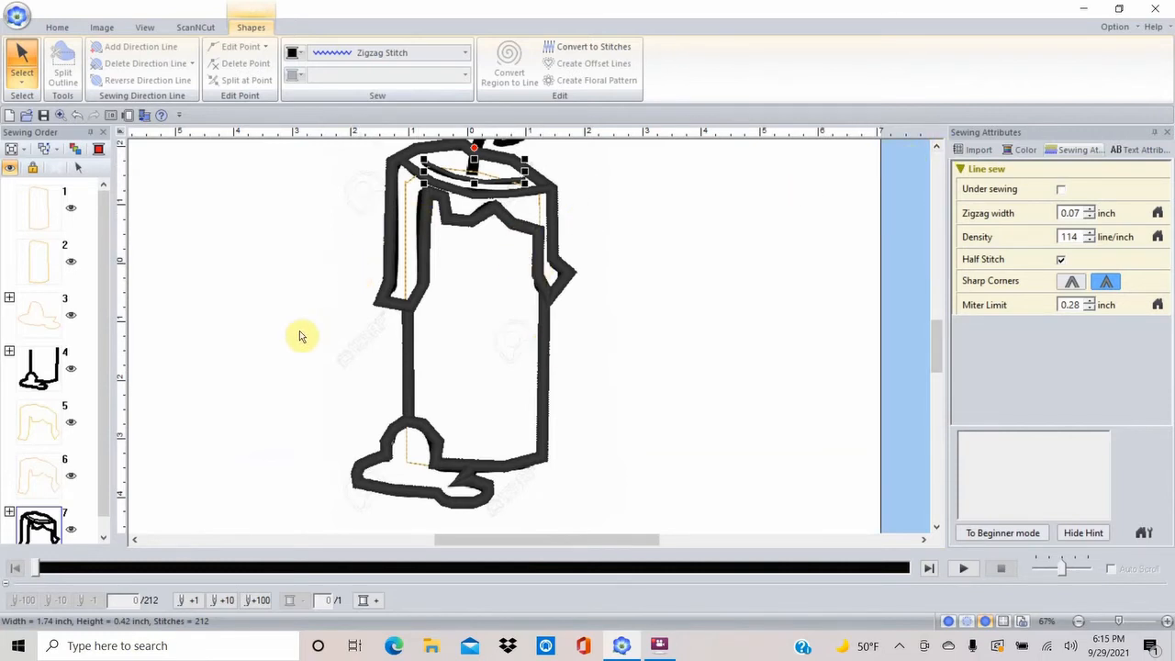
left_click(15, 88)
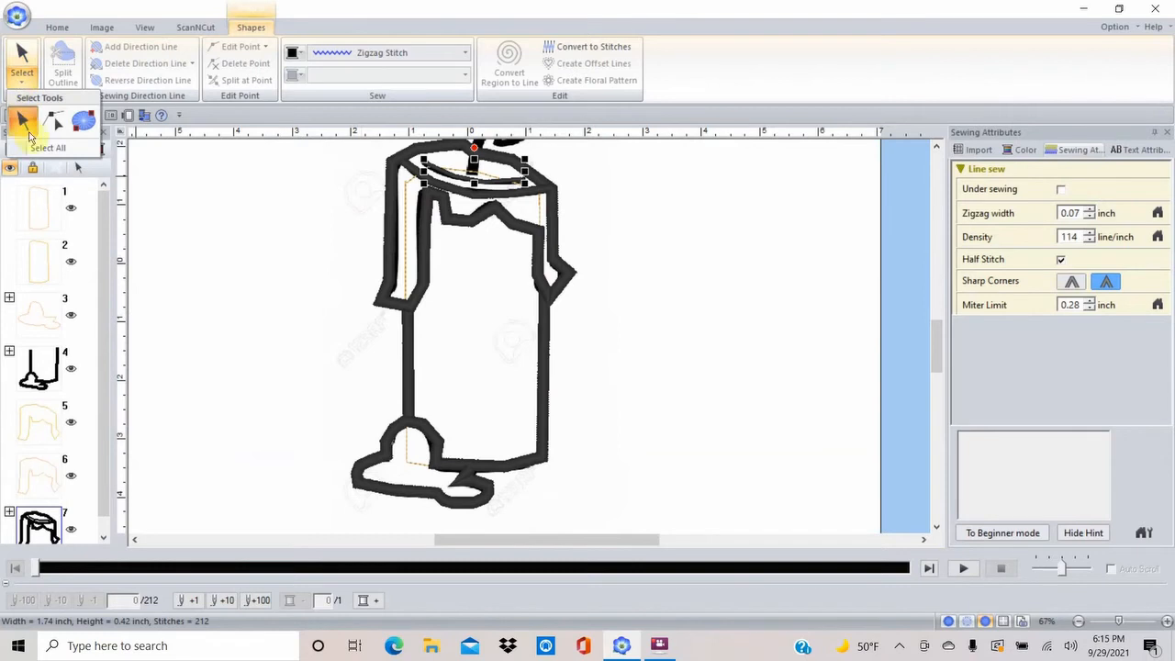
left_click(53, 120)
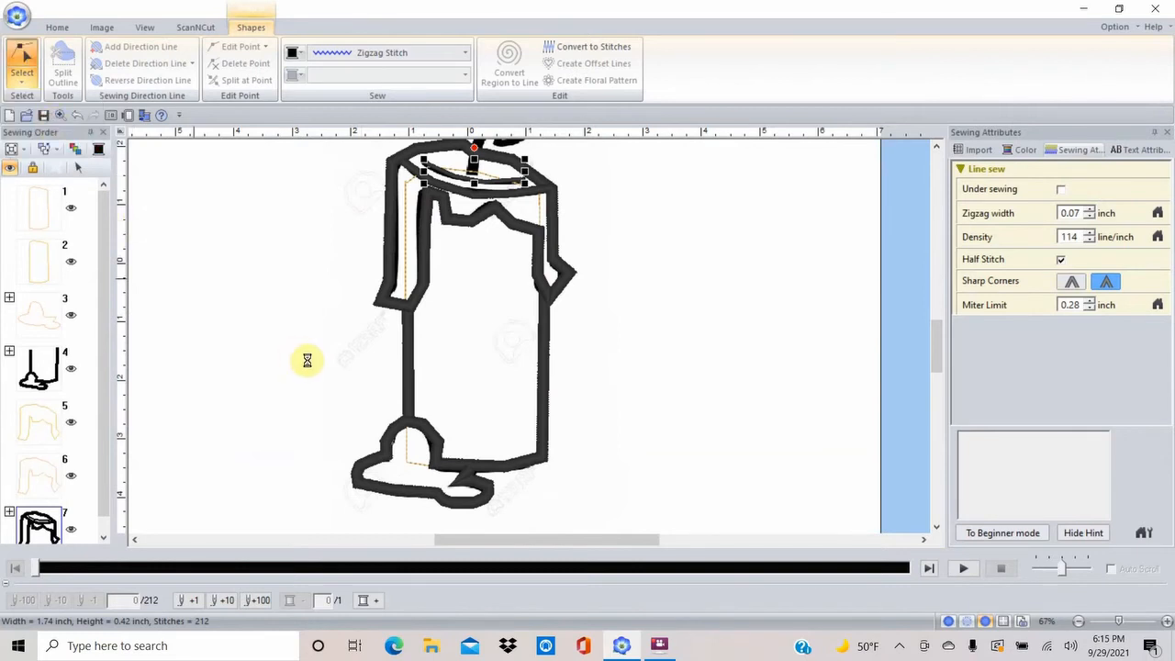
left_click(409, 379)
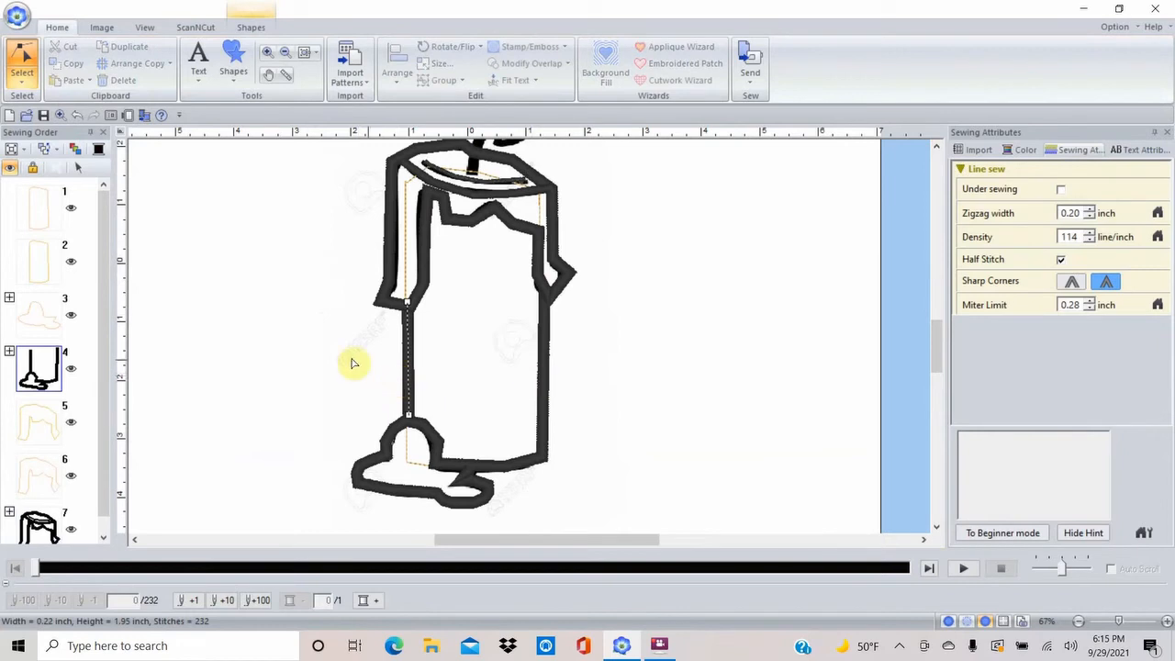
left_click_drag(307, 384, 633, 521)
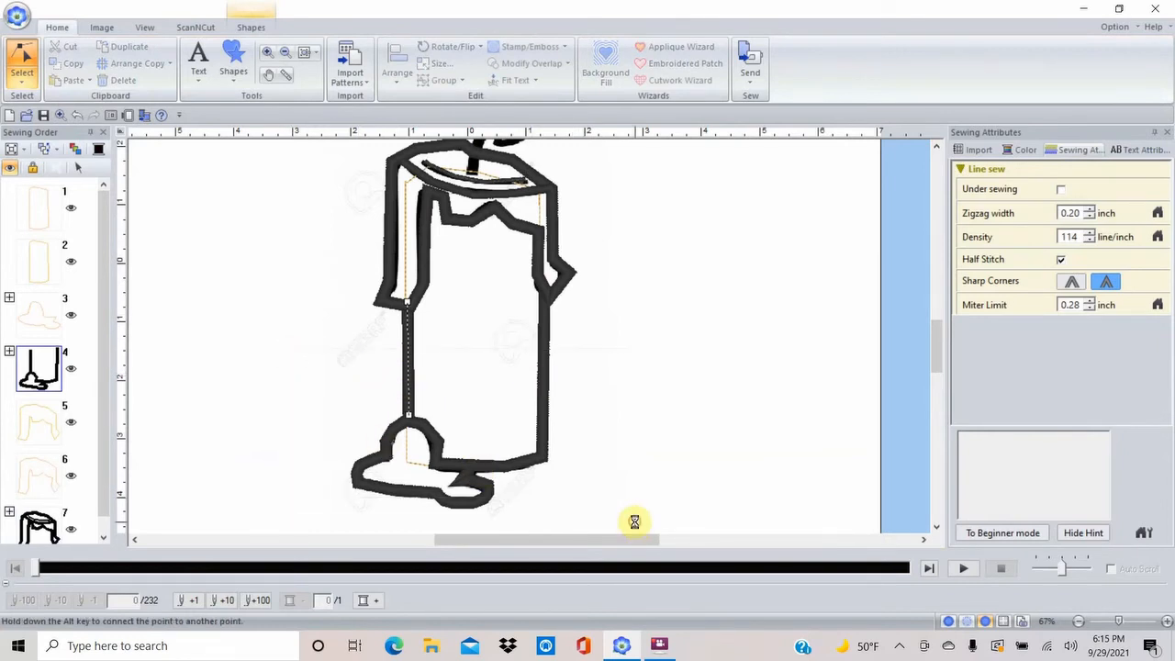
Select the edit points of the wax puddle on the candle's right-side border, and clear the selection
left_click(538, 439)
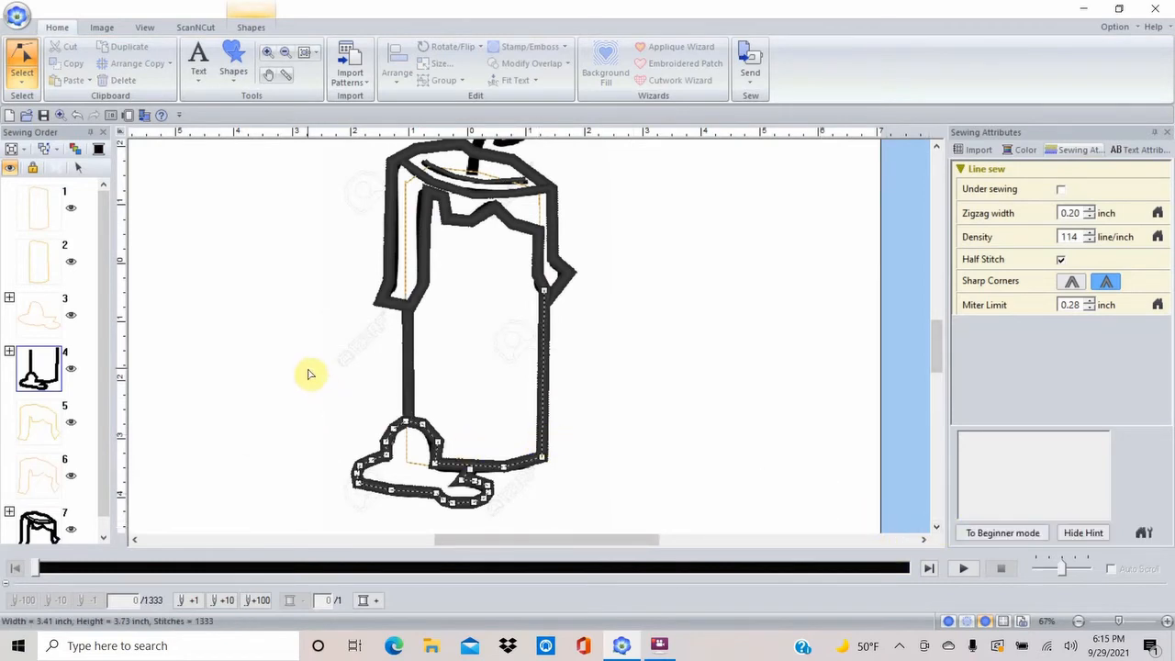
mouse_move(310, 373)
left_mouse_down()
mouse_move(532, 520)
mouse_move(601, 511)
left_mouse_up()
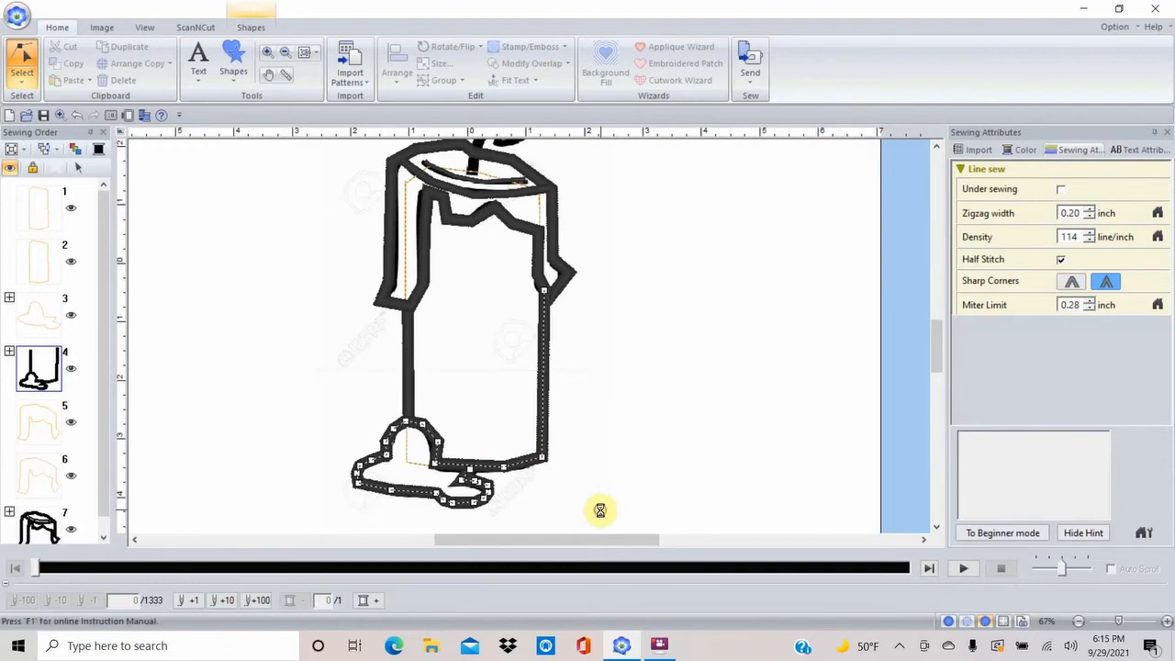
left_click(937, 528)
left_click(937, 528)
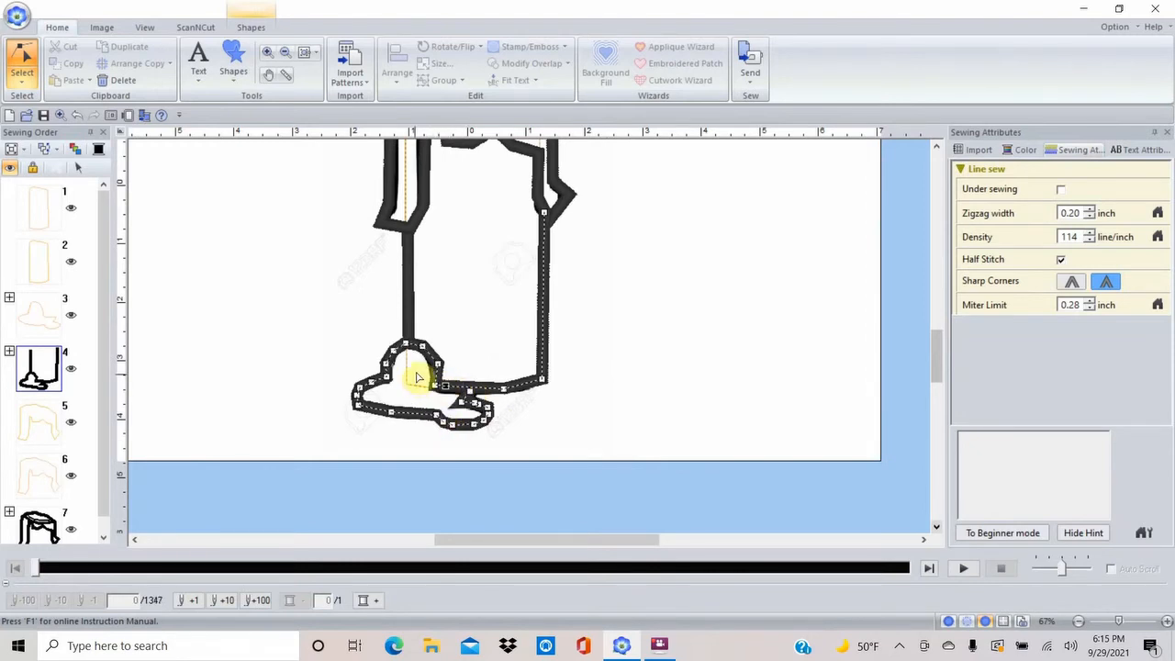
left_click_drag(331, 320, 589, 445)
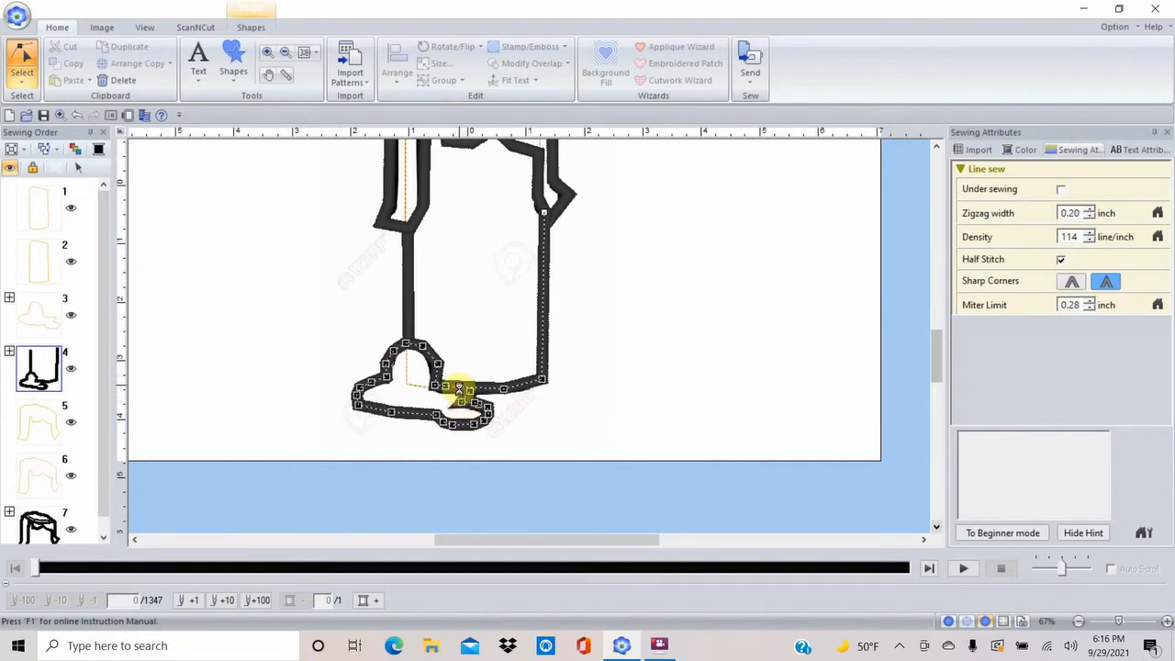
left_click(334, 303)
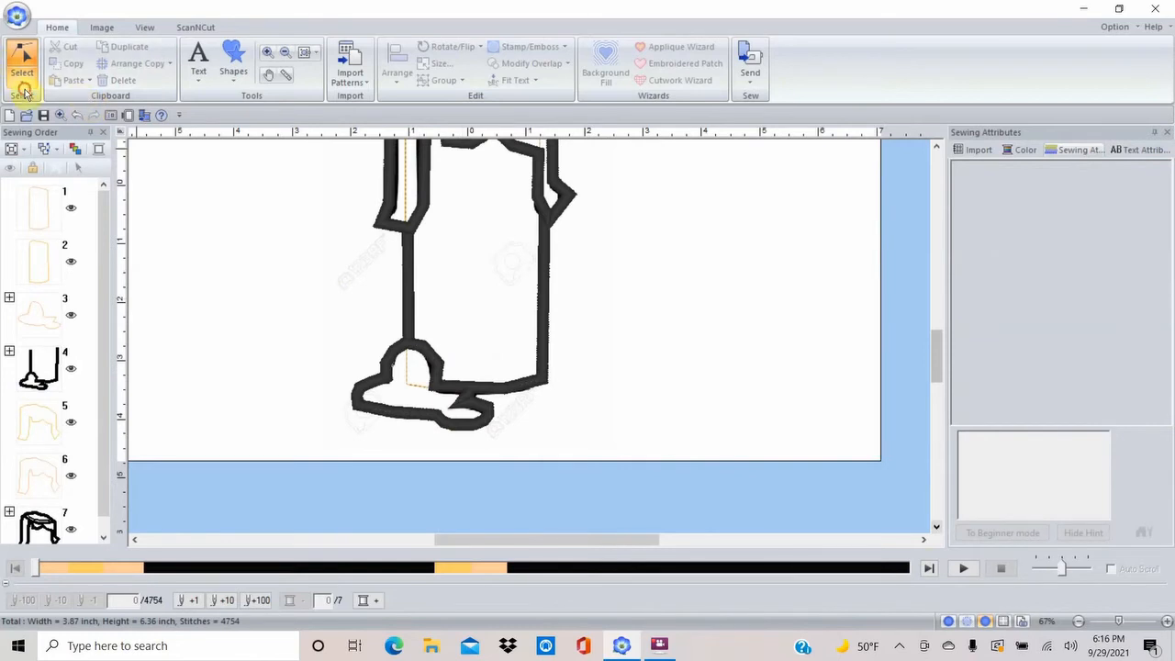
Select the candle body and wax puddle outlines with their borders and stretch them downward to about 7.6 inches high
left_click(24, 91)
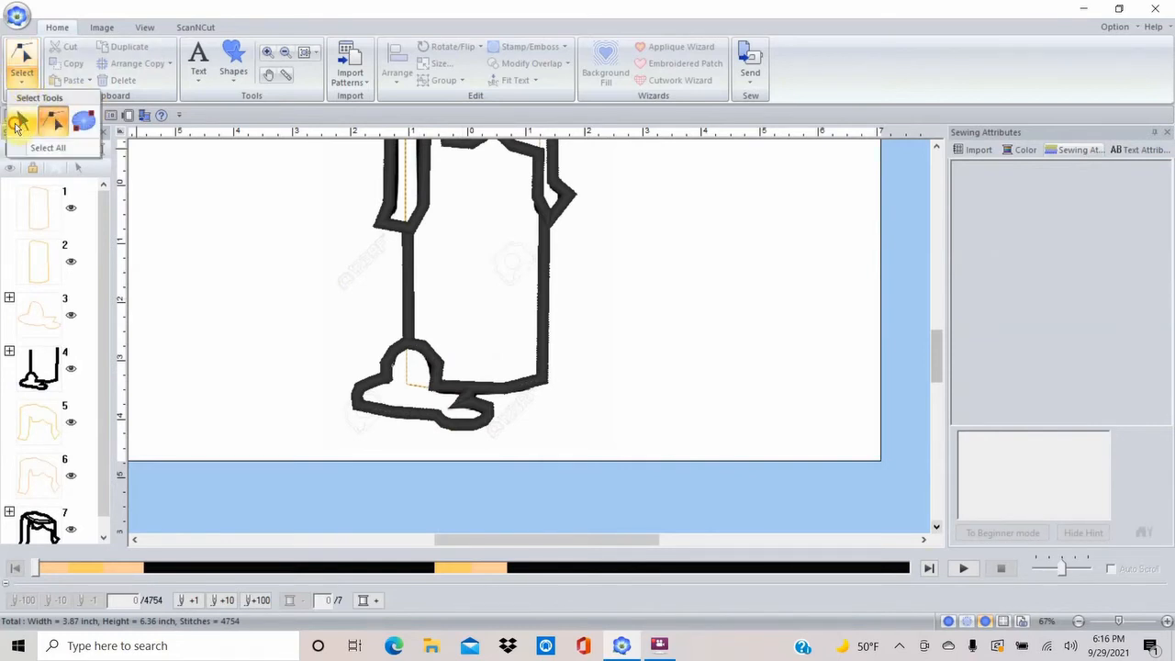
left_click(17, 123)
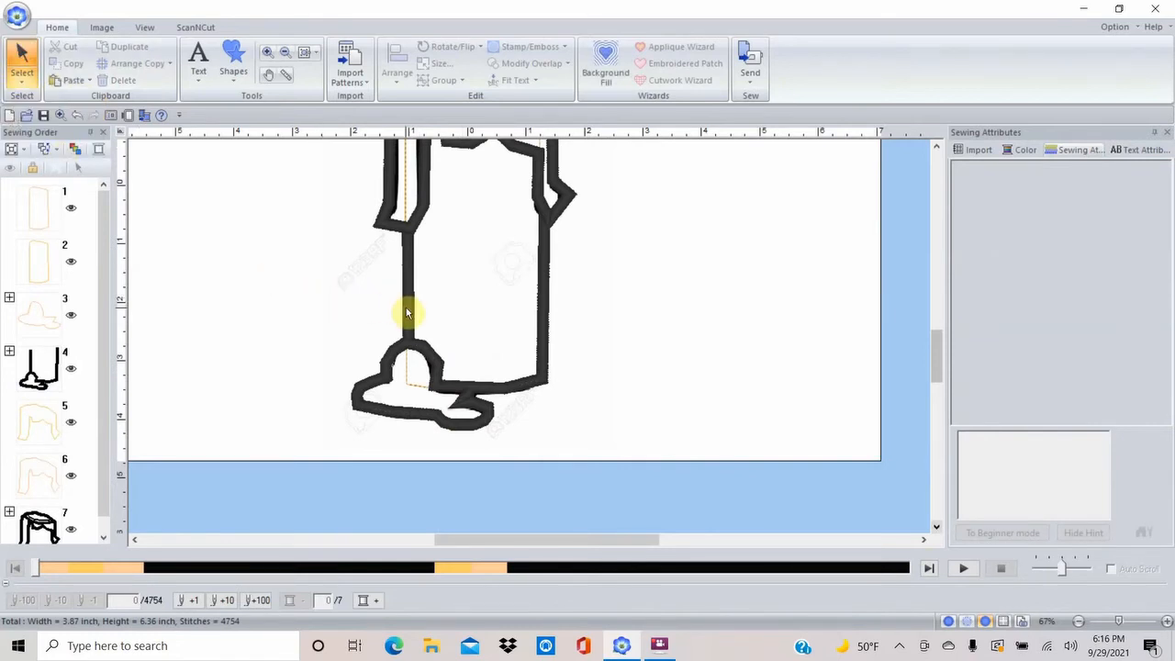
left_click_drag(300, 276, 570, 404)
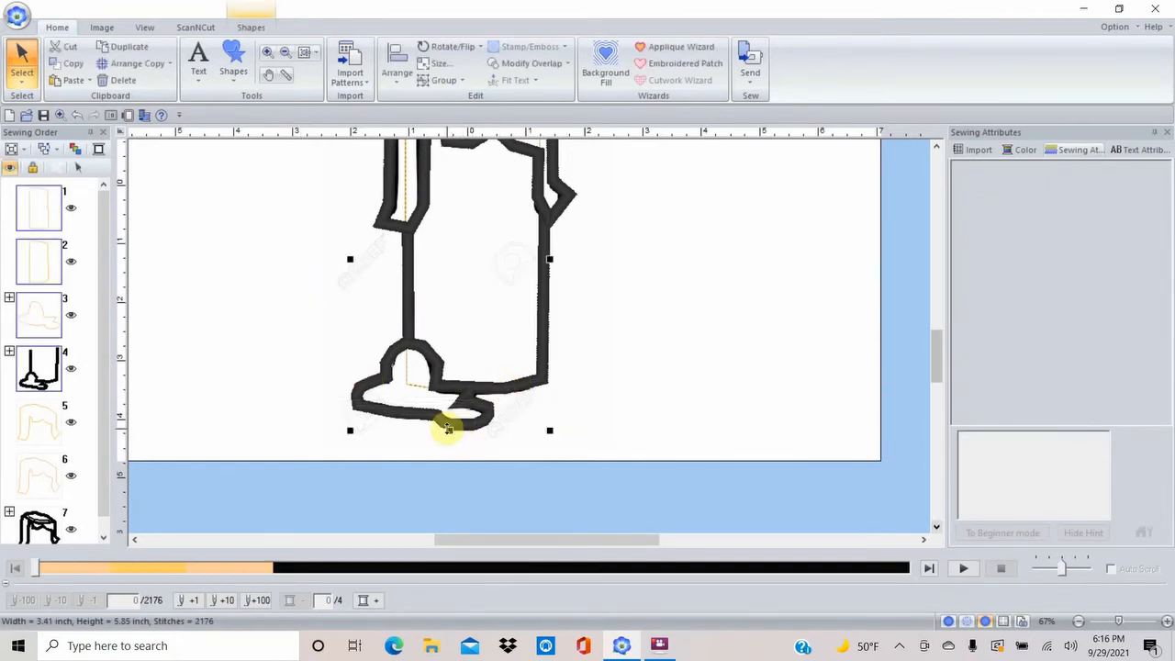
left_click_drag(449, 429, 454, 532)
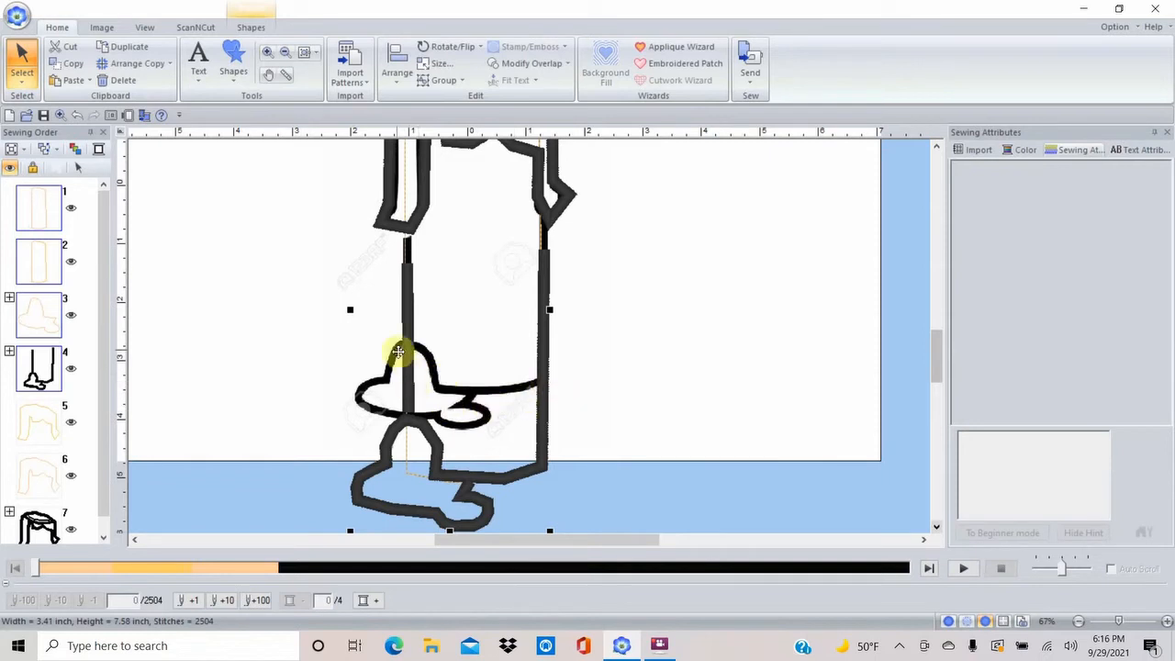
left_click(144, 27)
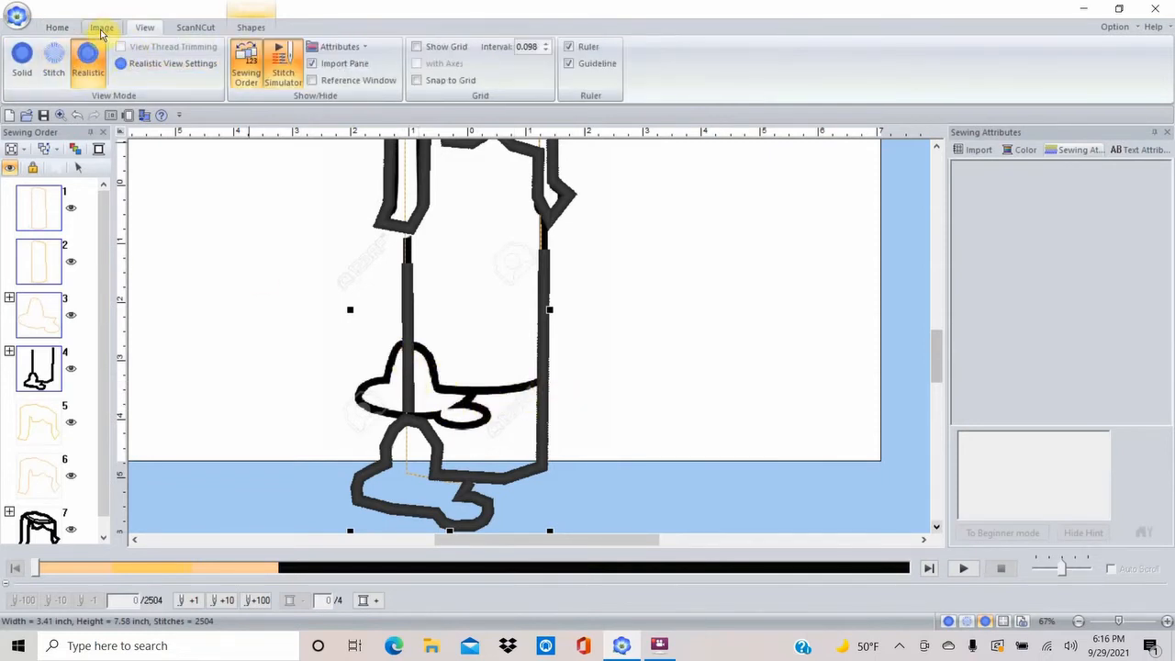
Fade out the traced background image completely so only the embroidery shows
left_click(101, 27)
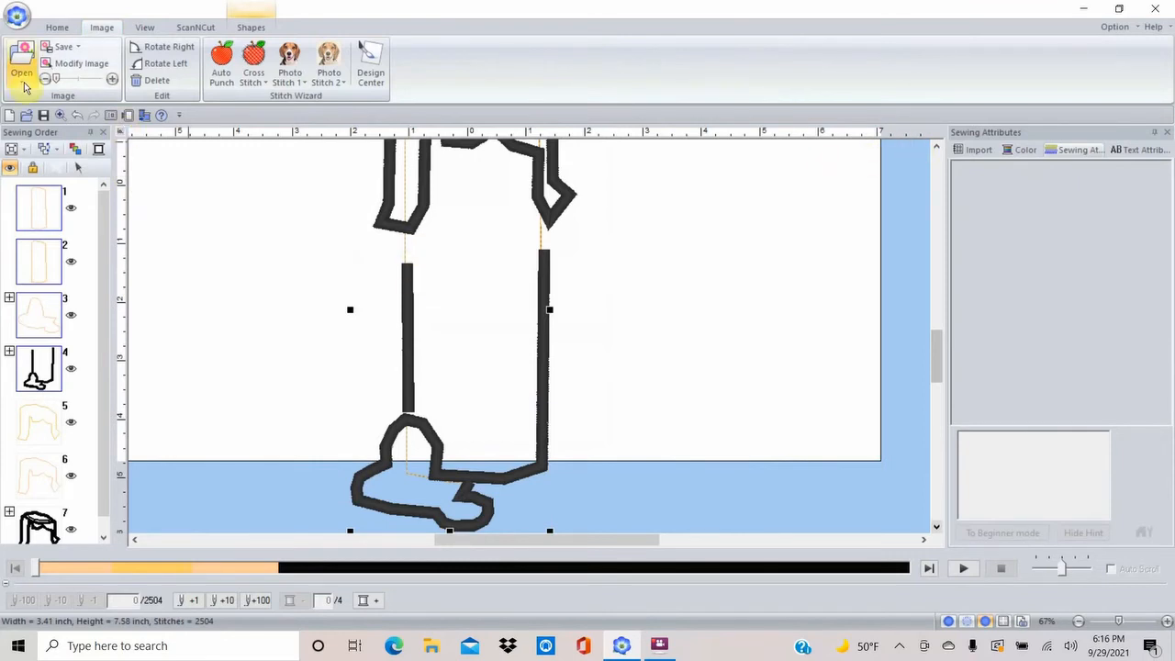
scroll(25, 87, "down", 1)
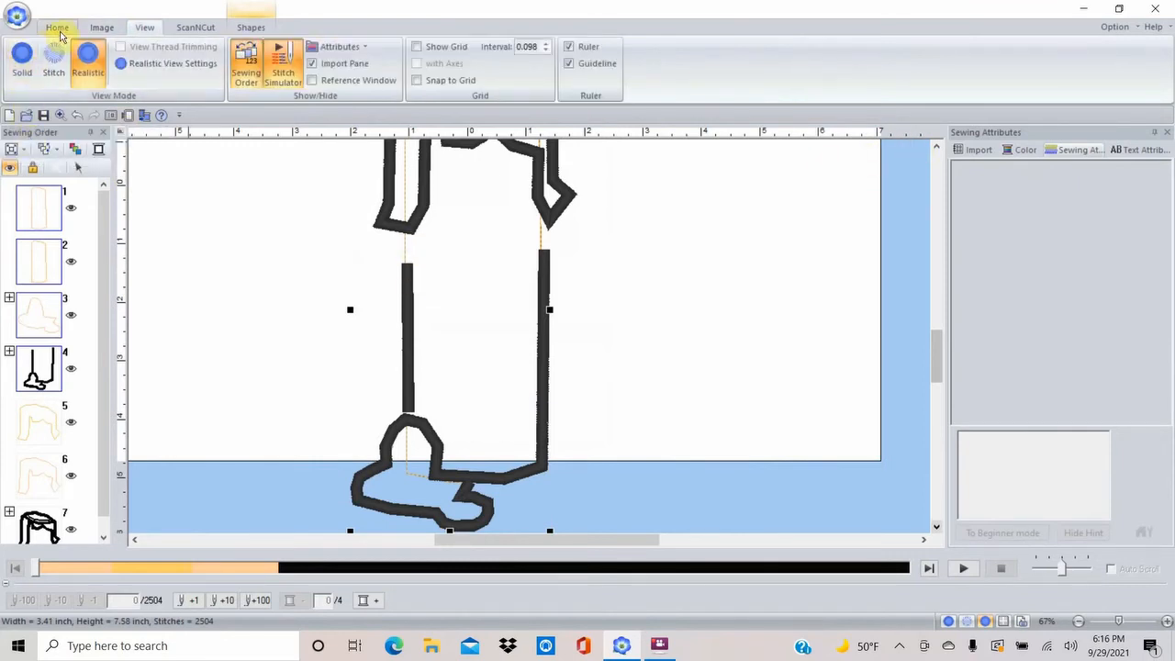
Extend the upper ends of the right and left candle side borders up to the tips of the wax drips
left_click(59, 29)
left_click(28, 77)
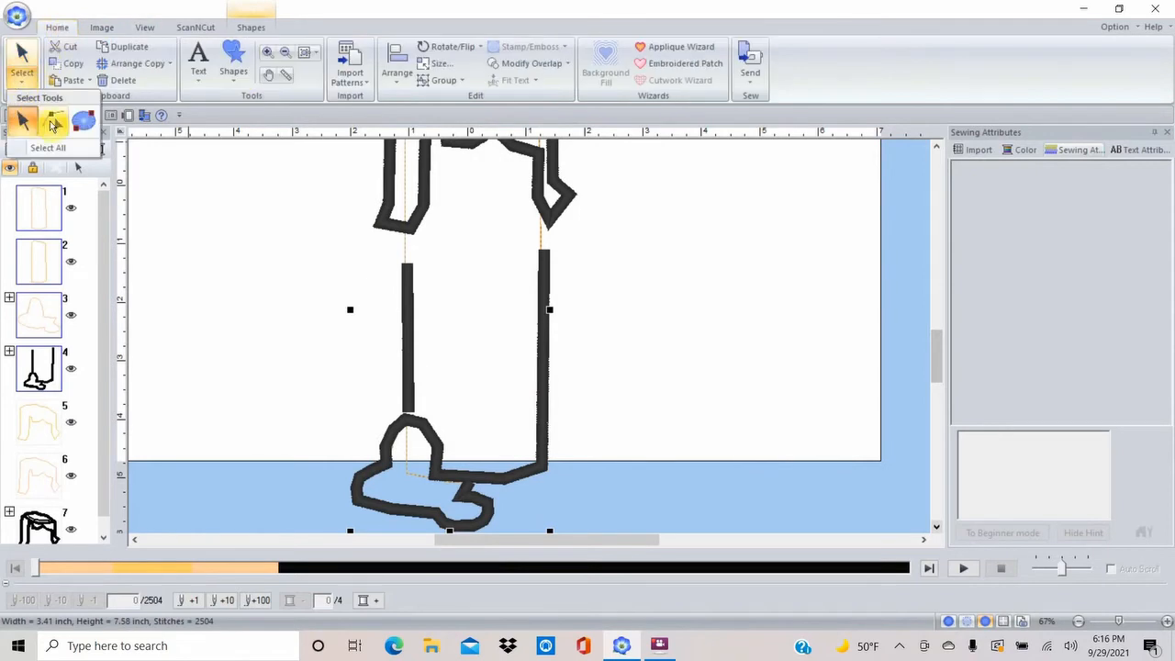
left_click(46, 123)
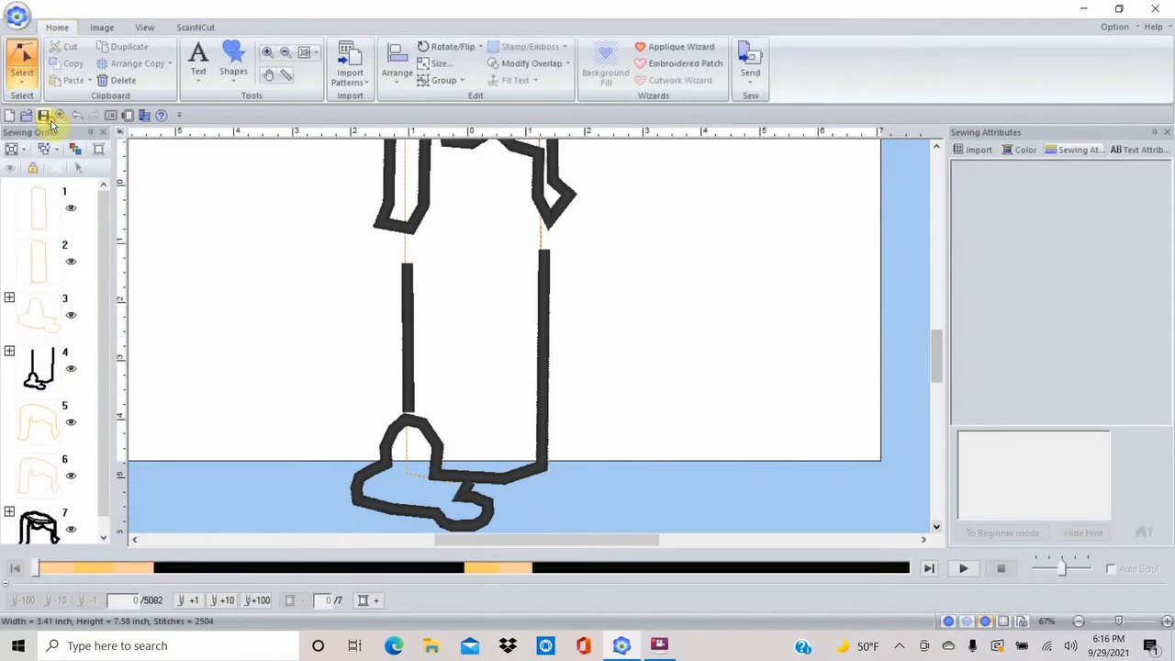
left_click(548, 269)
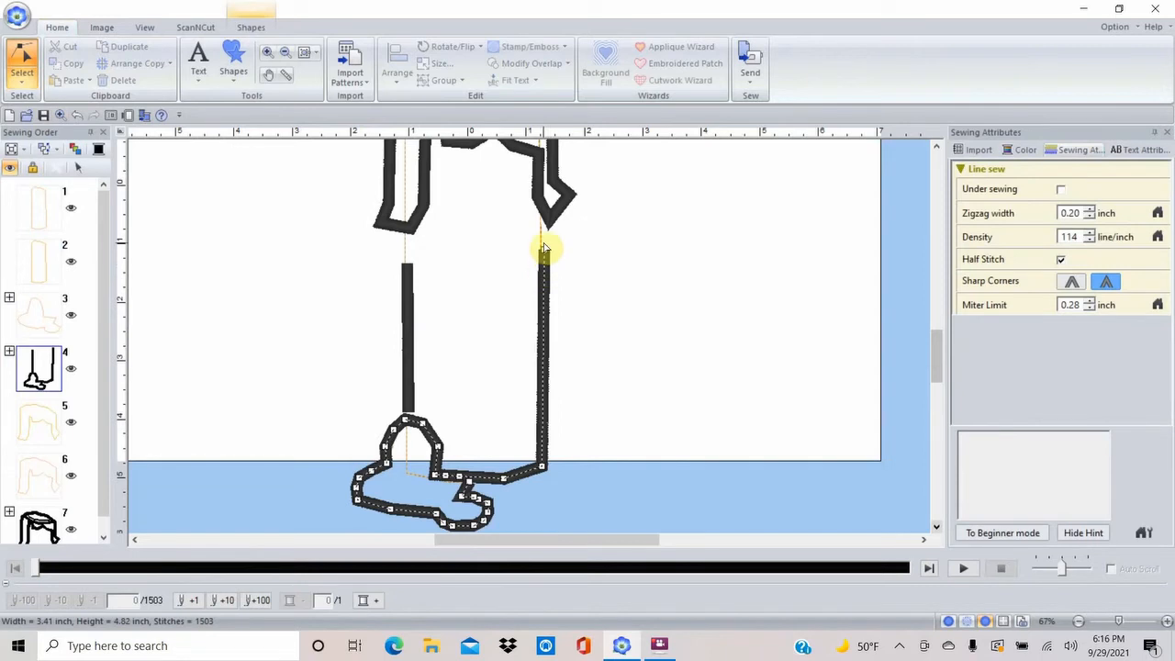
left_click_drag(544, 255, 542, 216)
left_click(408, 287)
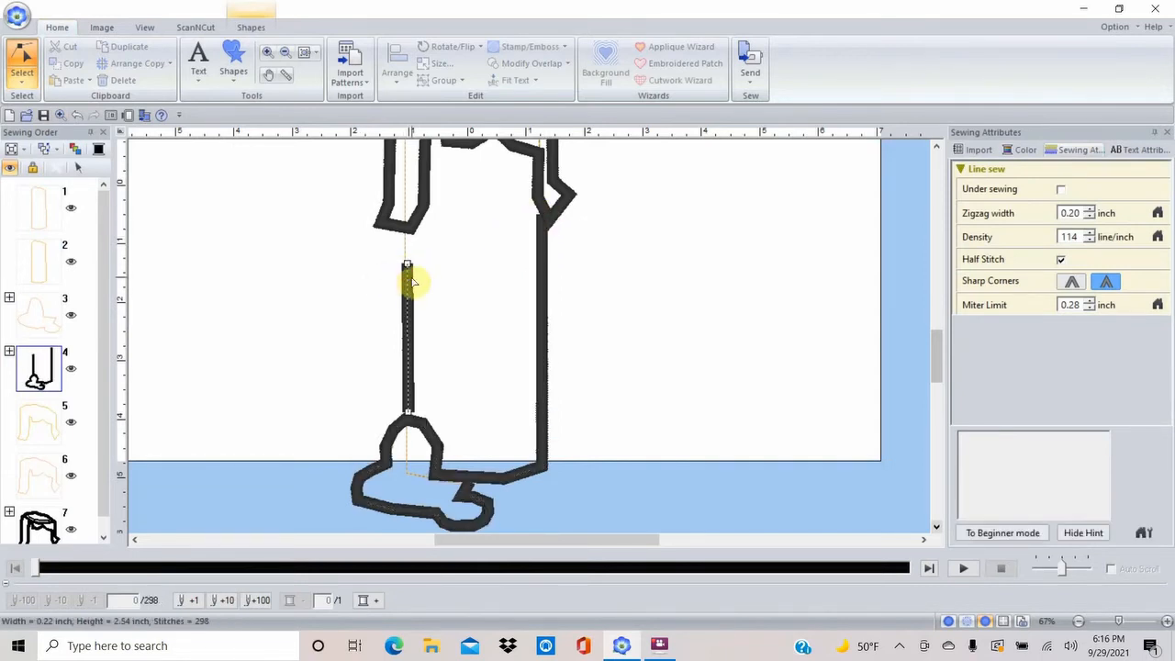
left_click_drag(407, 267, 401, 233)
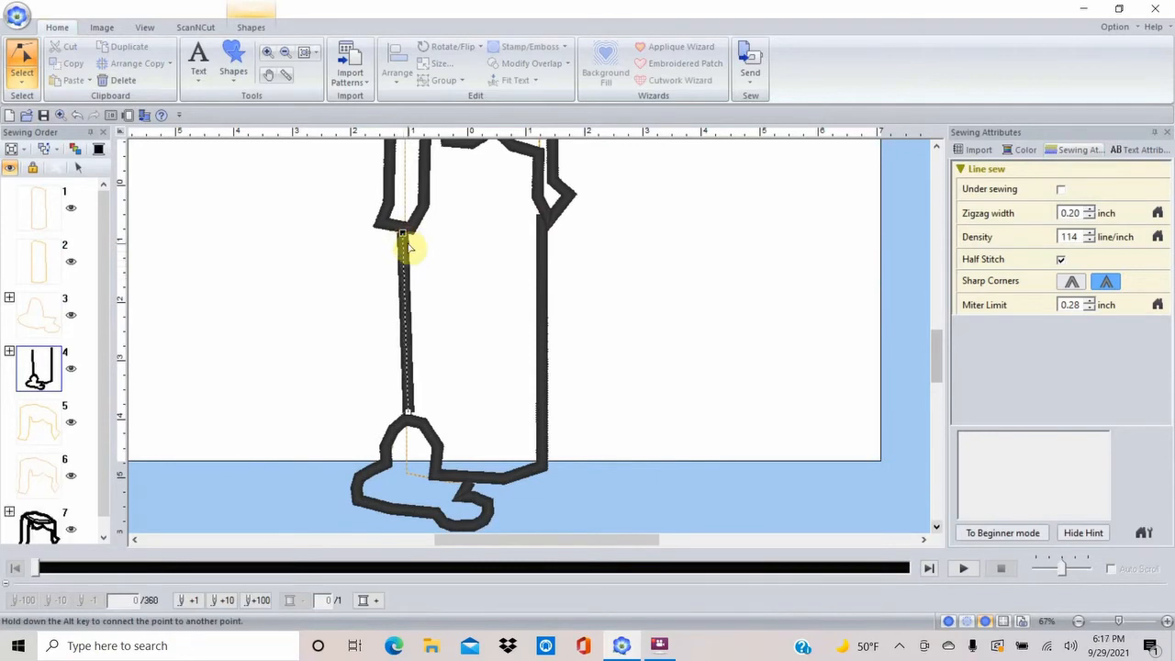
Extend the lower end of the candle's left side border down to the wax puddle's border, and deselect it
left_click(302, 50)
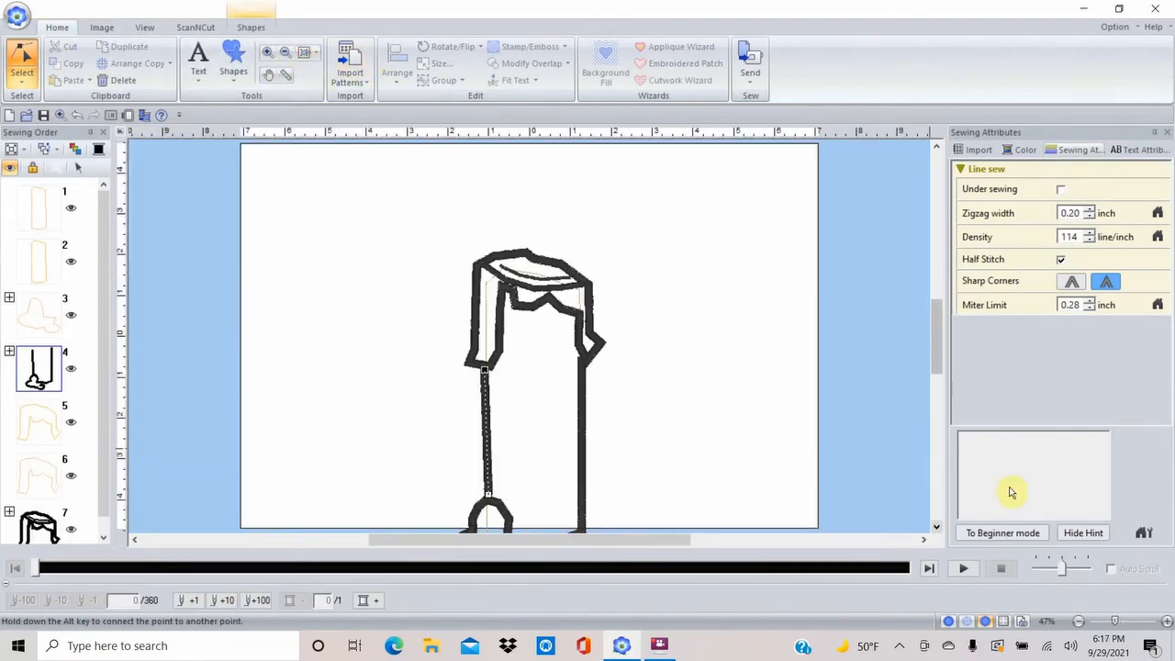
left_click(938, 528)
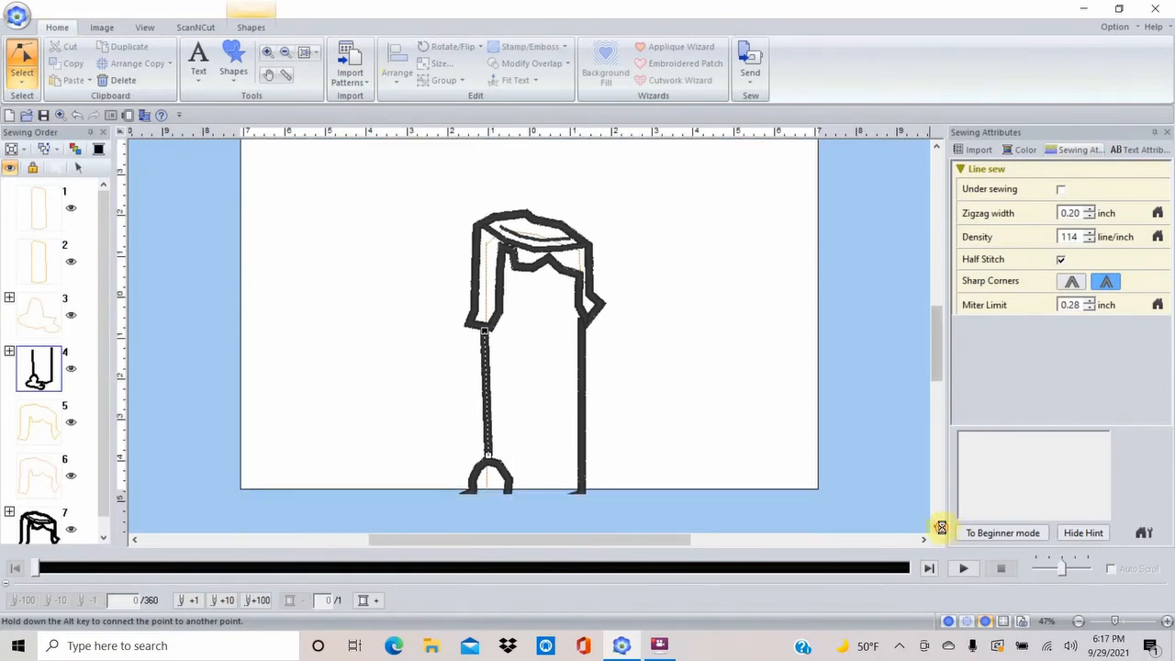
left_click(938, 528)
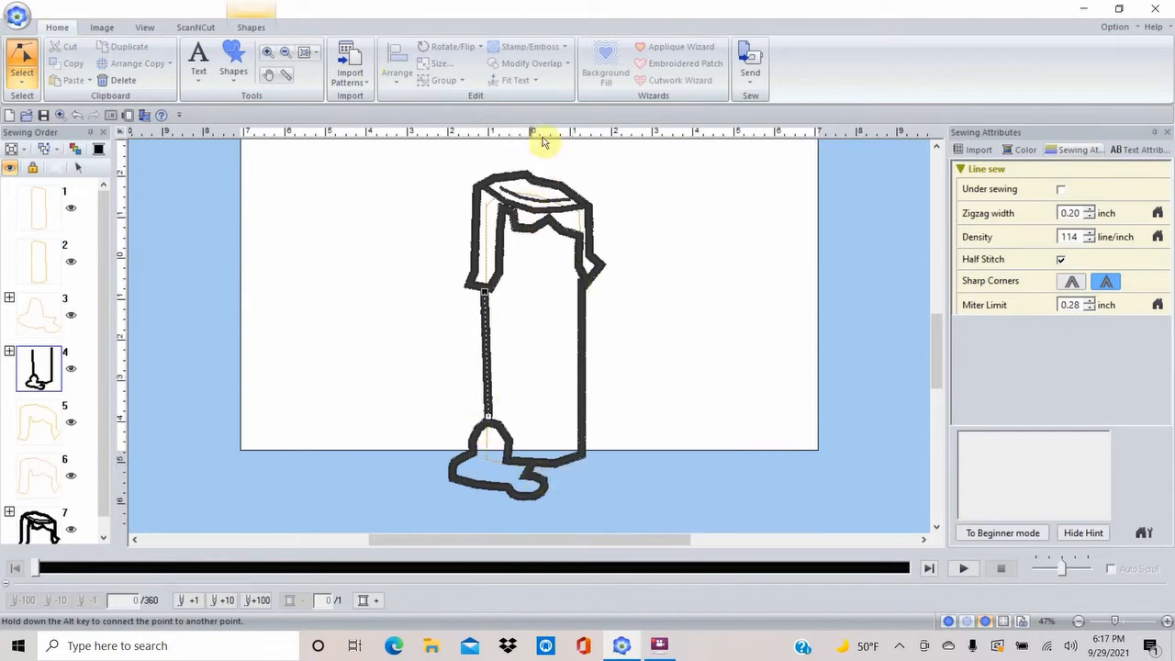
left_click(937, 147)
left_click(934, 149)
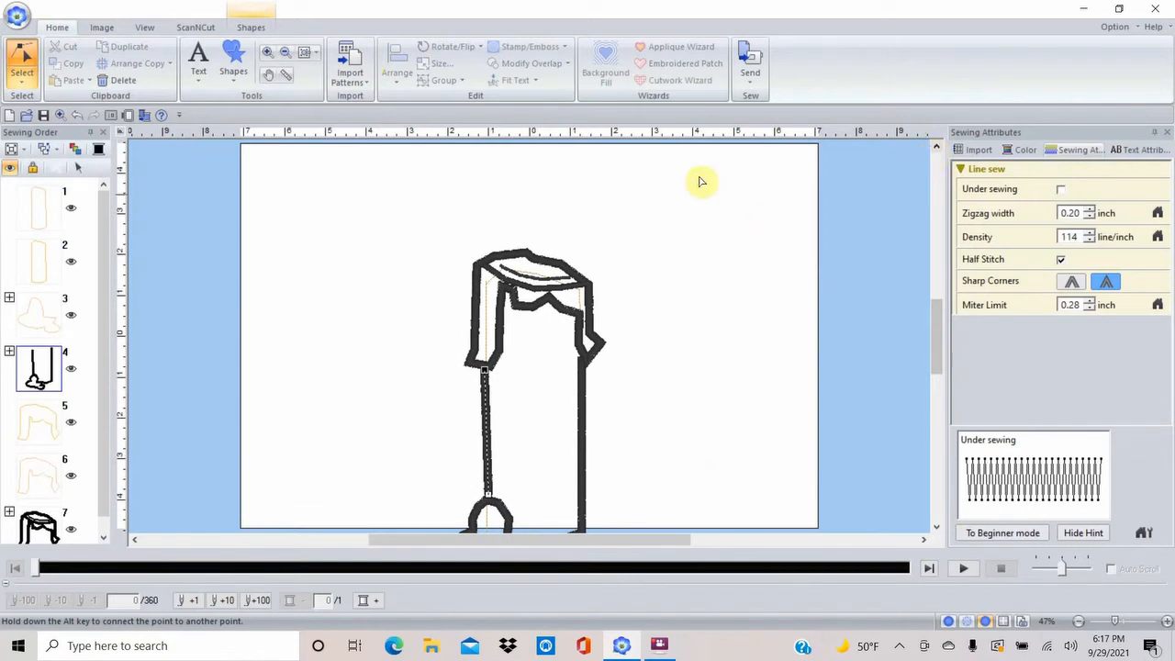
left_click(936, 531)
left_click(936, 531)
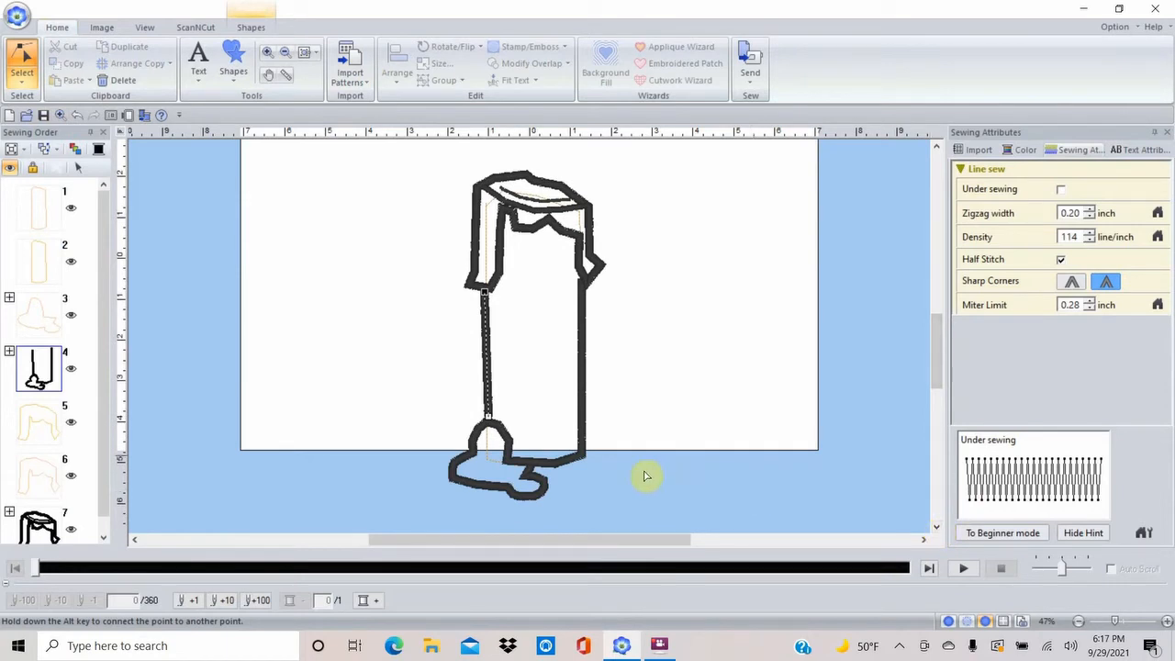
left_click(489, 422)
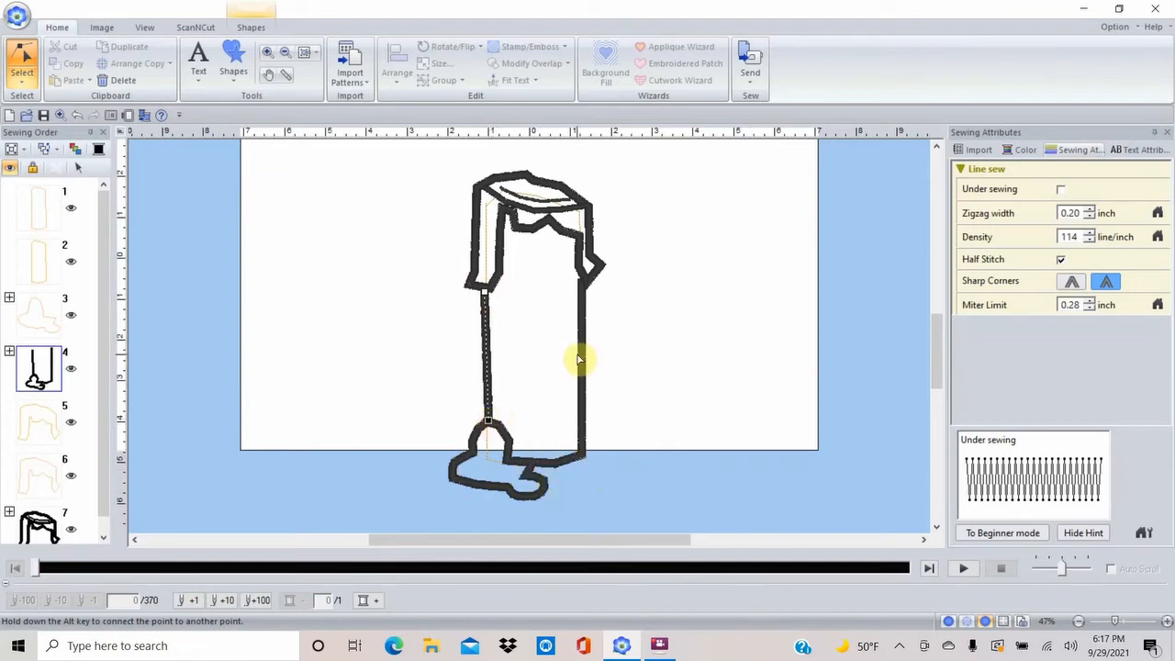
left_click(491, 452)
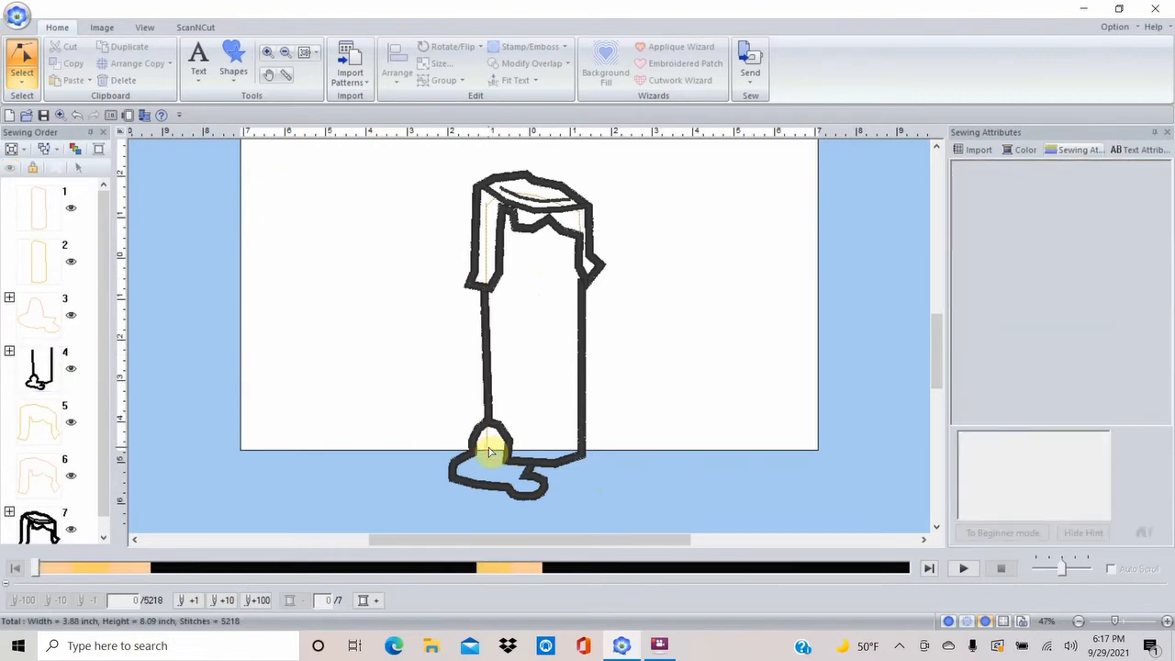
left_click(53, 193)
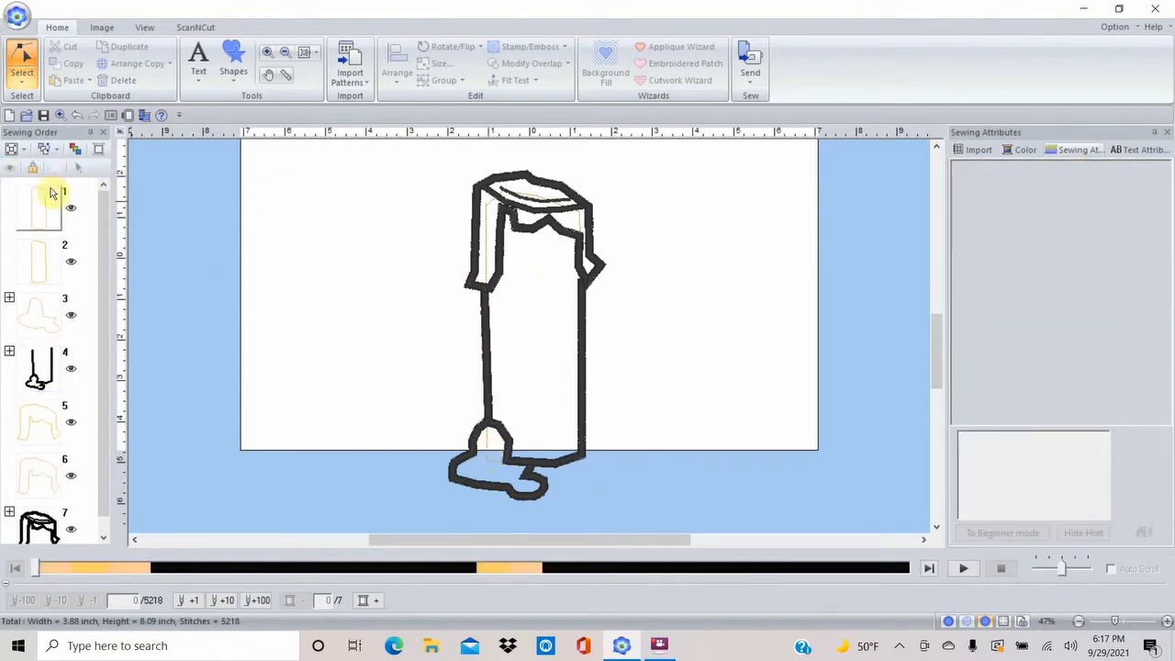
left_click(40, 267)
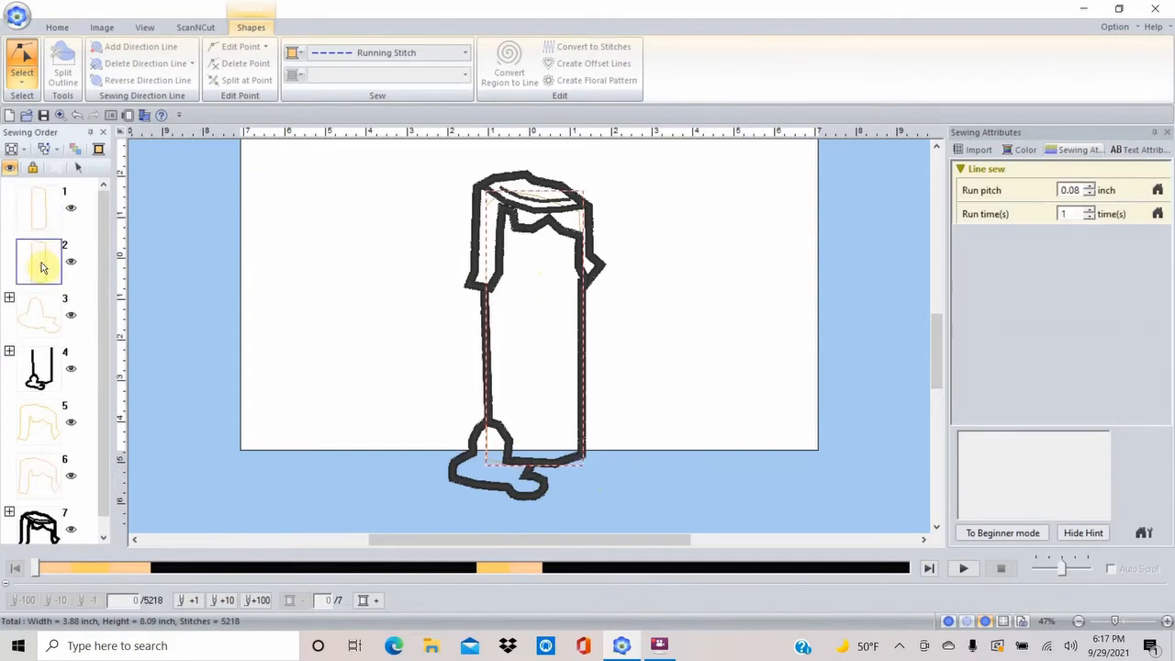
right_click(40, 266)
left_click(84, 272)
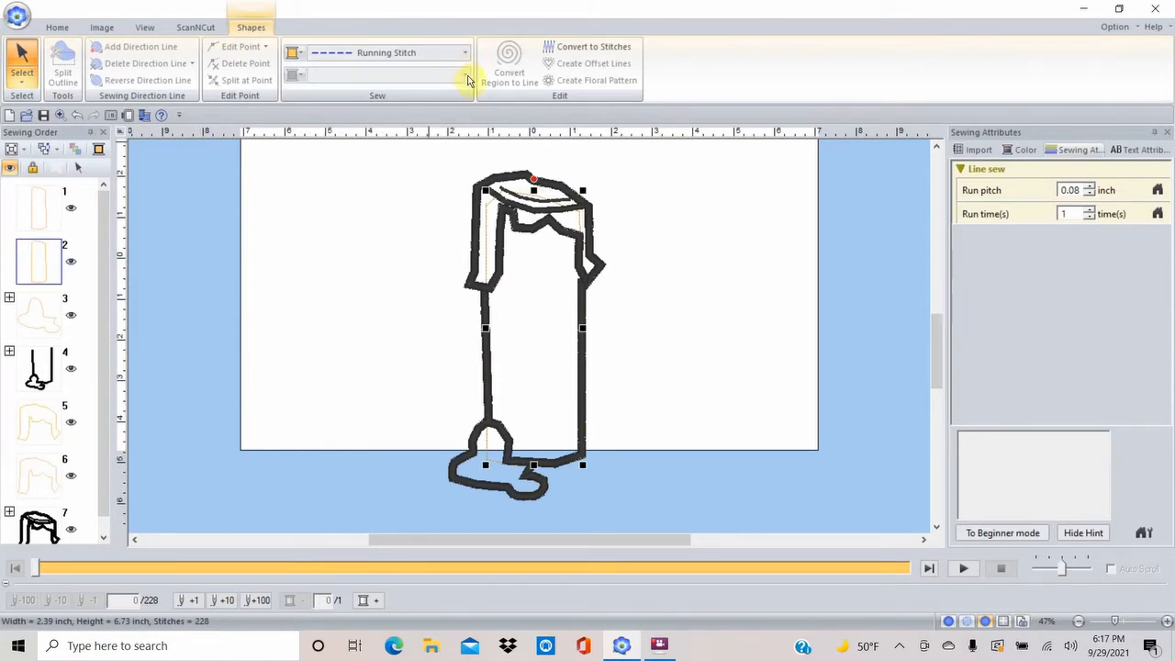
left_click(378, 202)
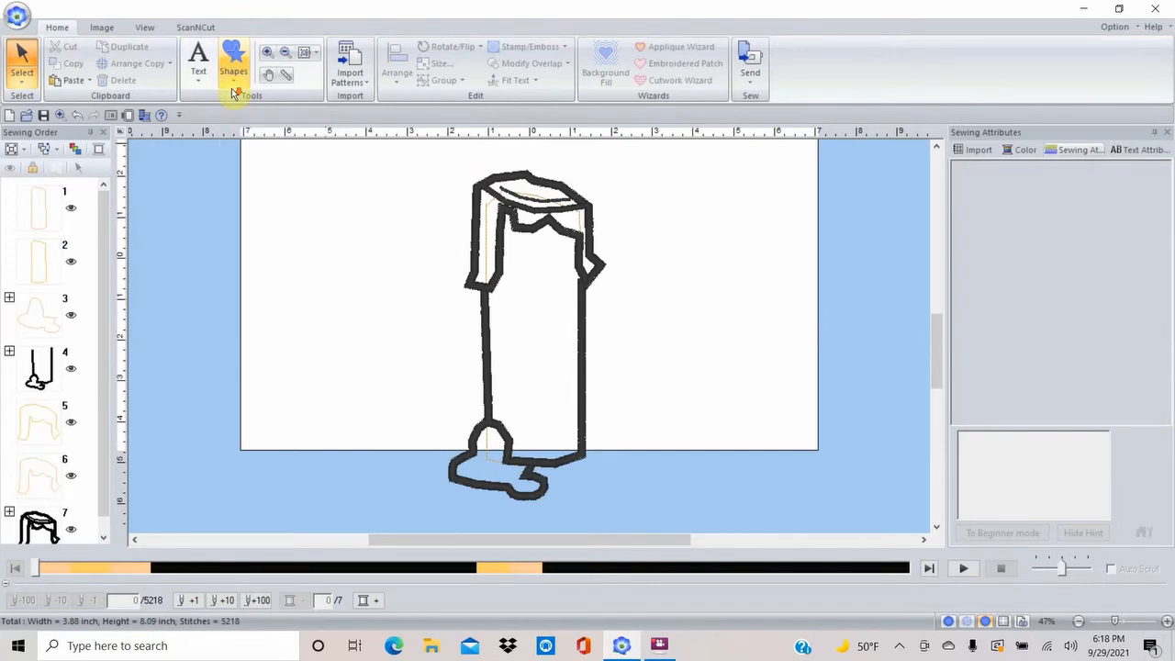
Separate the overlapping end points at the upper left corner of the second candle body outline and connect them to close the shape
left_click(267, 52)
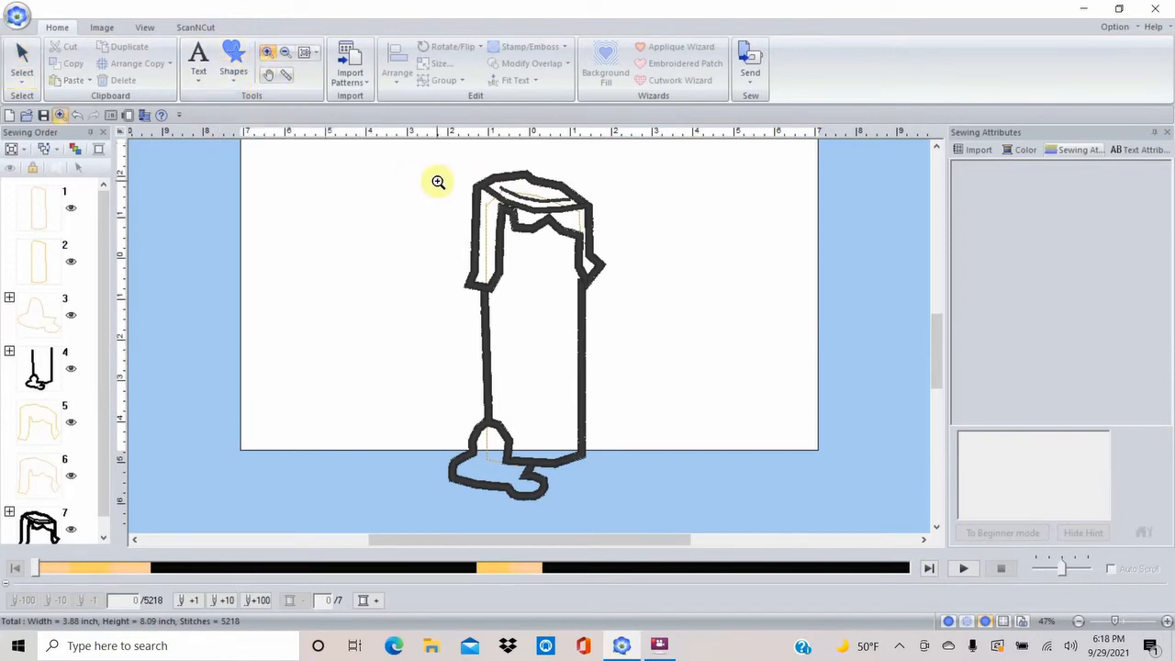
left_click_drag(440, 158, 657, 291)
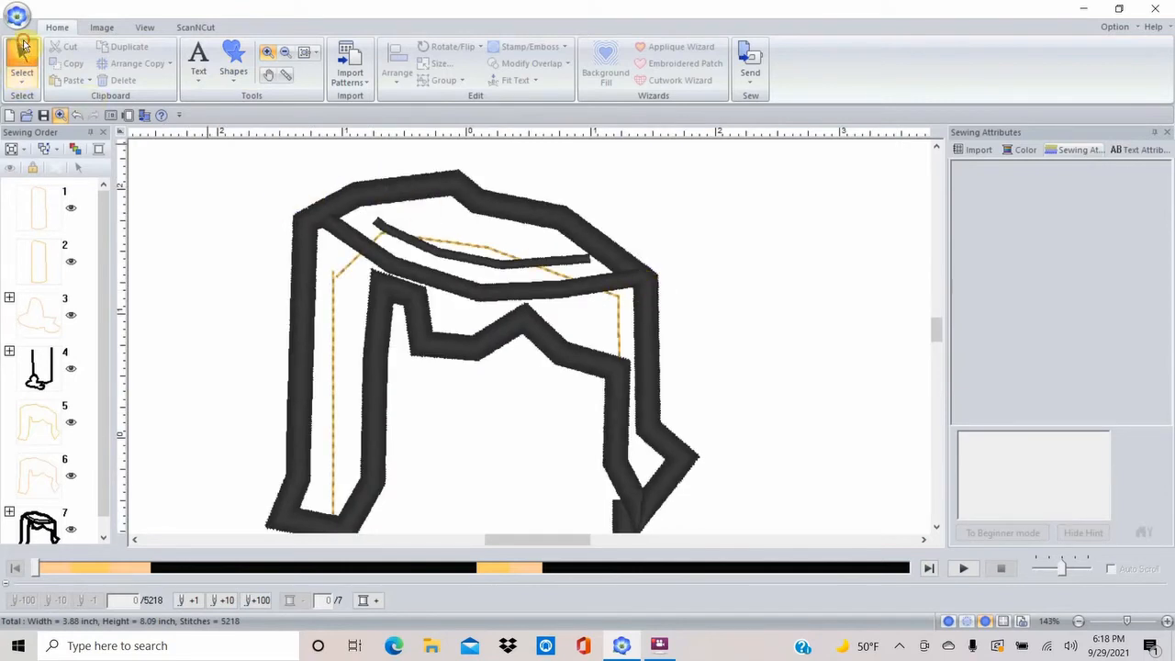
left_click(22, 74)
left_click(46, 120)
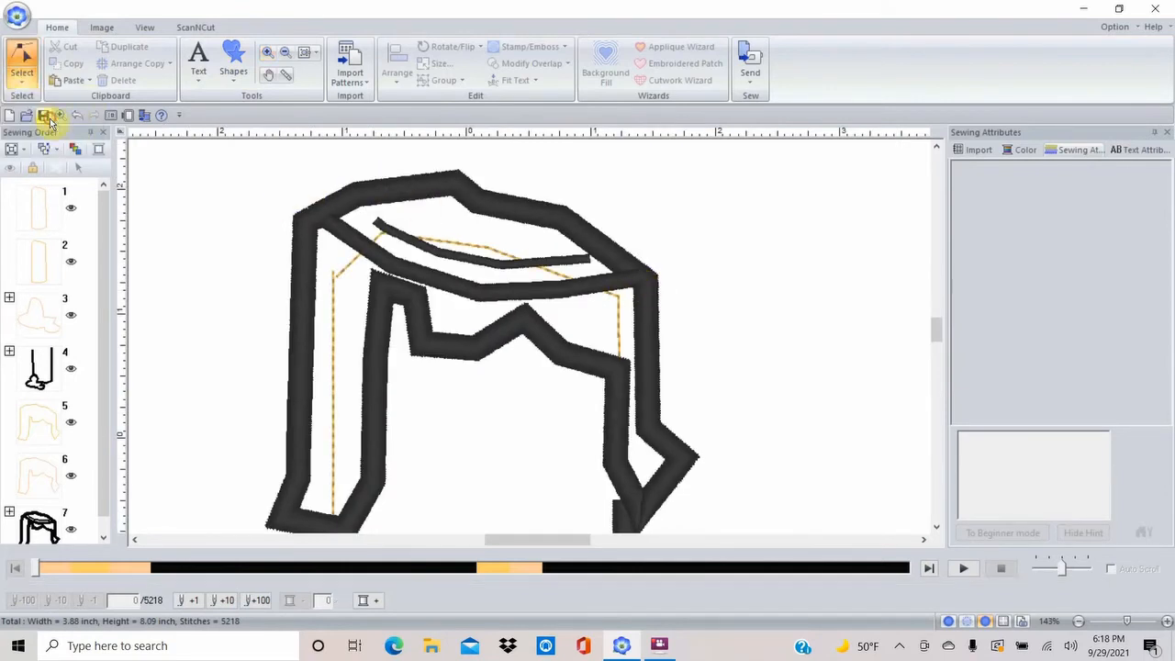
left_click(332, 287)
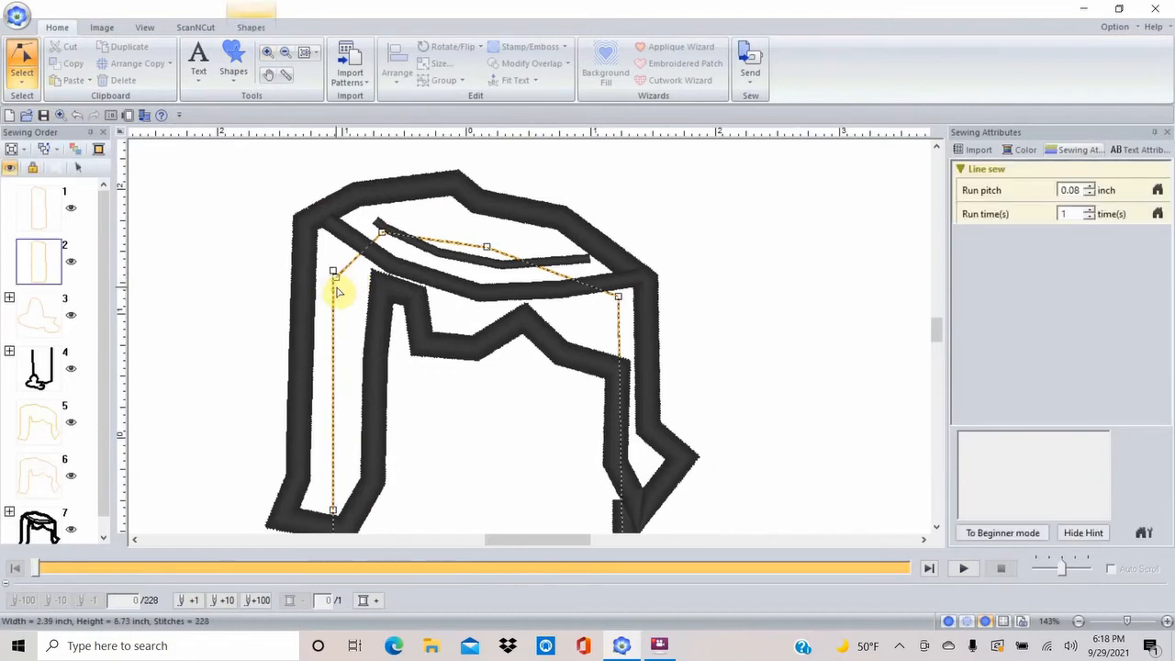
left_click_drag(333, 271, 333, 302)
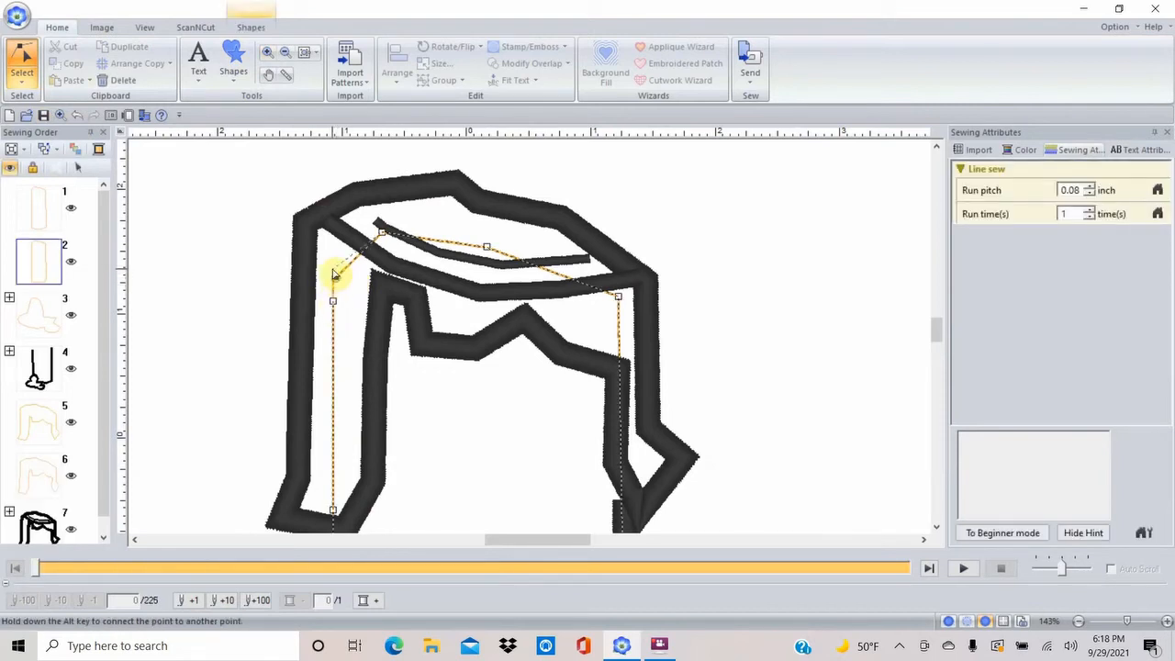
left_click(331, 260)
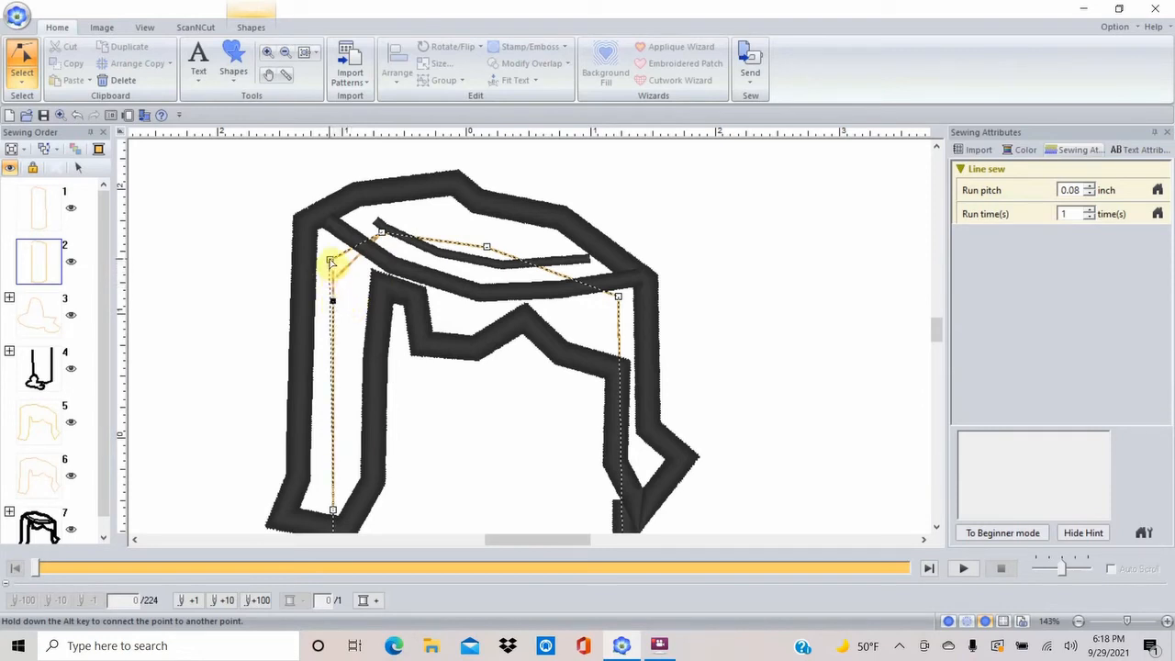
key("alt")
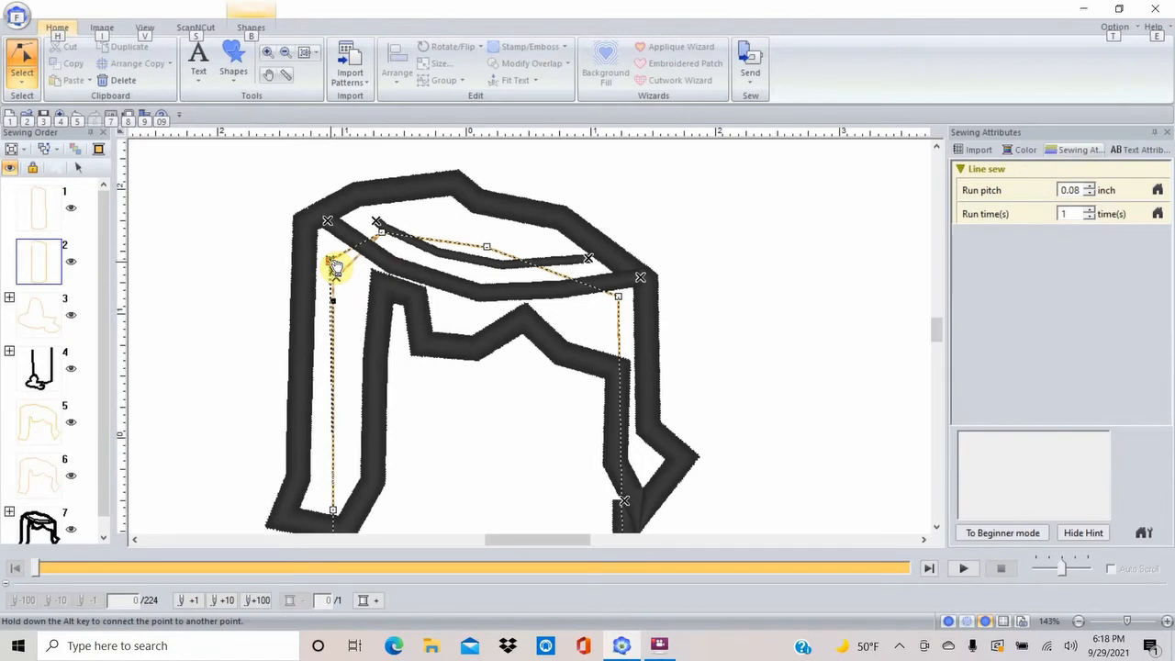
left_click(333, 265)
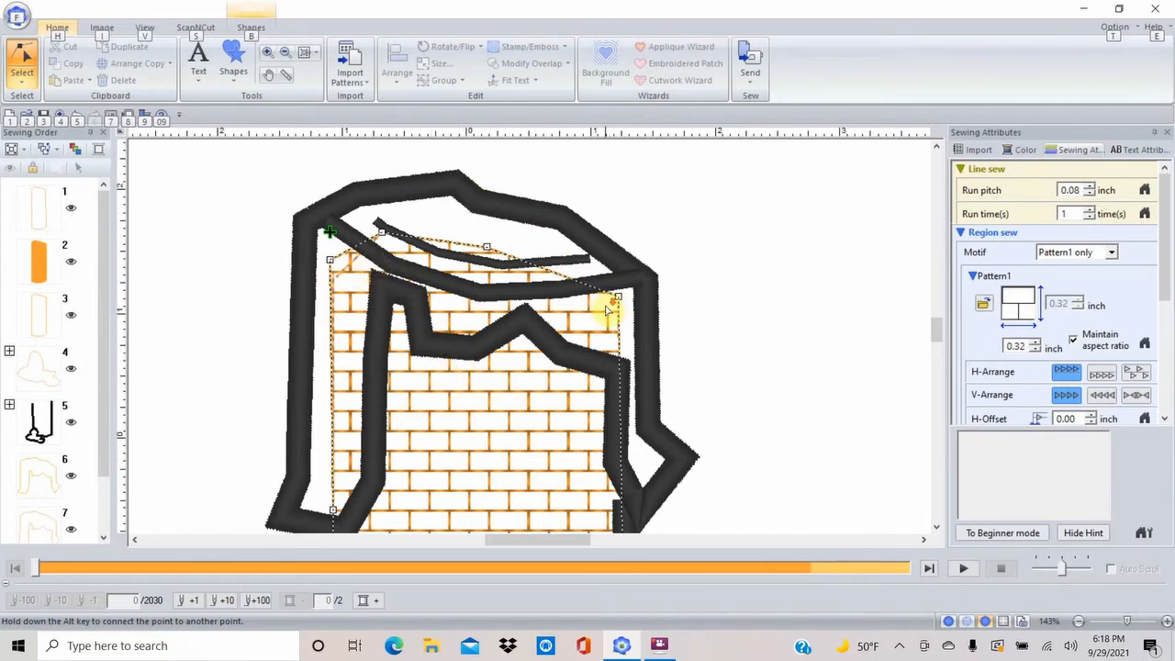
Try Motif Stitch as the line sew type of the closed candle body outline, and set it back to Running Stitch
scroll(608, 310, "down", 1)
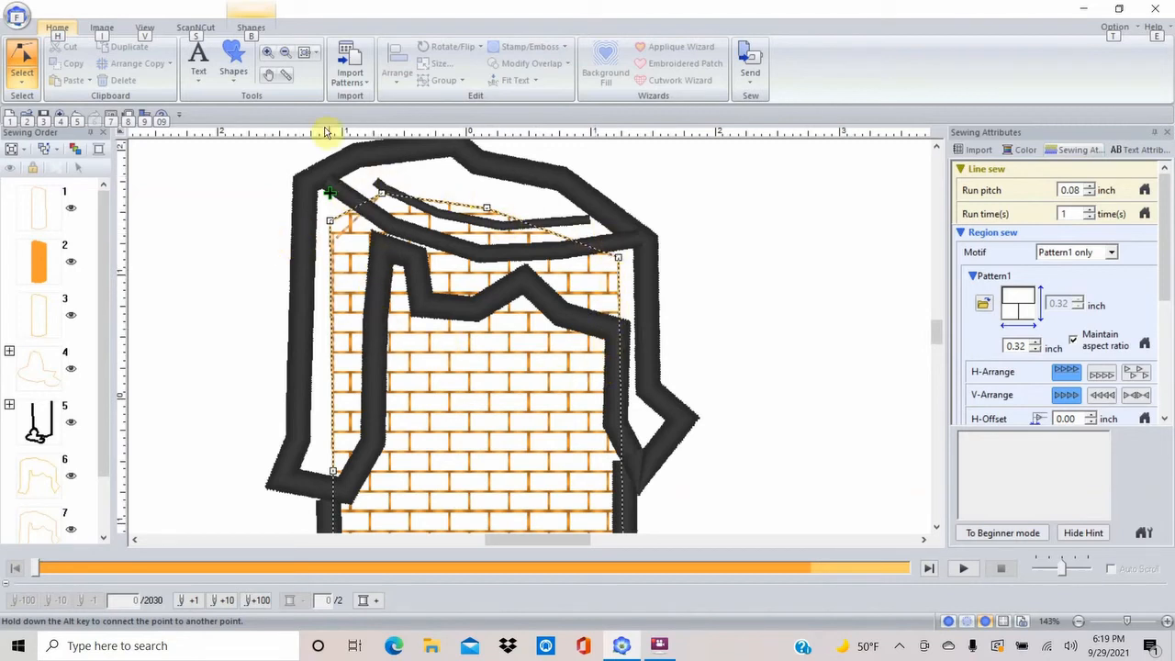
left_click(251, 28)
left_click(465, 52)
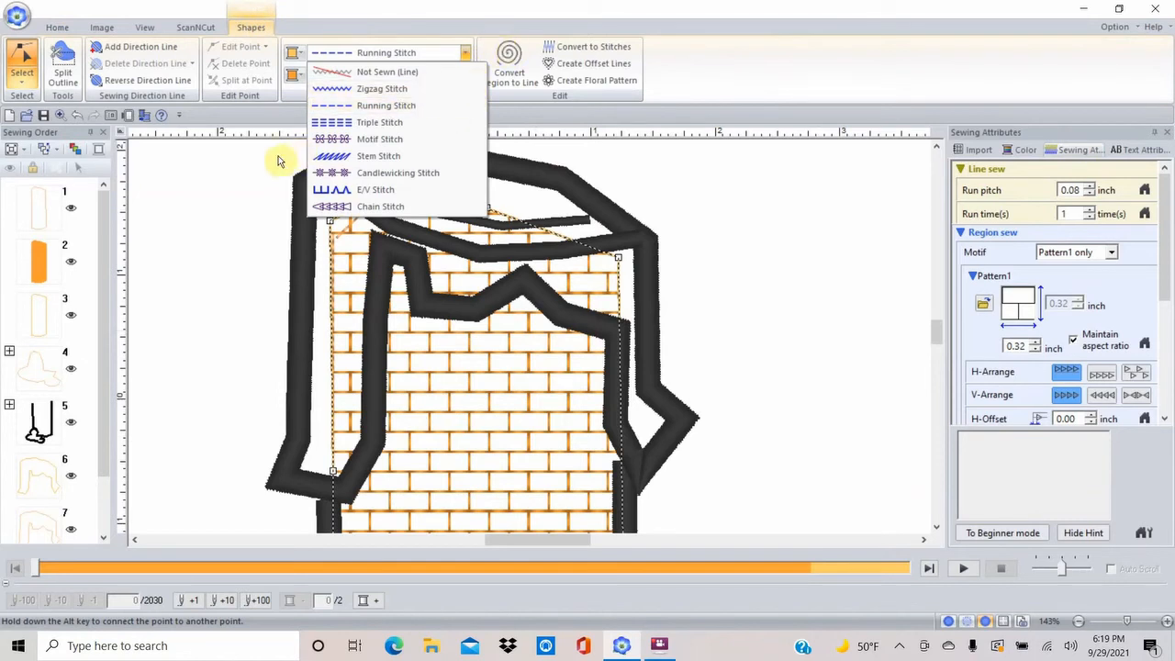
left_click(361, 139)
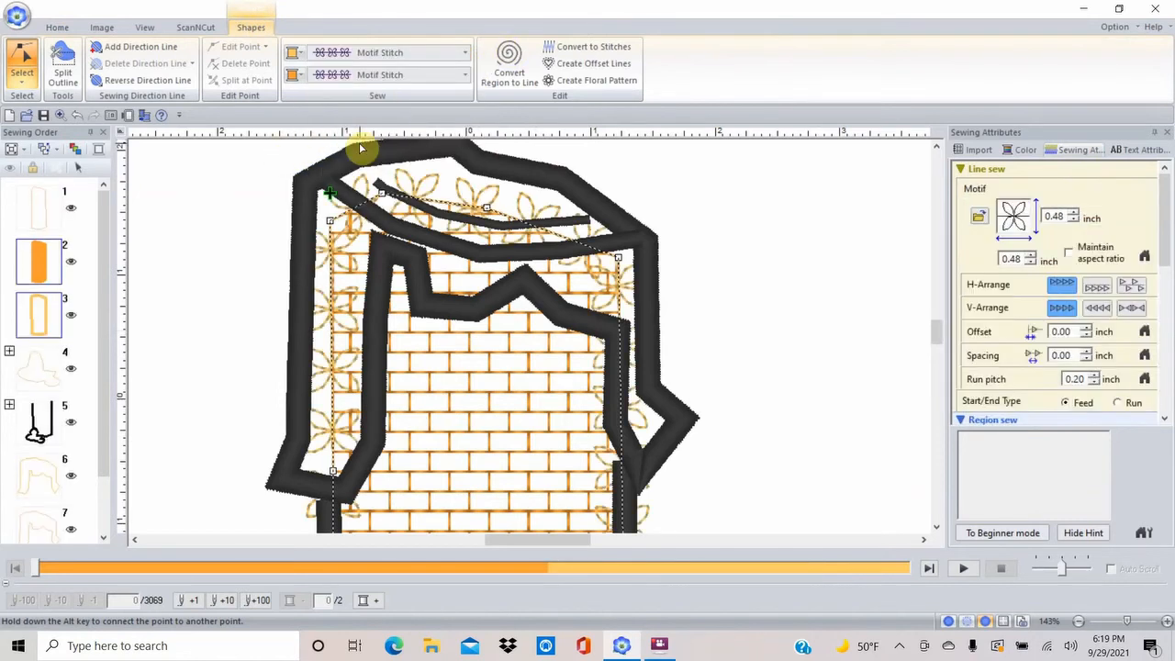
left_click(465, 53)
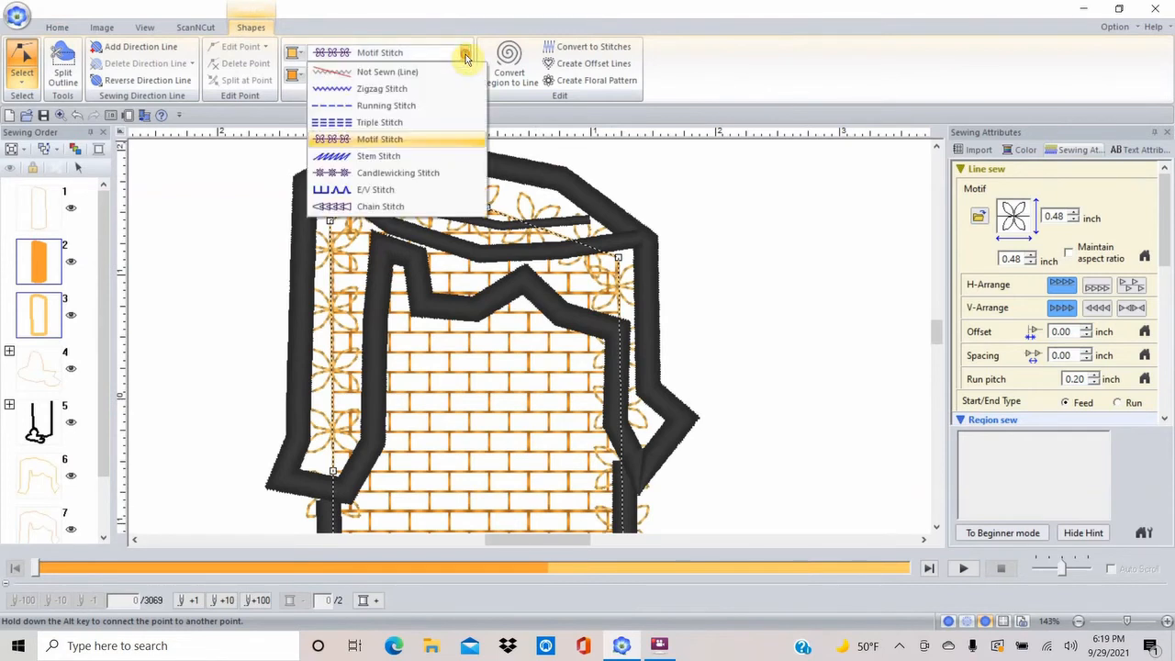
left_click(384, 106)
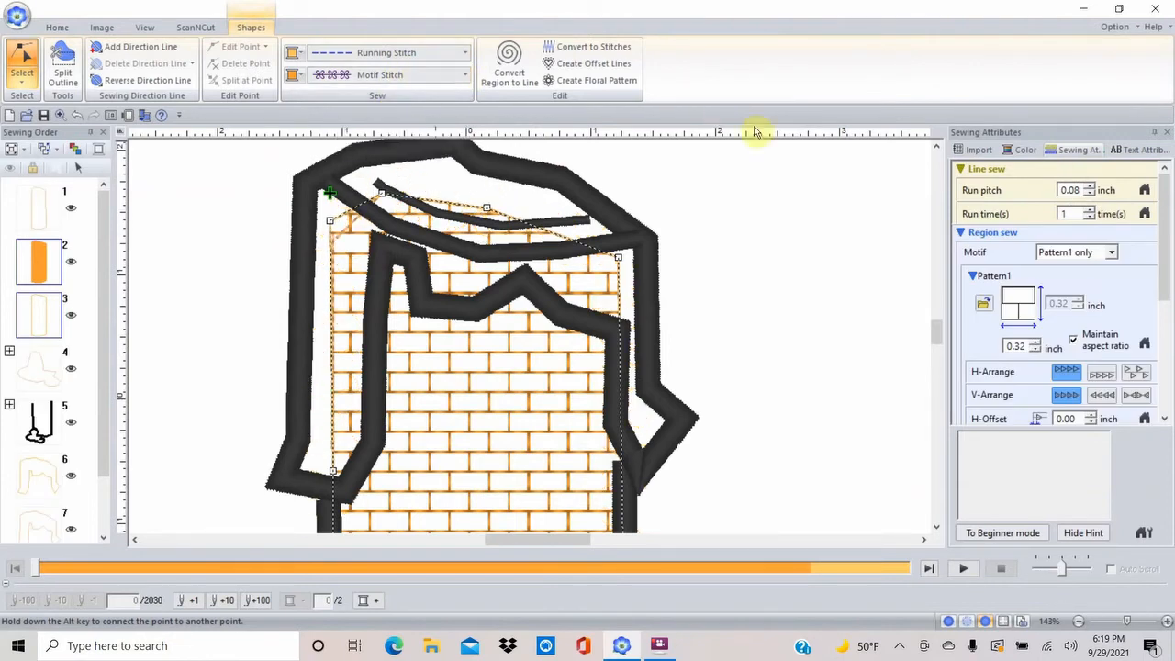
Replace the brick motif in the candle body's region fill with the snowflake pattern motif046
left_click(990, 305)
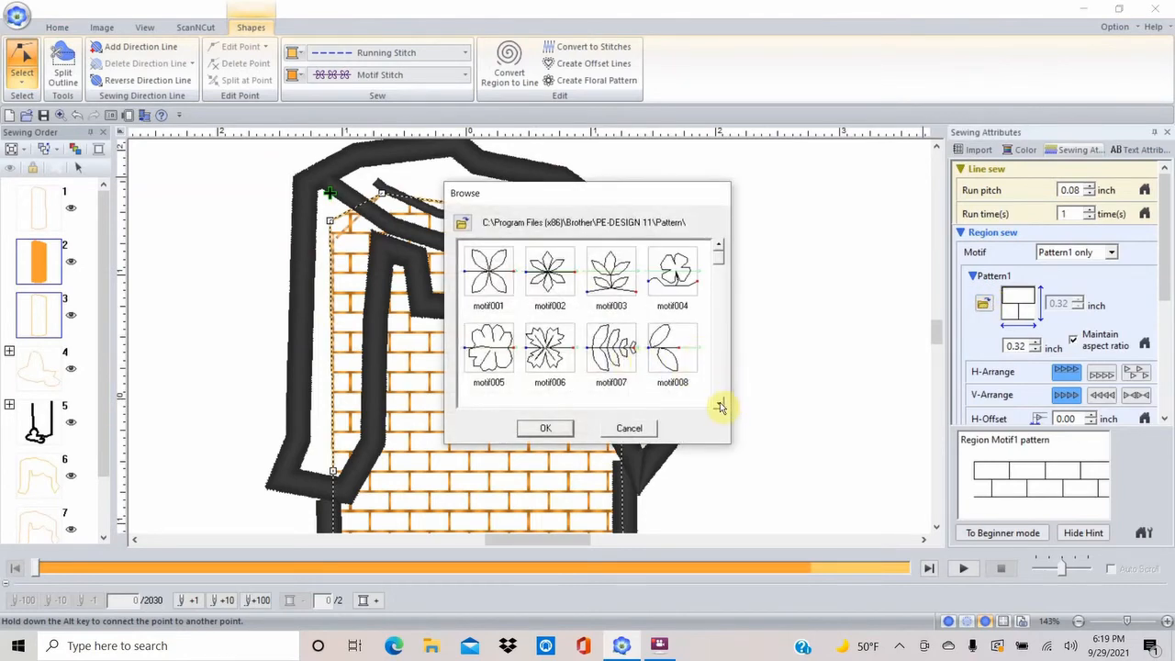
left_click(721, 407)
left_click(720, 407)
left_click(721, 407)
left_click(721, 407)
left_click(721, 407)
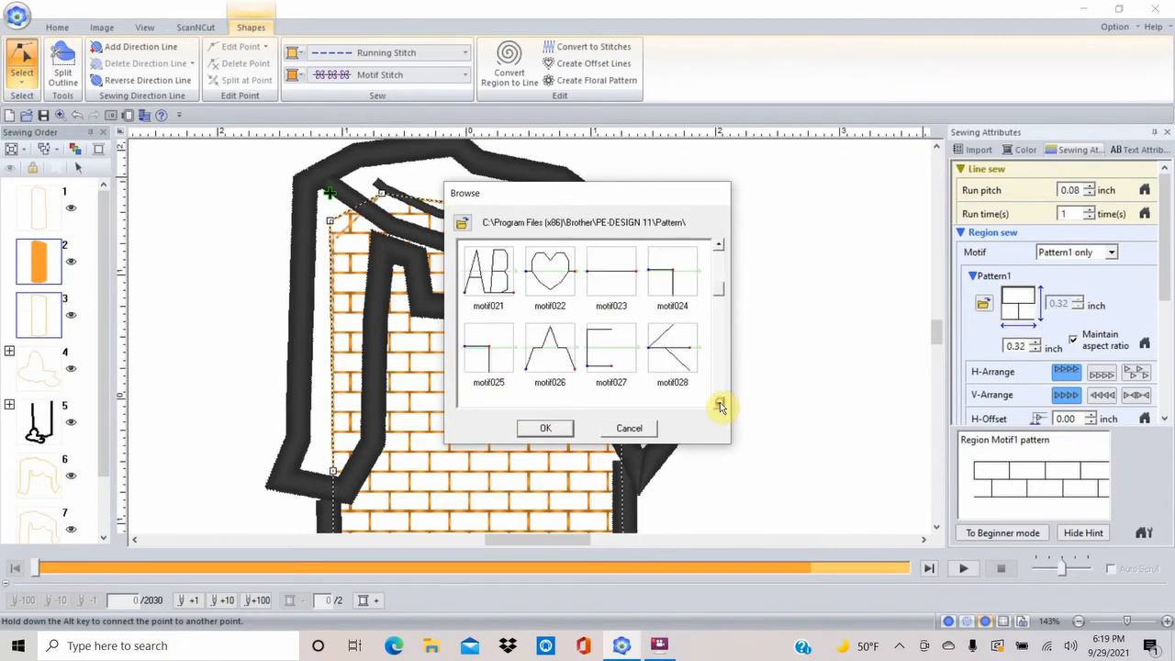
left_click(721, 407)
left_click(721, 407)
left_click(721, 407)
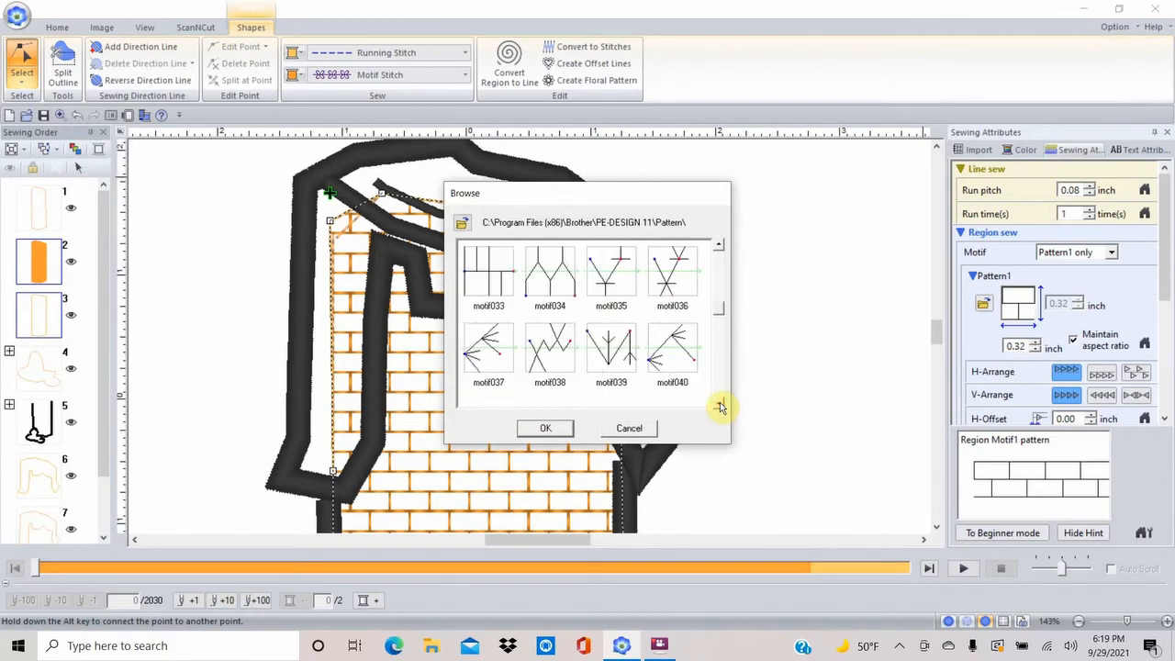
left_click(721, 407)
left_click(721, 407)
left_click(721, 407)
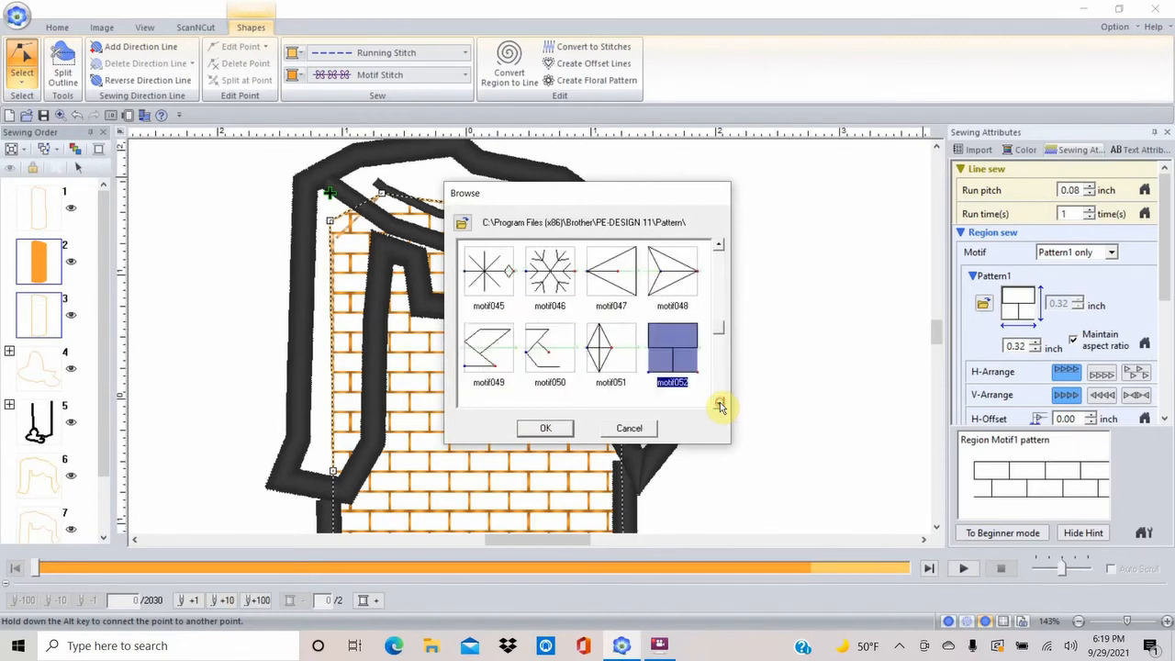
left_click(553, 280)
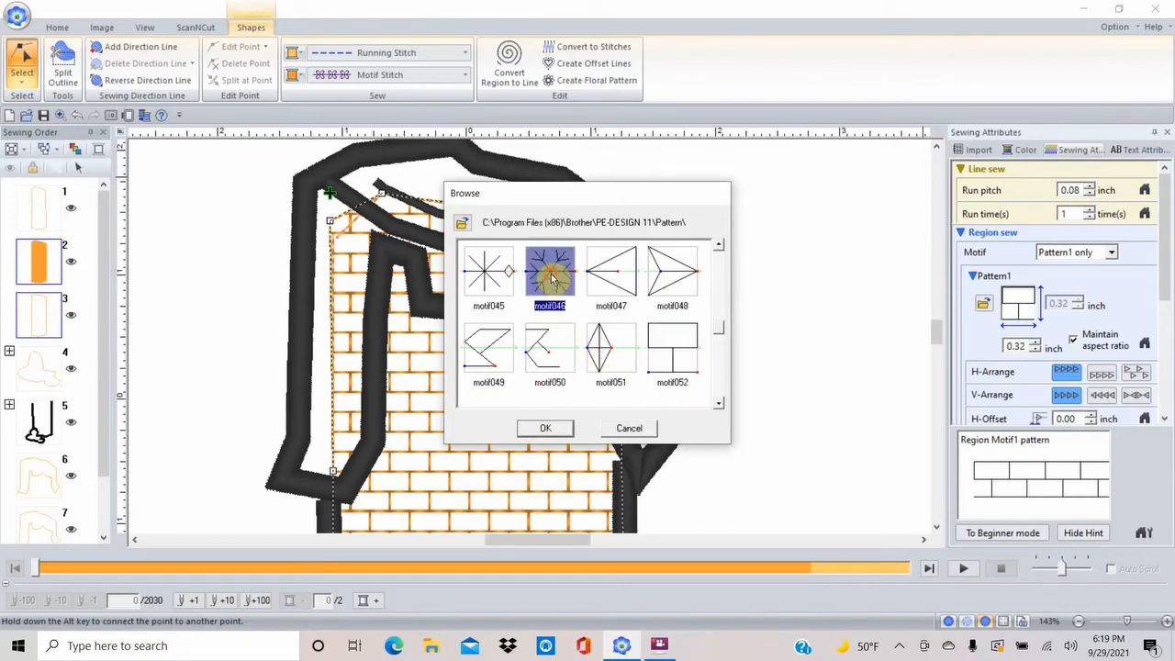
left_click(545, 428)
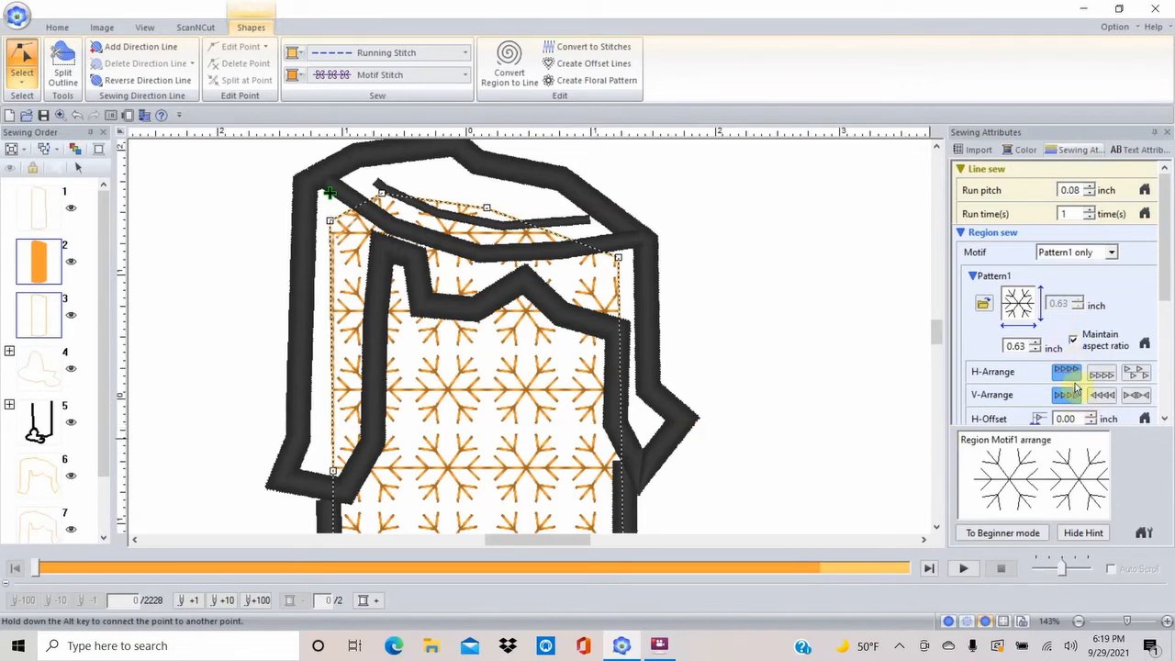
Set the vertical spacing of the candle body's snowflake motif to -0.09 inch
left_click(1165, 419)
left_click(1166, 420)
left_click(1165, 420)
left_click(1165, 420)
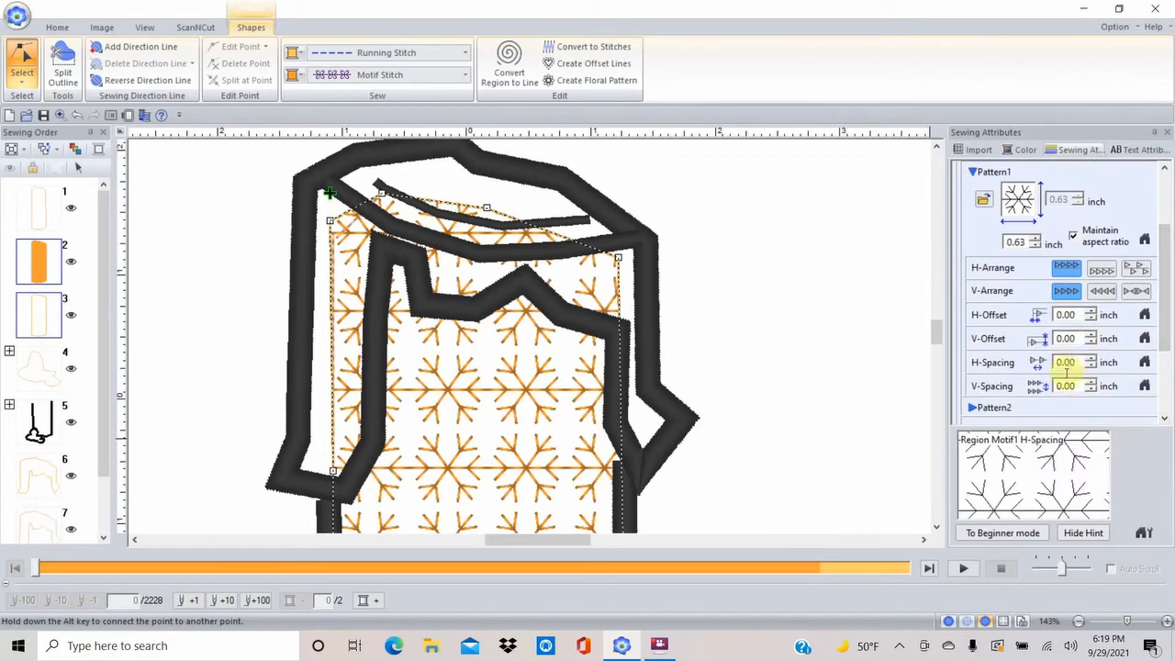
left_click(1091, 392)
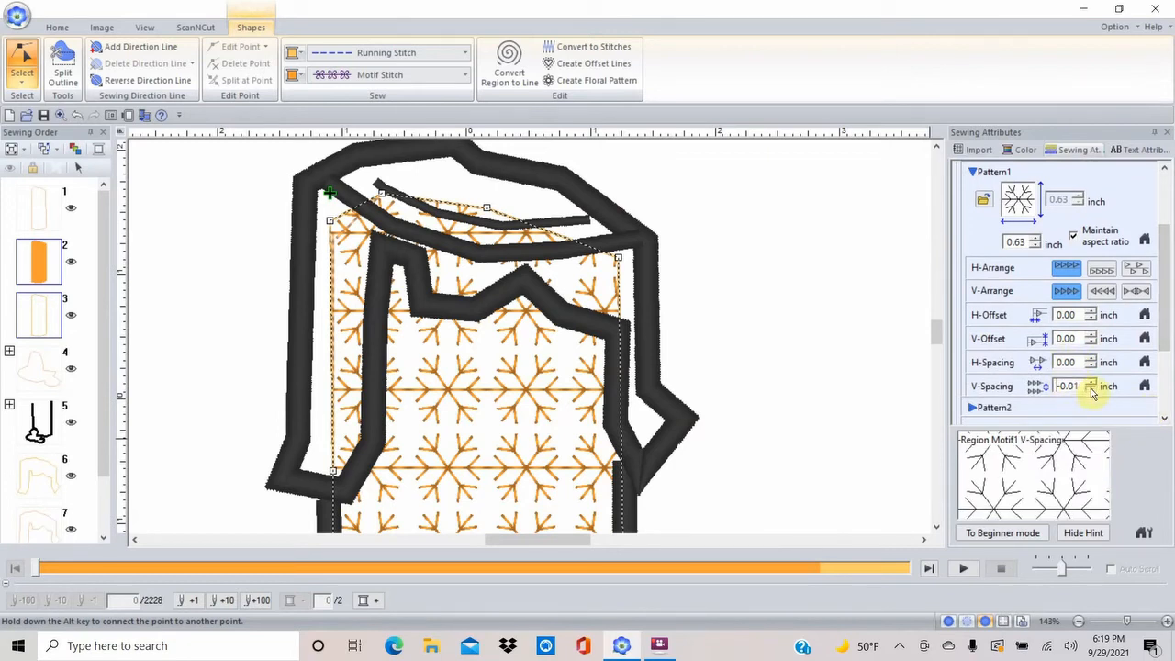
left_click(1092, 392)
left_click(1092, 391)
left_click(1092, 392)
left_click(1092, 391)
left_click(1092, 391)
left_click(1092, 391)
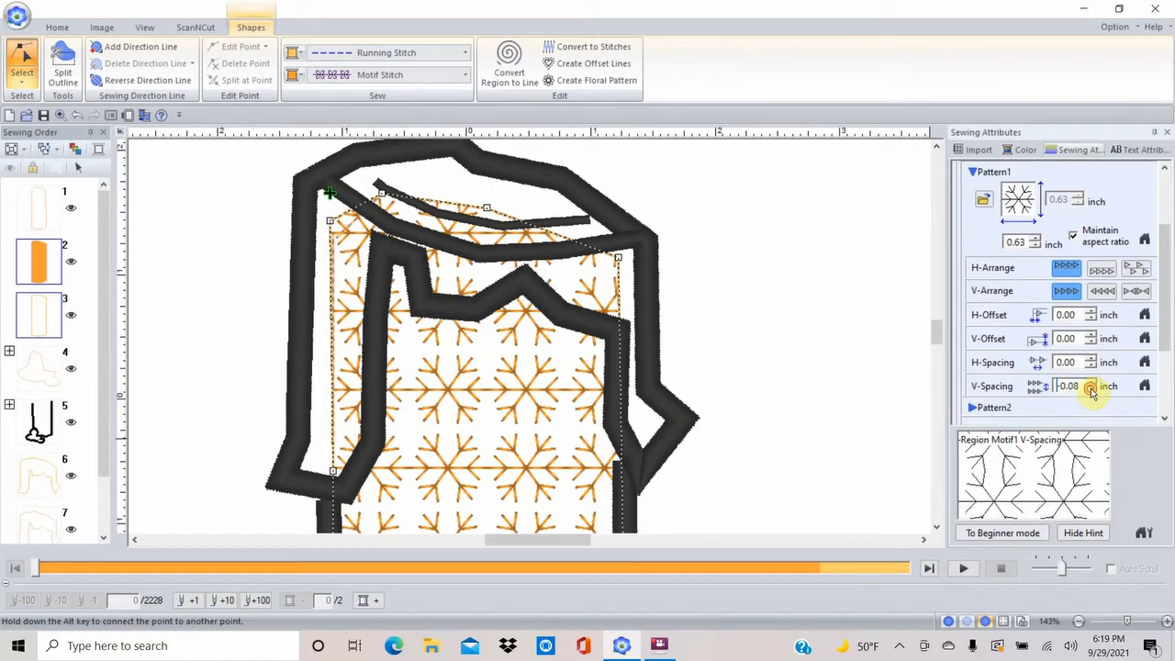
left_click(1092, 391)
left_click(1092, 392)
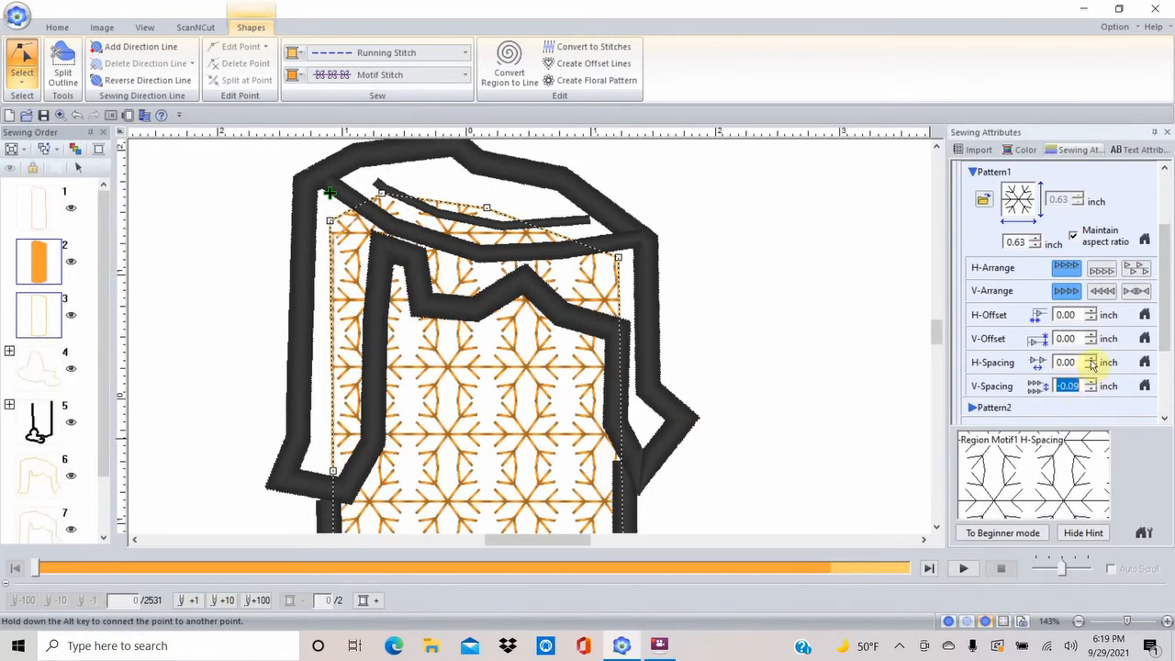
Set the horizontal spacing of the candle body's snowflake motif to -0.11 inch
left_click(1092, 367)
left_click(1092, 368)
left_click(1092, 367)
left_click(1092, 367)
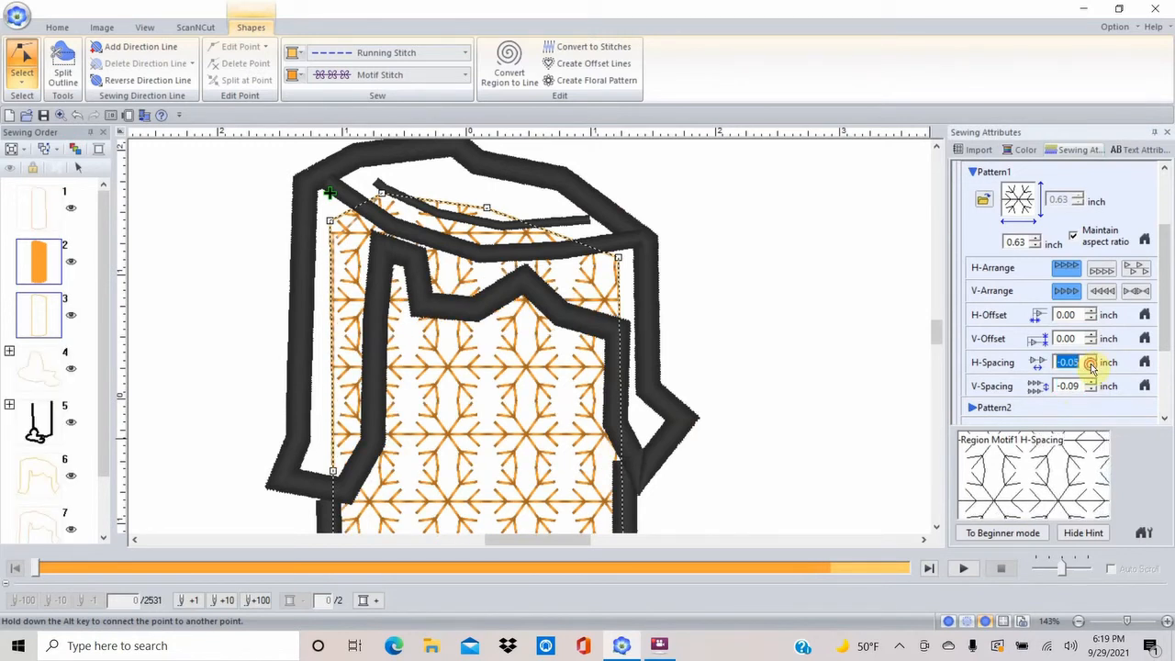
left_click(1092, 368)
left_click(1092, 367)
left_click(1092, 367)
left_click(1092, 367)
left_click(1092, 367)
left_click(1092, 367)
left_click(1091, 368)
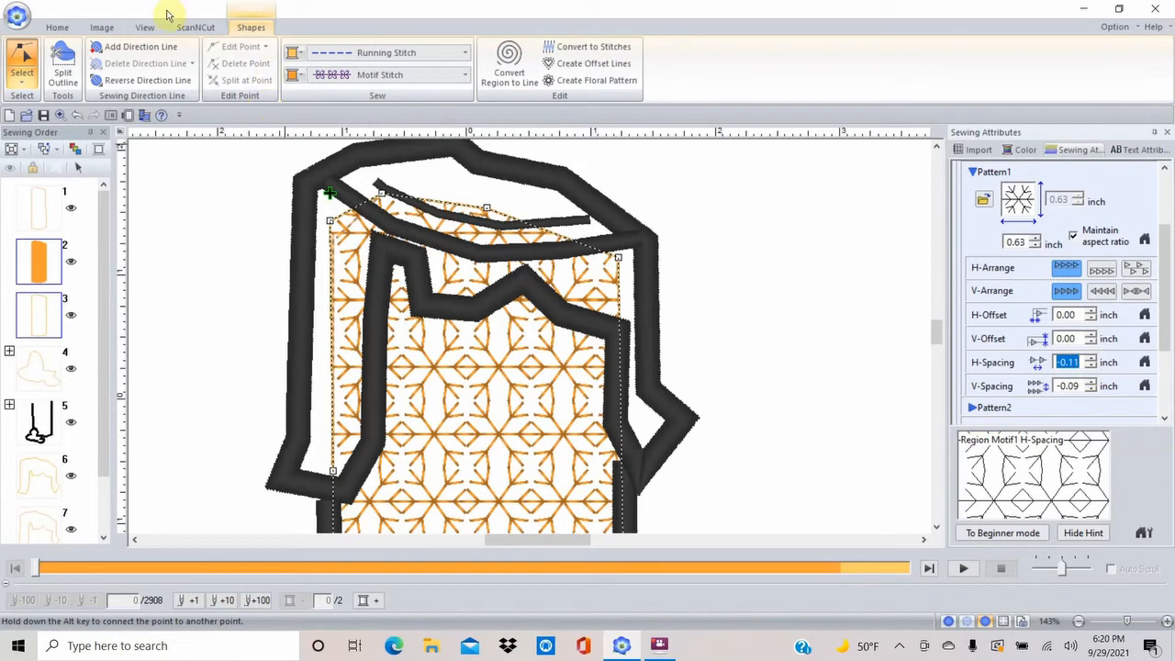
left_click(57, 27)
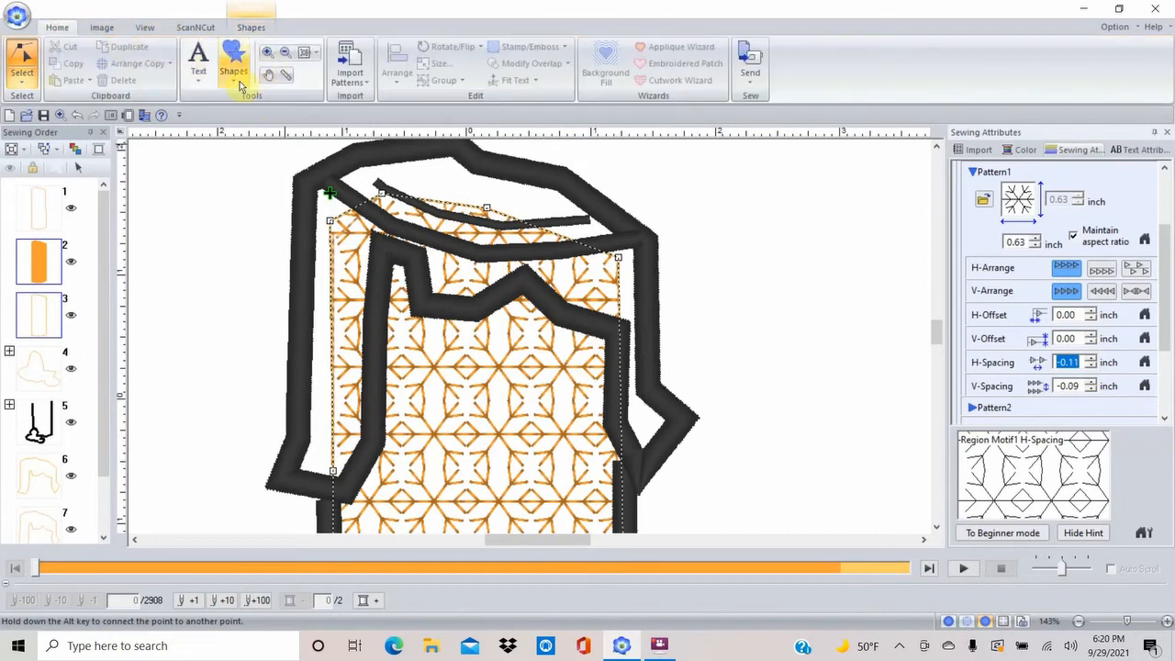
left_click(310, 55)
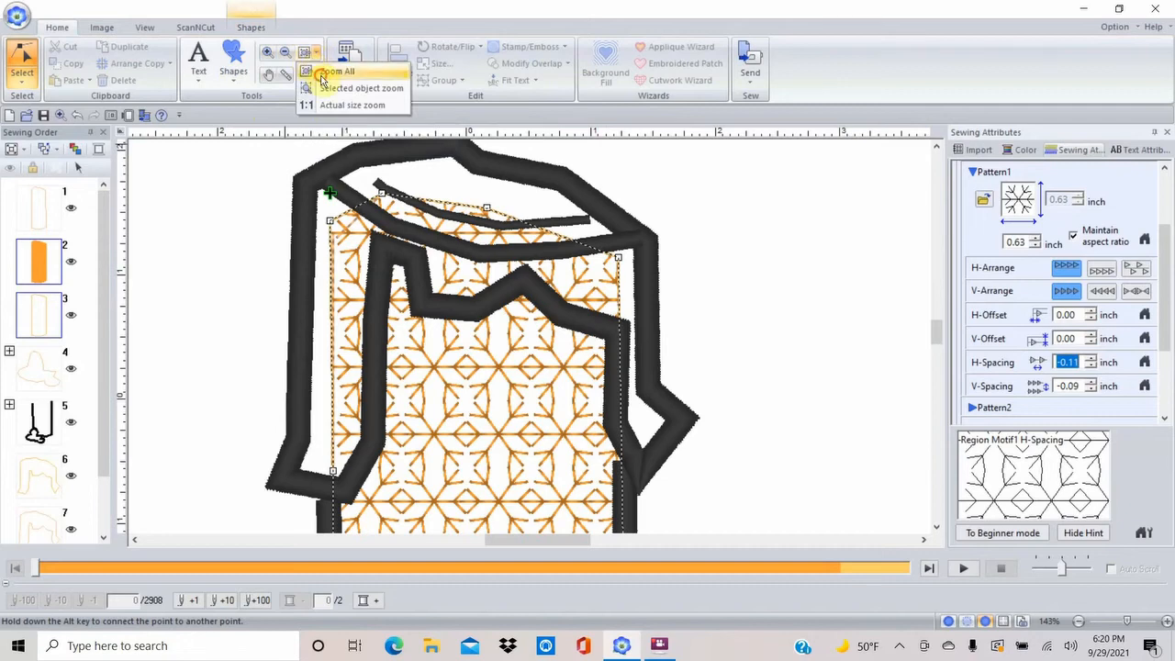
left_click(317, 71)
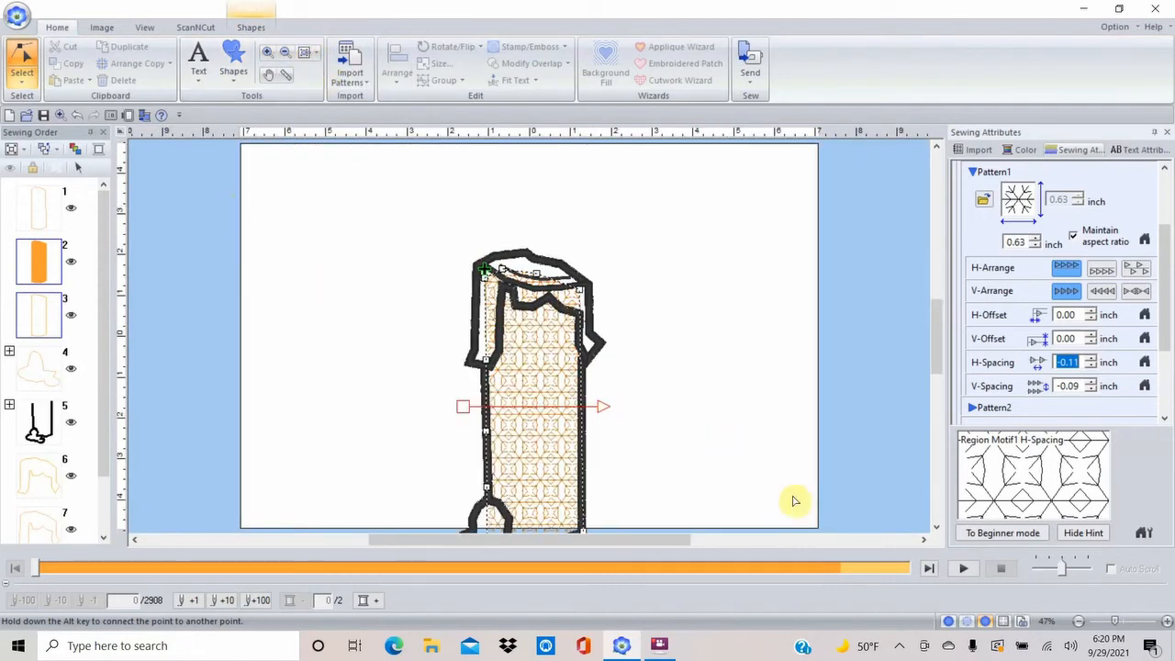
left_click(937, 527)
left_click(937, 527)
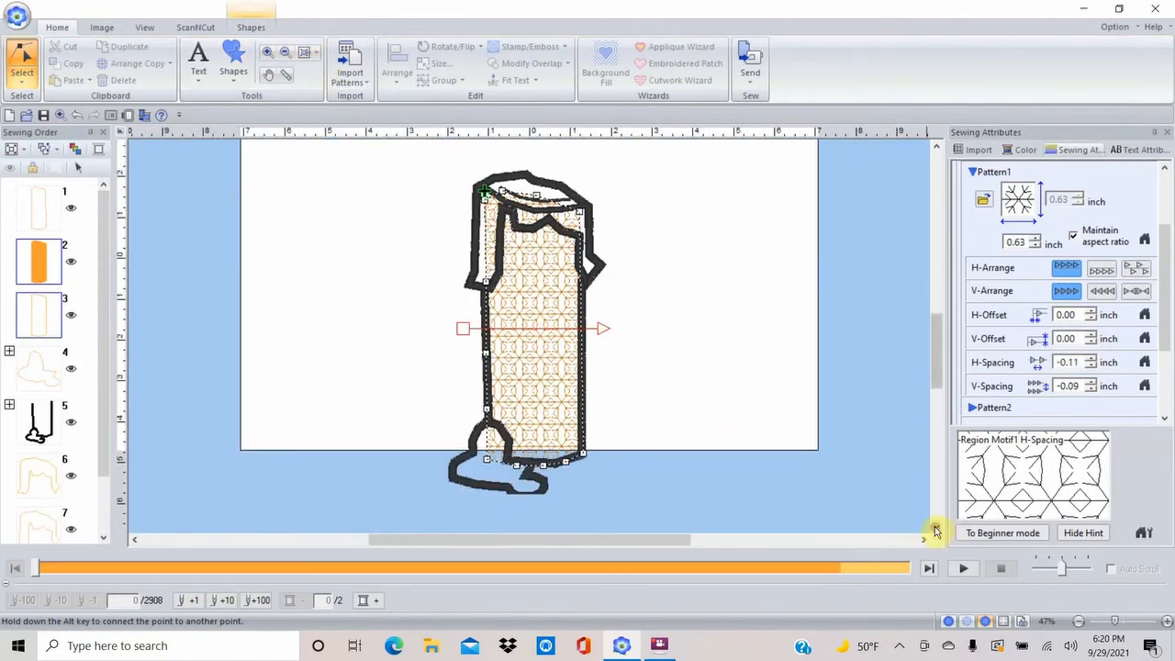
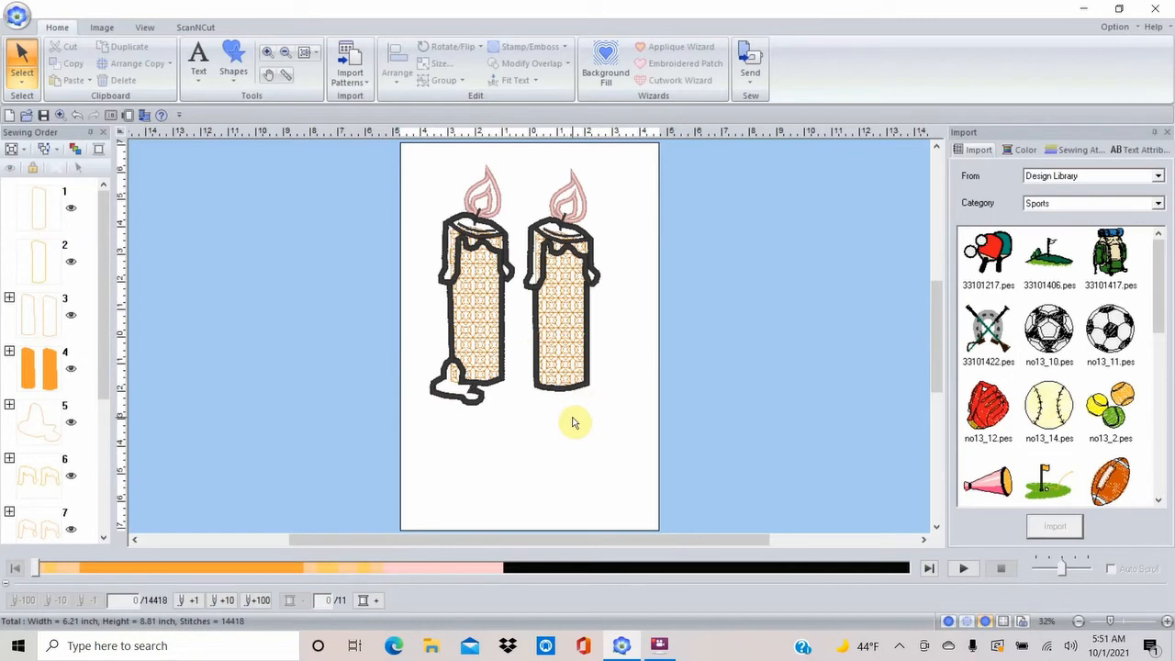
Draw a fill-stitched rectangle about 3.4 by 0.59 inches centred just below the right candle, and deselect it
left_click(237, 64)
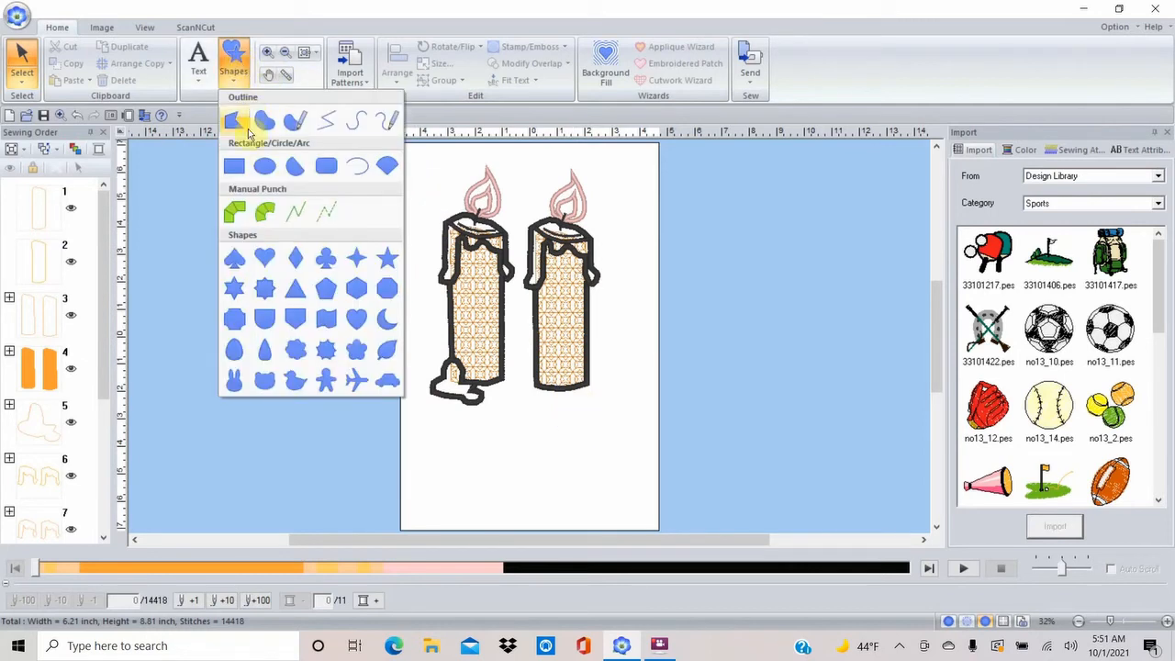
left_click(234, 167)
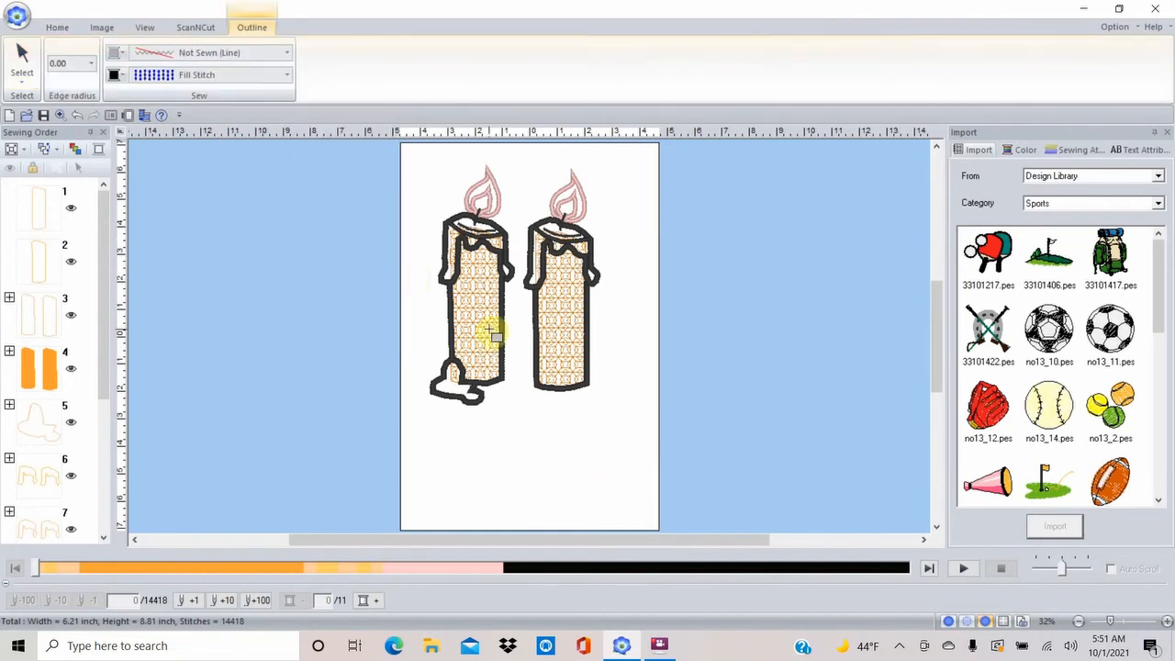
left_click_drag(508, 404, 618, 418)
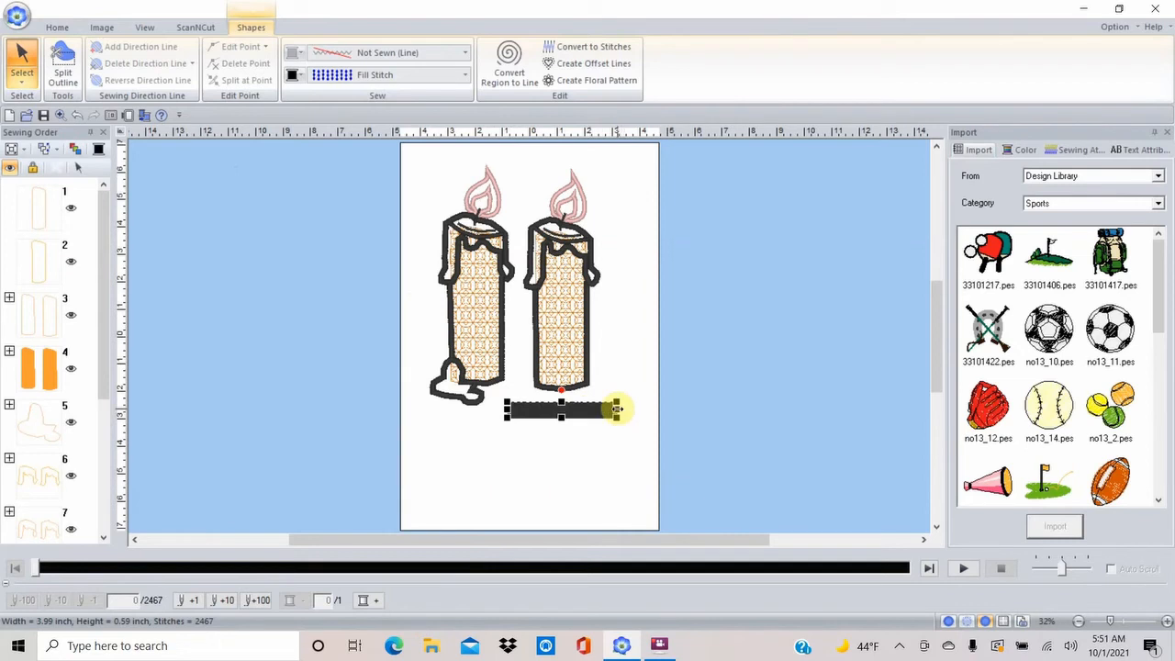
mouse_move(617, 410)
left_mouse_down()
mouse_move(578, 407)
mouse_move(598, 411)
left_mouse_up()
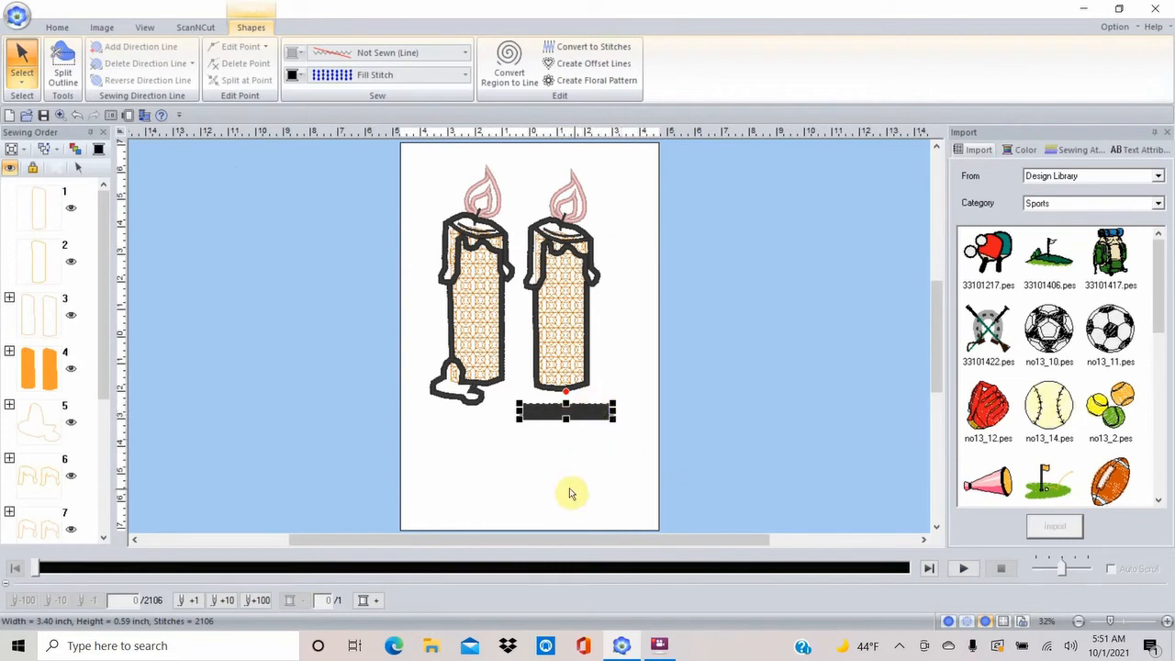
left_click(622, 365)
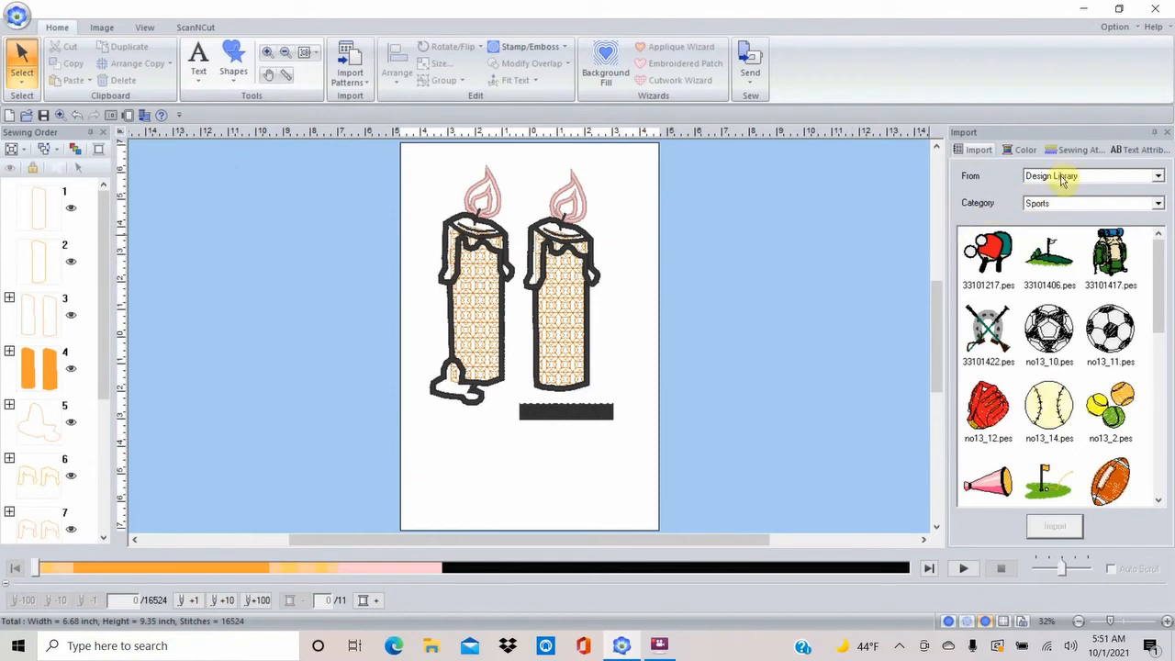
Import the flourish OL_flourish04 from the Emblems category of the Outline Shapes and place it centred directly below the black rectangle
left_click(1159, 177)
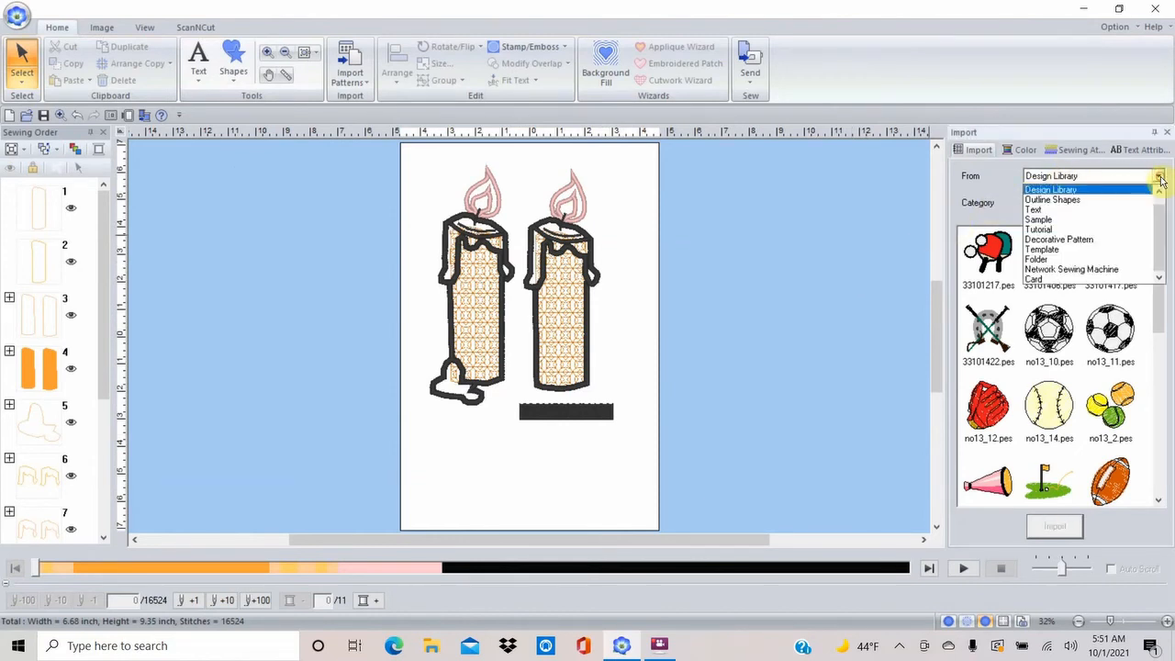
left_click(1100, 202)
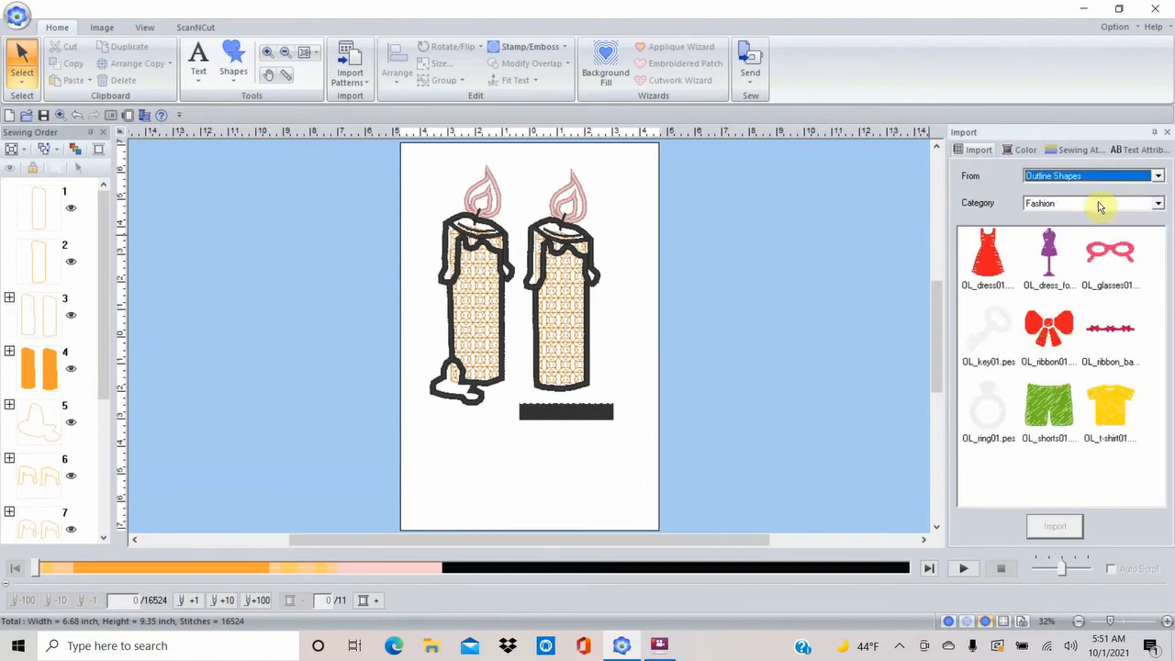
left_click(1159, 203)
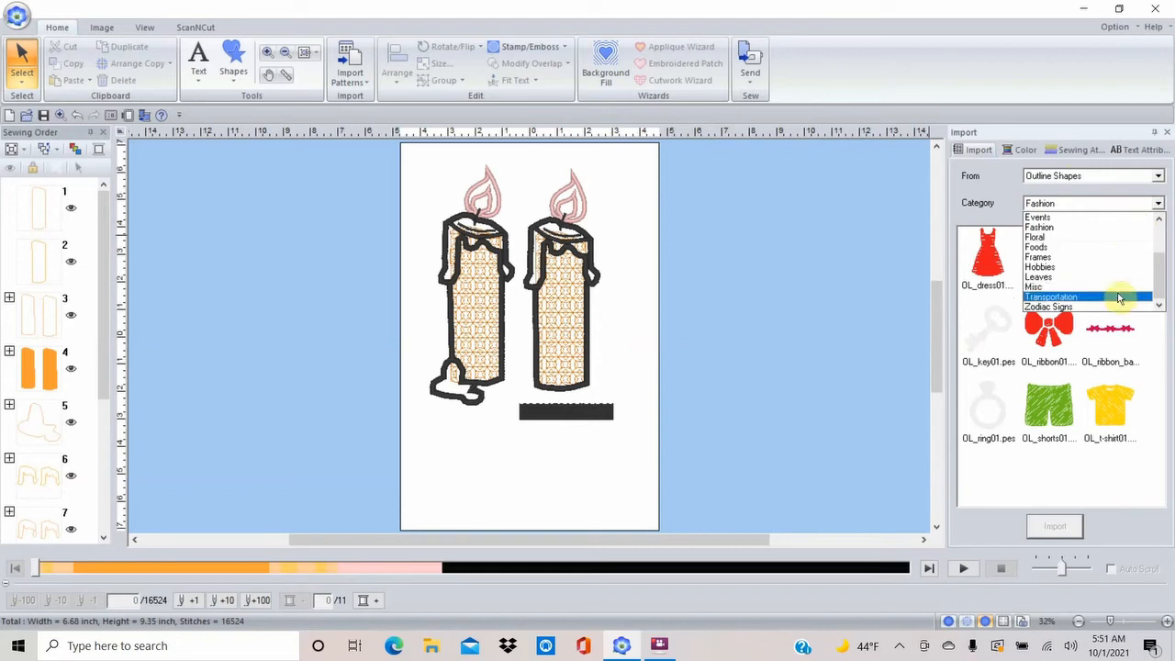
left_click(1160, 217)
left_click(1160, 218)
left_click(1159, 218)
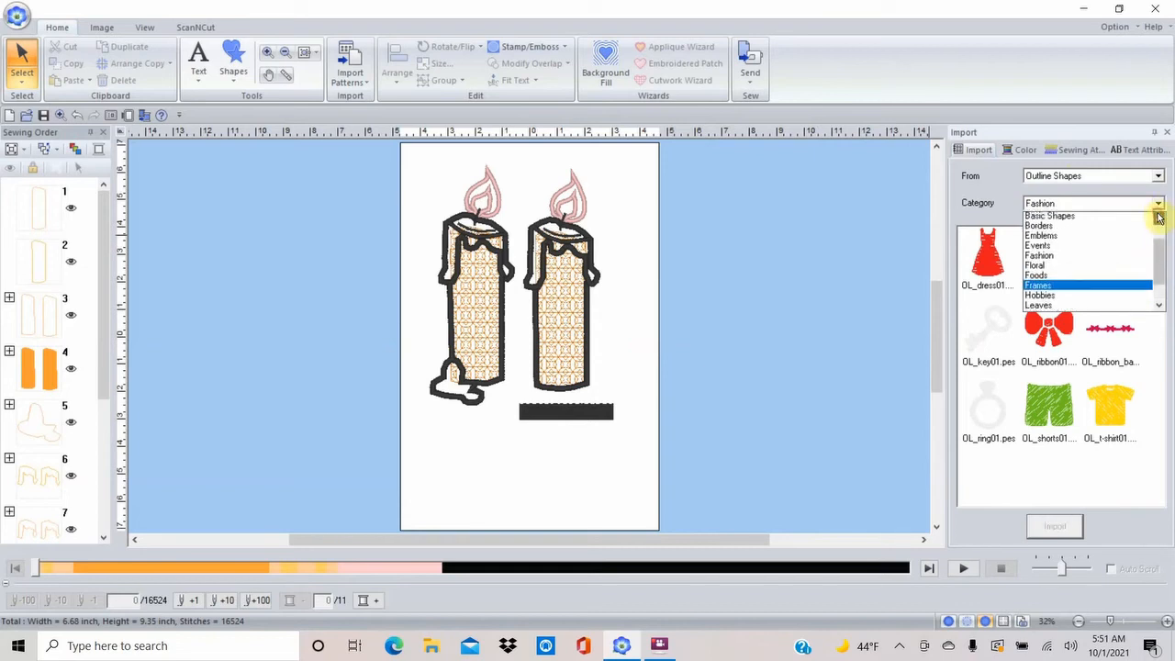
left_click(1070, 241)
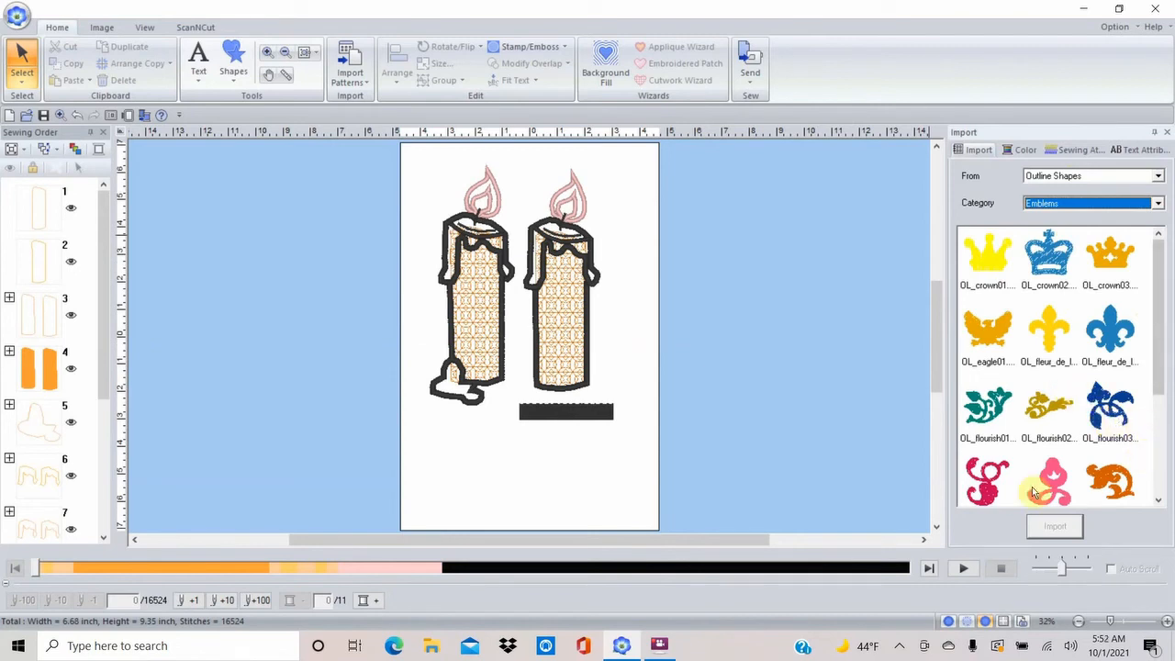
left_click(989, 479)
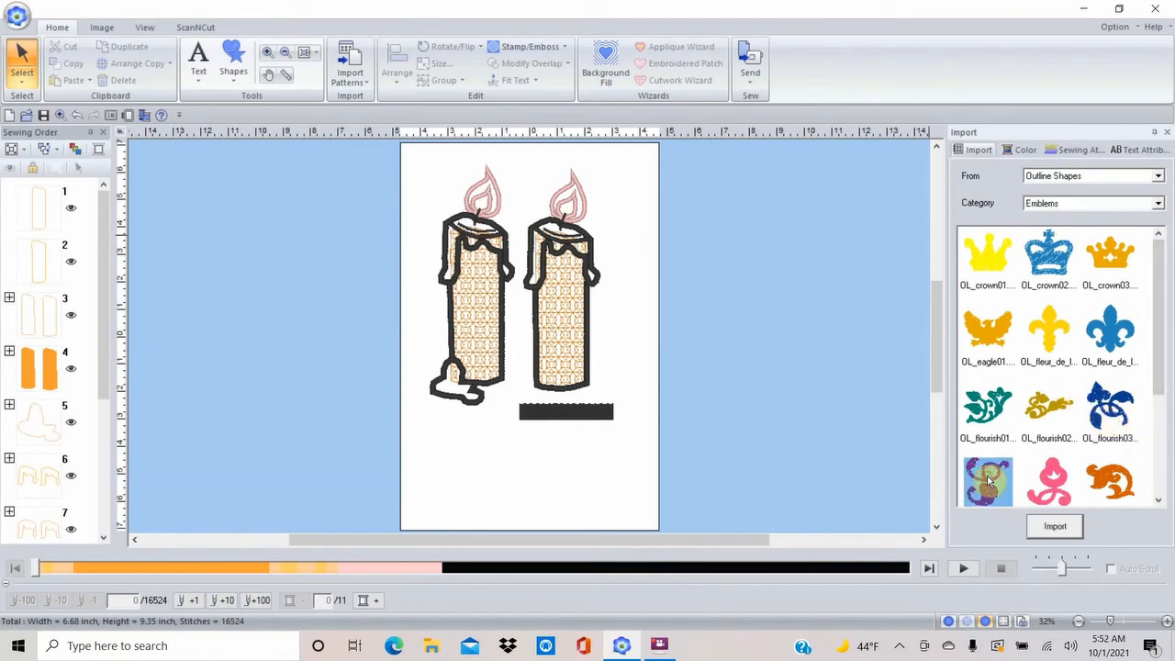
left_click(1056, 527)
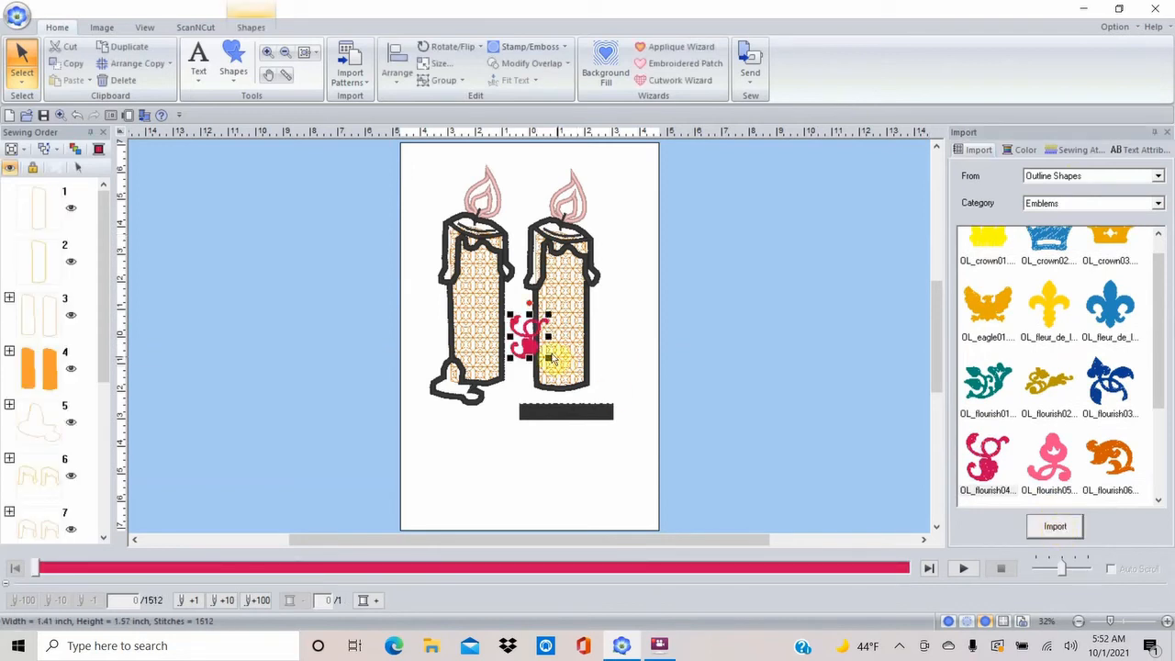
left_click_drag(528, 343, 566, 445)
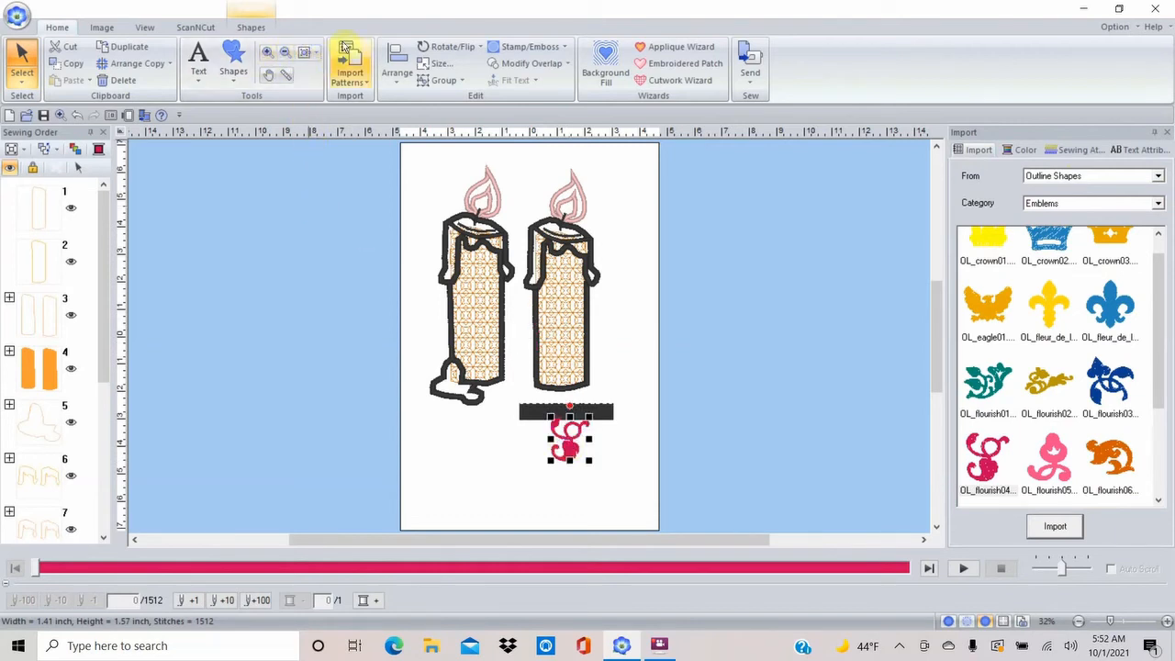
Set the line sew type of the imported flourish to Not Sewn, and reselect the flourish
left_click(252, 28)
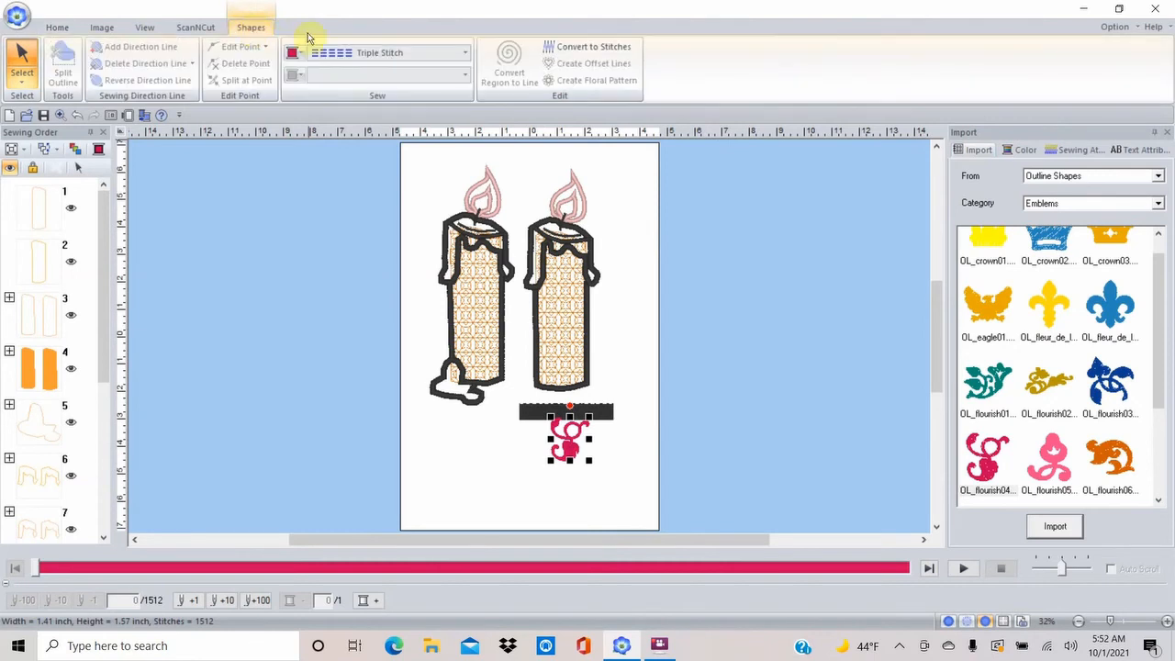
left_click(466, 52)
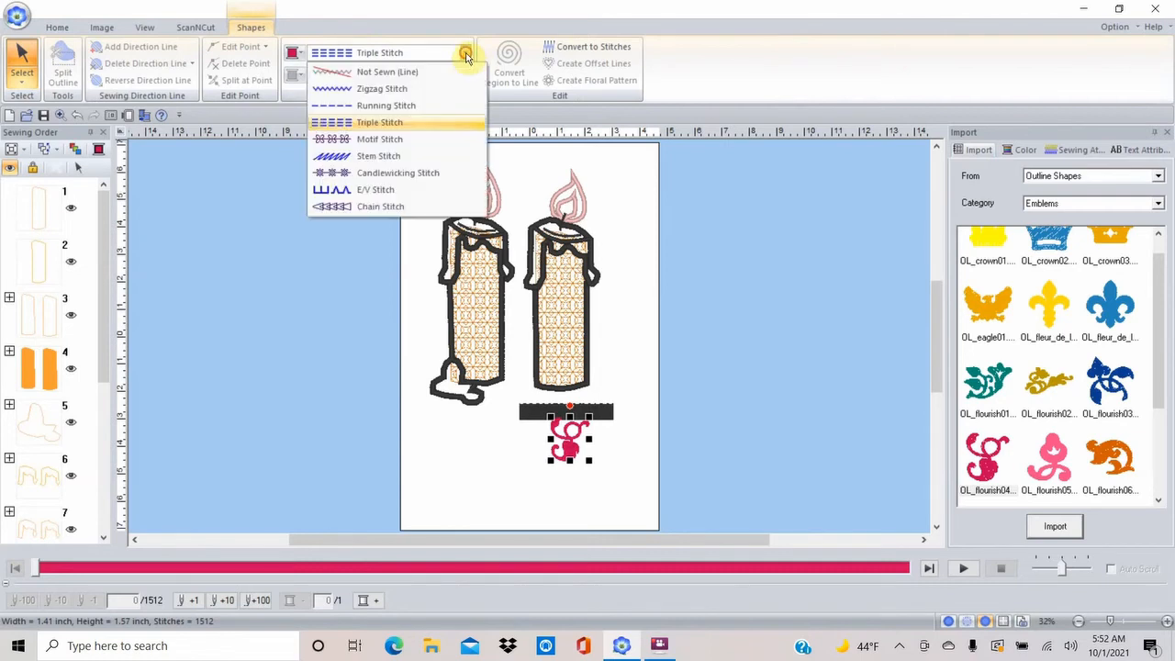
left_click(405, 74)
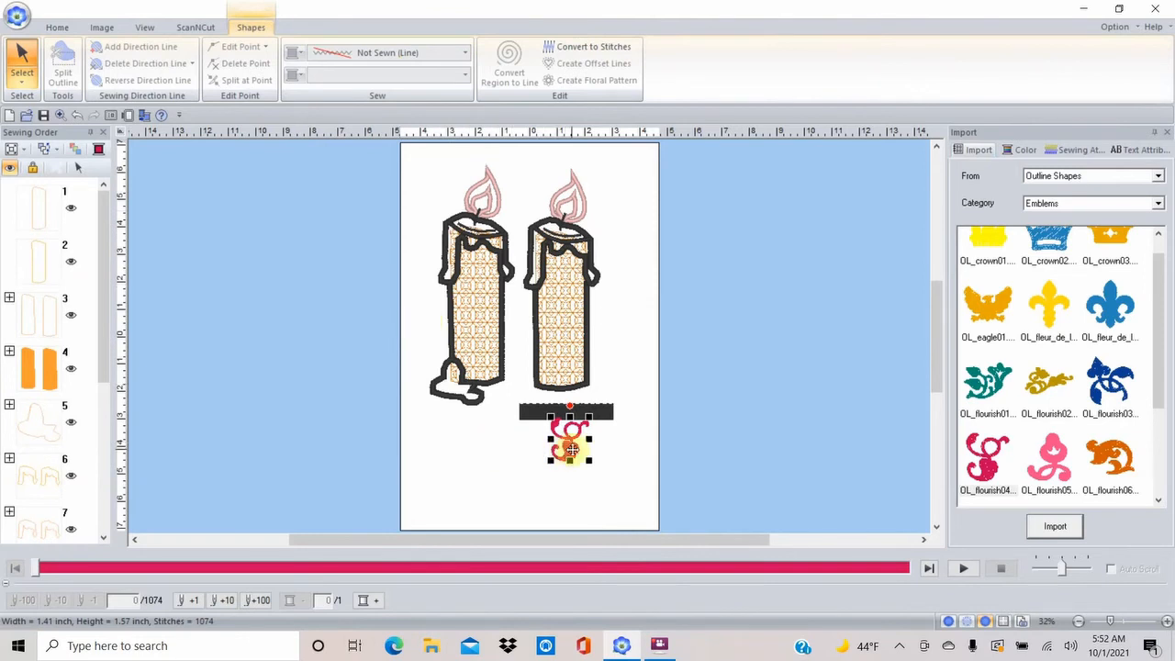
left_click(489, 461)
left_click(569, 457)
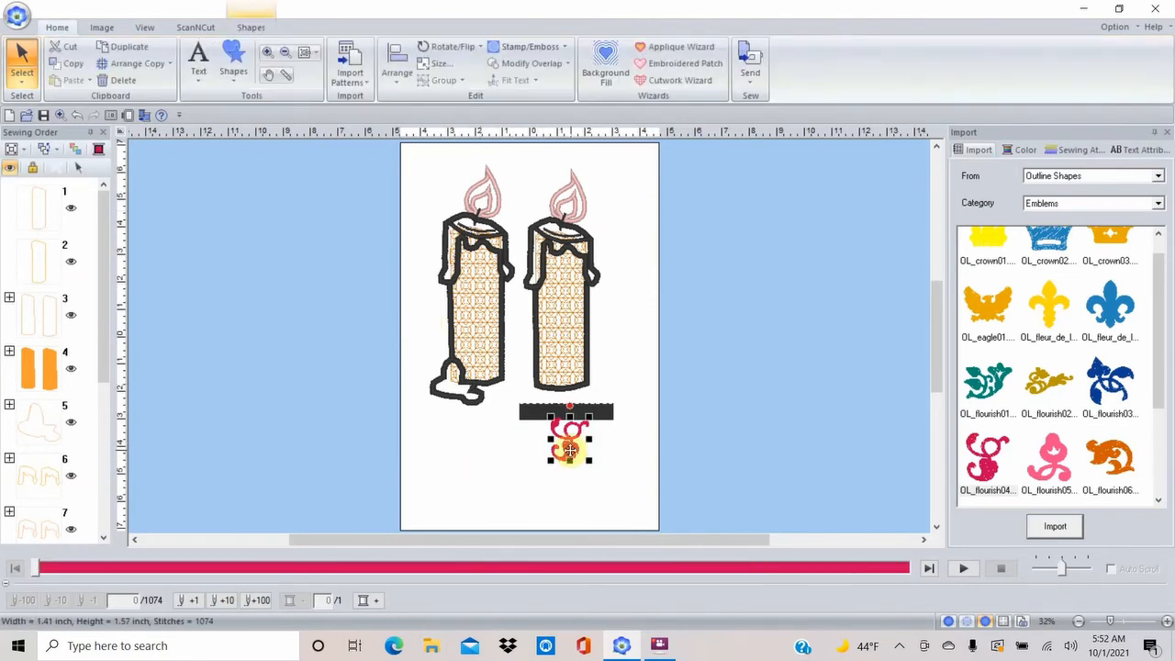
left_click(247, 28)
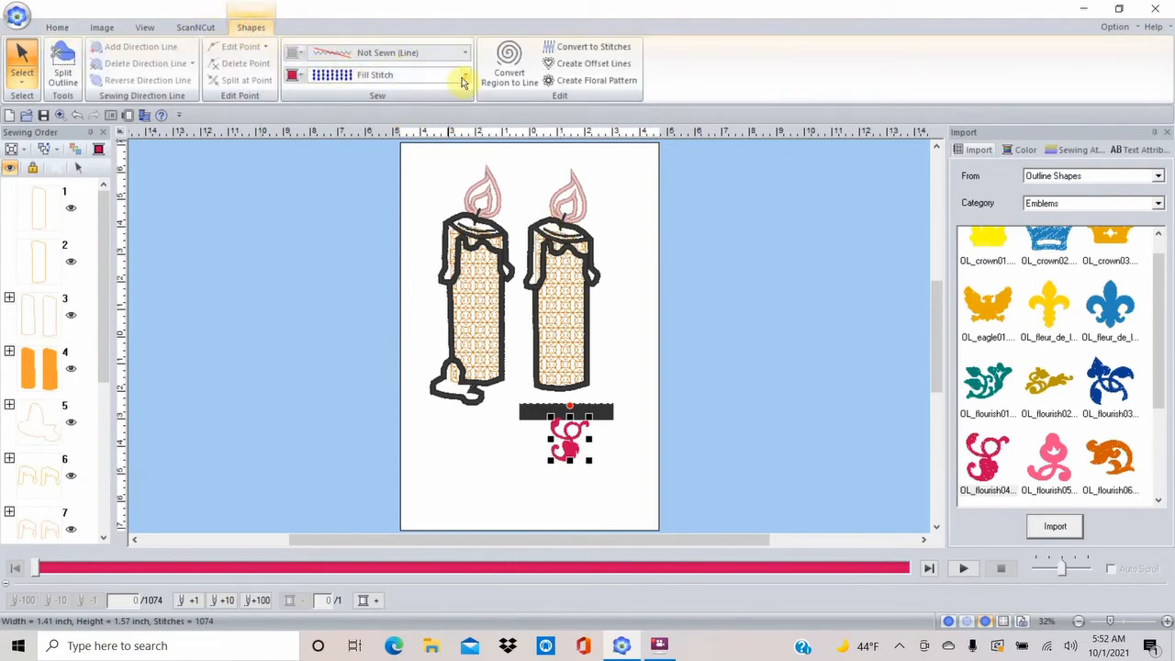
Set the fill stitch color of the flourish below the rectangle to black
left_click(300, 77)
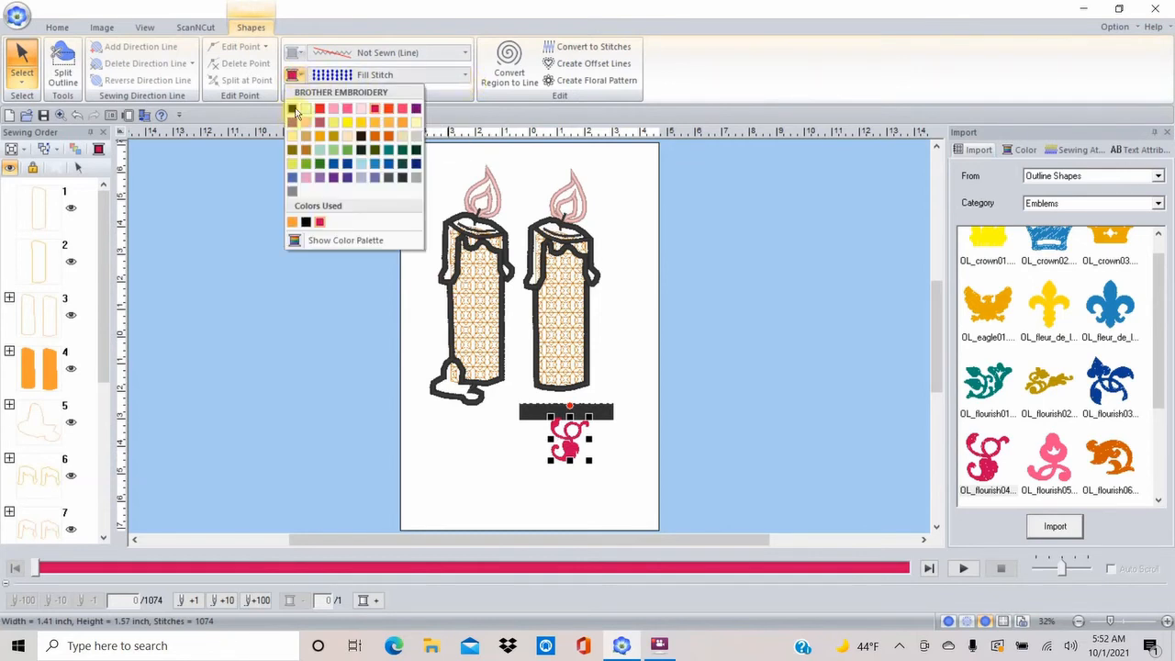
left_click(294, 110)
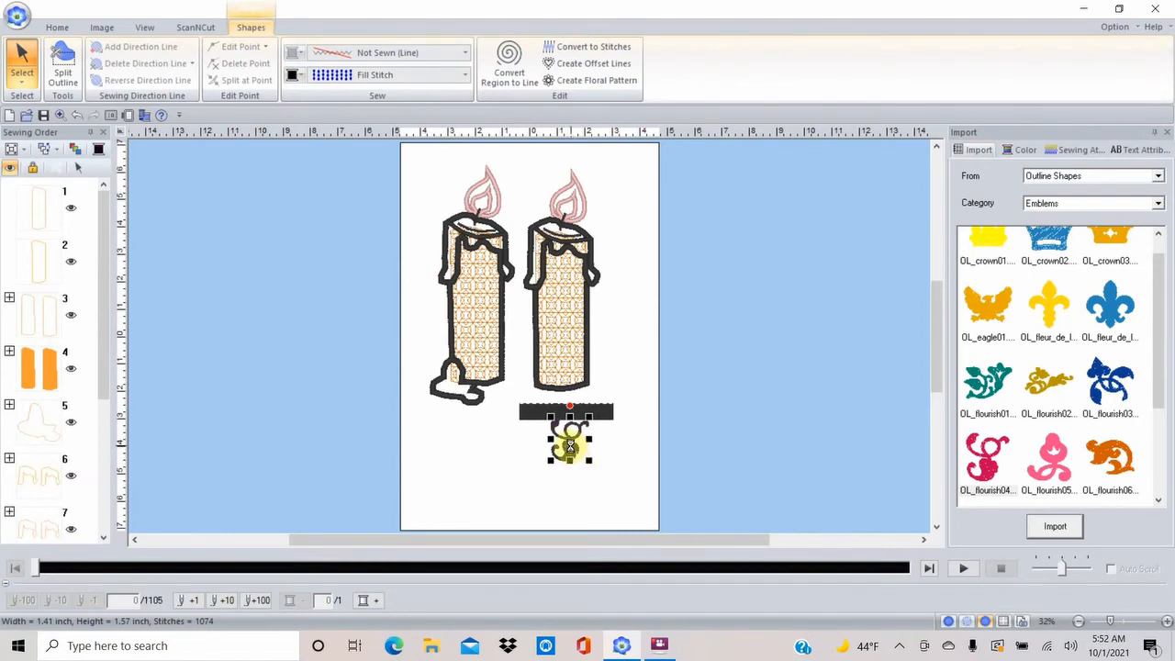
Duplicate the black flourish, place the copy below the original near the page's lower edge, and deselect it
key("ctrl+d")
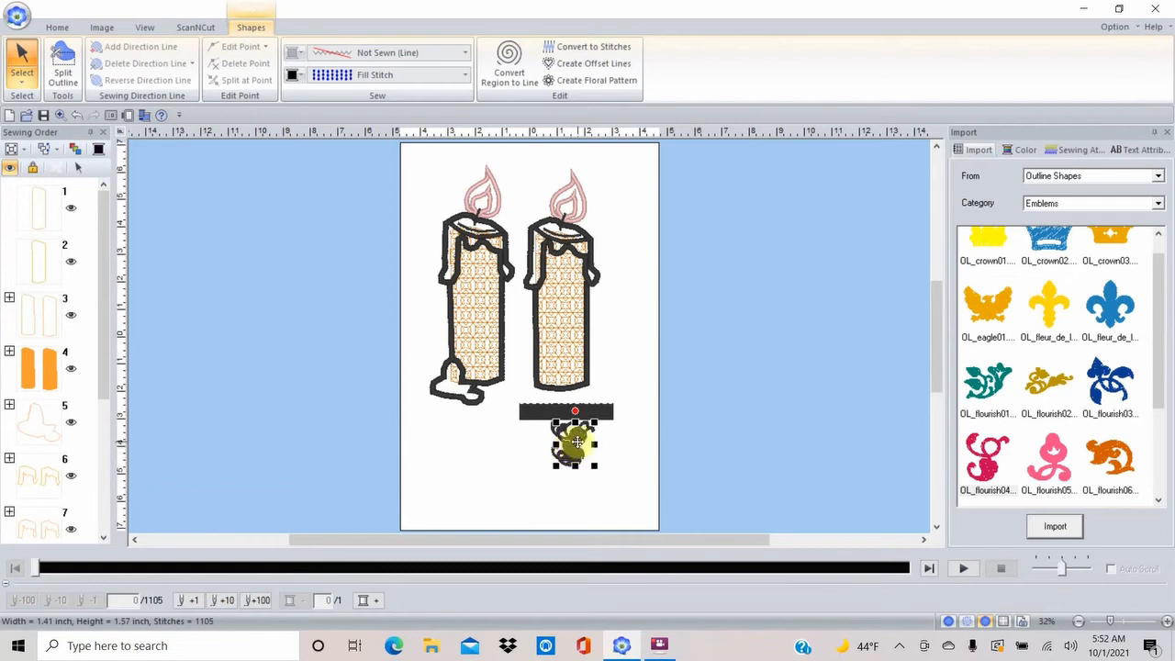
left_click_drag(576, 442, 571, 493)
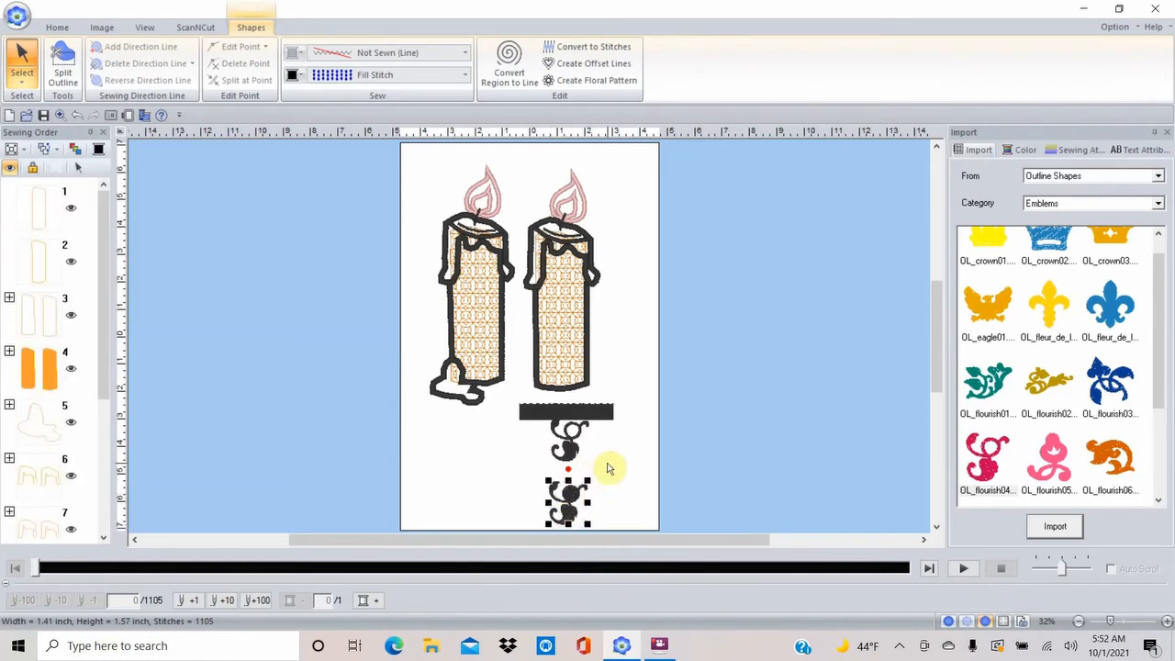
left_click(606, 489)
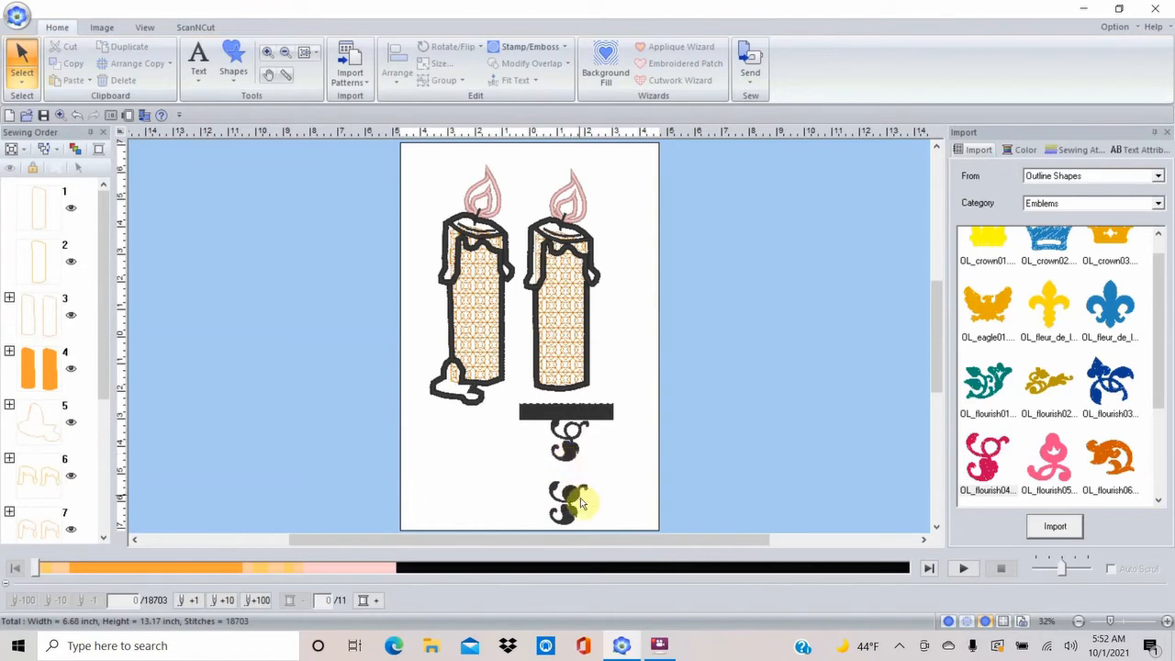
Compare the two flourishes up close and examine the sew type of the circle inside the upper one
left_click(268, 52)
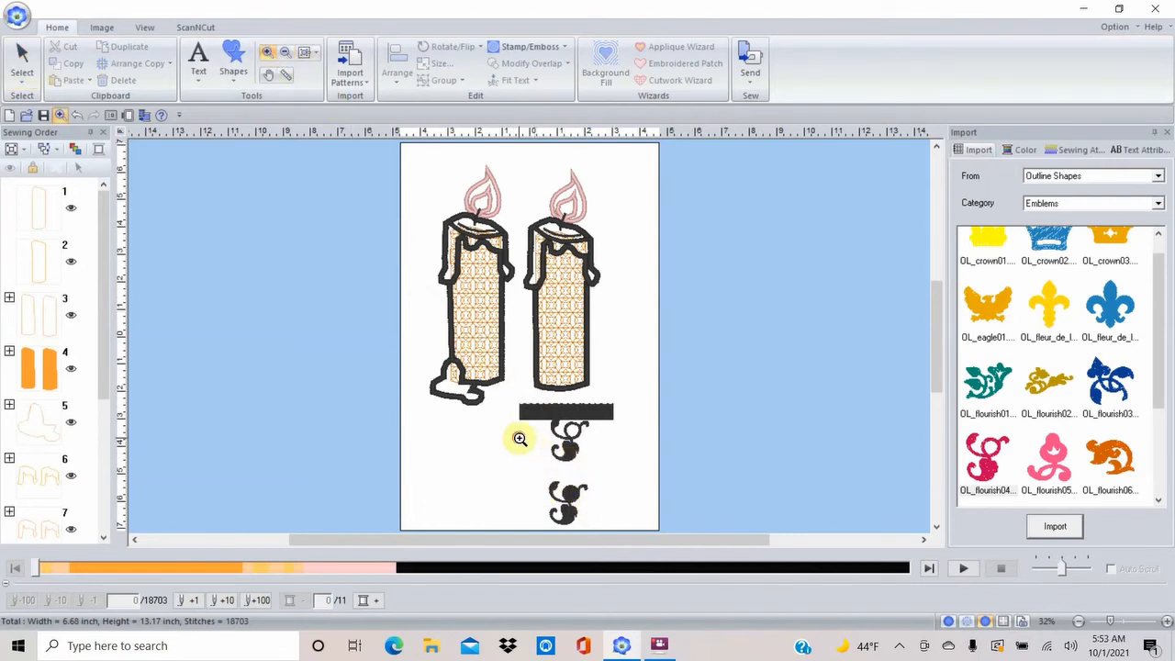
left_click_drag(520, 439, 647, 528)
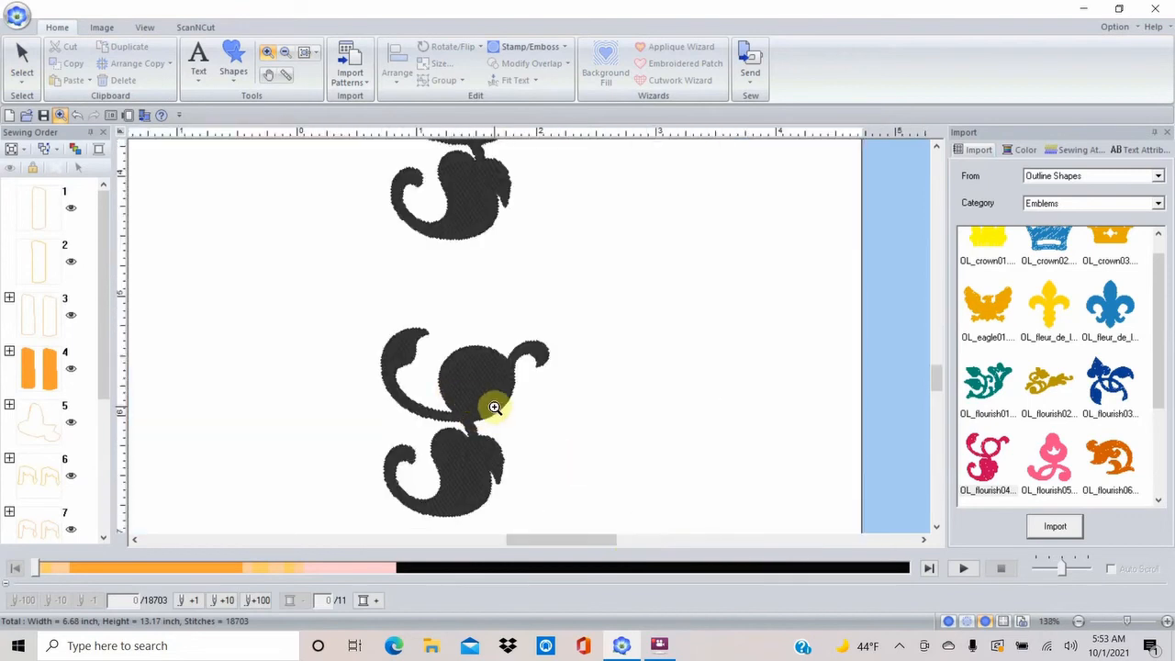
left_click(936, 147)
left_click(937, 146)
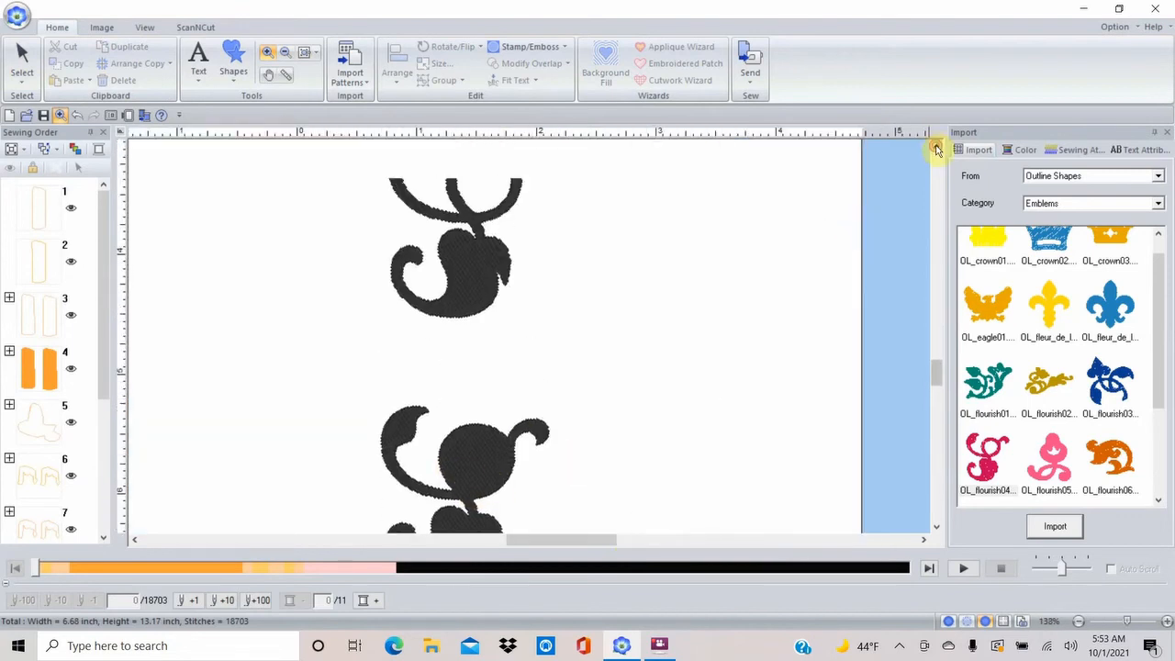
left_click(936, 147)
left_click(937, 147)
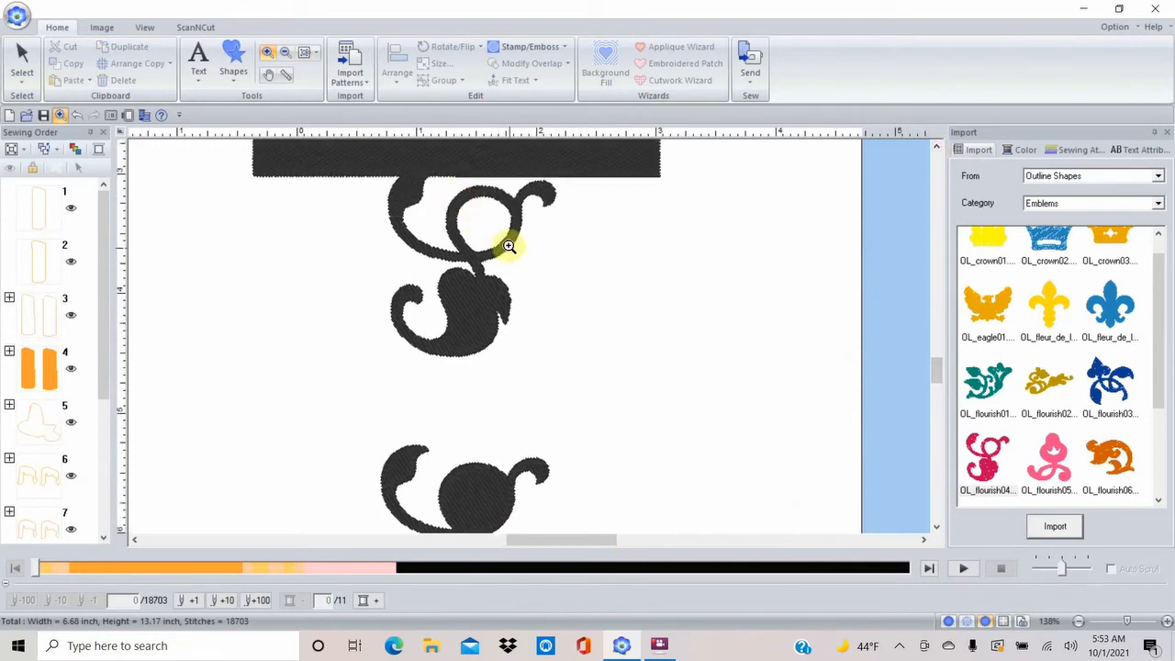
left_click(22, 60)
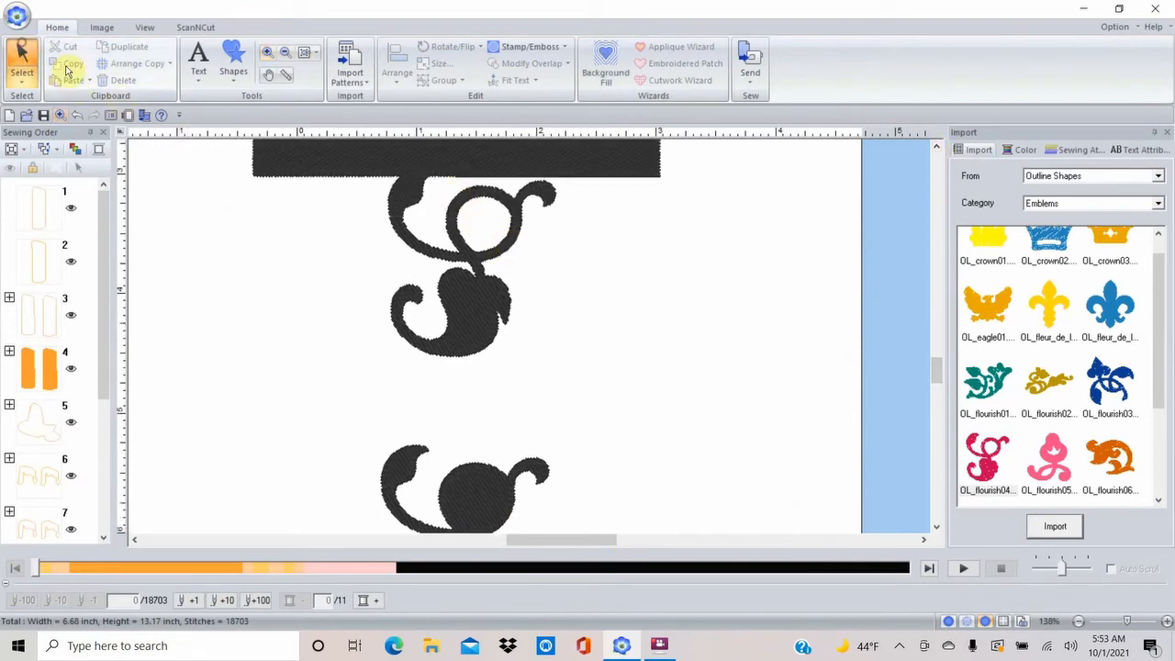
left_click(509, 240)
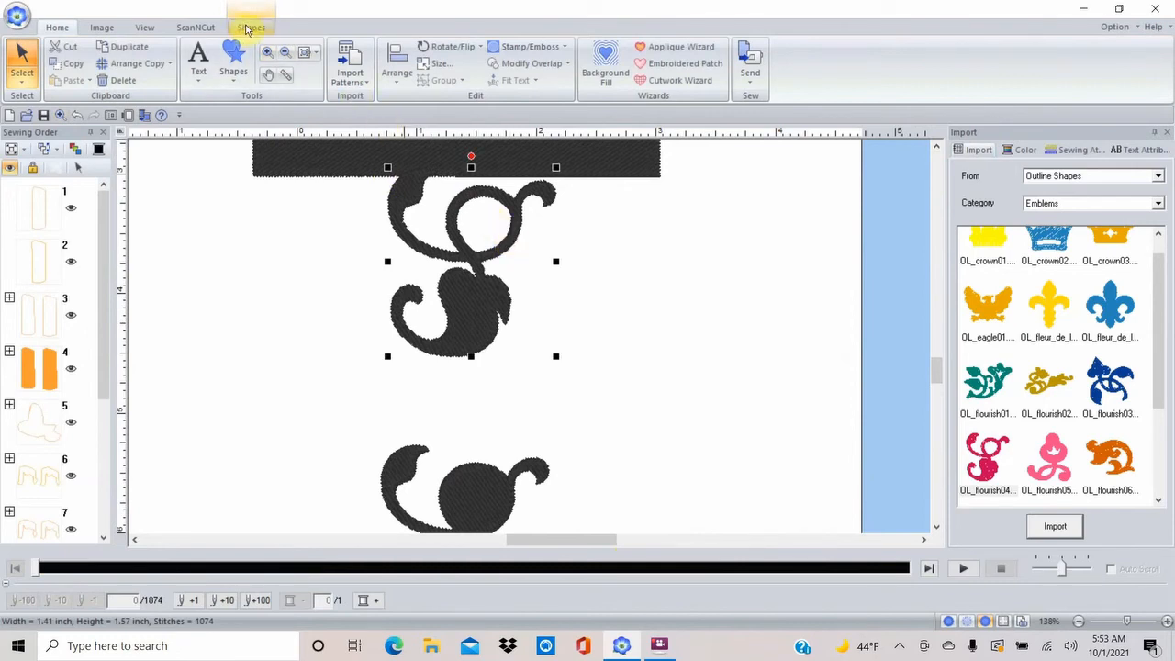
left_click(490, 202)
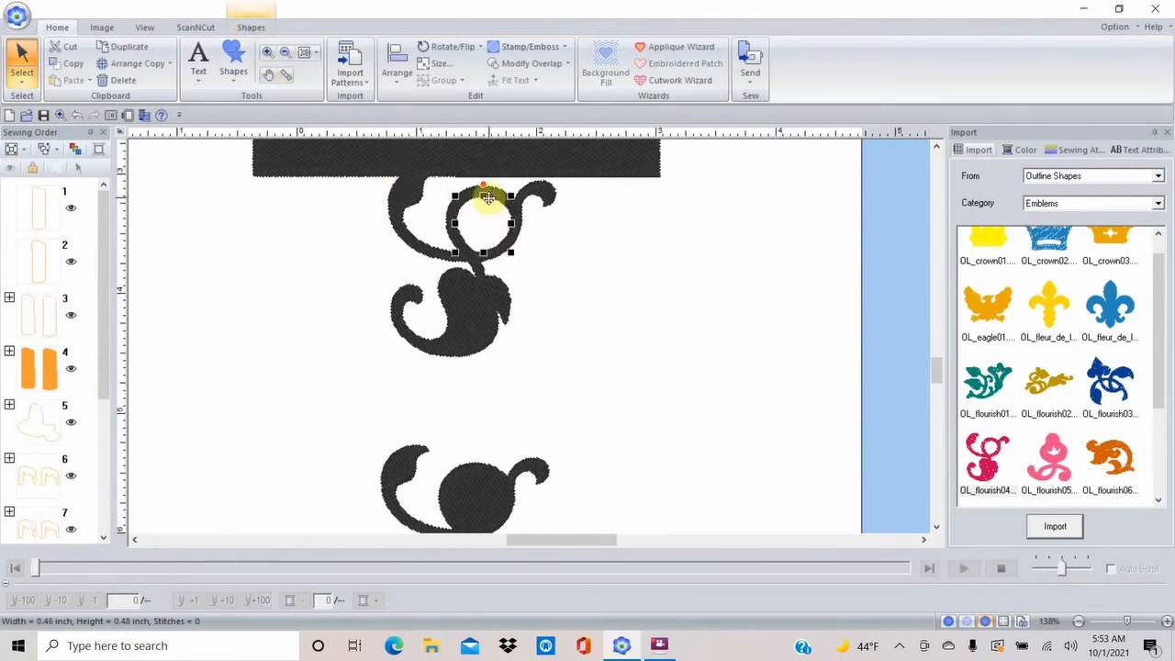
left_click(247, 28)
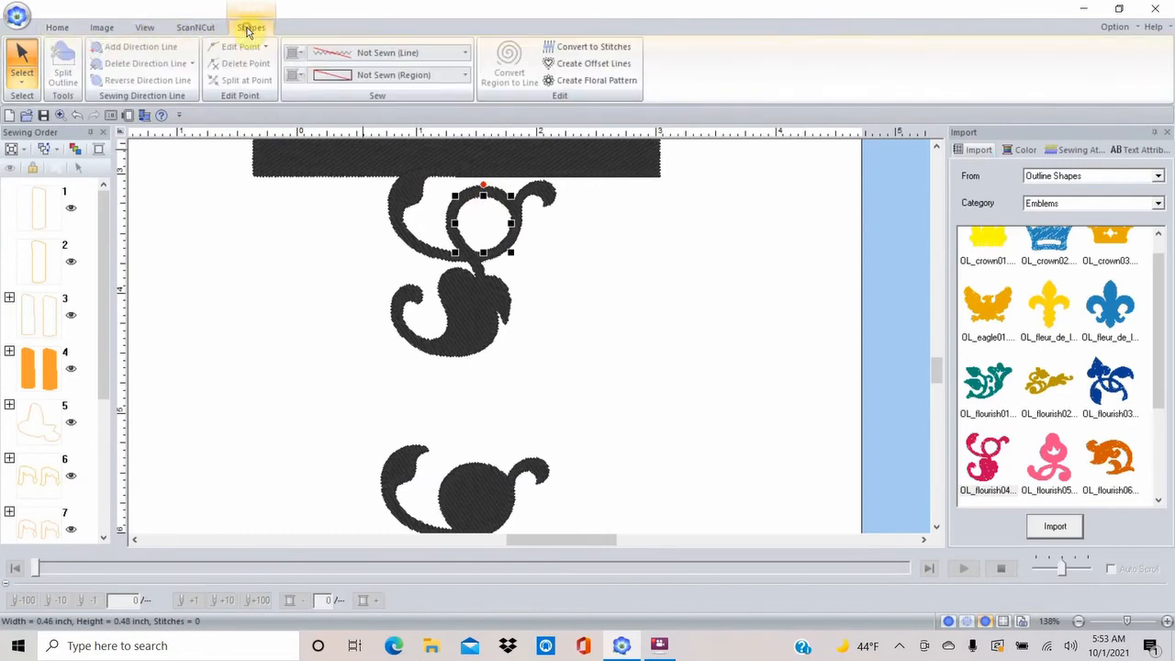
left_click(467, 51)
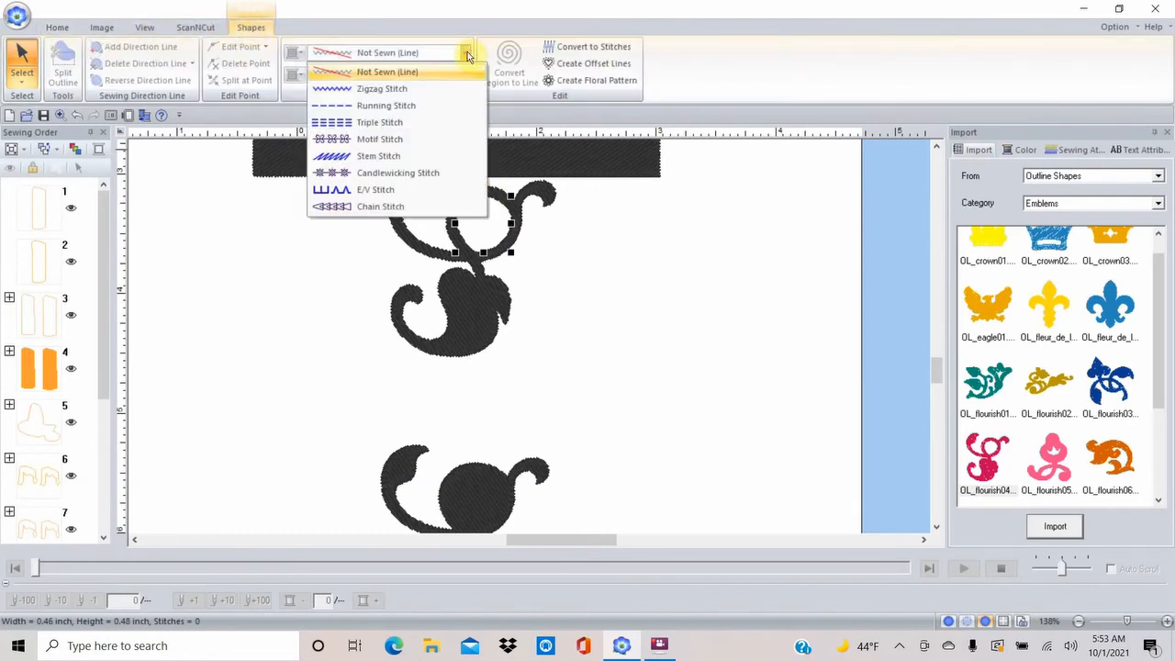
left_click(468, 52)
left_click(342, 202)
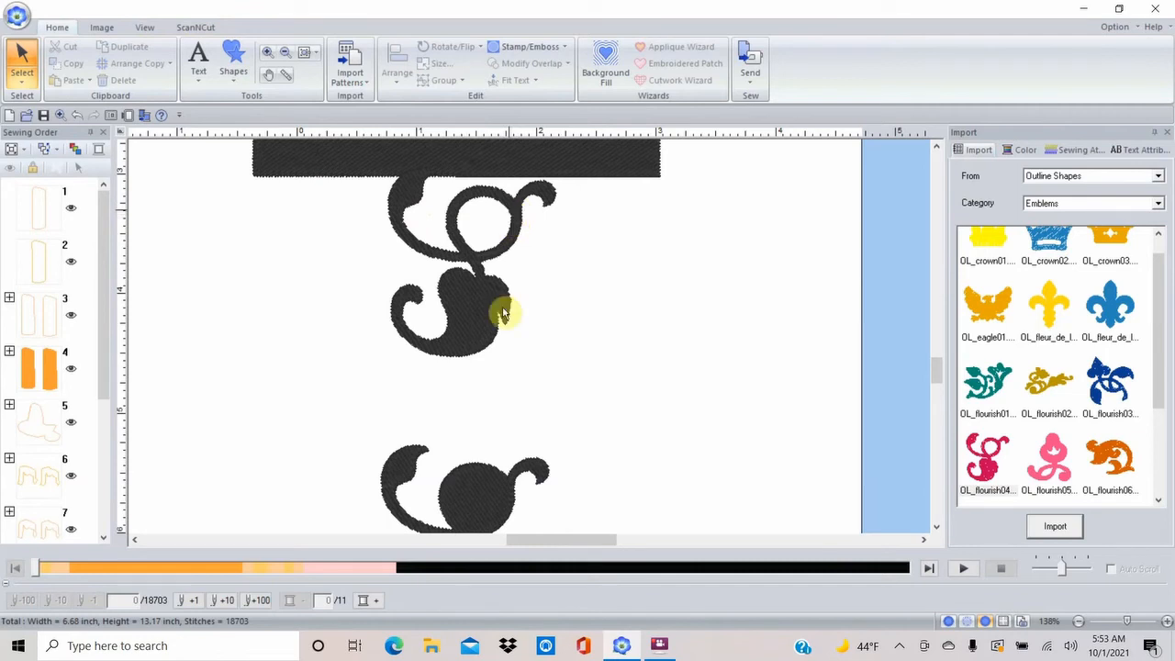
left_click(459, 225)
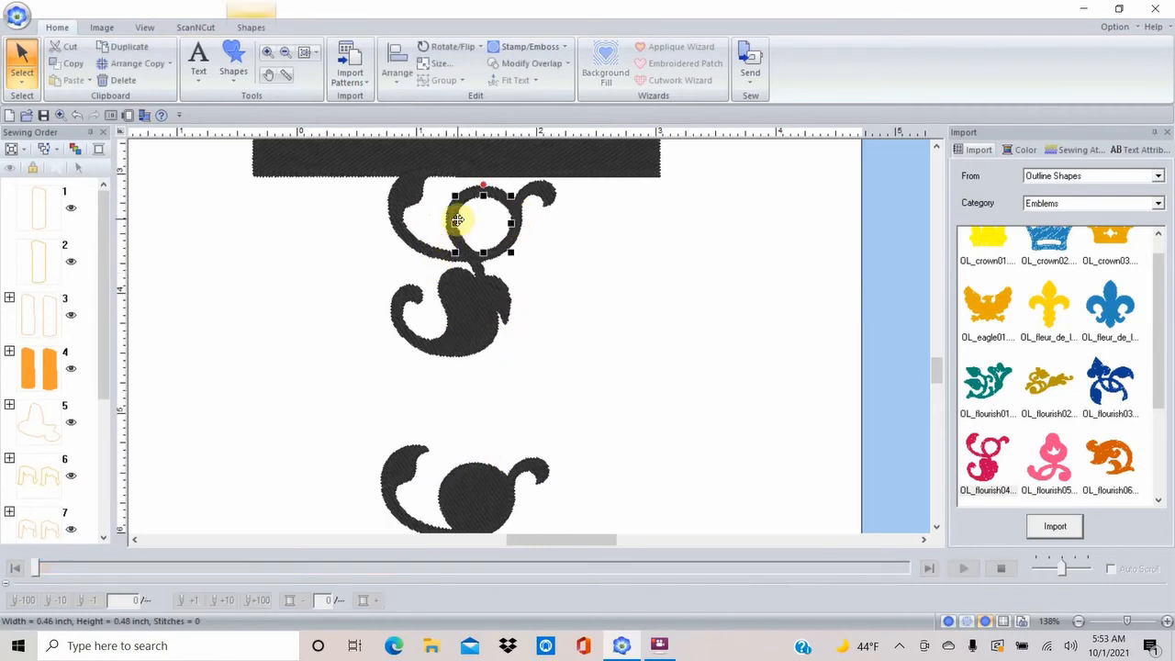
Duplicate the upper flourish without its circle, delete the solid-circle copy, and place the new duplicate directly beneath the upper flourish
left_click(462, 299)
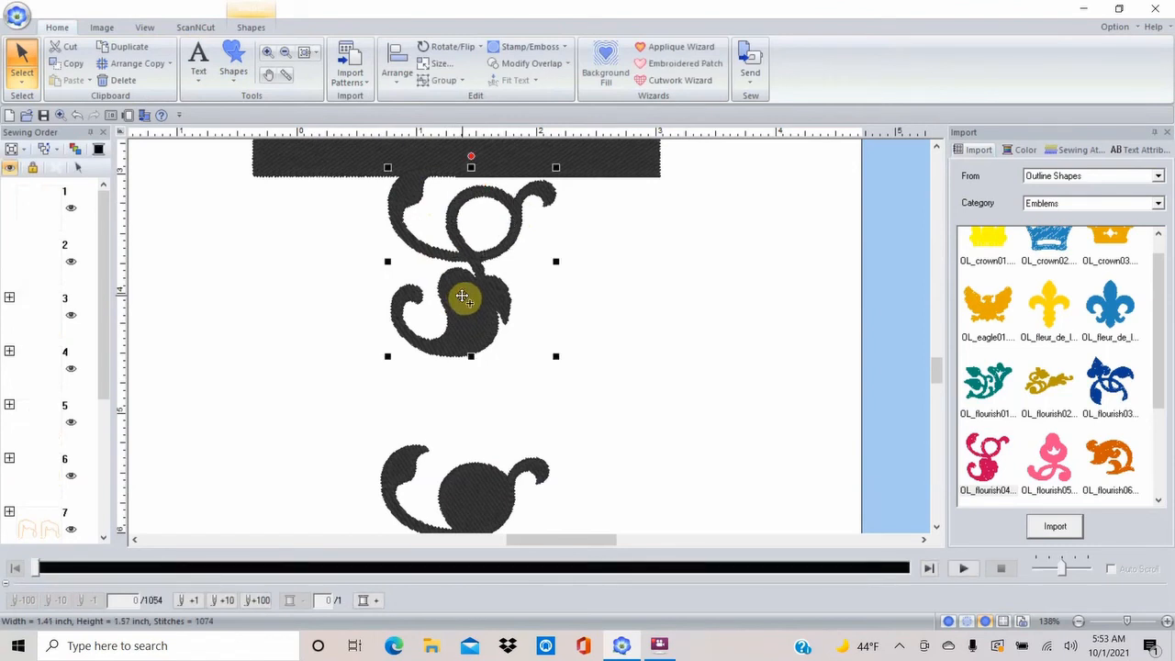
key("ctrl+d")
left_click_drag(496, 321, 673, 329)
left_click(470, 482)
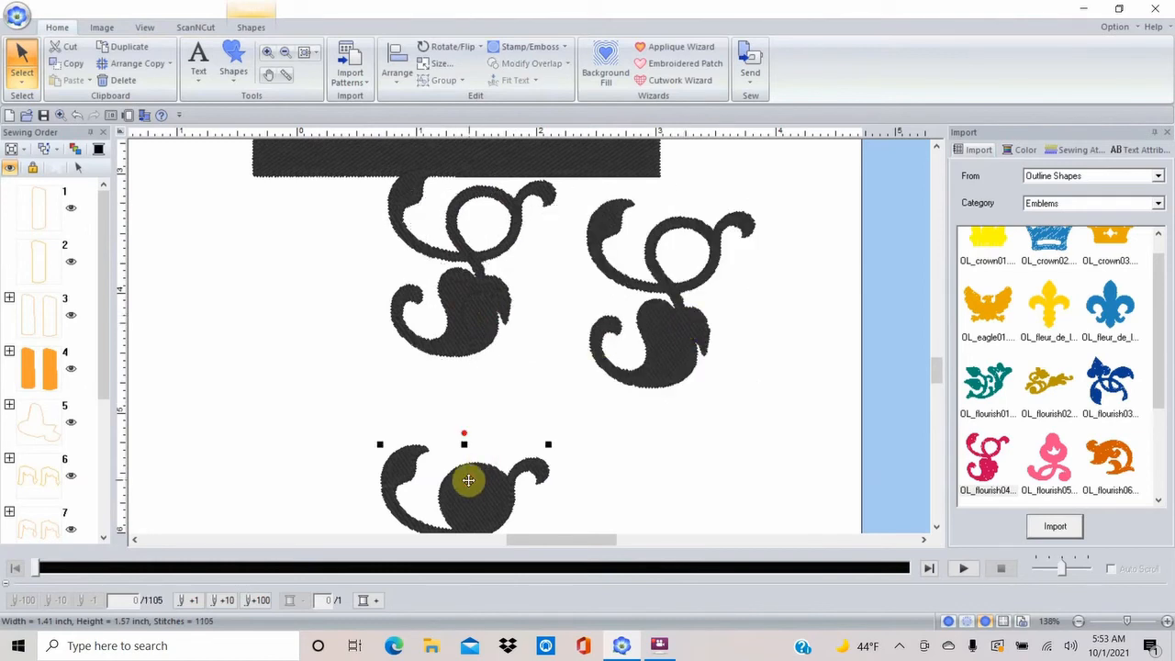
key("Delete")
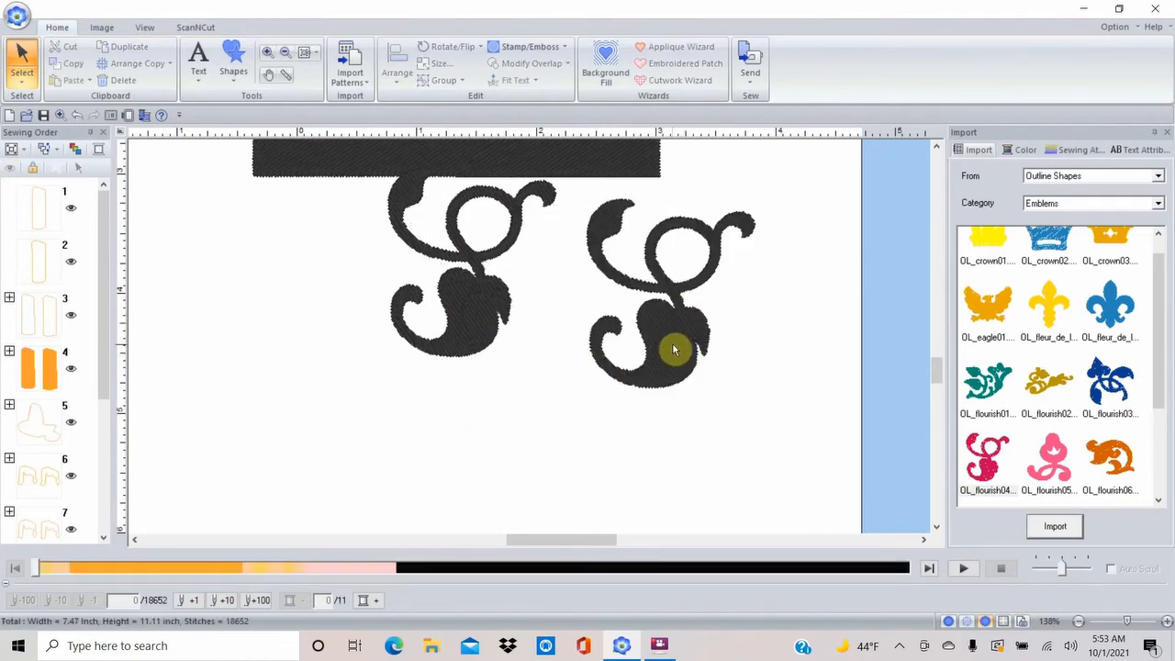
left_click_drag(673, 350, 470, 509)
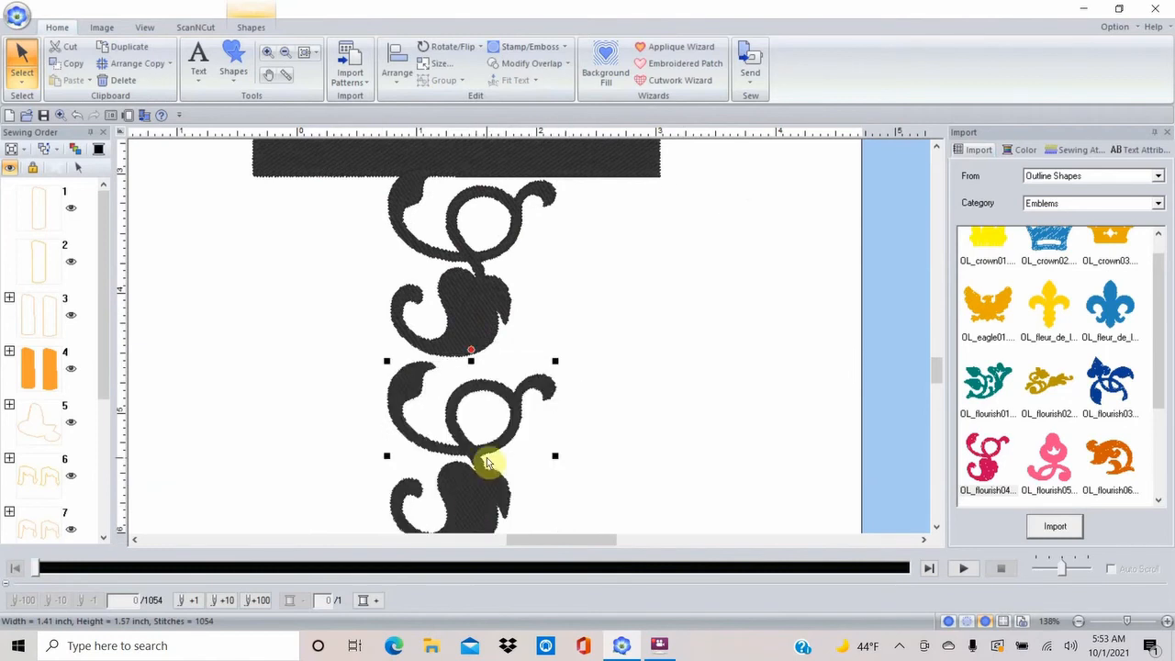
Rotate the upper flourish upside down and align it beneath the rectangle, above the lower flourish
left_click(485, 311)
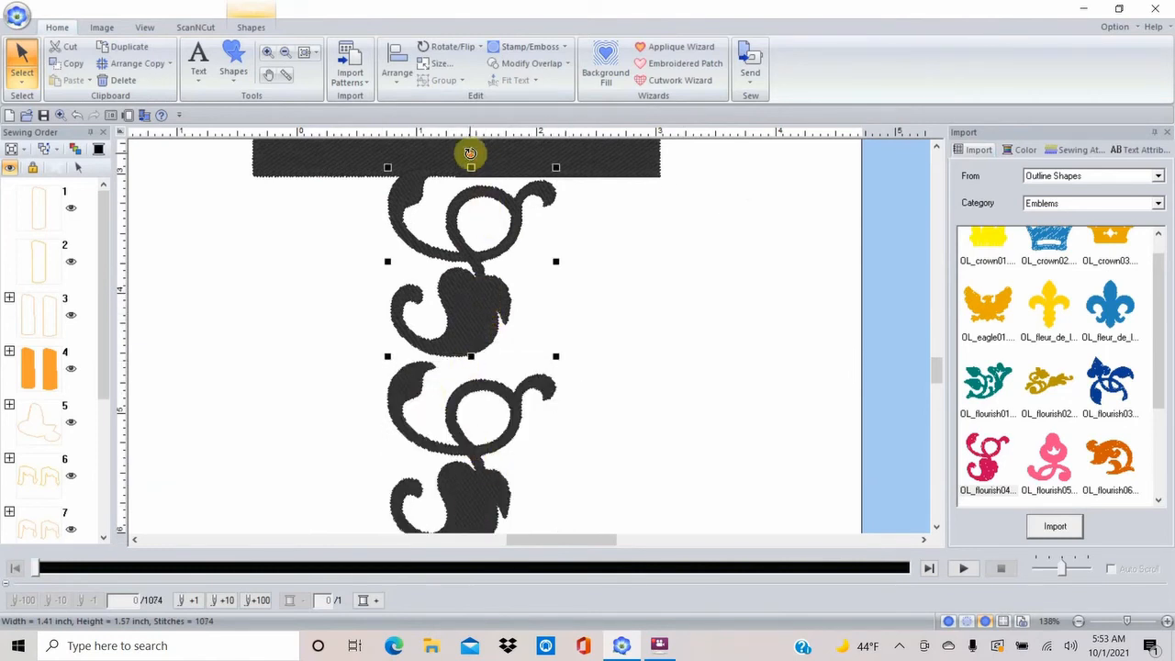
mouse_move(470, 154)
left_mouse_down()
mouse_move(493, 294)
mouse_move(462, 302)
mouse_move(474, 303)
left_mouse_up()
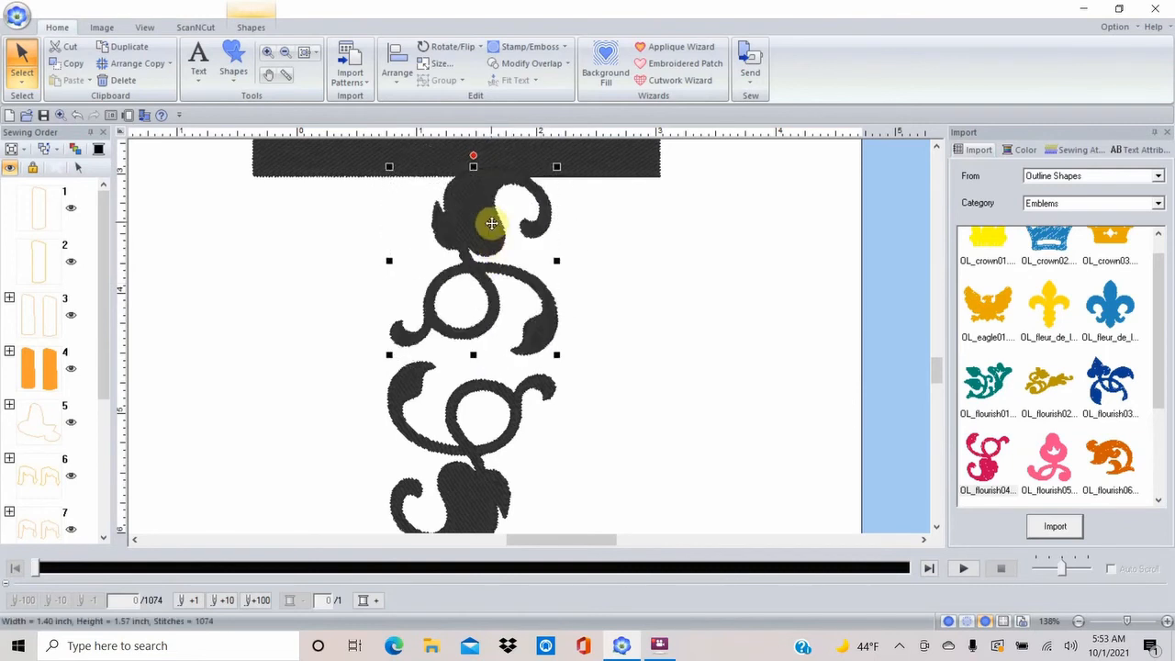
left_click_drag(488, 222, 485, 223)
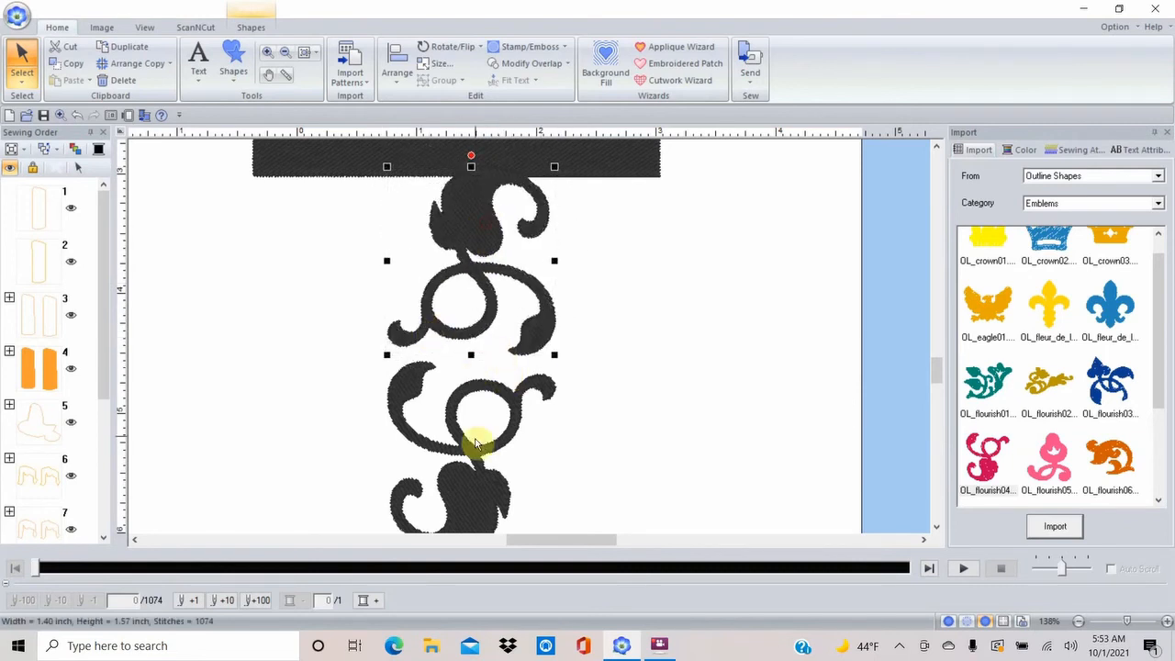
Move the lower flourish down to leave a gap of about half an inch below the upper one
left_click(936, 527)
left_click(936, 527)
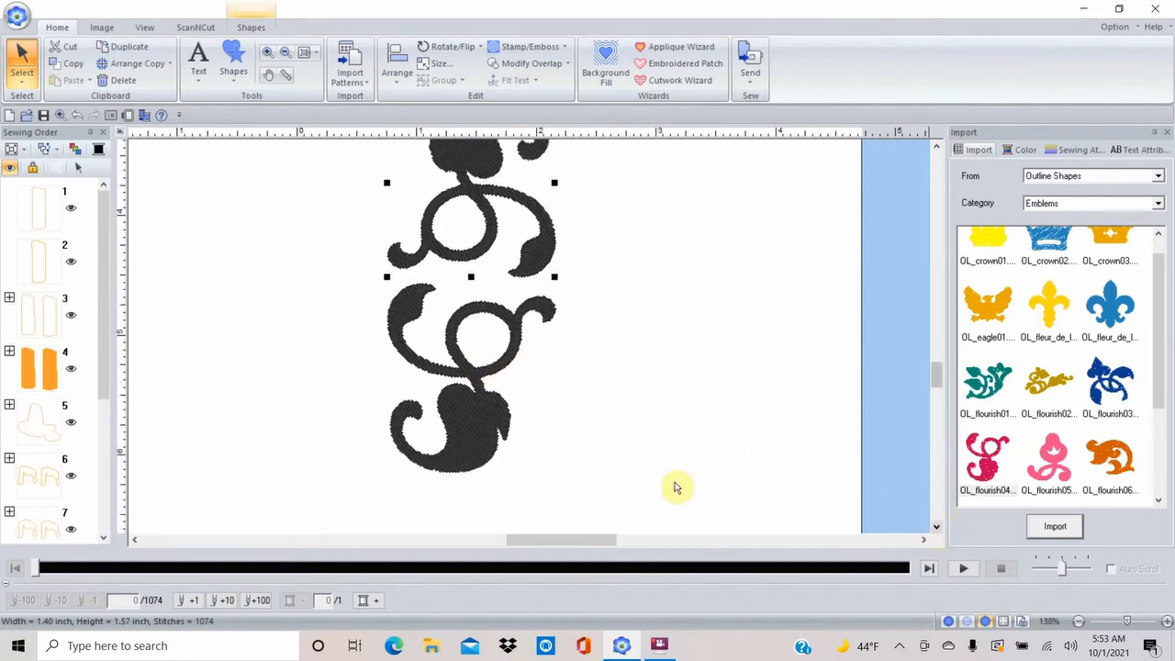
left_click_drag(471, 411, 474, 469)
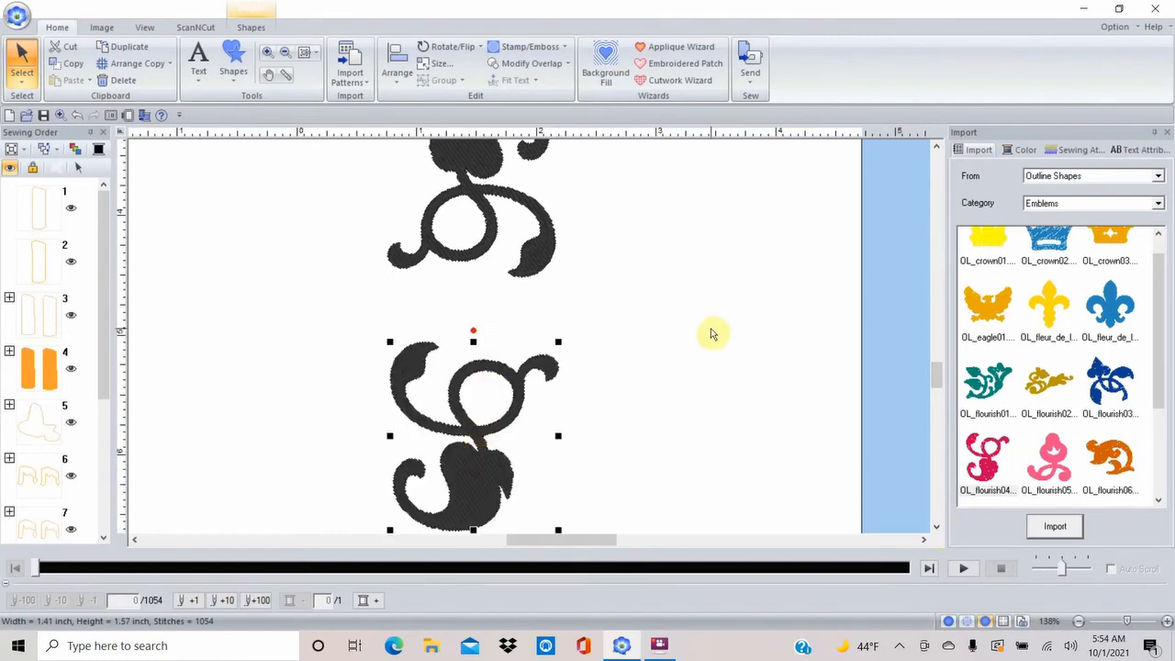
Import the bat OL_bat01.pes from the Events category of the Outline Shapes
left_click(1160, 204)
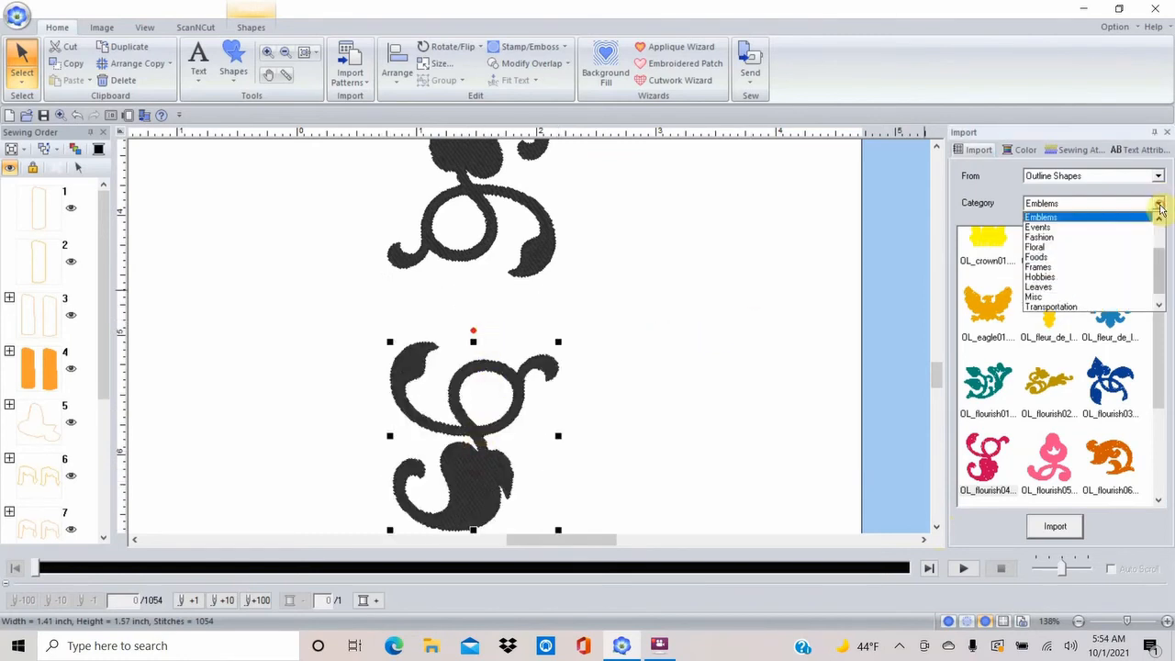
left_click(1105, 229)
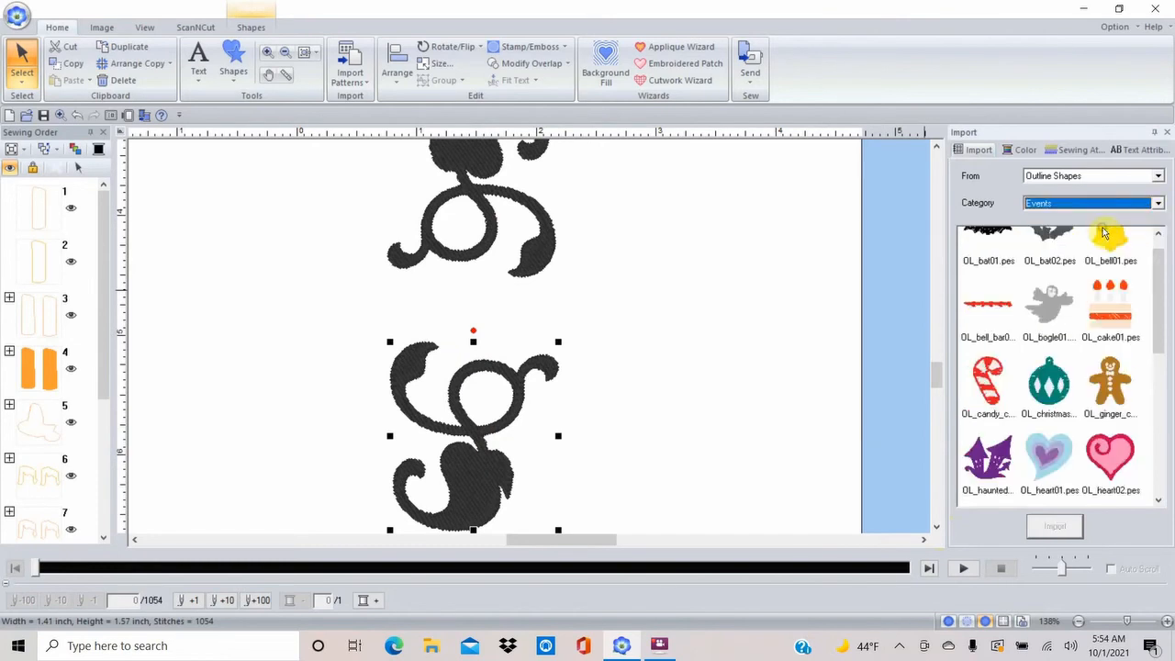
left_click(1162, 237)
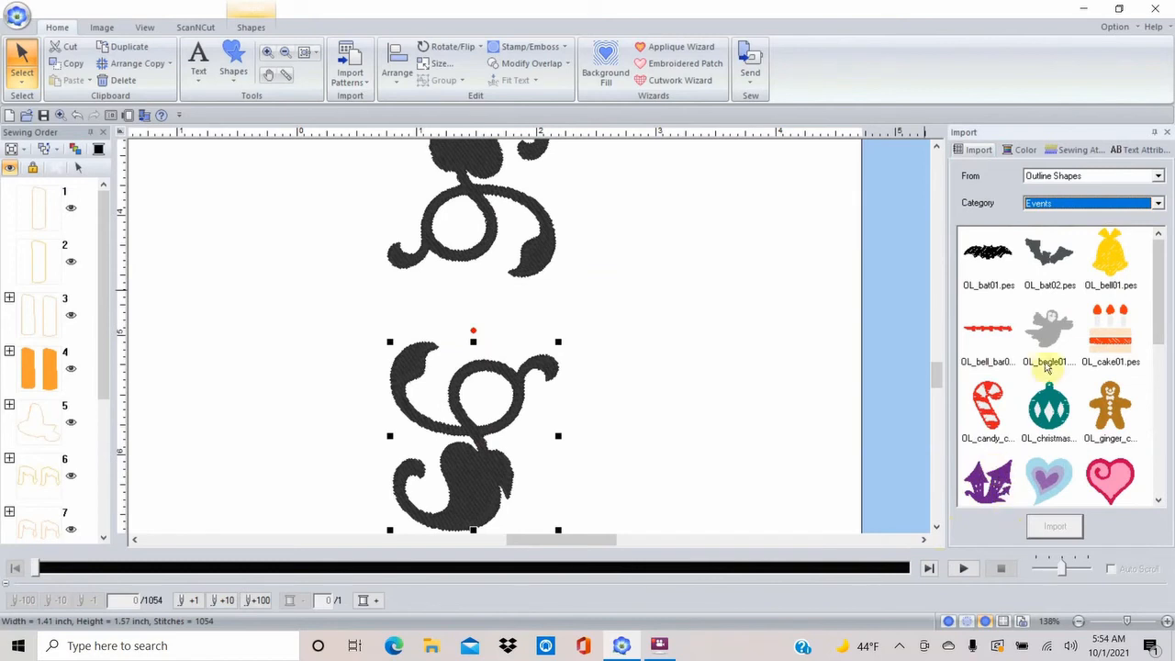
left_click(994, 260)
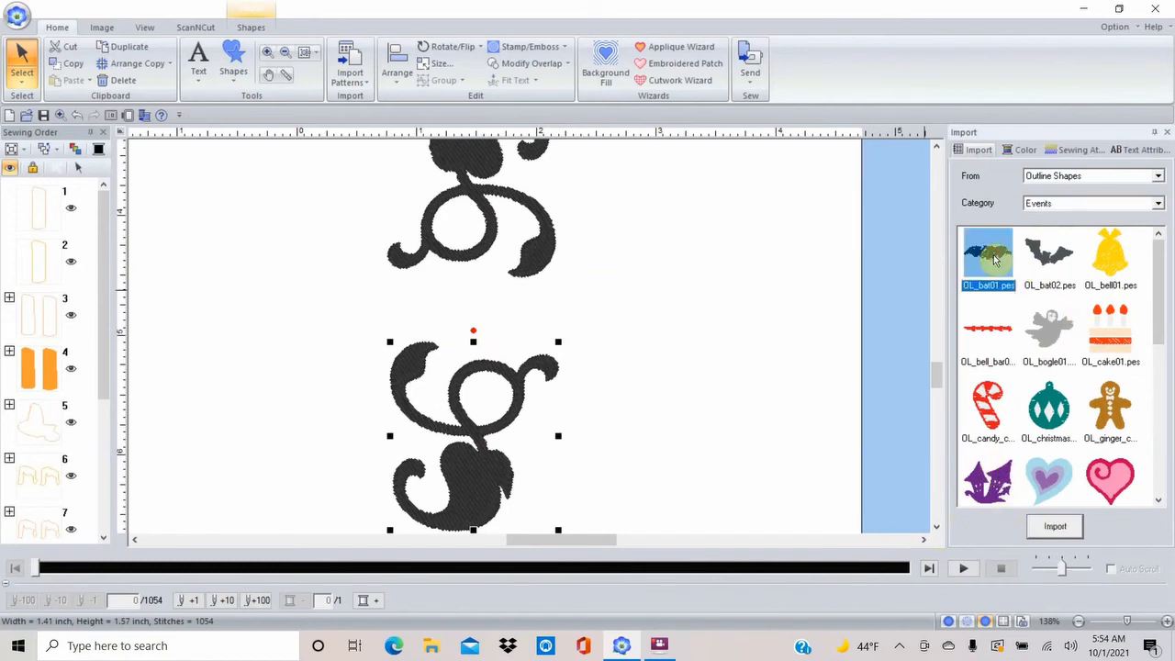
left_click(1055, 529)
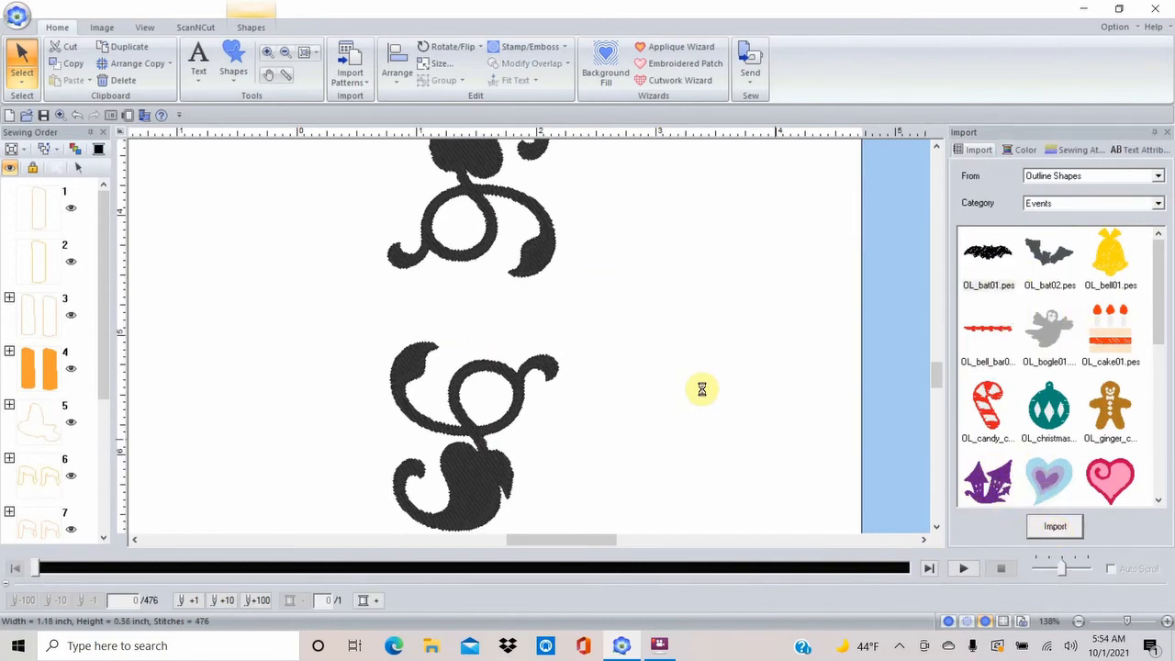
Move the imported bat into the gap between the two flourishes of the candle holder
left_click(938, 148)
left_click(937, 149)
left_click(938, 149)
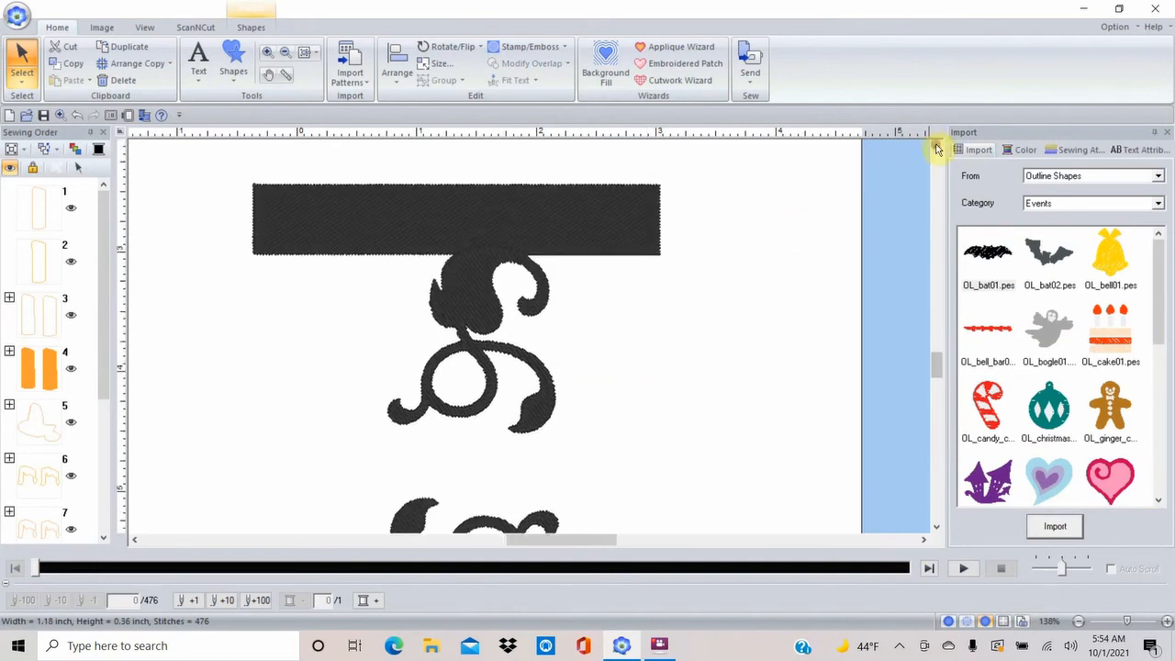
left_click(938, 149)
left_click(938, 148)
left_click(937, 149)
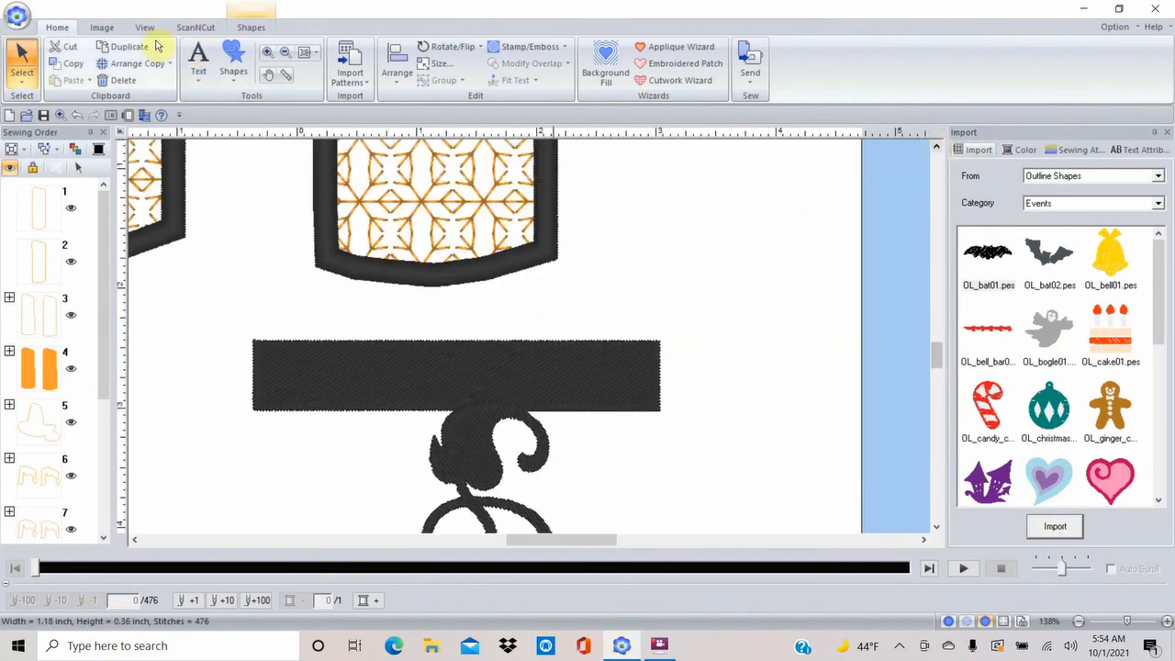
left_click(311, 60)
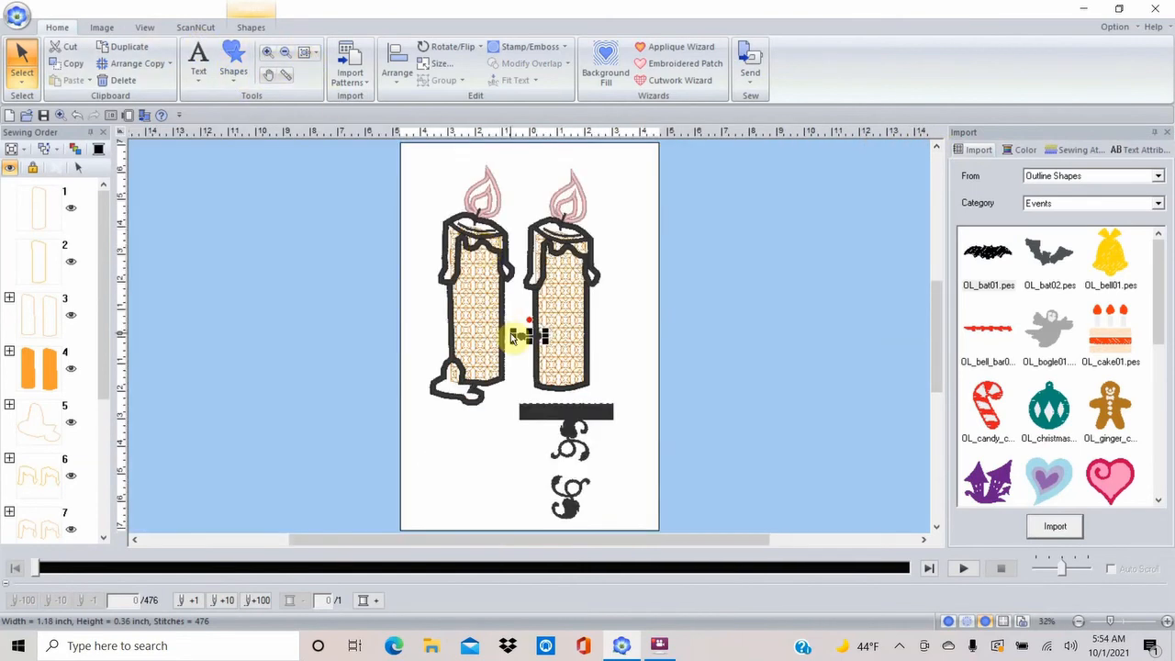
left_click_drag(529, 337, 566, 469)
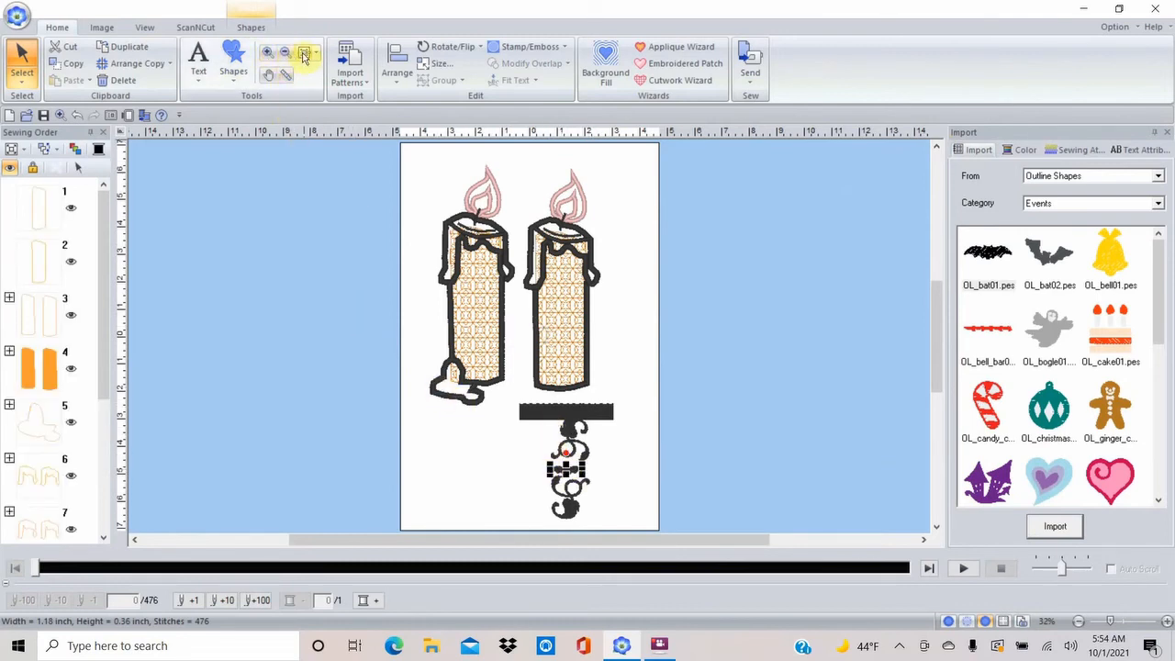
left_click(268, 52)
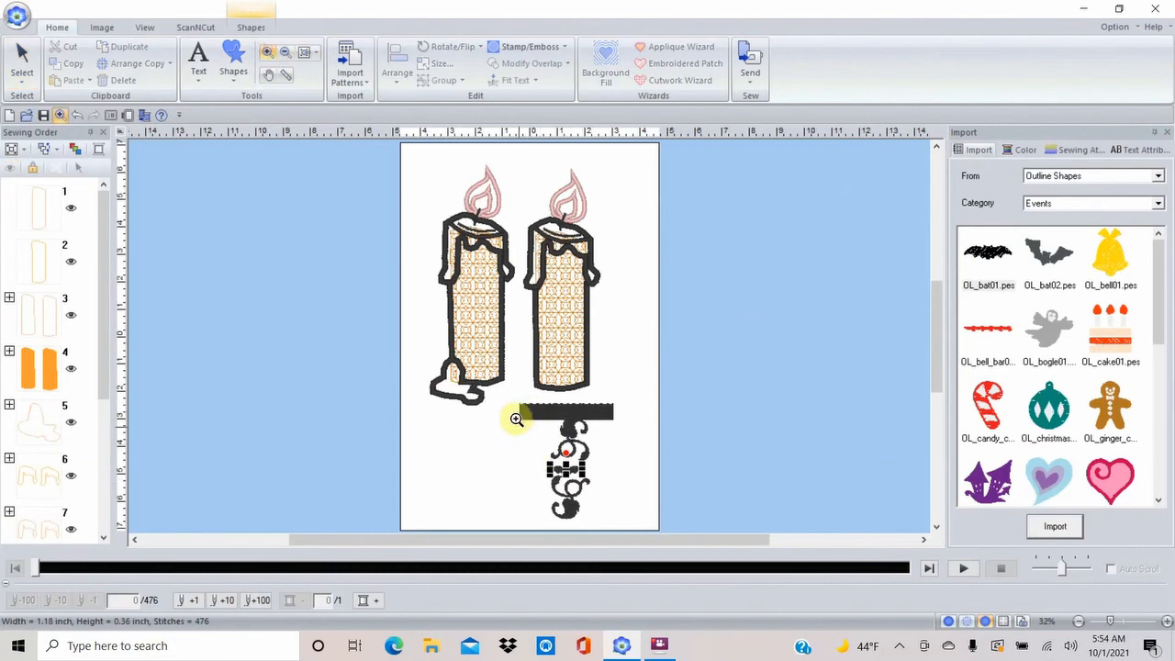
Enlarge the bat to about 1.90 inches wide and center it against the bottom of the upper flourish
left_click_drag(513, 413, 620, 524)
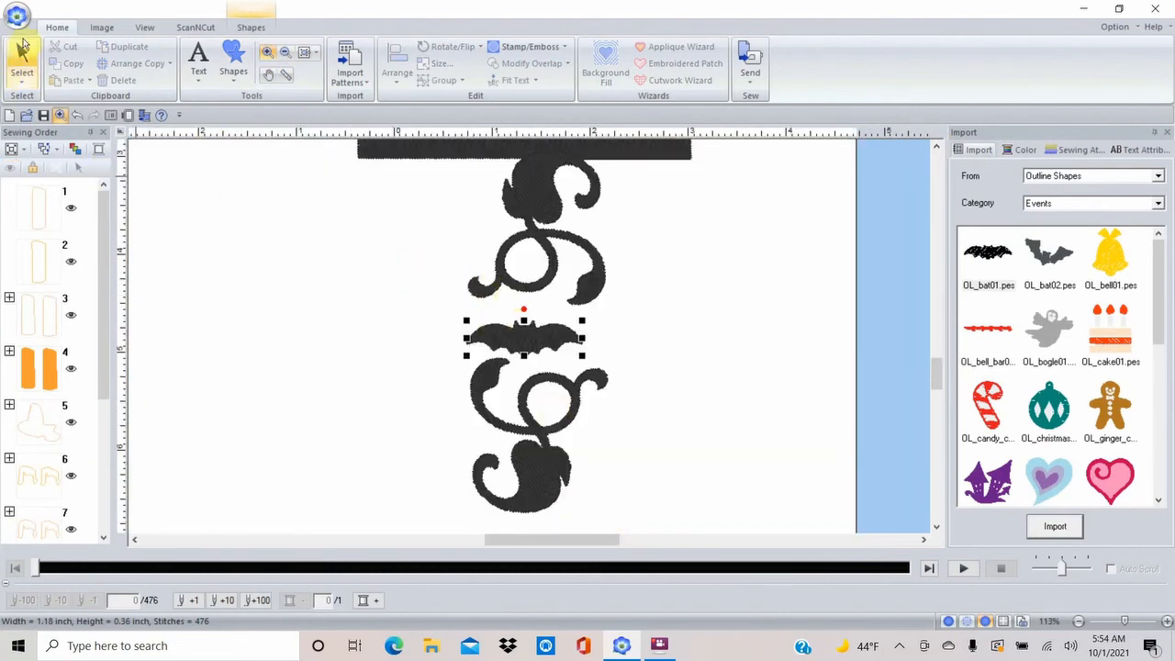
left_click(22, 54)
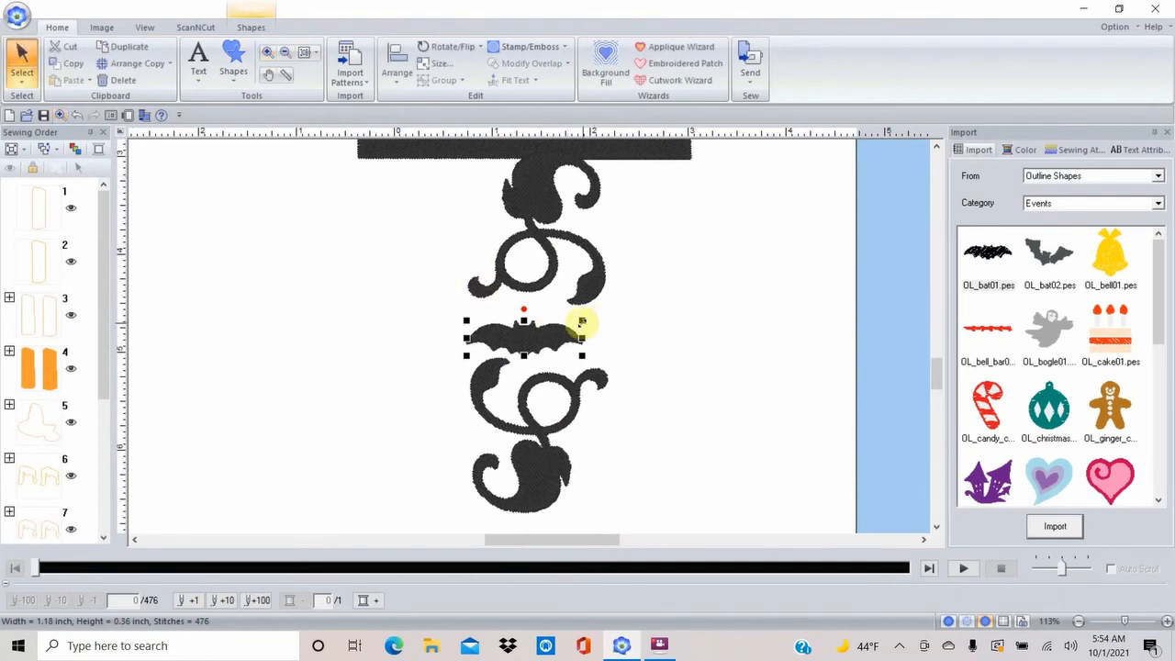
left_click_drag(582, 321, 652, 277)
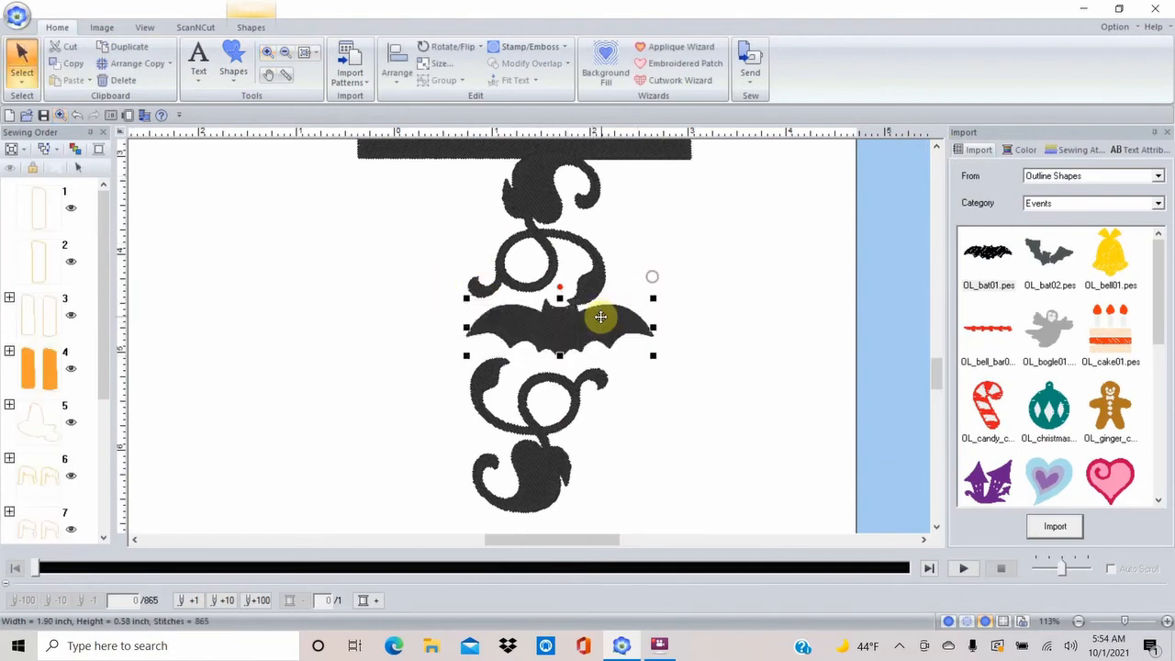
left_click_drag(600, 319, 593, 317)
left_click_drag(580, 314, 578, 308)
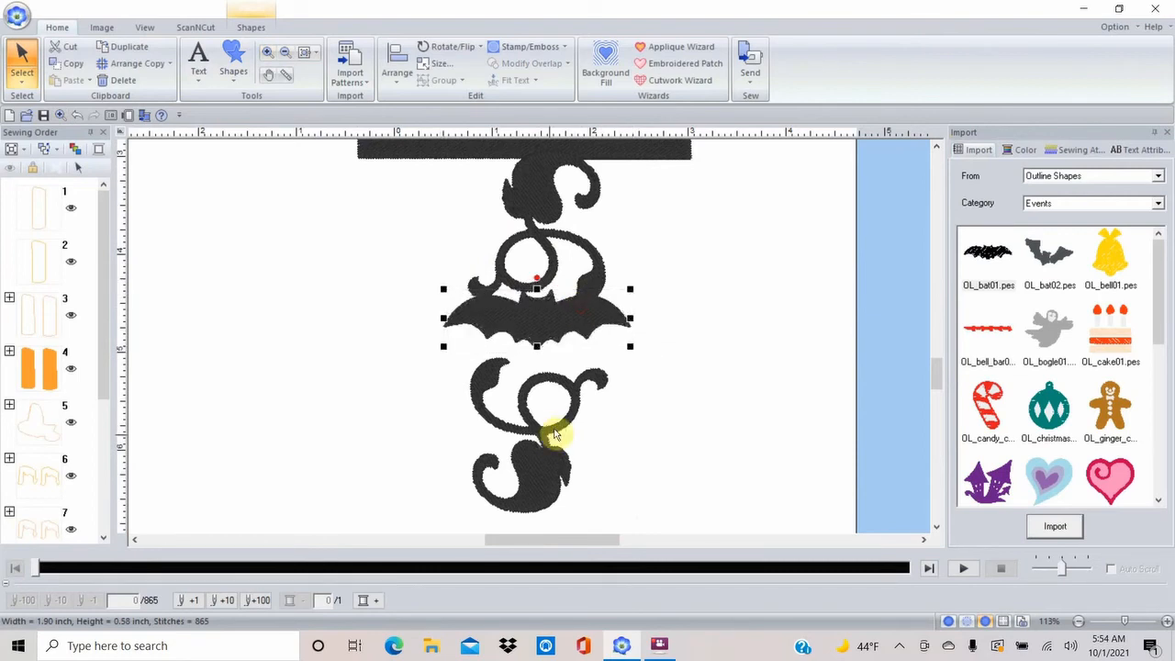
Move the lower flourish up until its top overlaps the underside of the bat
left_click(568, 421)
left_click_drag(570, 419, 572, 391)
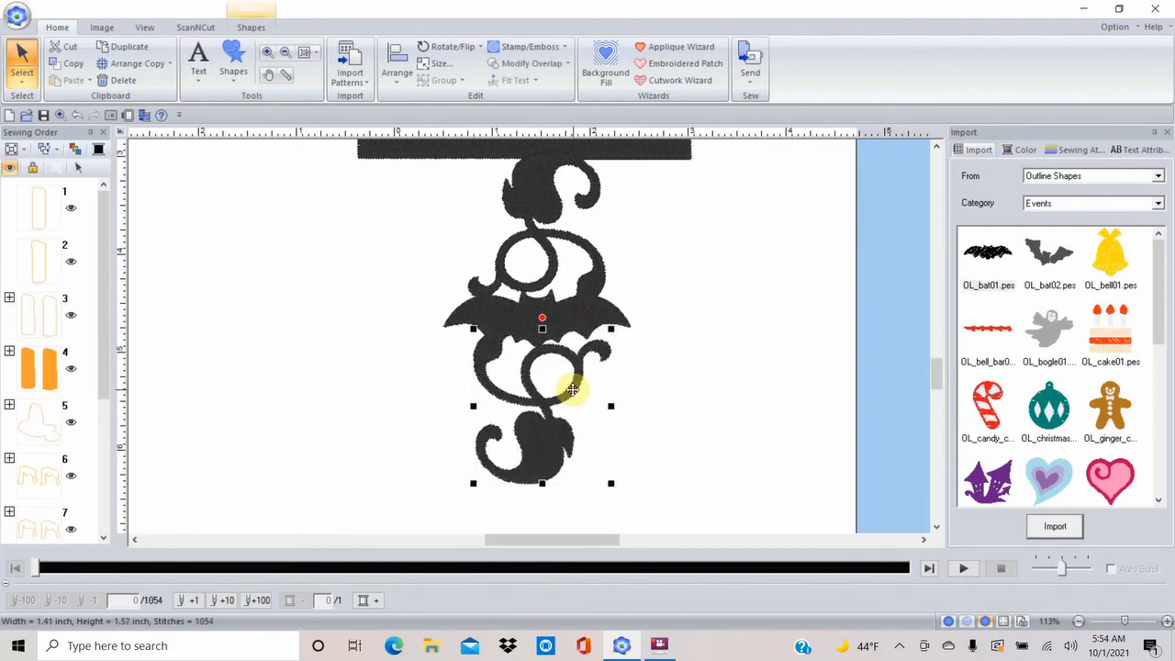
left_click_drag(573, 390, 572, 386)
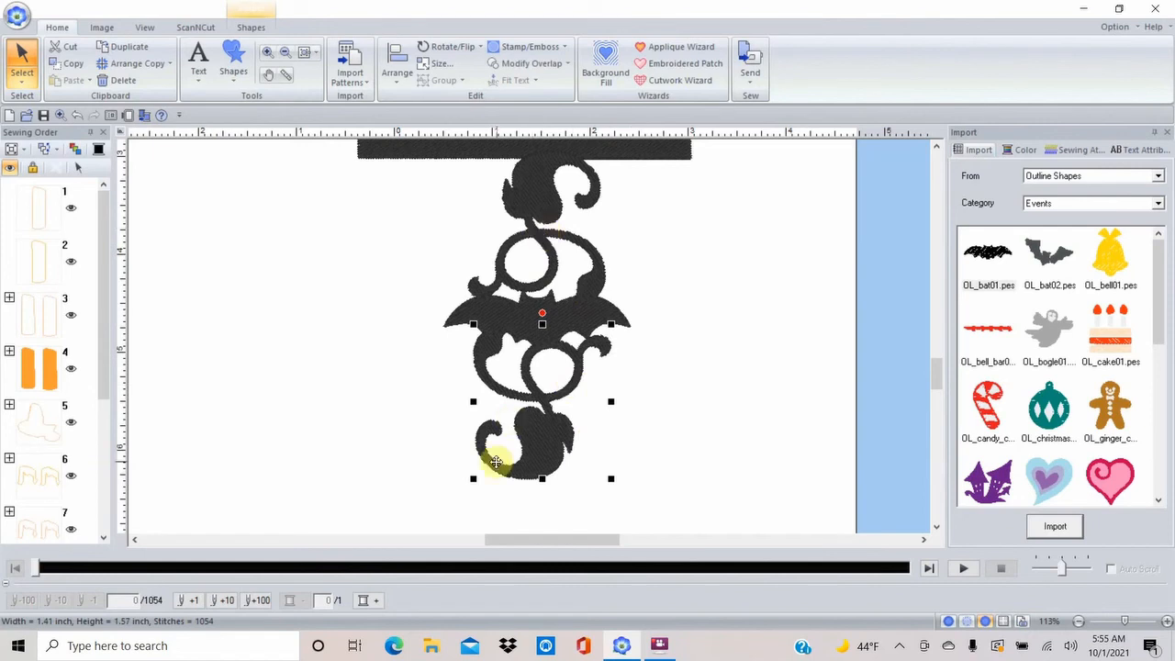
Duplicate the holder's top rectangle and place the copy beneath the lower flourish as a base
left_click(420, 153)
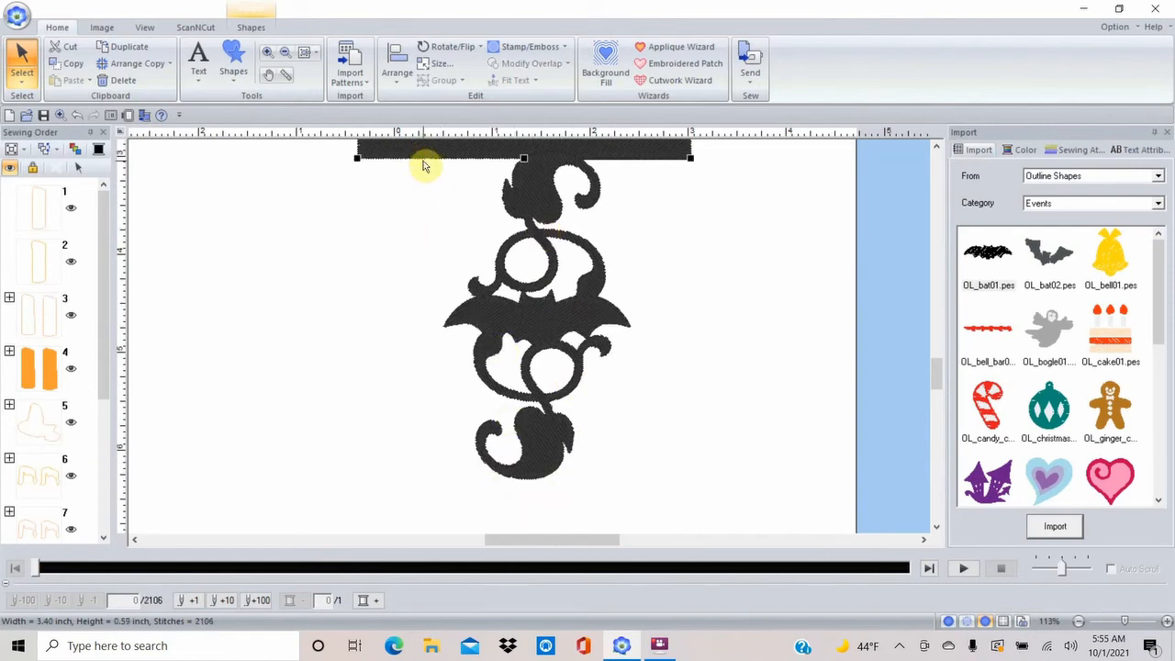
key("ctrl+d")
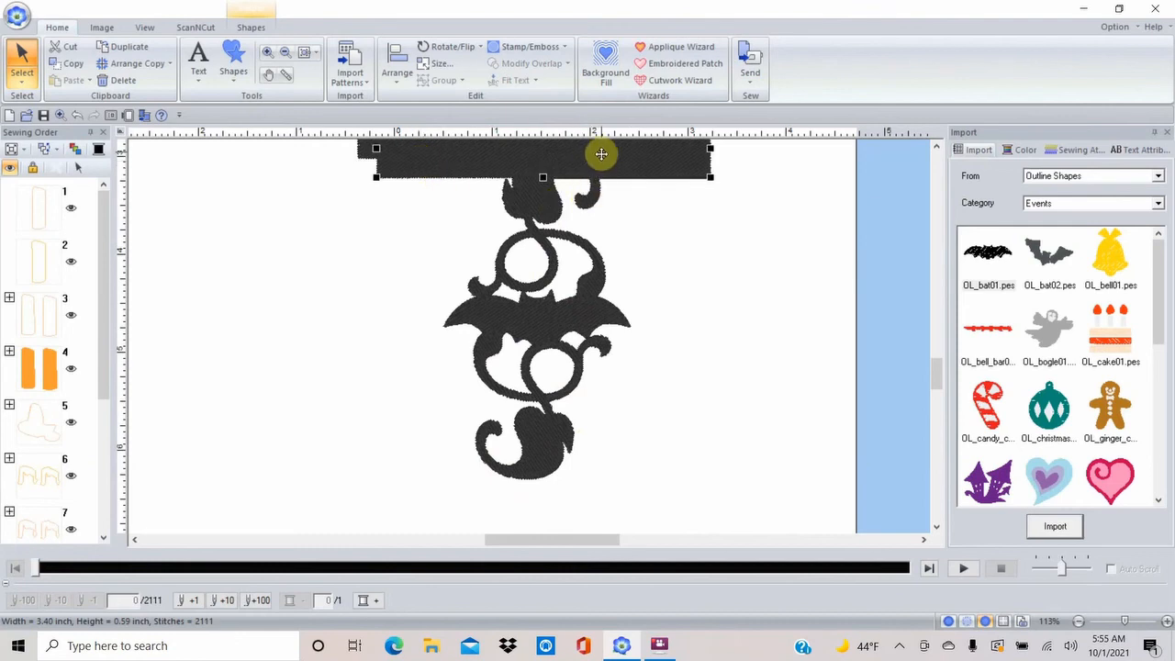
left_click_drag(601, 154, 599, 499)
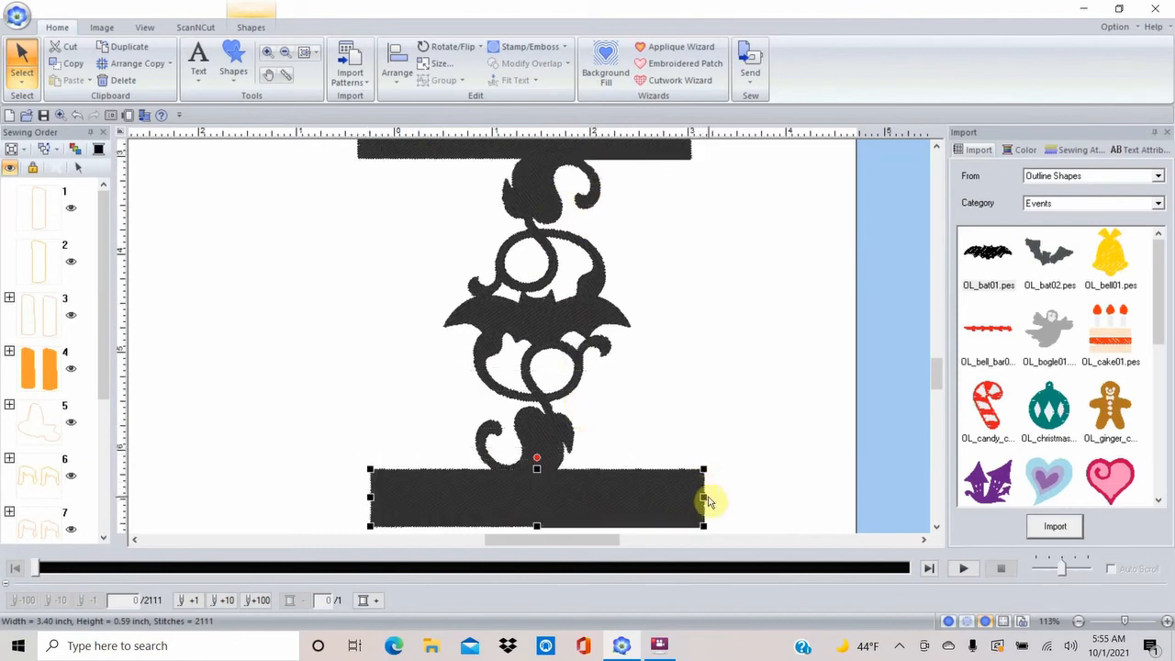
Narrow the base rectangle to about 2.47 inches wide and center it under the lower flourish
left_click_drag(705, 496, 659, 500)
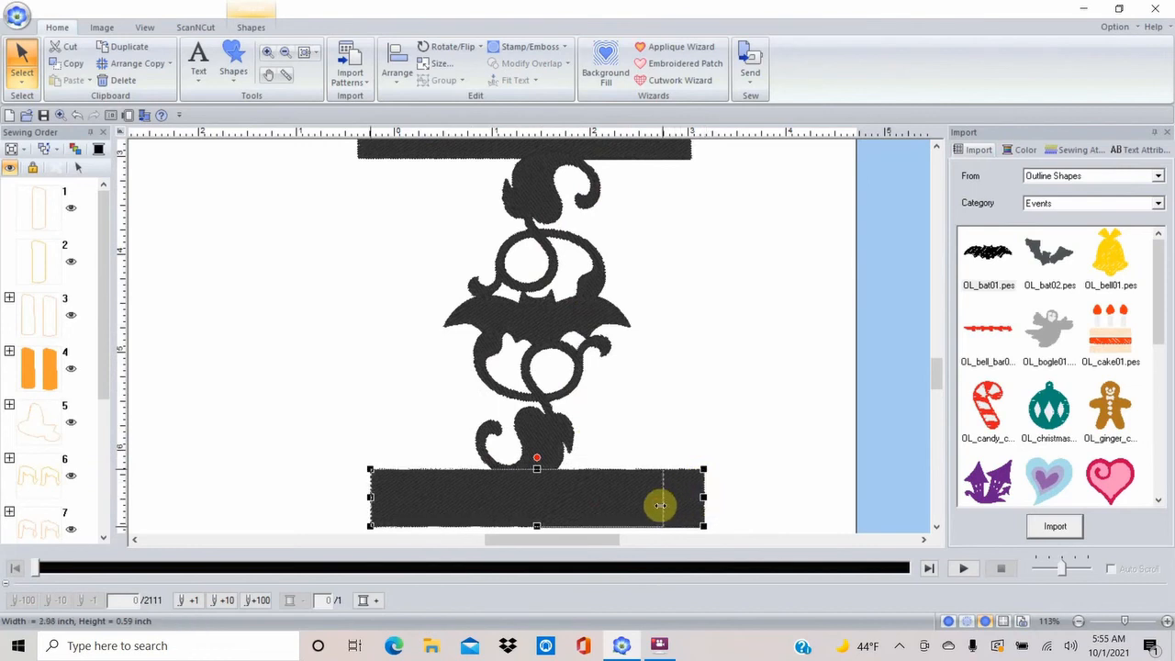
left_click_drag(549, 503, 568, 501)
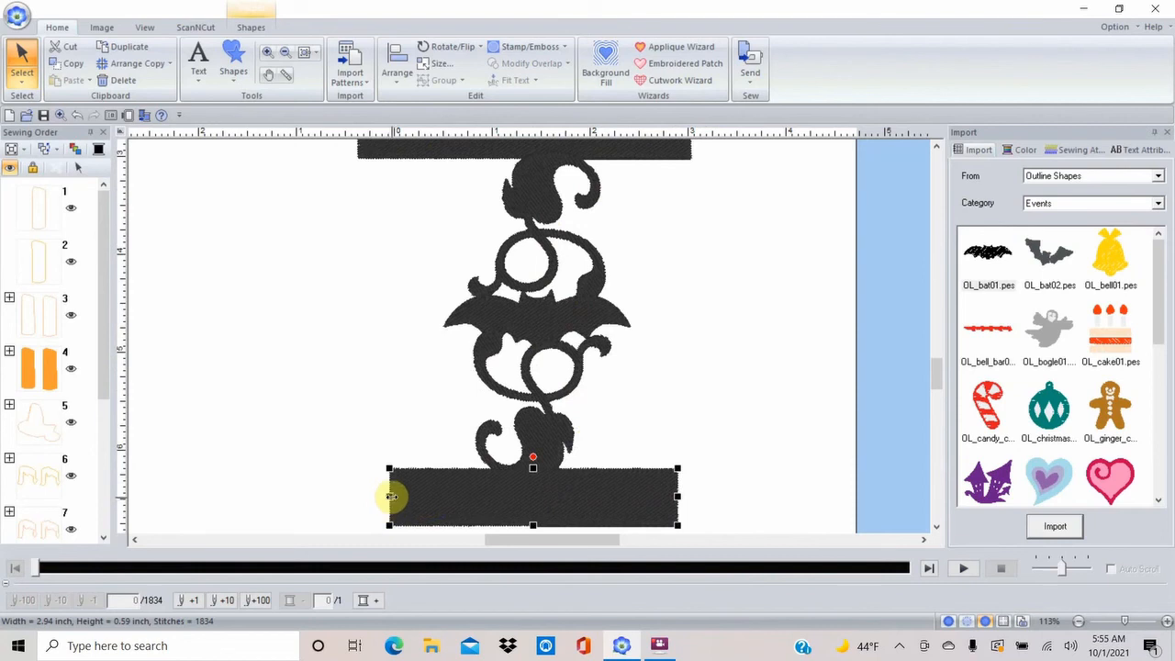
left_click_drag(391, 496, 404, 496)
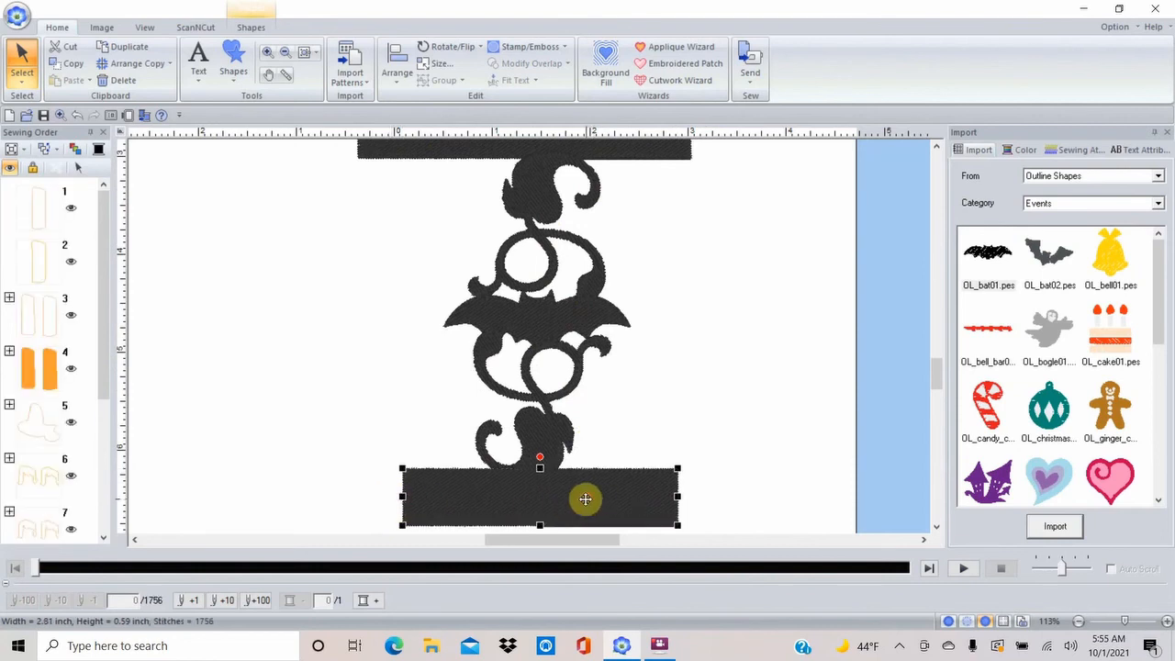
left_click_drag(586, 499, 584, 497)
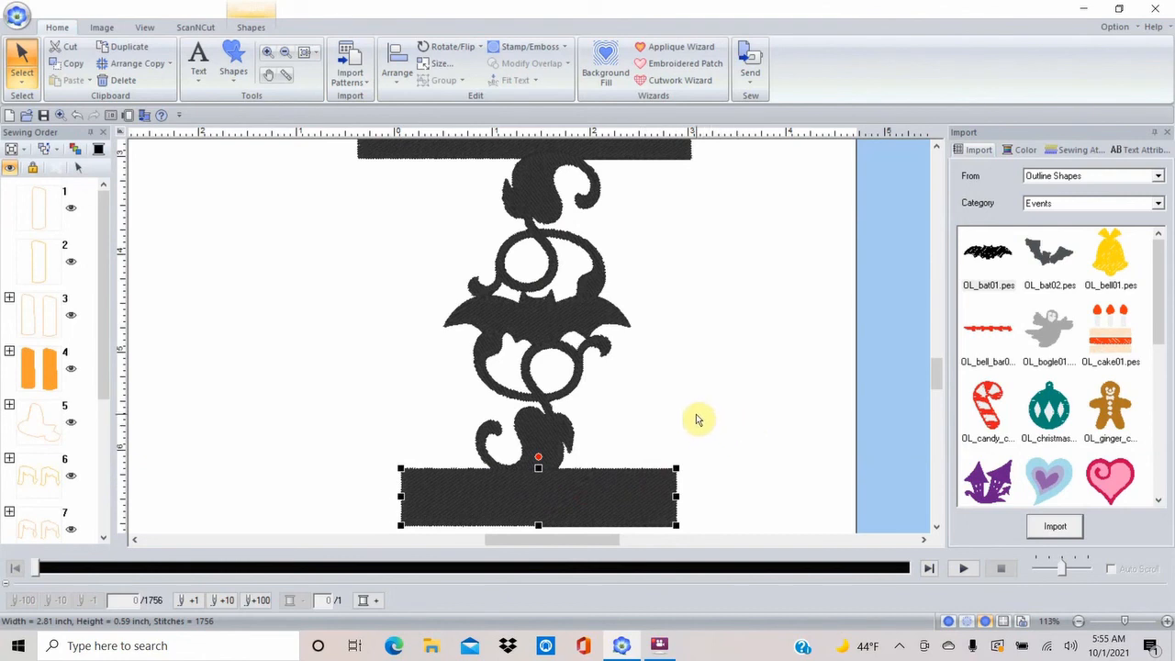
left_click_drag(677, 499, 603, 497)
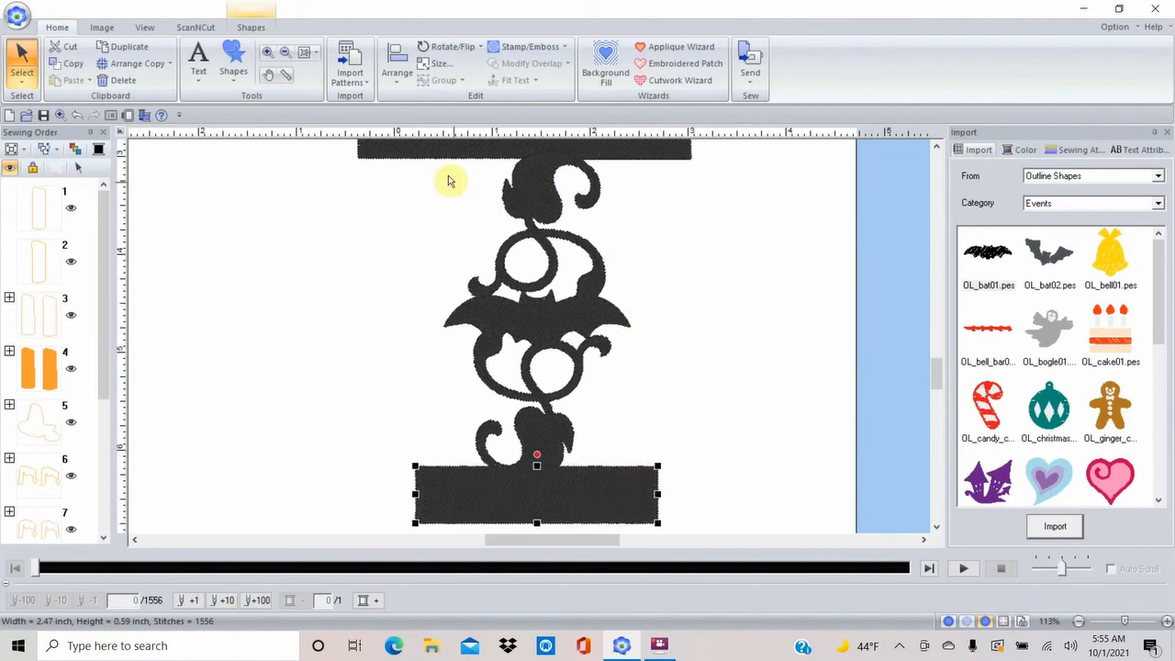
Select both rectangles, both flourishes and the bat, and merge them into a single candle holder shape
left_click(286, 52)
left_click(437, 235)
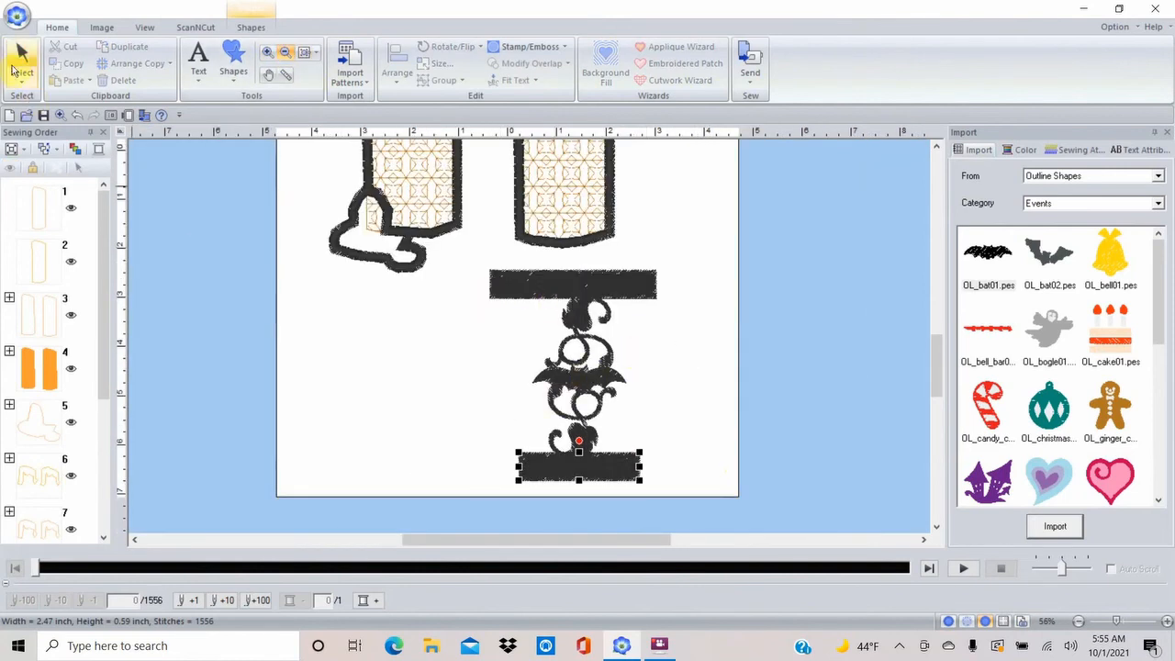
left_click(24, 55)
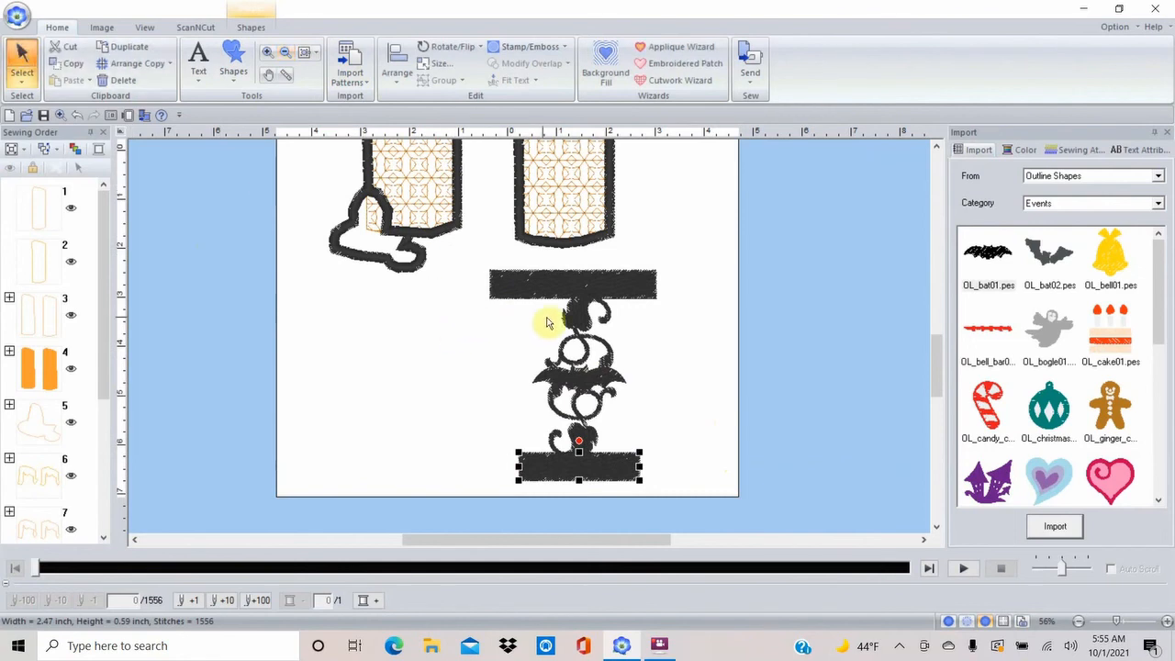
left_click(267, 52)
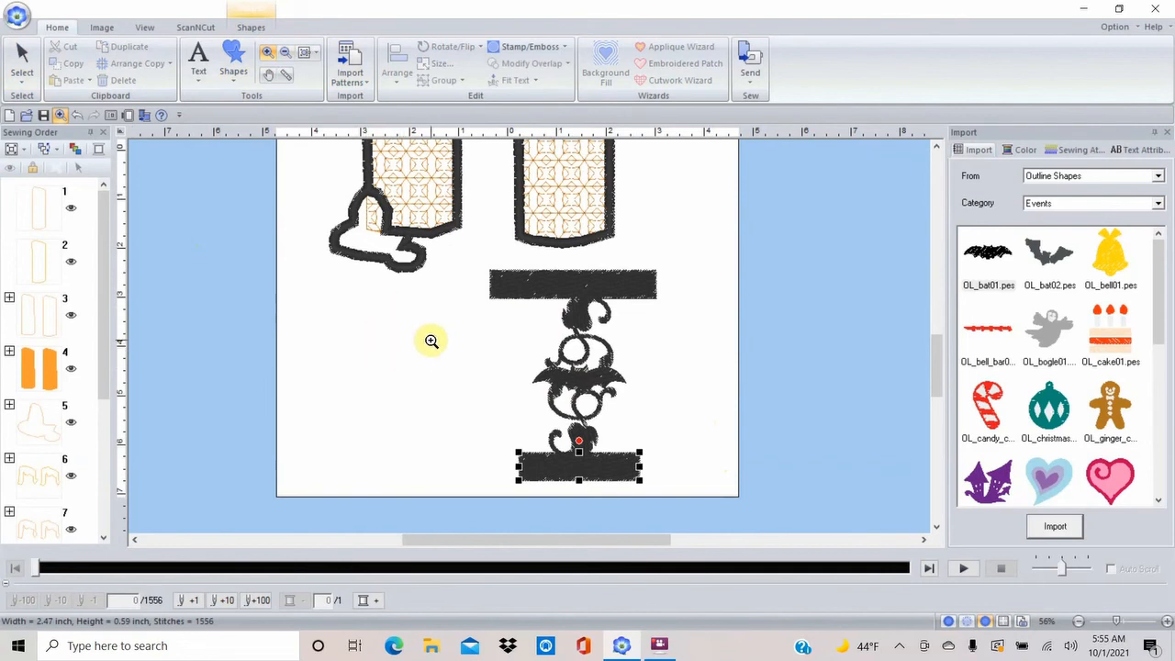
left_click(22, 57)
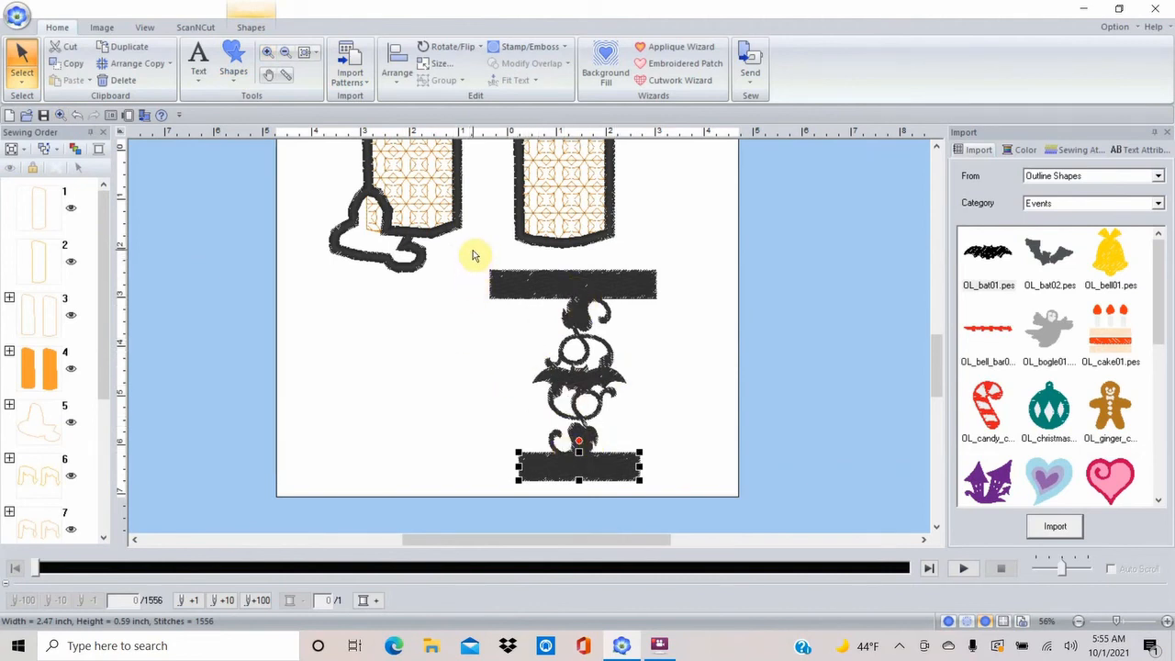
left_click_drag(473, 250, 695, 492)
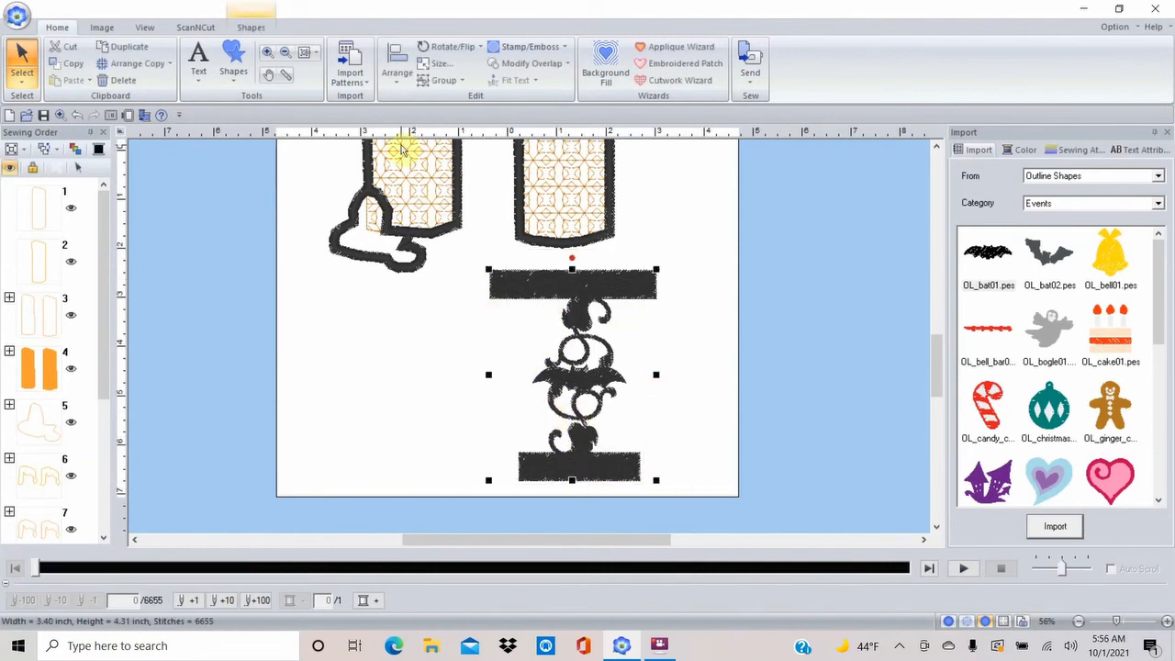
left_click(517, 65)
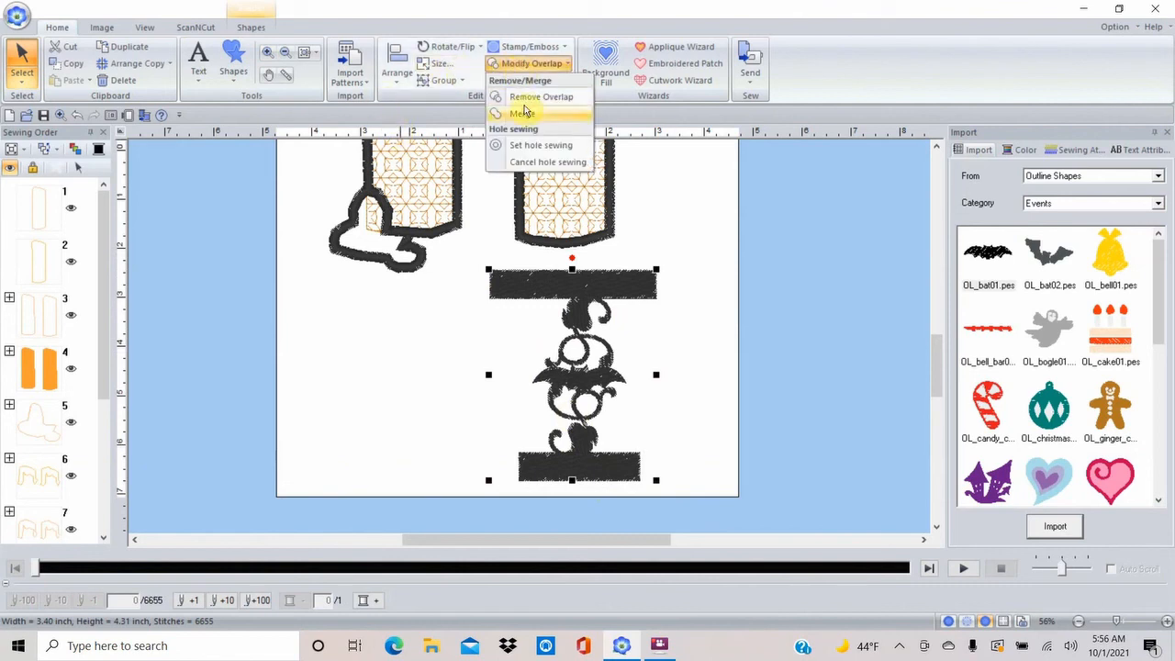
left_click(522, 114)
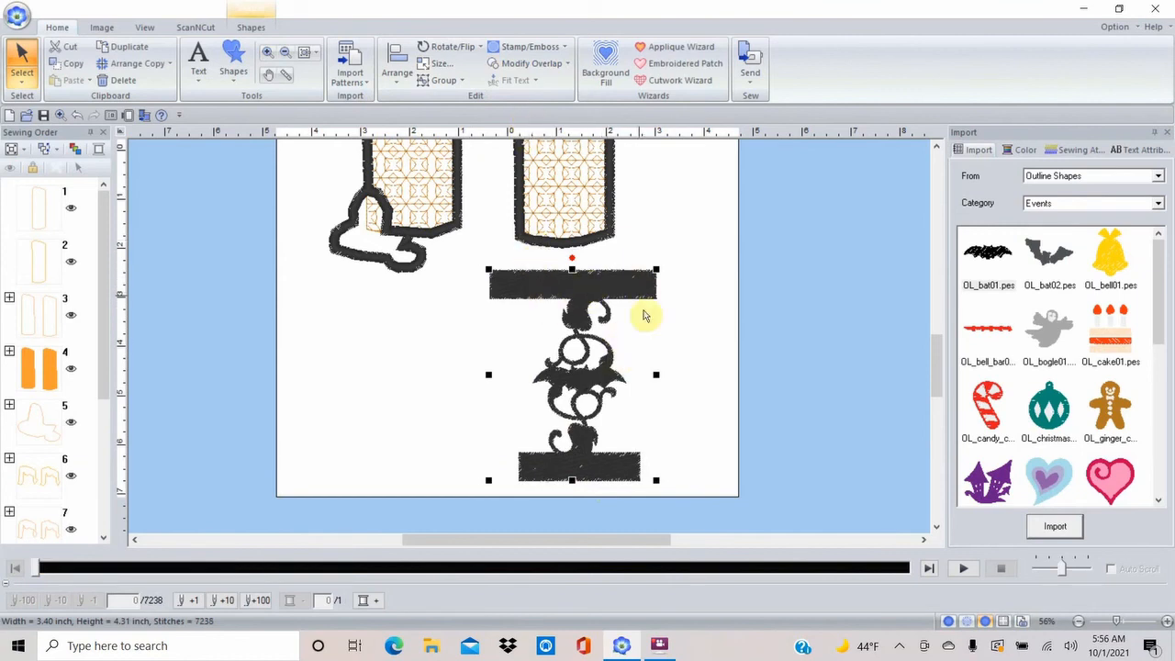
Move the merged candle holder up against the base of the right candle
left_click(795, 248)
left_click(594, 286)
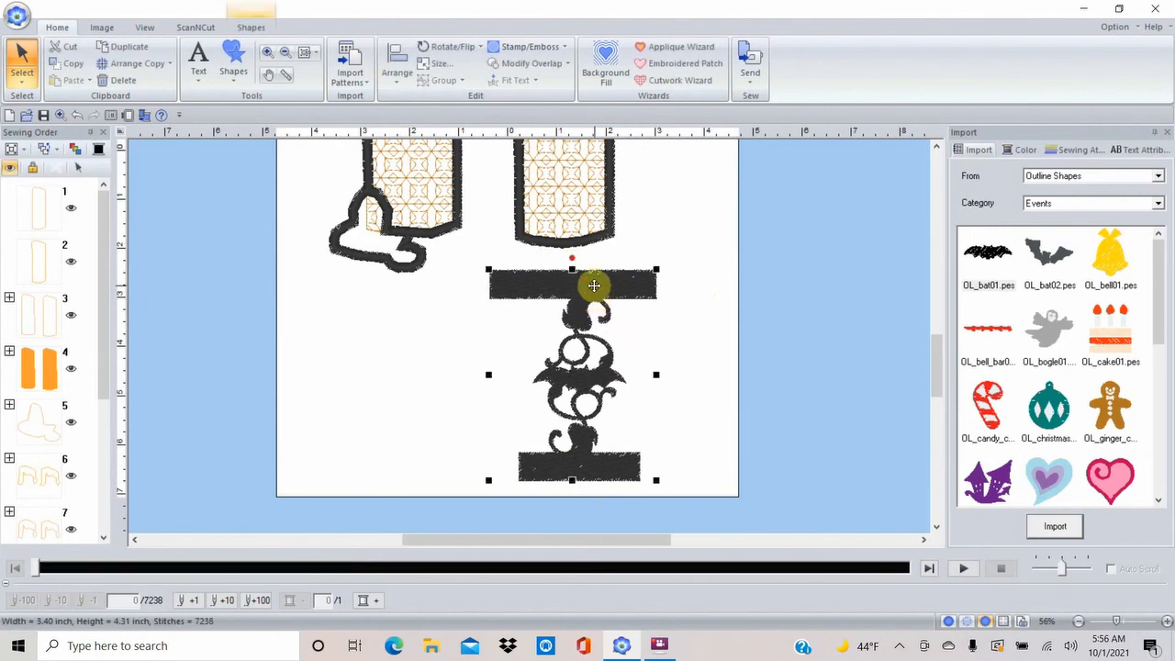
left_click_drag(594, 285, 593, 248)
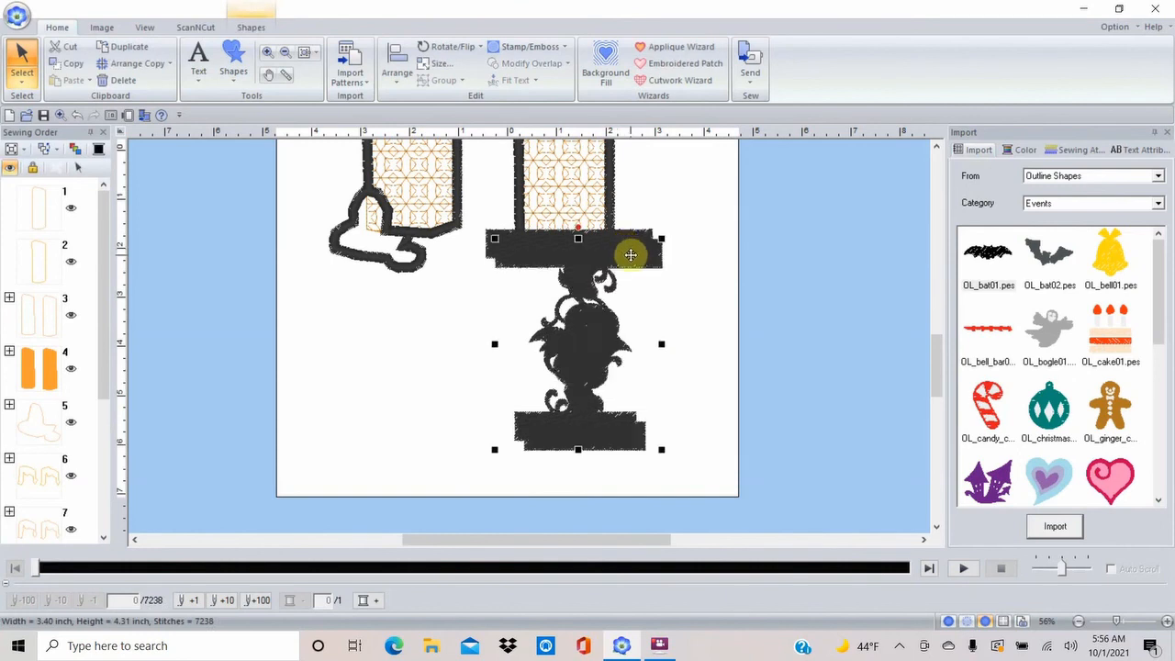
Try a duplicate of the candle holder beneath the left candle and delete that copy
left_click_drag(631, 255, 451, 242)
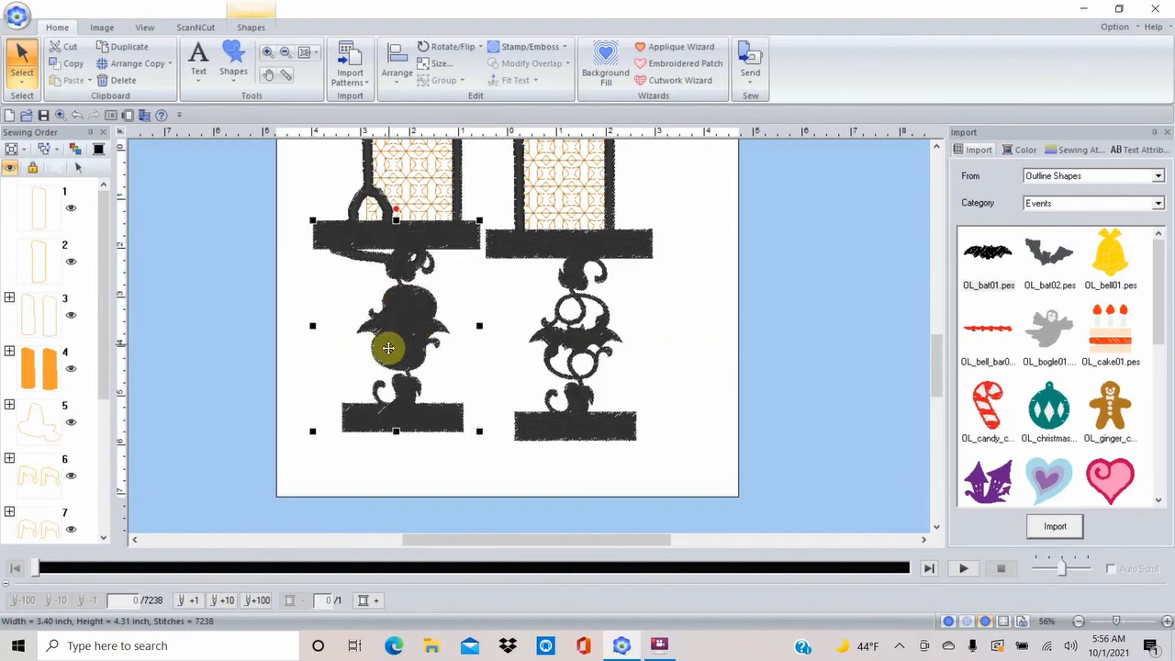
left_click_drag(427, 232, 762, 222)
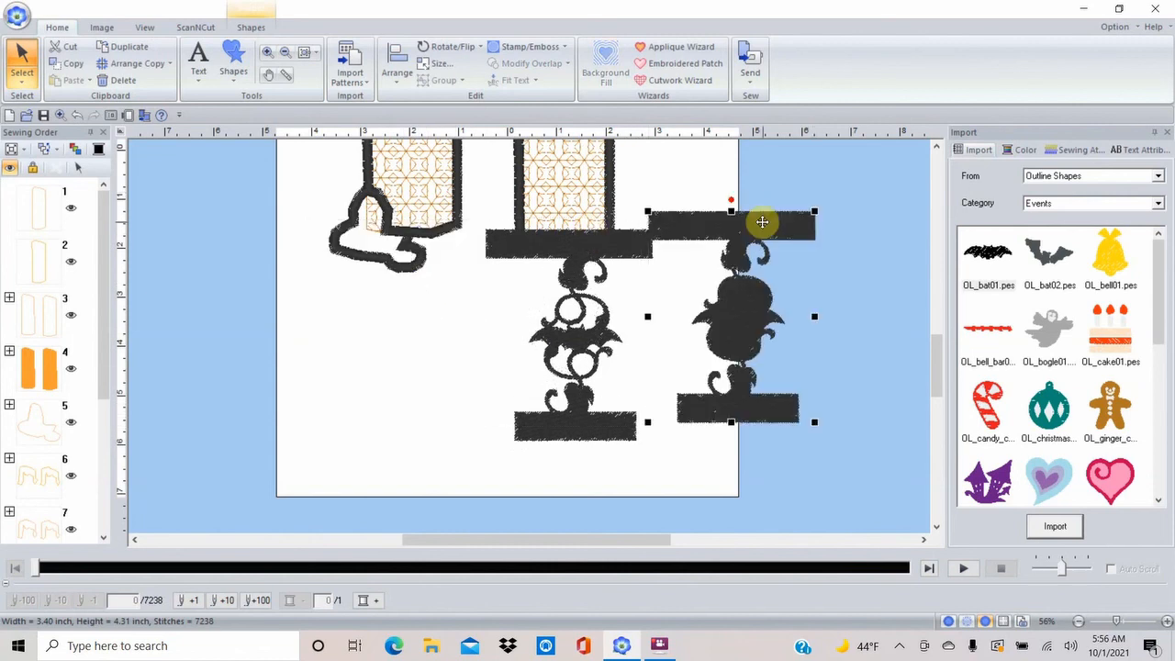
key("Delete")
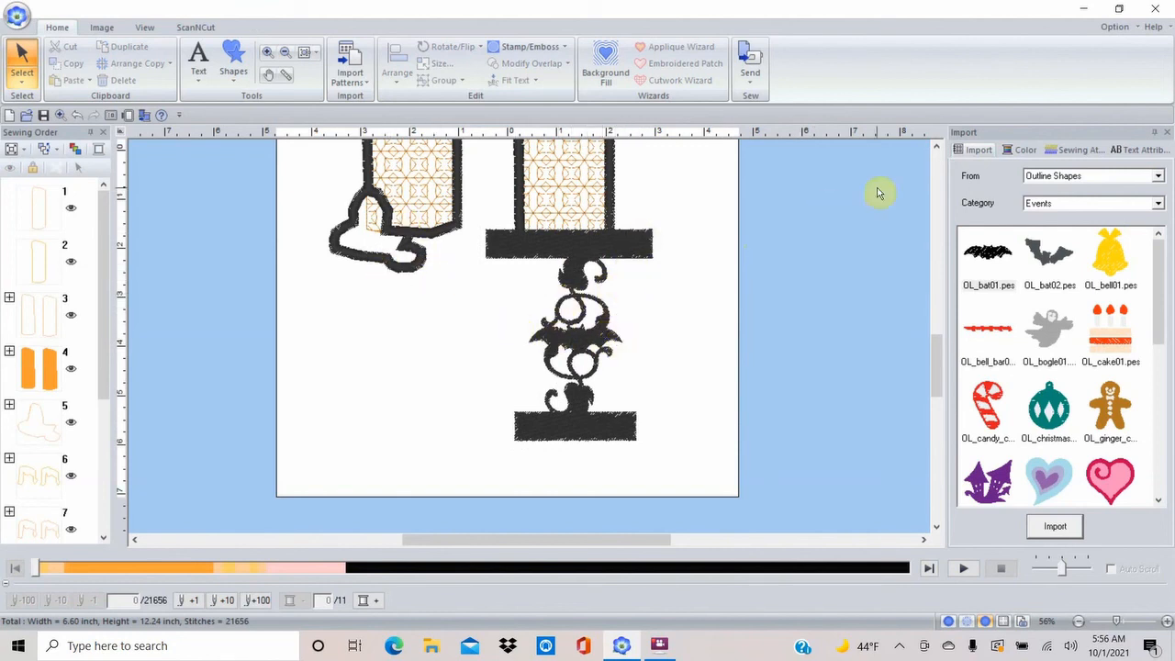
Nudge the candle holder slightly up and to the left so it sits centered under the right candle
left_click(940, 149)
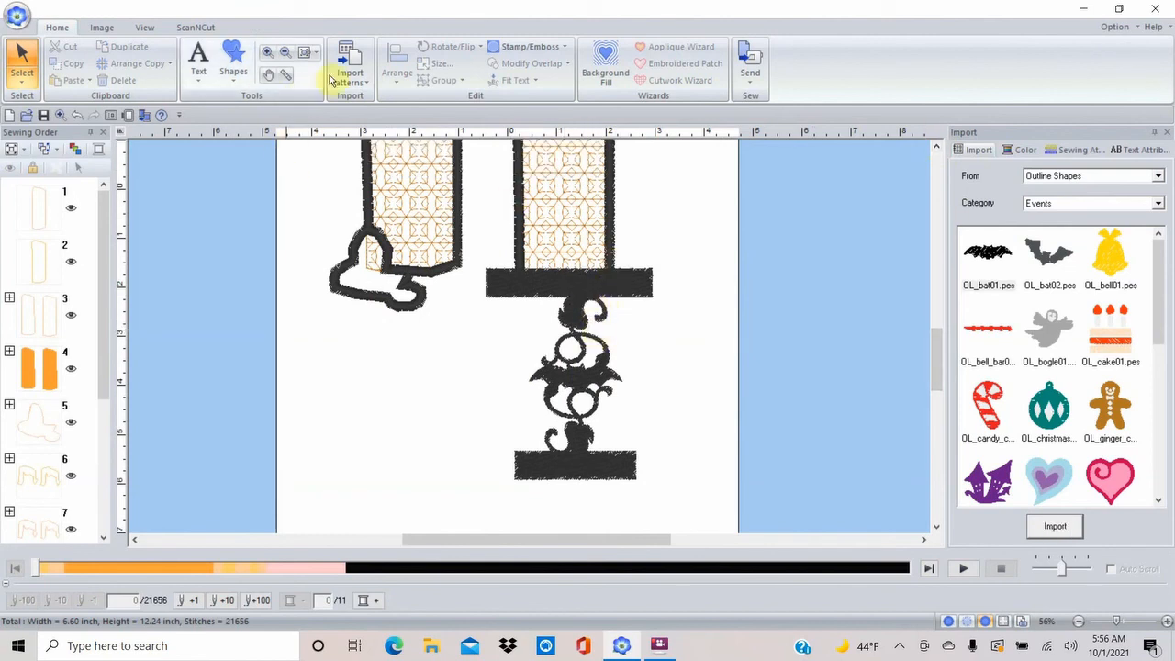
left_click(285, 55)
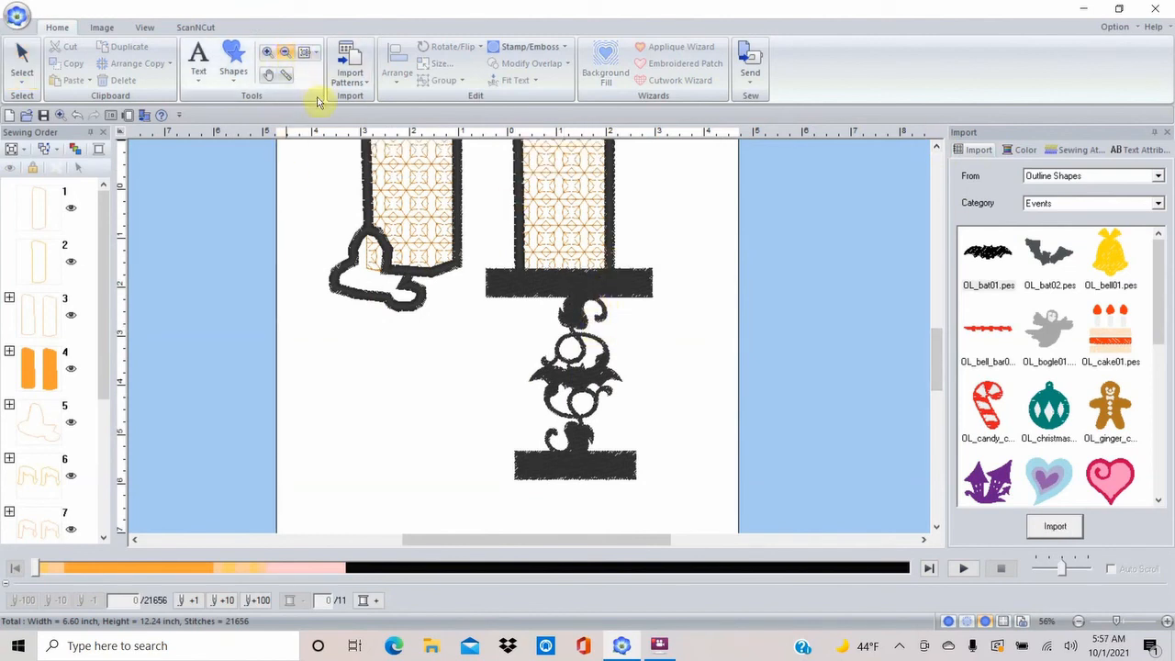
left_click(307, 55)
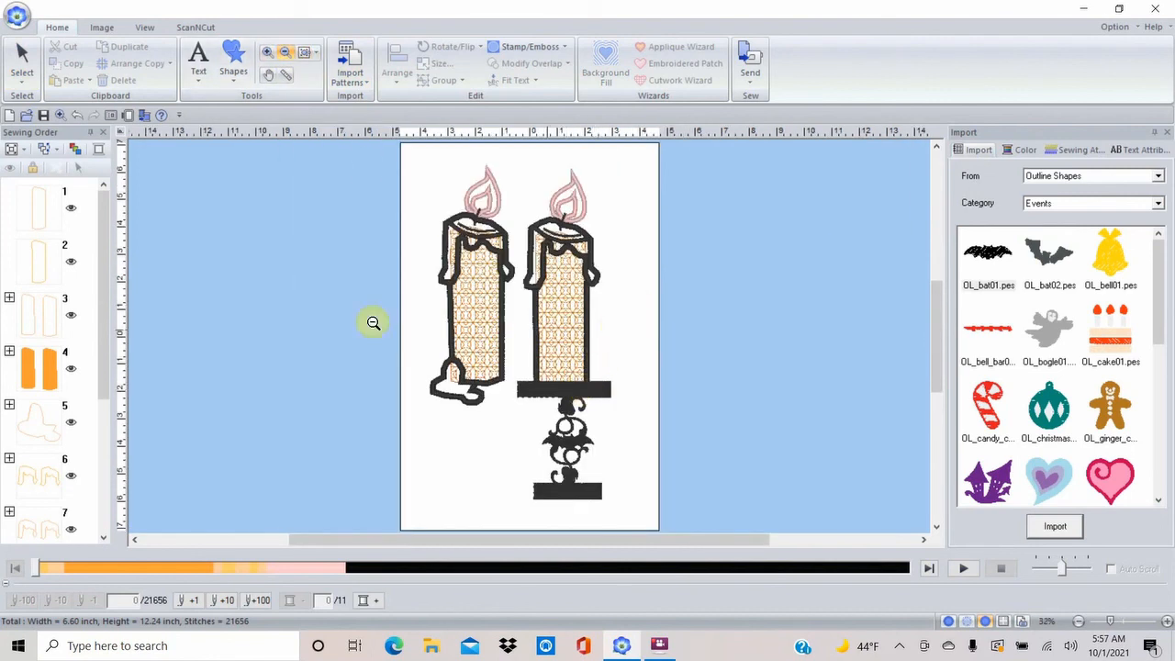
left_click(20, 53)
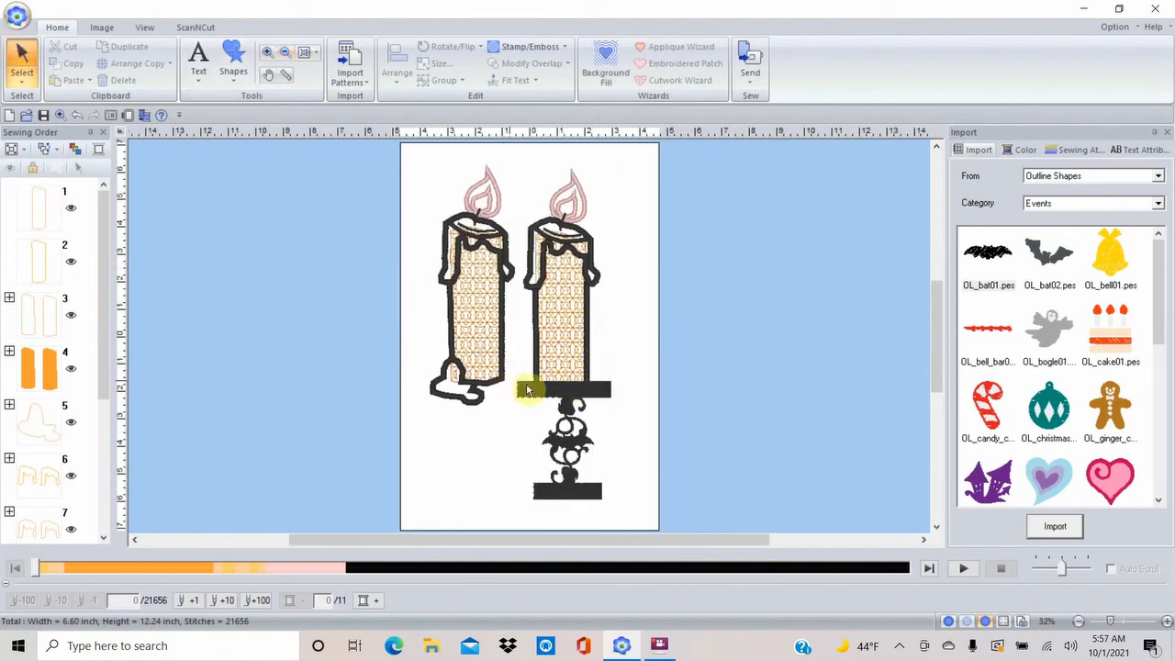
left_click(564, 387)
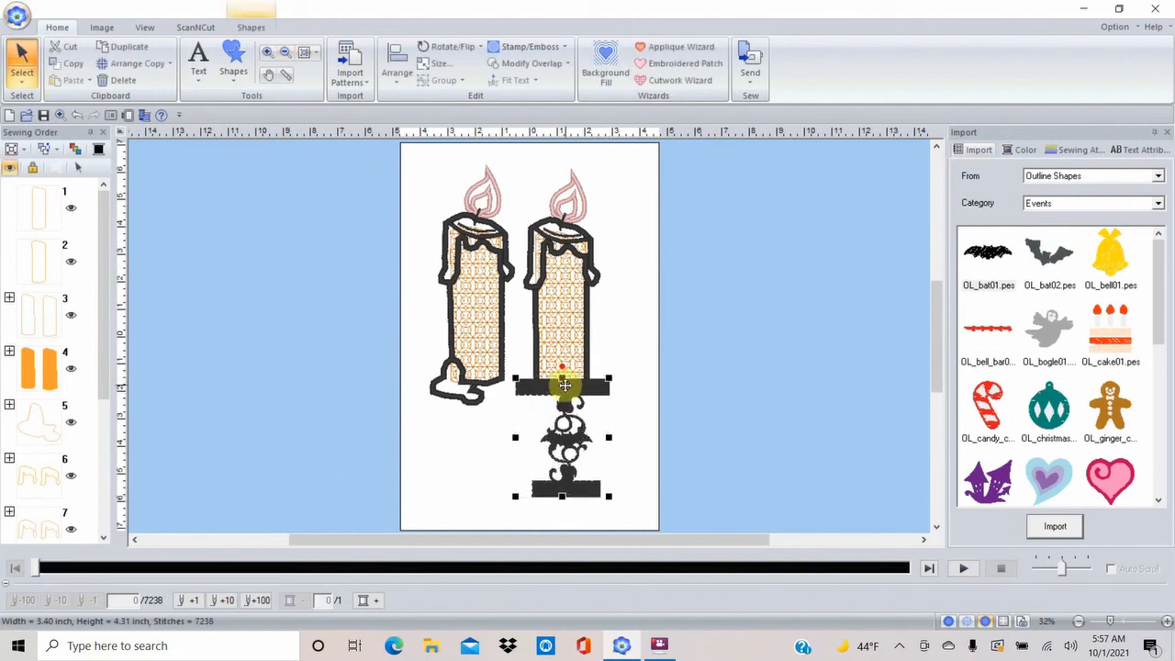
left_click_drag(571, 392, 569, 391)
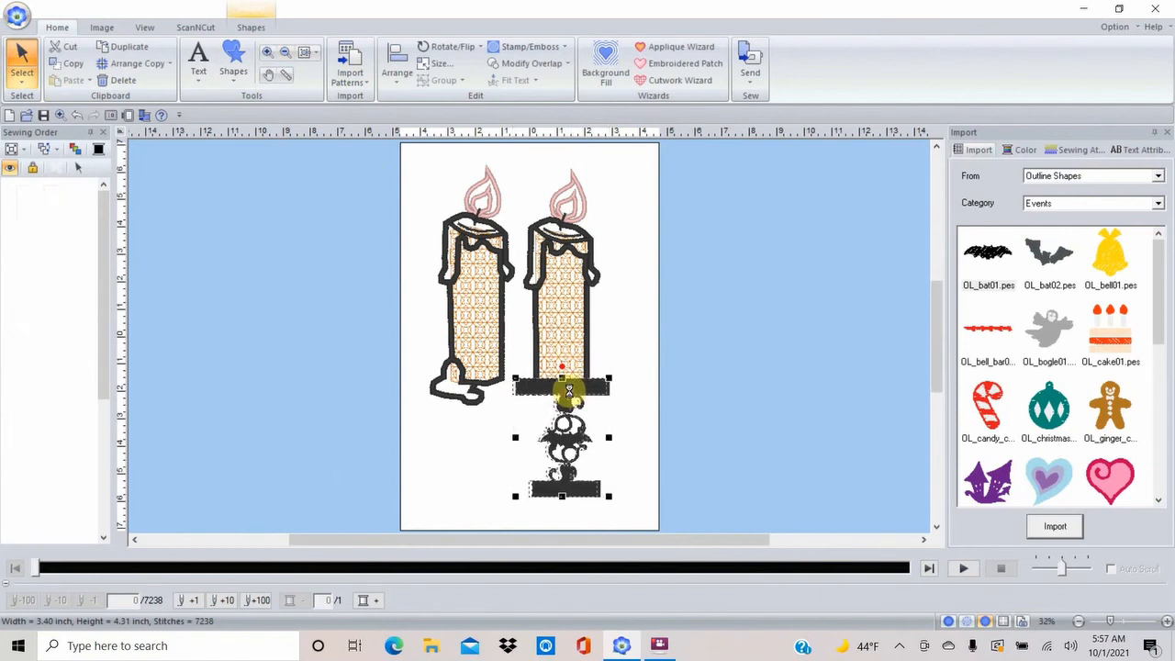
left_click(689, 374)
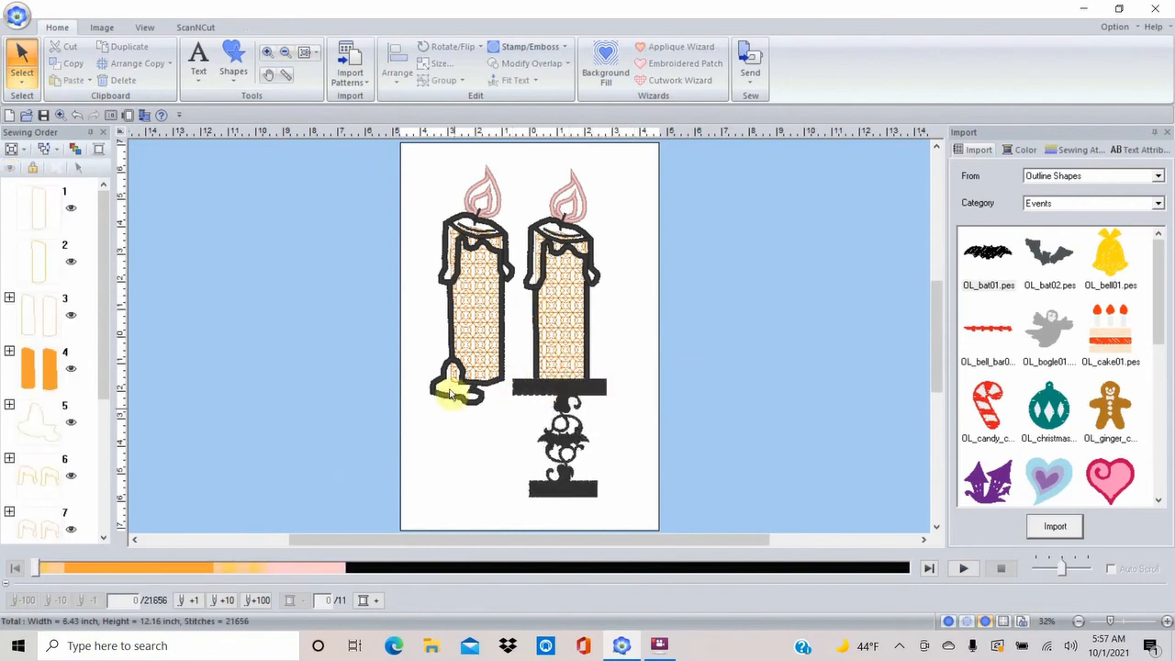